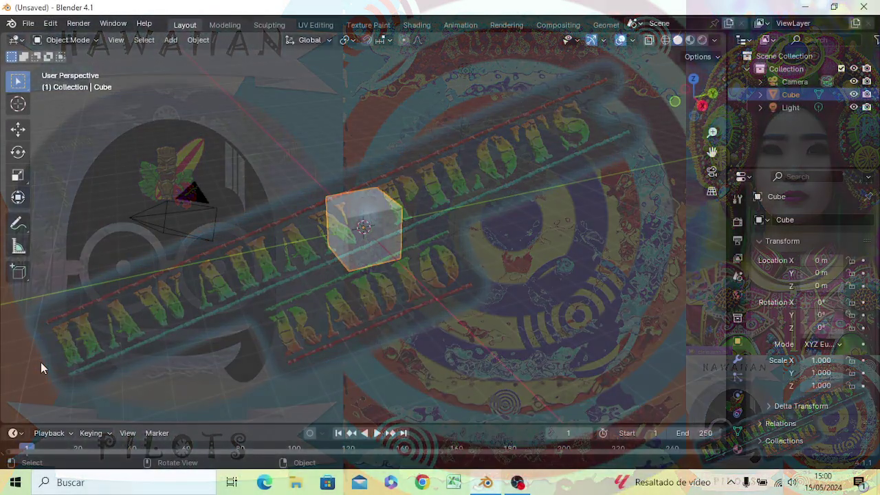
Orbit around the default cube, then switch to Front Orthographic and zoom in and out.
middle_click_drag(379, 310, 405, 266)
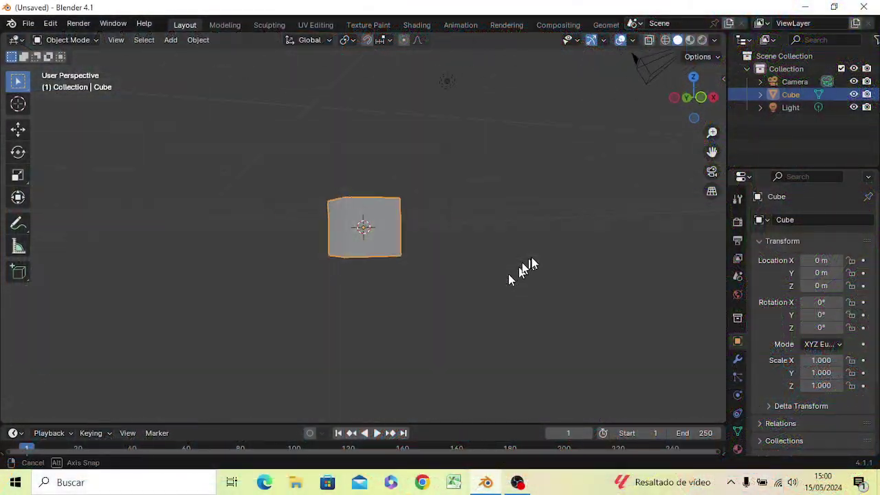
mouse_move(520, 268)
middle_mouse_down()
mouse_move(255, 334)
mouse_move(318, 197)
mouse_move(367, 223)
mouse_move(373, 252)
mouse_move(334, 291)
mouse_move(232, 281)
middle_mouse_up()
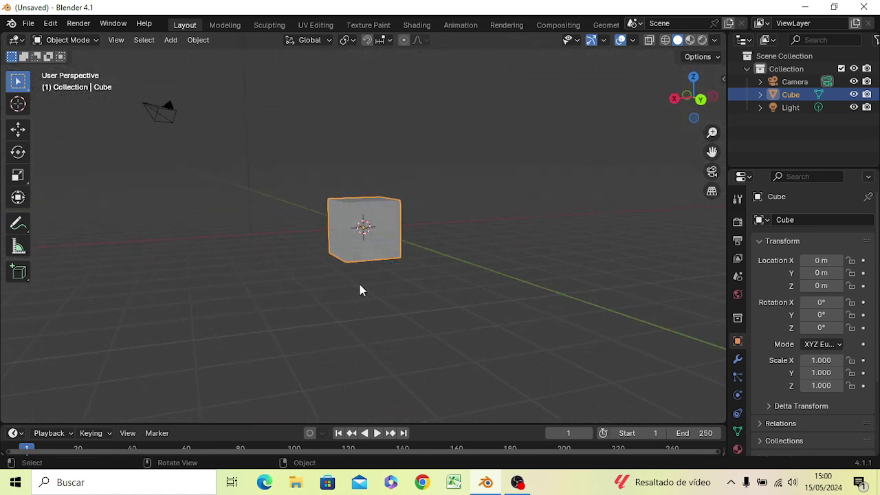
key("KP_1")
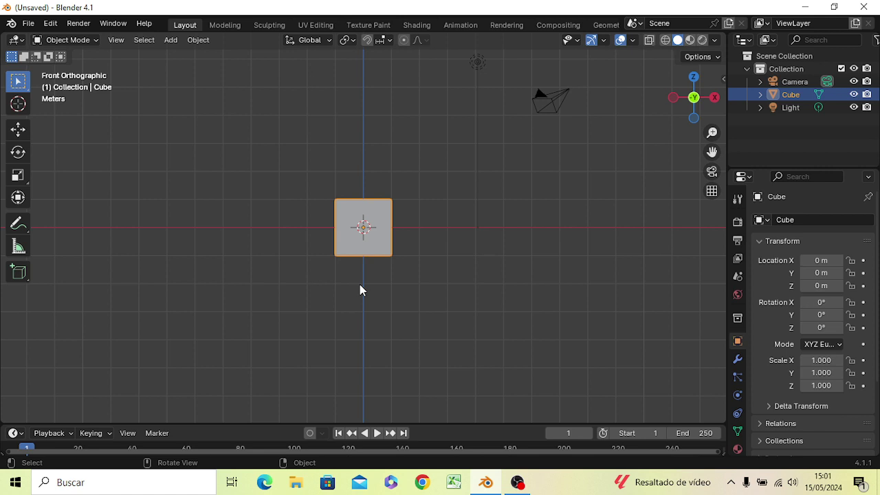
scroll(360, 284, "up", 2)
scroll(359, 284, "up", 3)
scroll(358, 278, "up", 1)
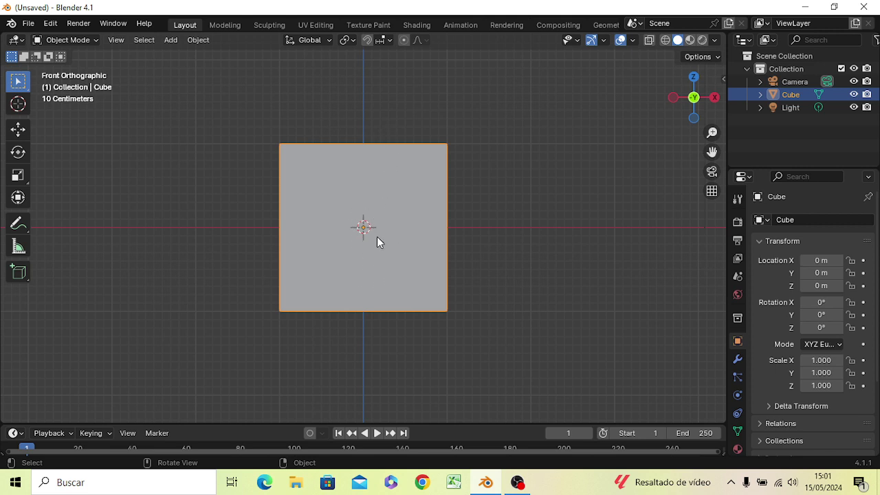
scroll(373, 291, "down", 2)
scroll(373, 291, "down", 2)
scroll(373, 291, "down", 3)
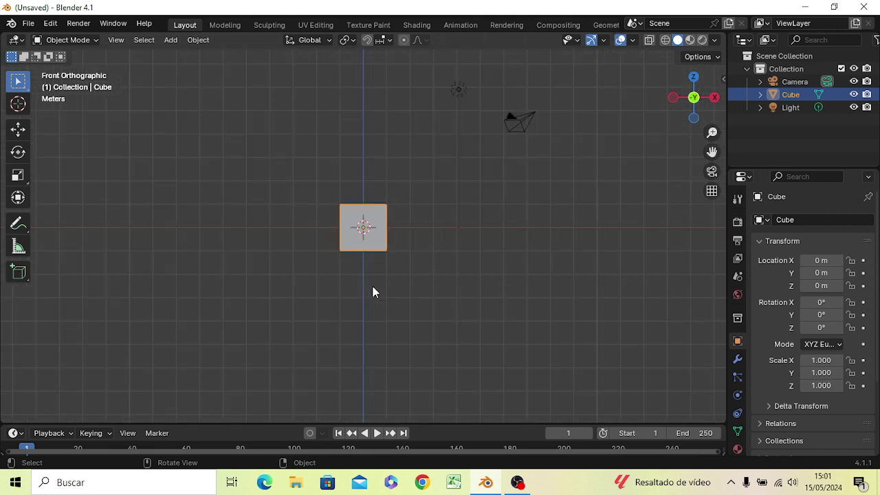
scroll(360, 262, "up", 3)
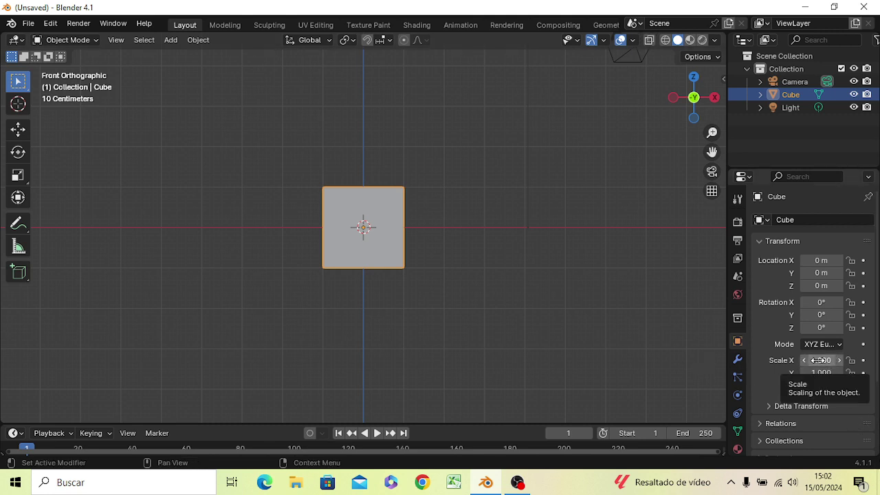
Set the cube's X scale to 13 in the Transform panel.
left_click(818, 360)
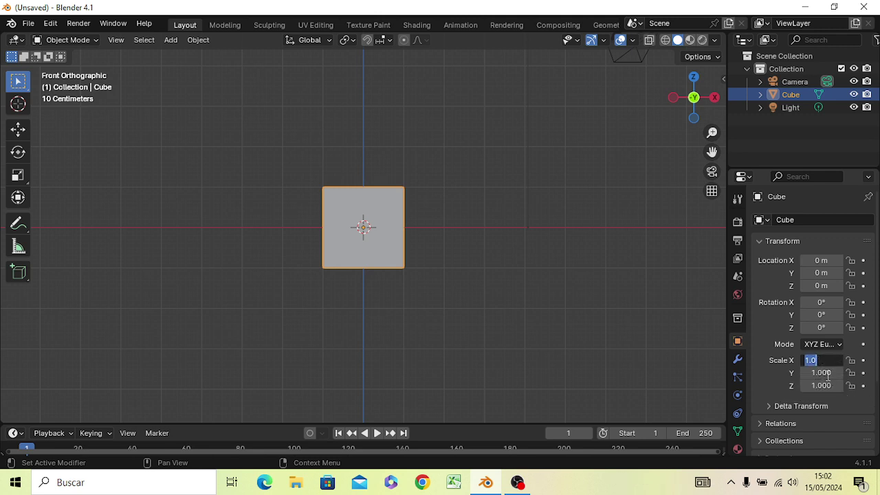
type("13")
key("Return")
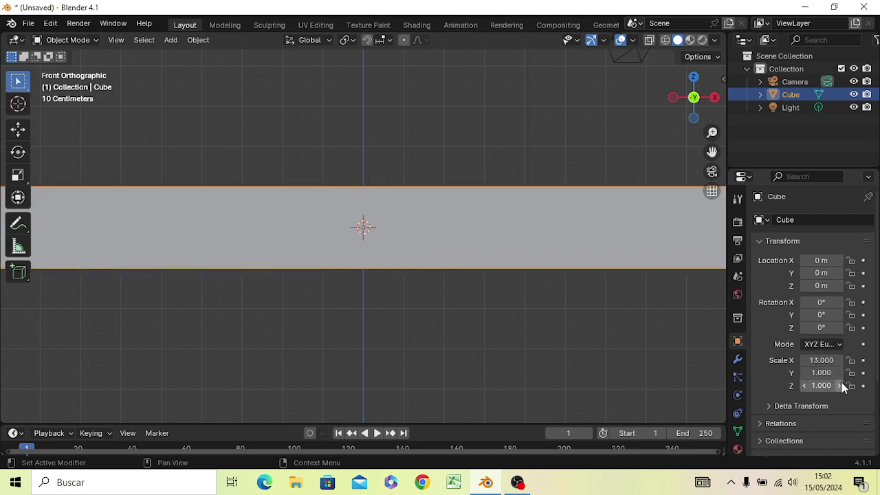
scroll(841, 382, "down", 5)
scroll(393, 269, "down", 4)
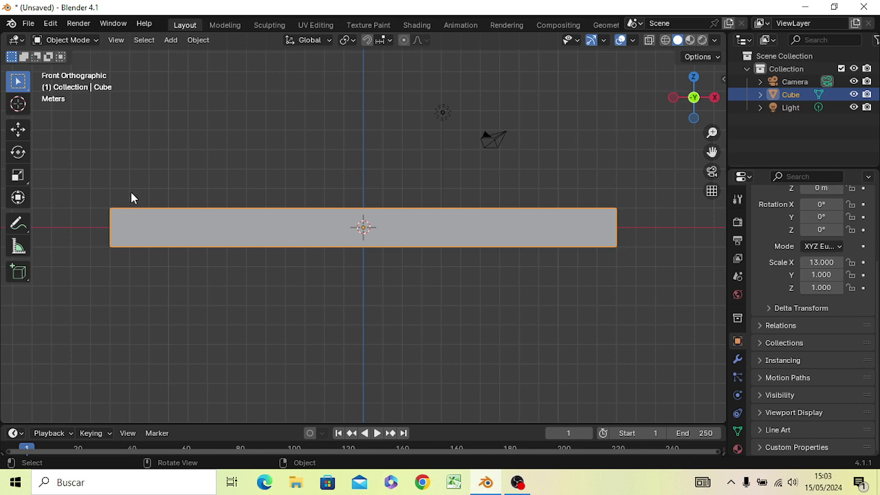
scroll(412, 272, "up", 1)
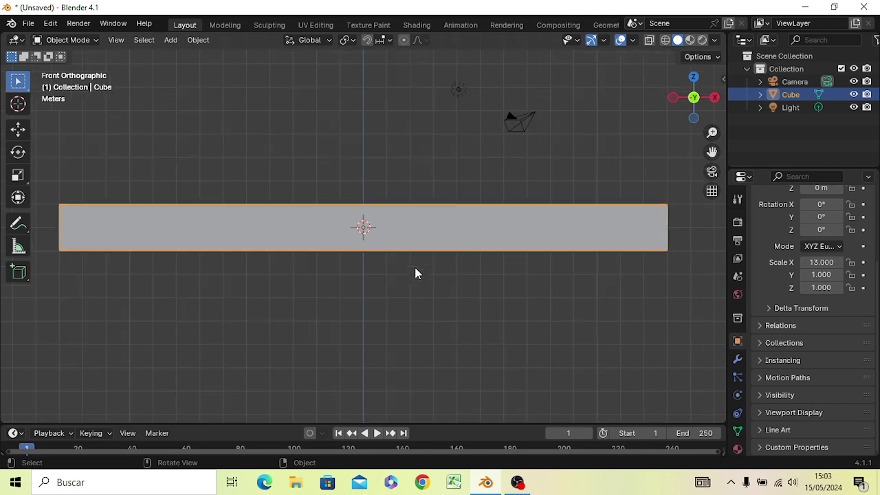
scroll(648, 318, "down", 1)
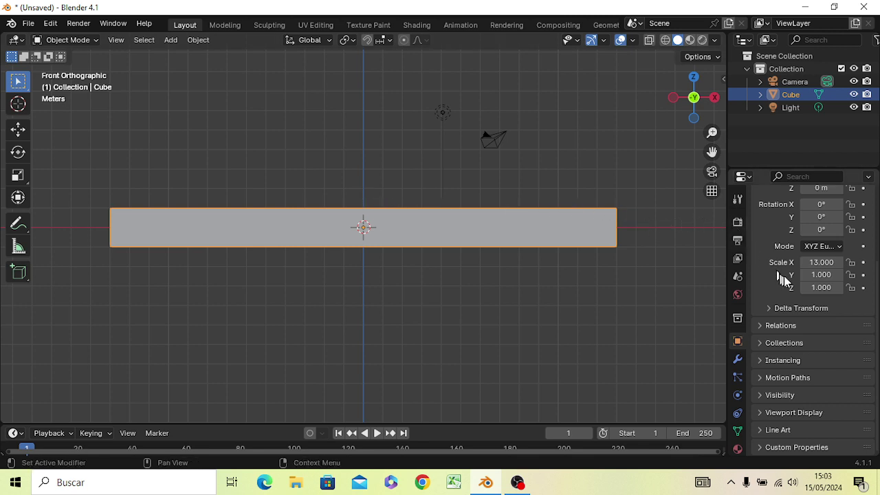
left_click(822, 263)
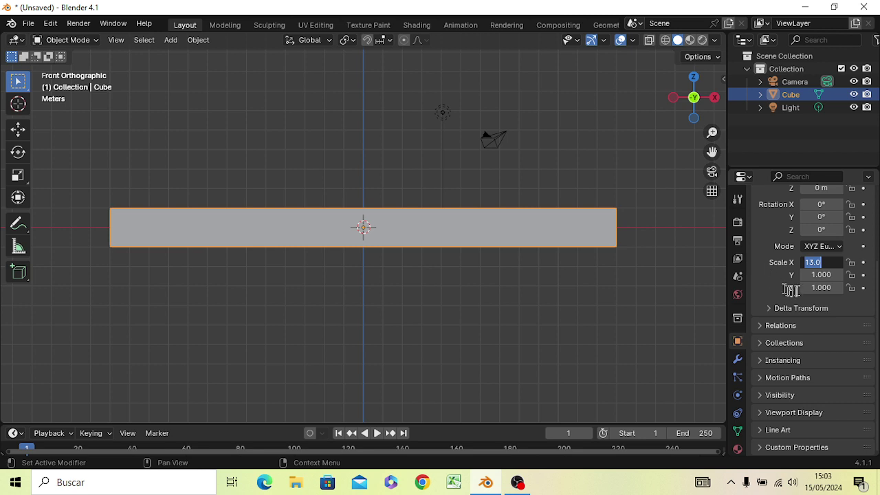
key("Return")
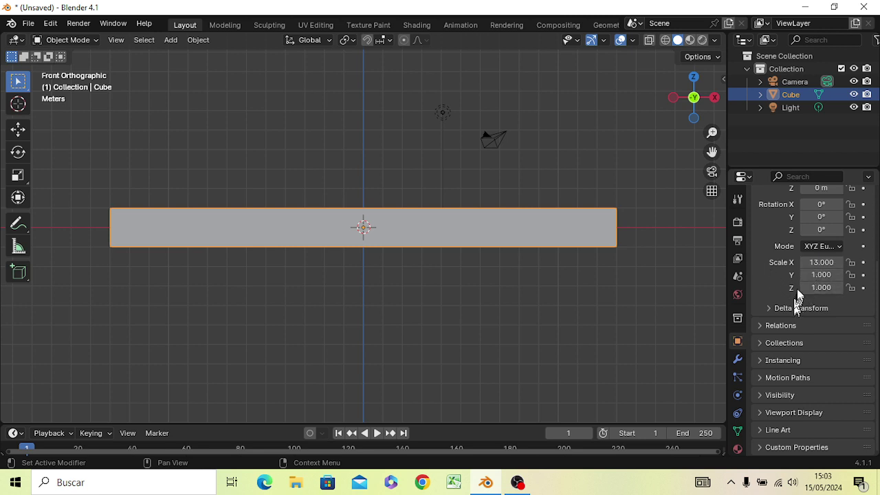
Set the cube's Y scale to 21.
left_click(814, 274)
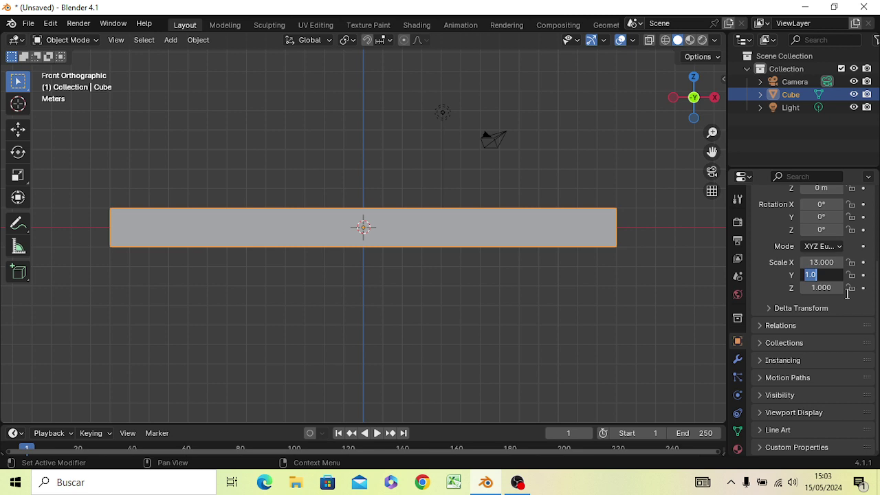
key("Return")
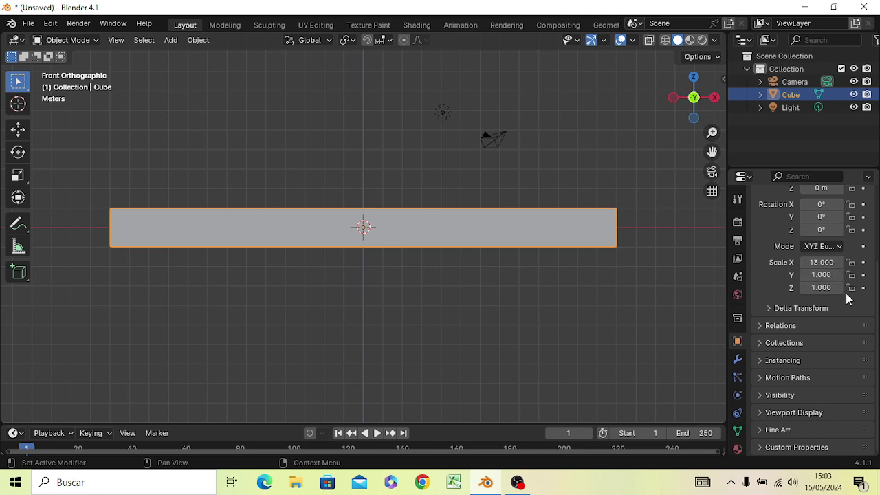
left_click(817, 275)
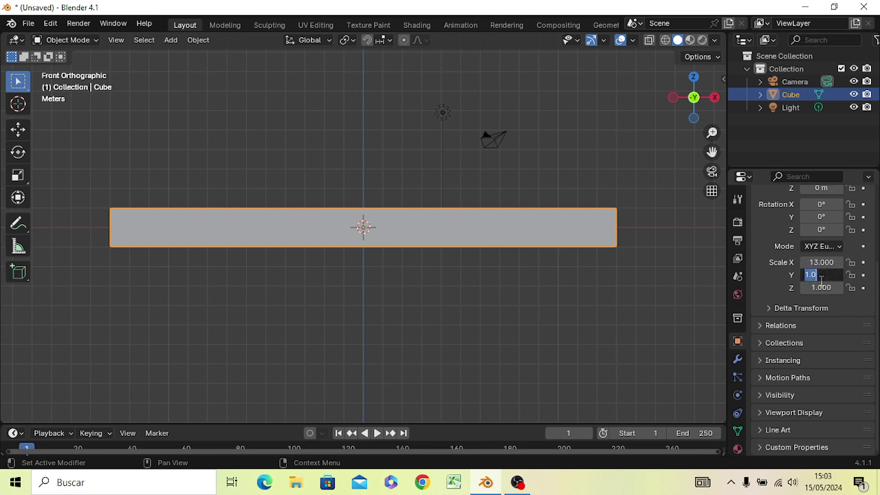
type("21")
key("Return")
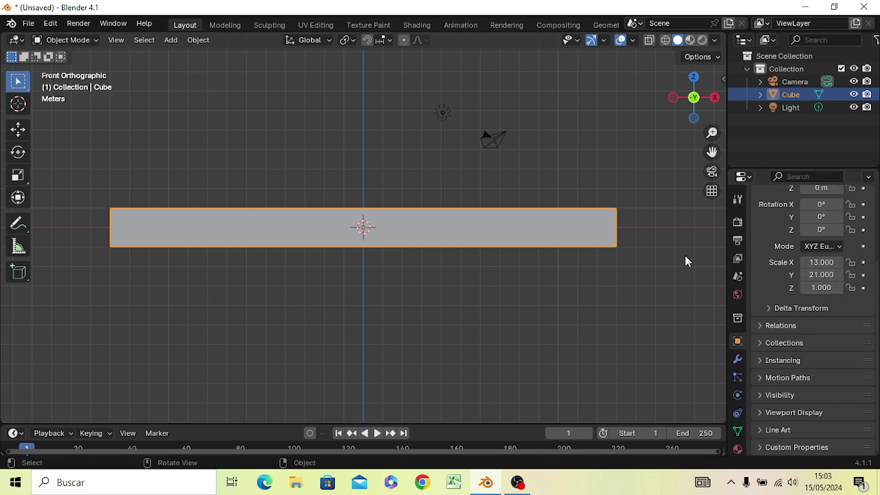
Inspect the 13 × 21 slab in Top, Right and Front orthographic views, ending in Right view.
key("KP_7")
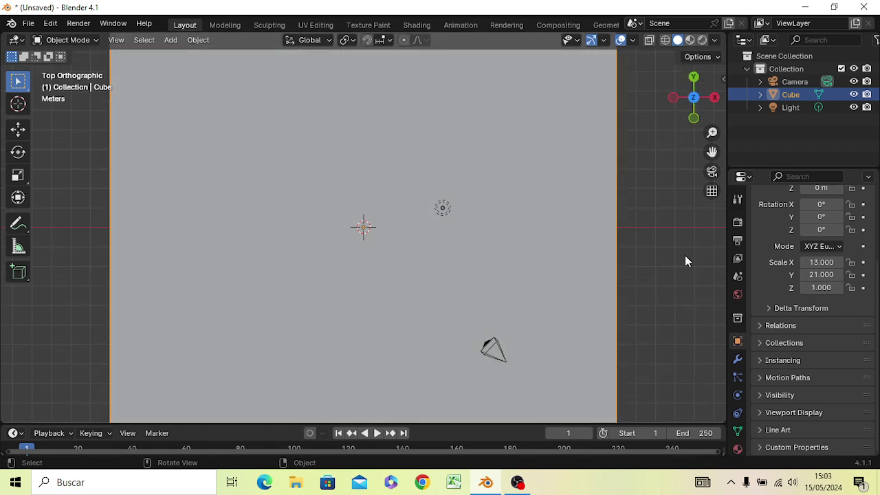
scroll(543, 318, "down", 1)
scroll(542, 318, "down", 3)
scroll(540, 318, "down", 1)
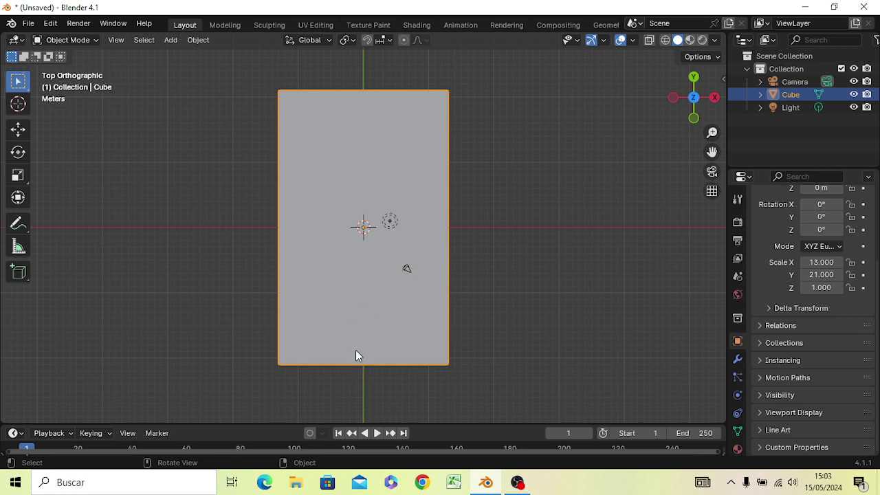
key("KP_3")
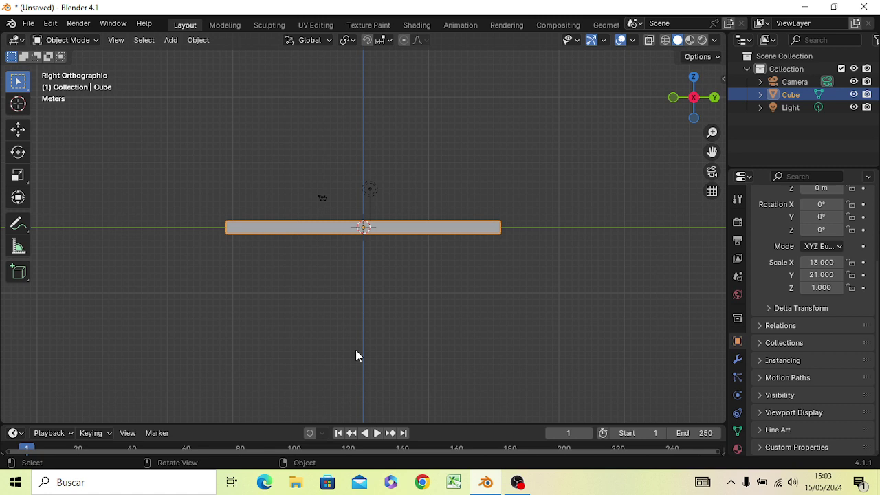
key("KP_1")
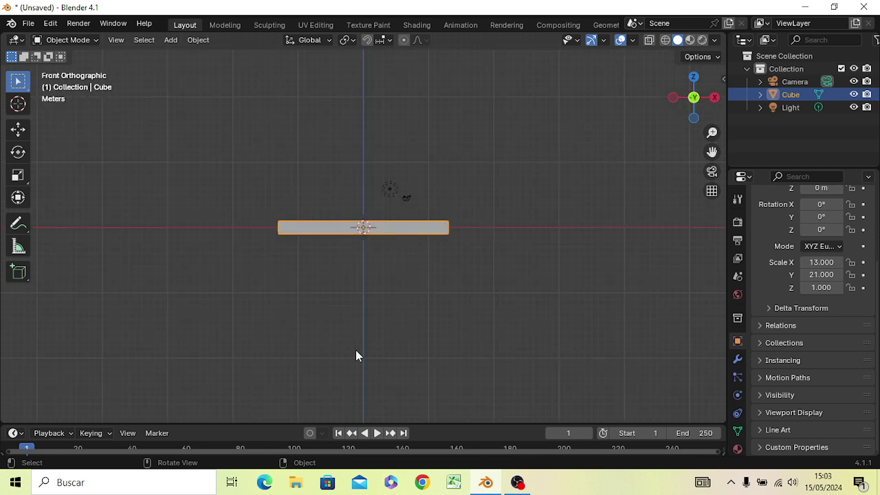
key("KP_3")
key("KP_7")
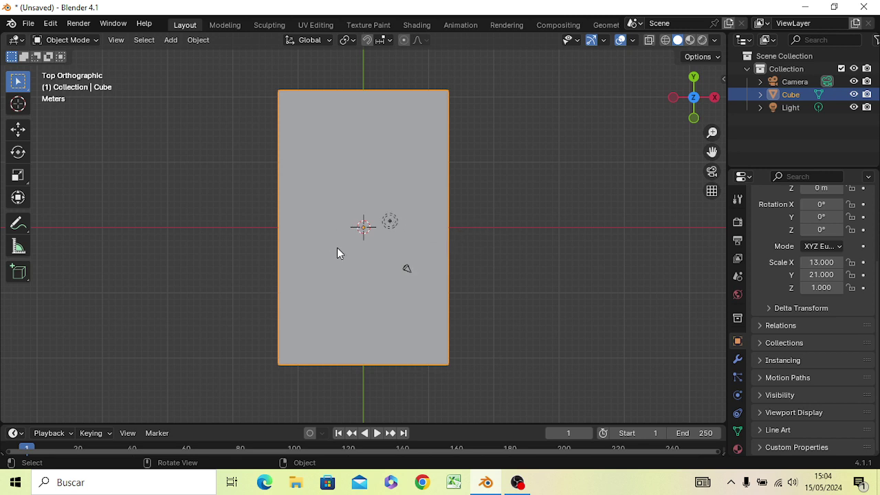
key("KP_1")
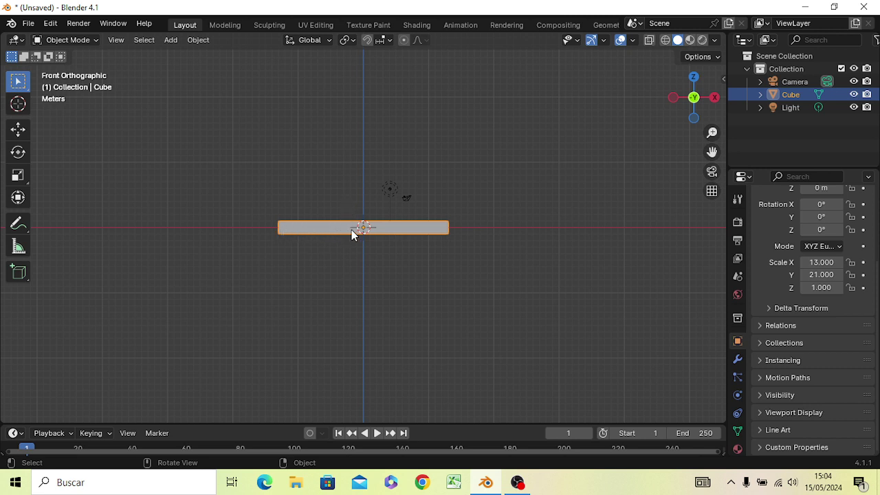
key("KP_3")
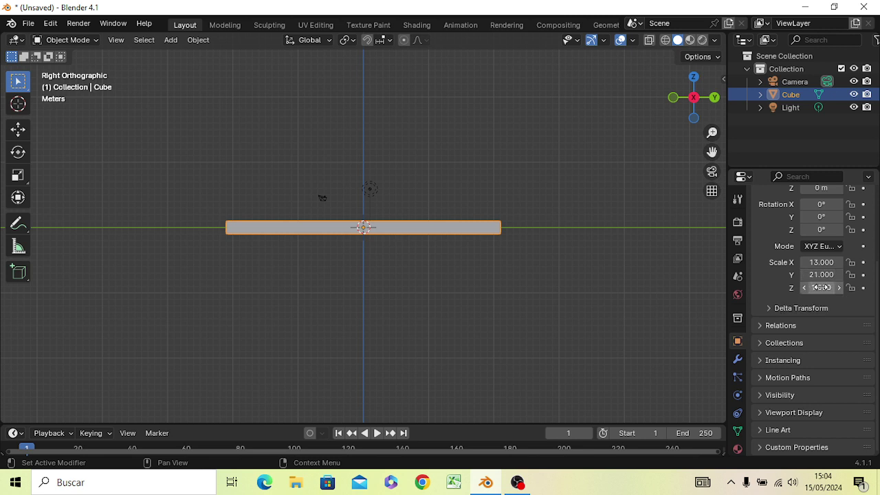
Set the box's Z scale to 8, making a 13 × 21 × 8 block, and view it from the front.
left_click(820, 287)
type("13")
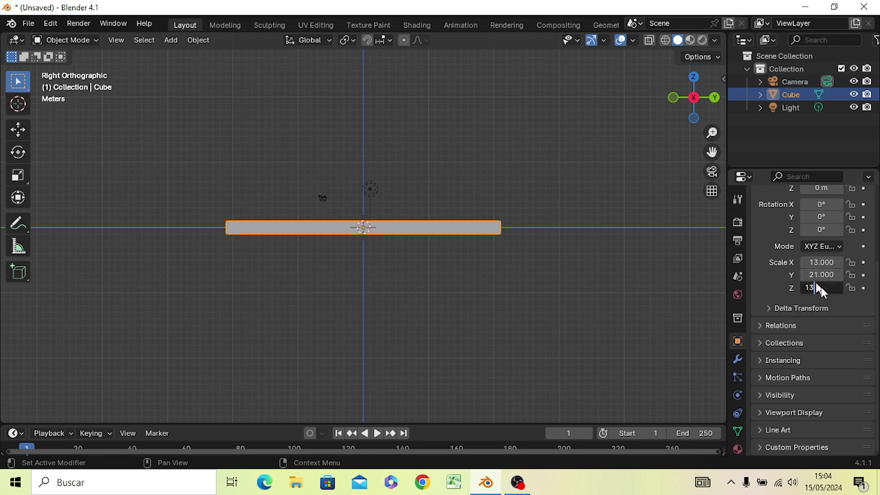
key("Return")
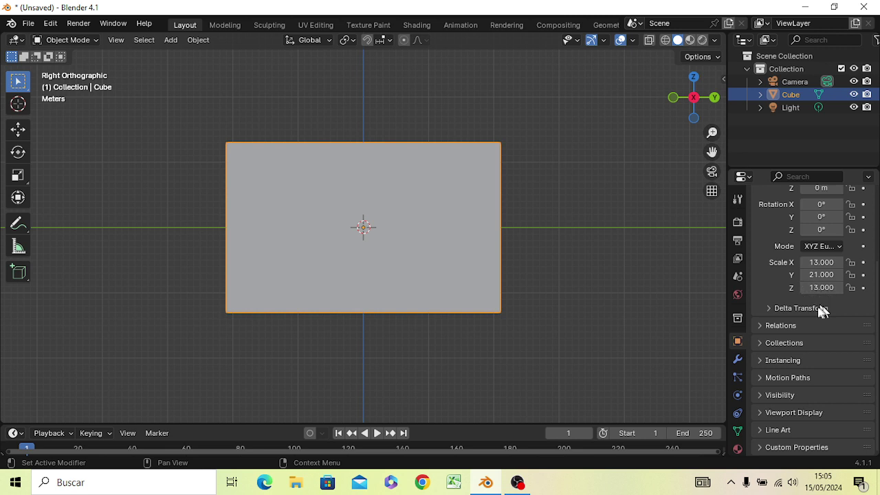
scroll(292, 253, "down", 2)
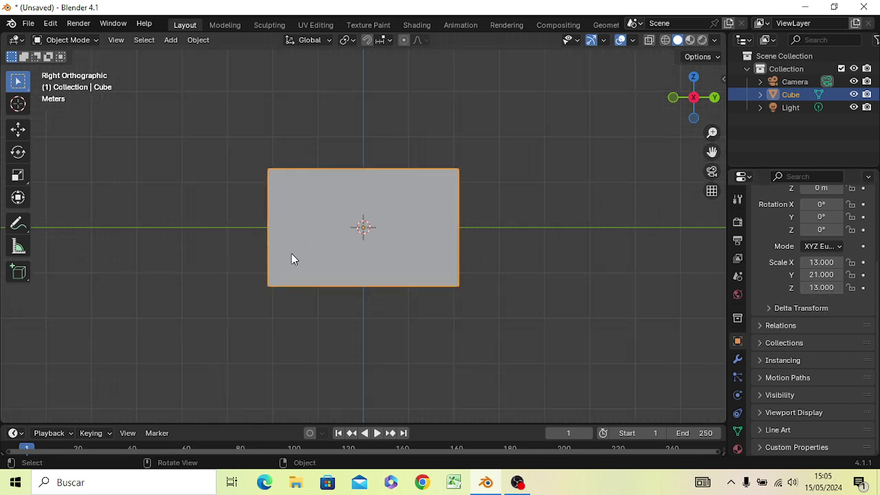
scroll(293, 253, "up", 2)
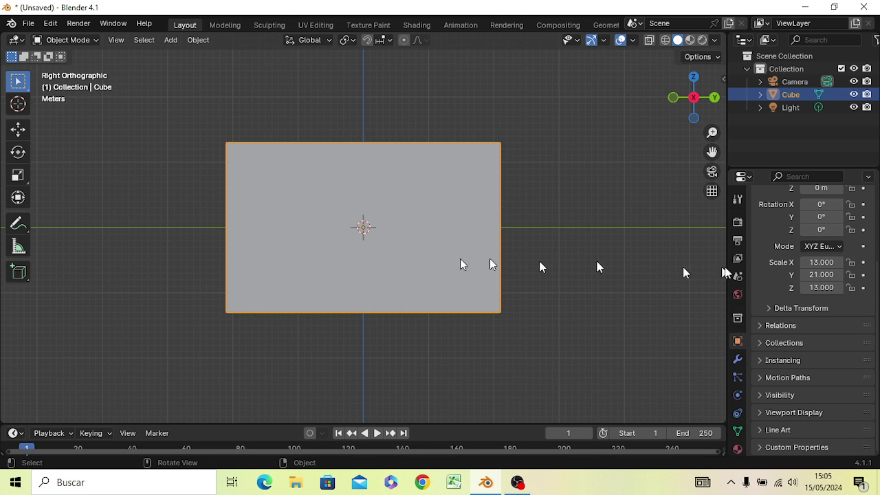
left_click(824, 287)
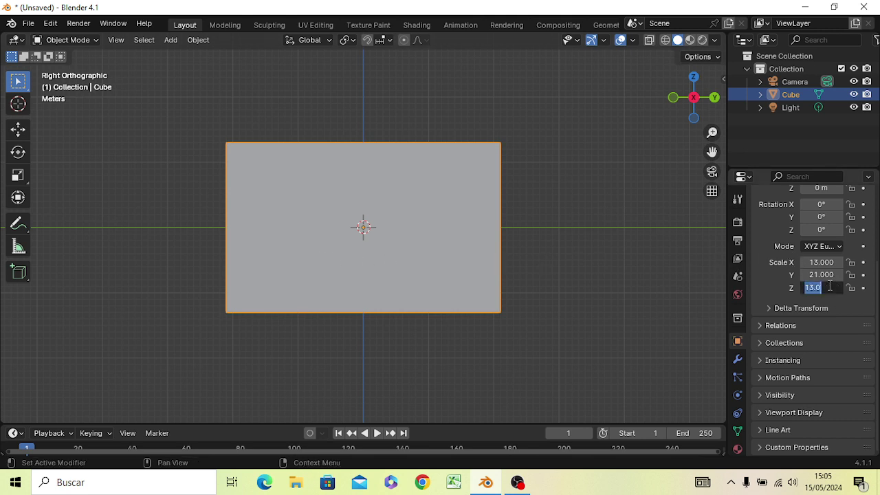
type("8")
key("Return")
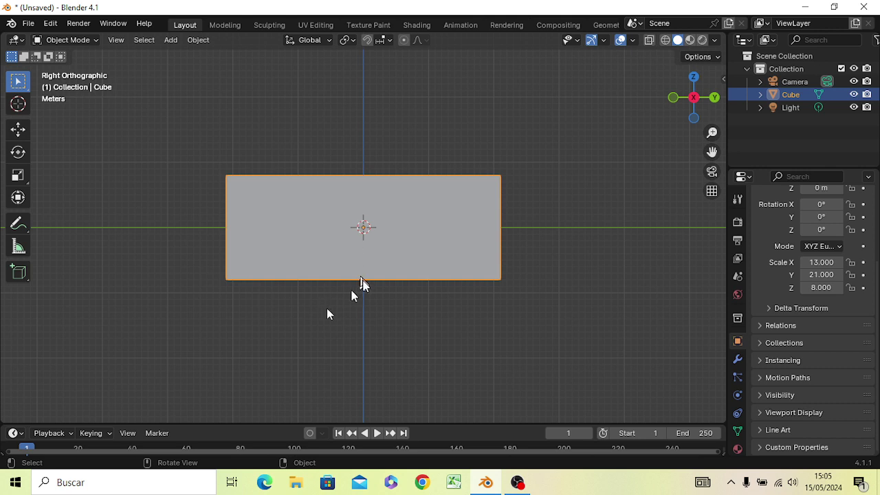
scroll(368, 264, "up", 2)
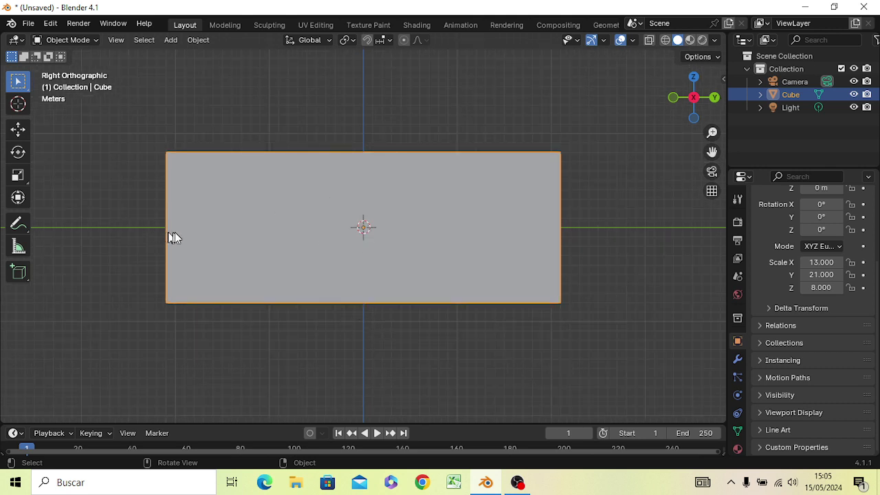
key("KP_1")
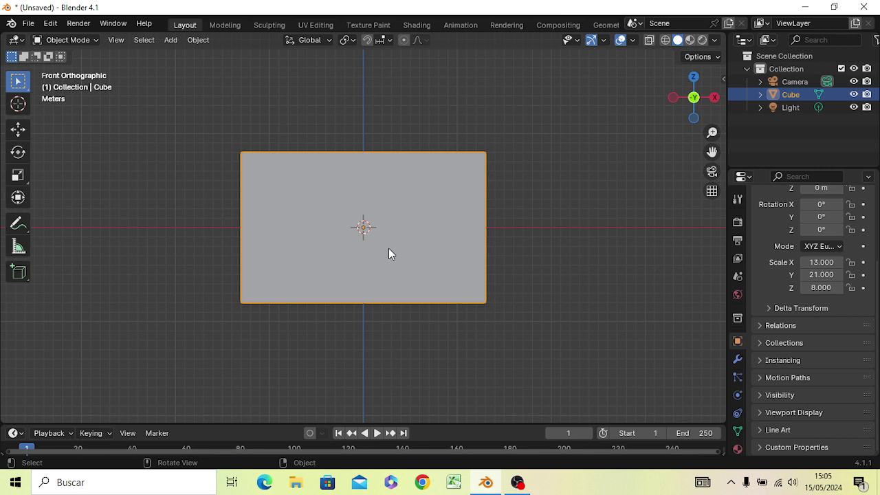
scroll(831, 237, "up", 5)
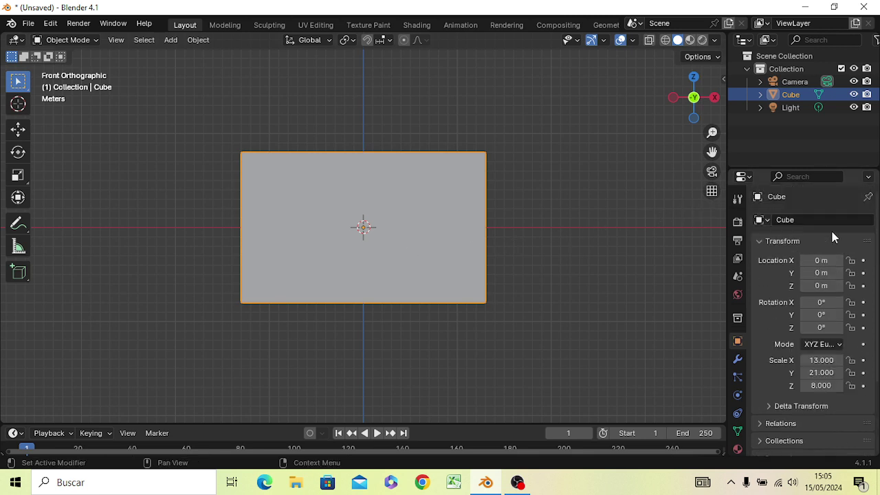
Begin entering a Z location of 33, then abandon the edit, keeping the cube at 0 m.
left_click(822, 285)
type("3")
type("3")
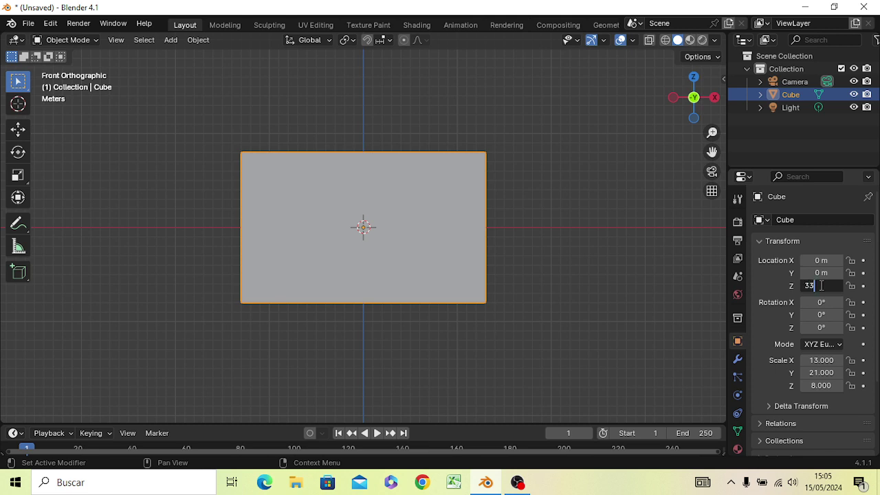
key("BackSpace")
key("BackSpace")
left_click(541, 321)
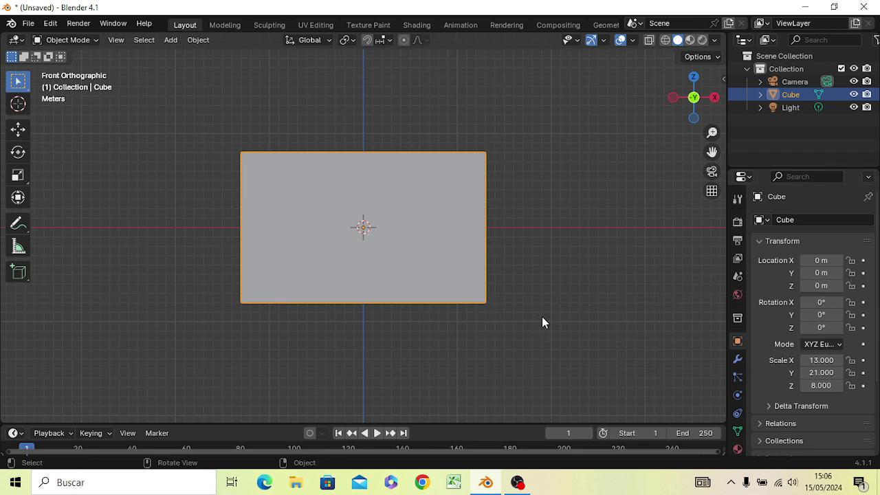
From the Right view, start a move of the block constrained to the Z axis.
key("KP_3")
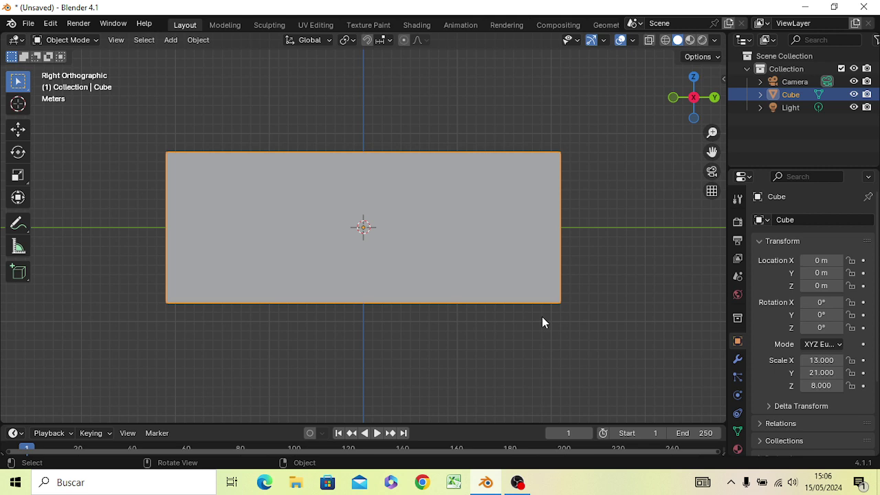
key("KP_7")
scroll(536, 317, "down", 3)
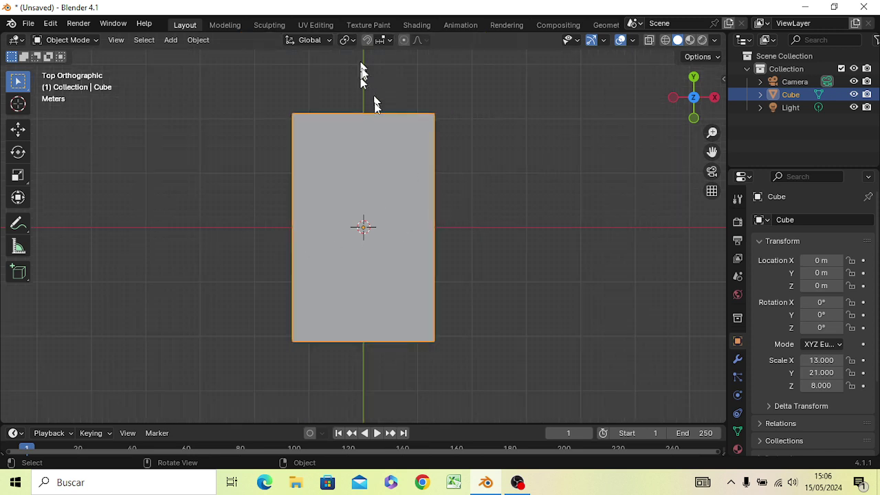
key("KP_3")
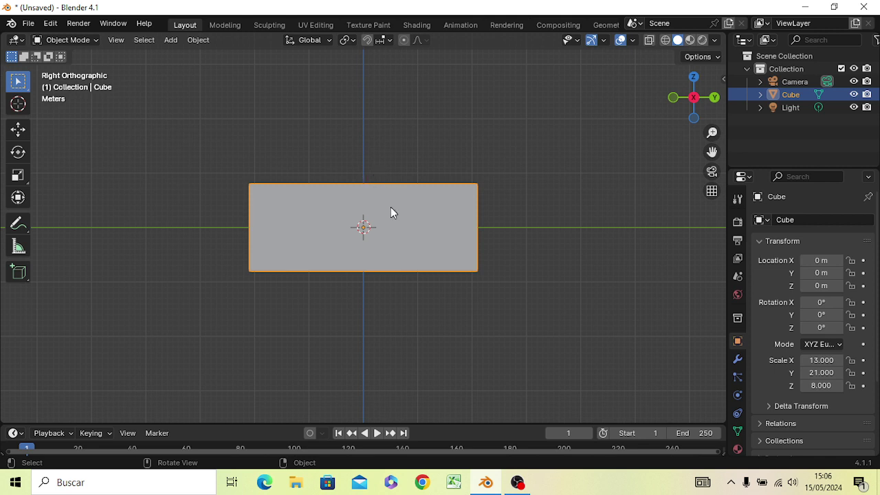
key("g")
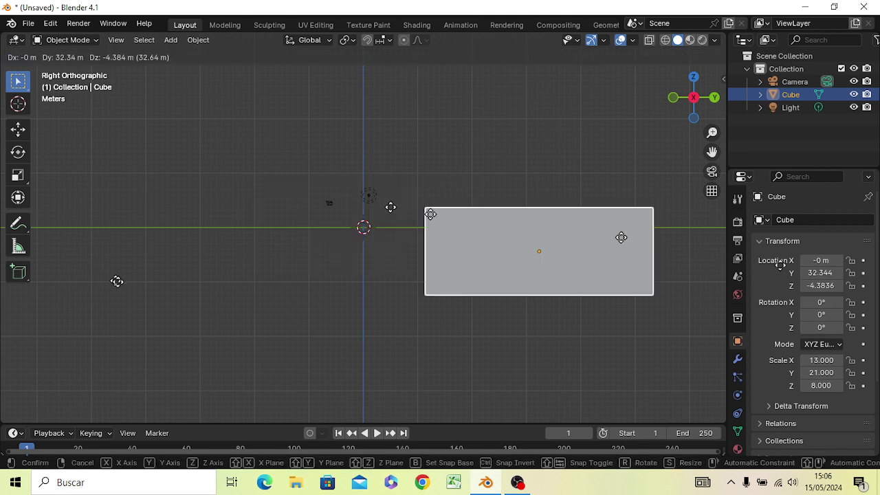
key("Escape")
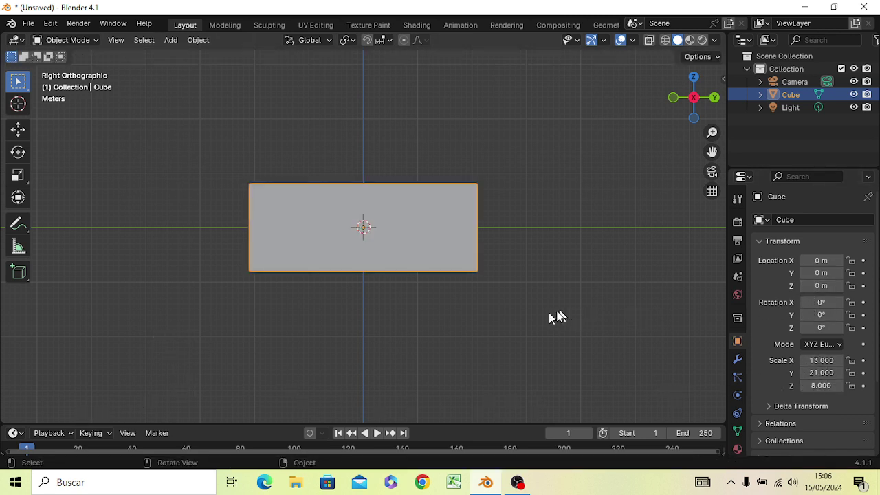
key("g")
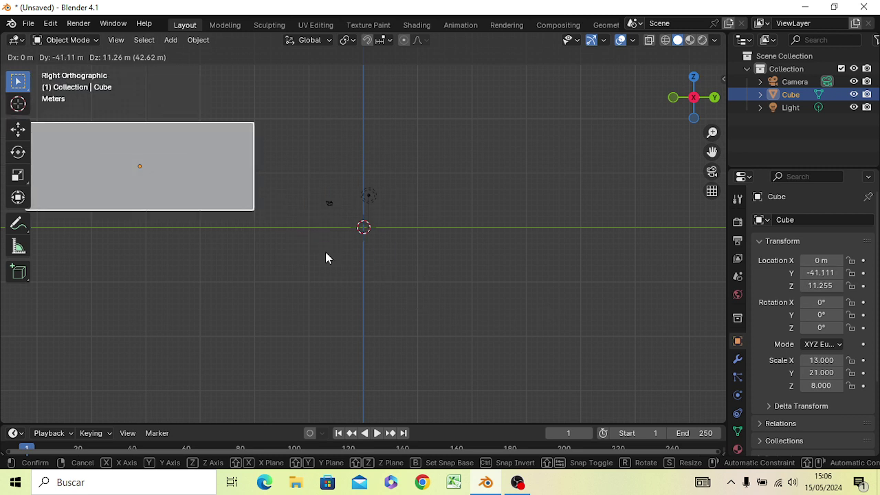
key("Escape")
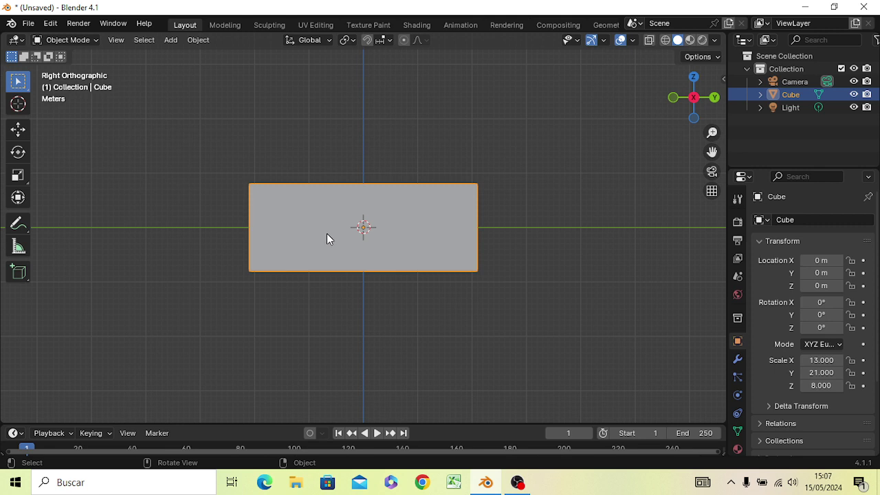
key("g")
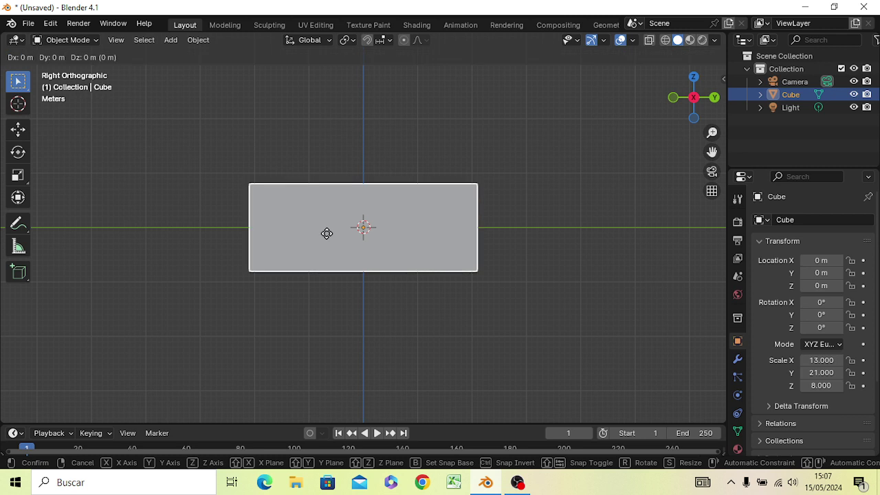
key("z")
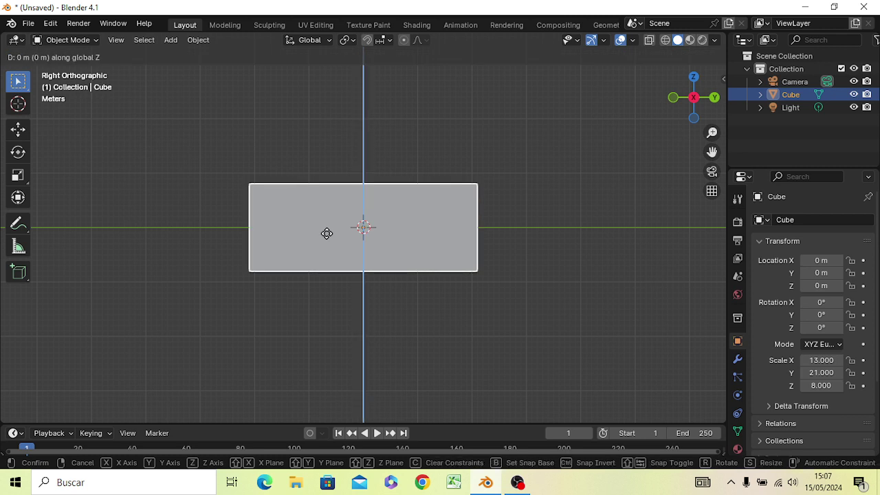
Raise the block 8 m along Z onto the ground, then view it from the front.
type("8")
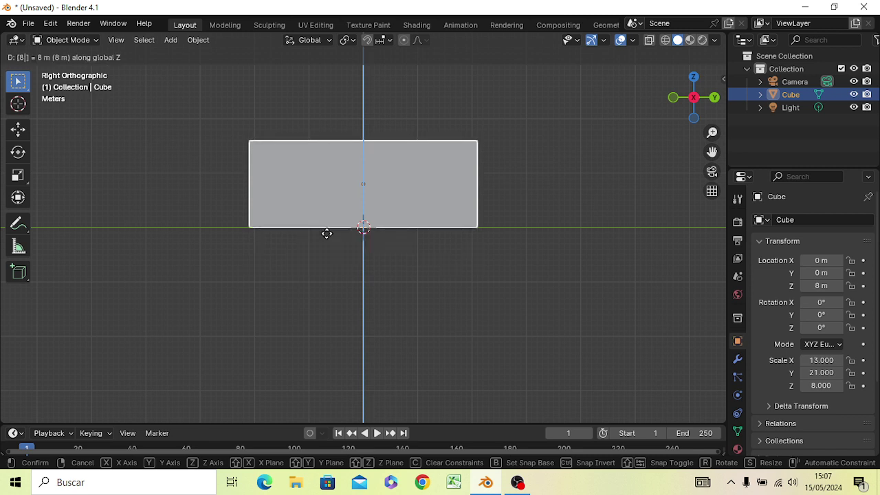
key("Return")
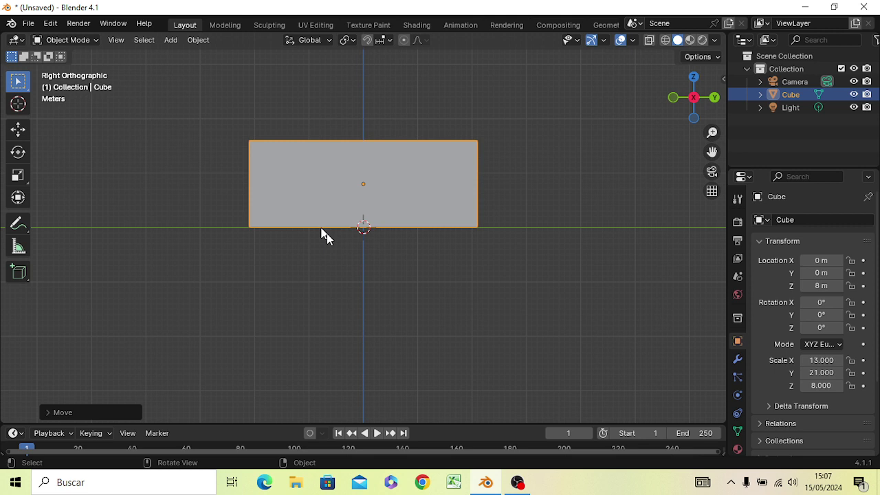
key("KP_1")
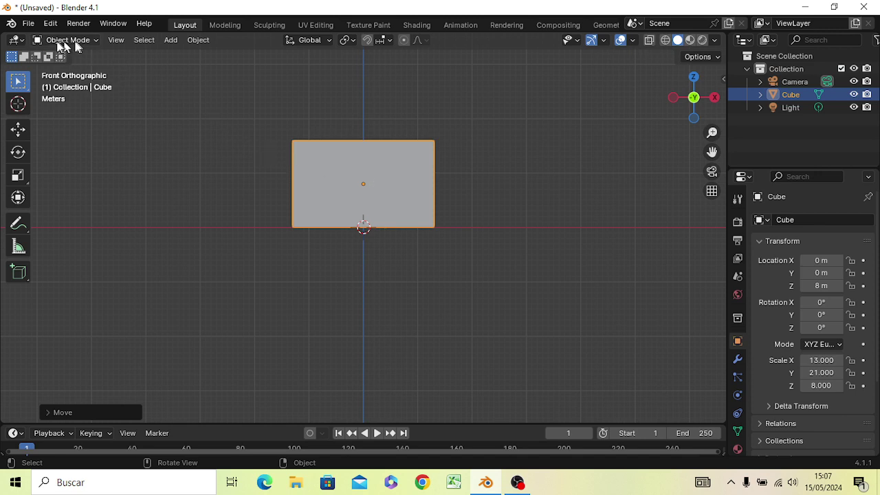
mouse_move(207, 161)
middle_mouse_down()
mouse_move(96, 200)
mouse_move(234, 227)
mouse_move(234, 140)
mouse_move(146, 148)
mouse_move(225, 212)
mouse_move(210, 165)
middle_mouse_up()
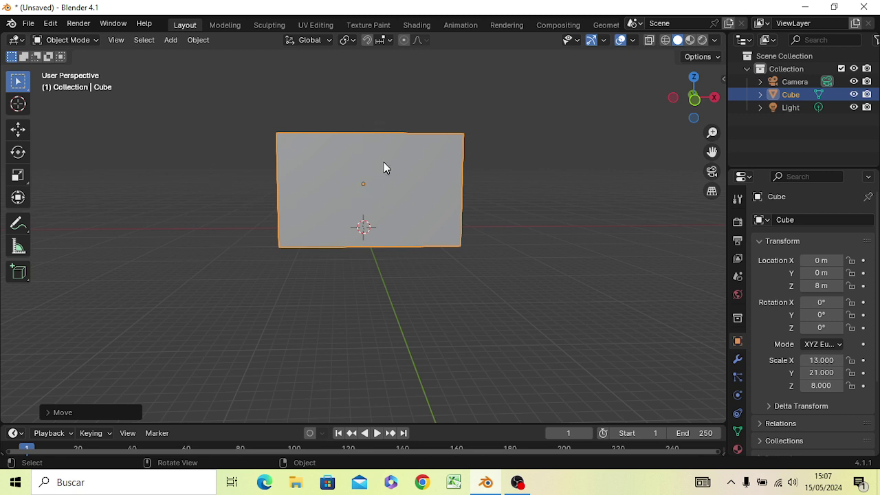
key("KP_1")
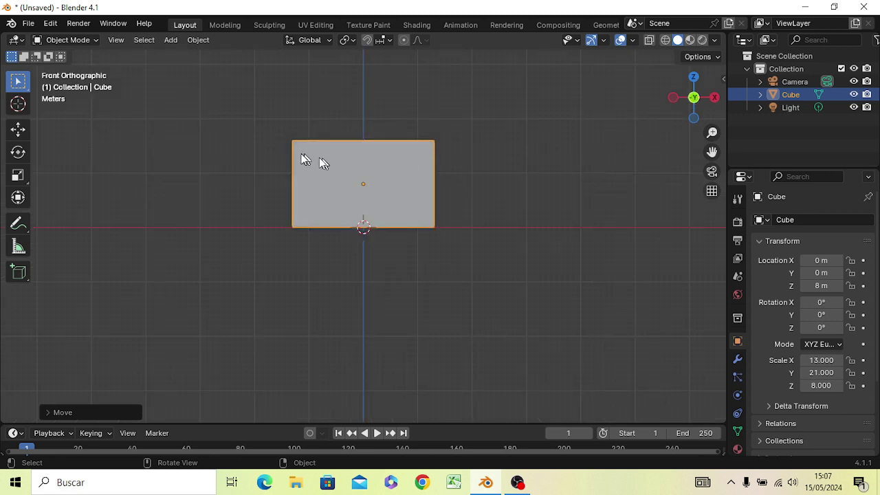
scroll(281, 198, "up", 4)
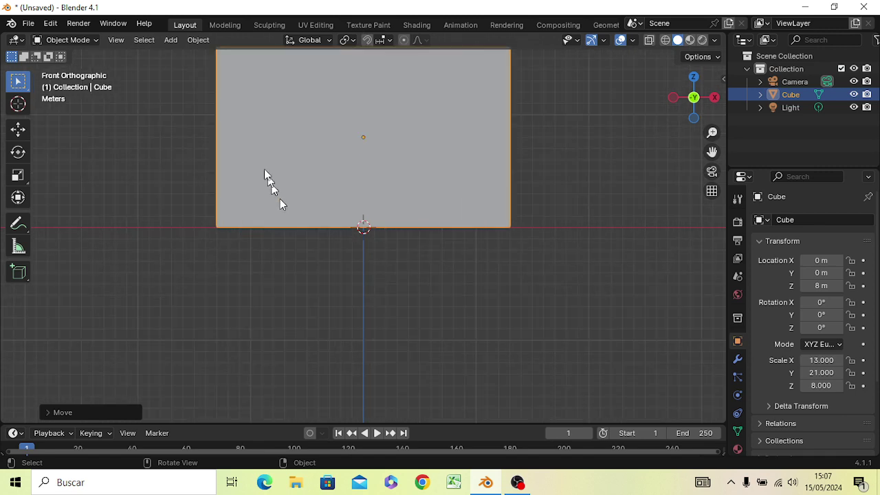
mouse_move(239, 143)
middle_mouse_down()
mouse_move(260, 142)
mouse_move(261, 214)
middle_mouse_up()
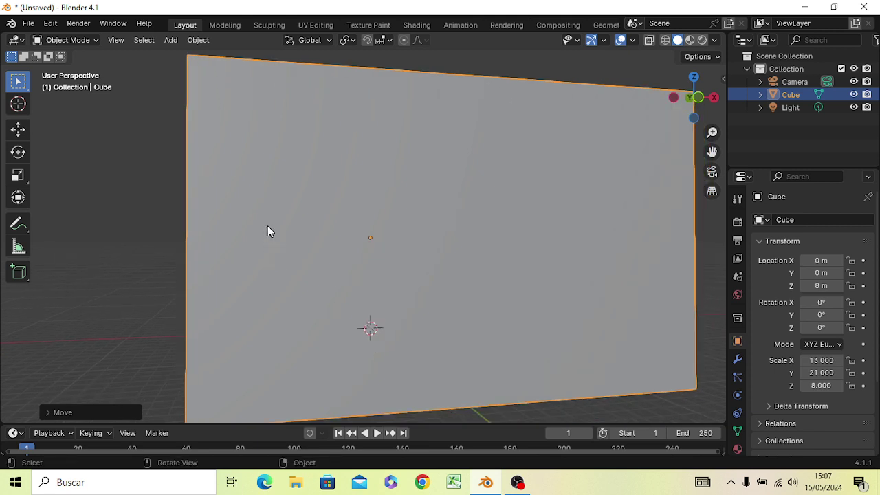
key("KP_1")
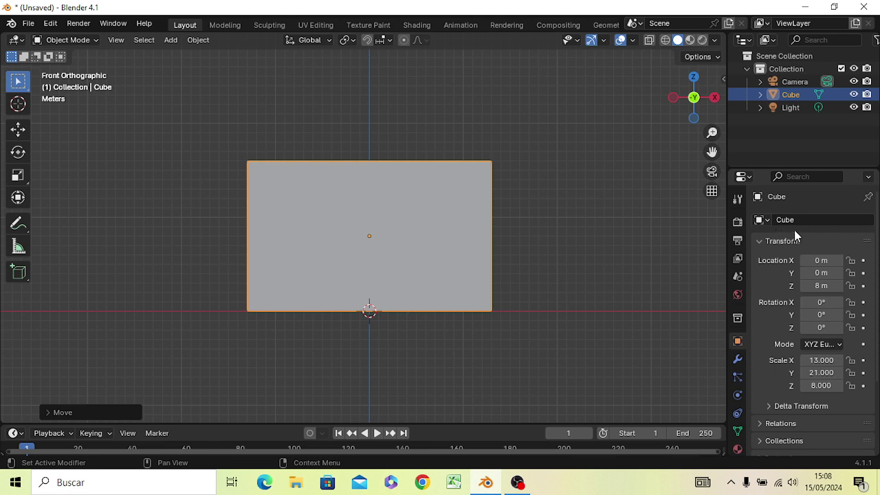
Show the Modifiers tab, then put the block into Edit Mode with edge select.
left_click(737, 360)
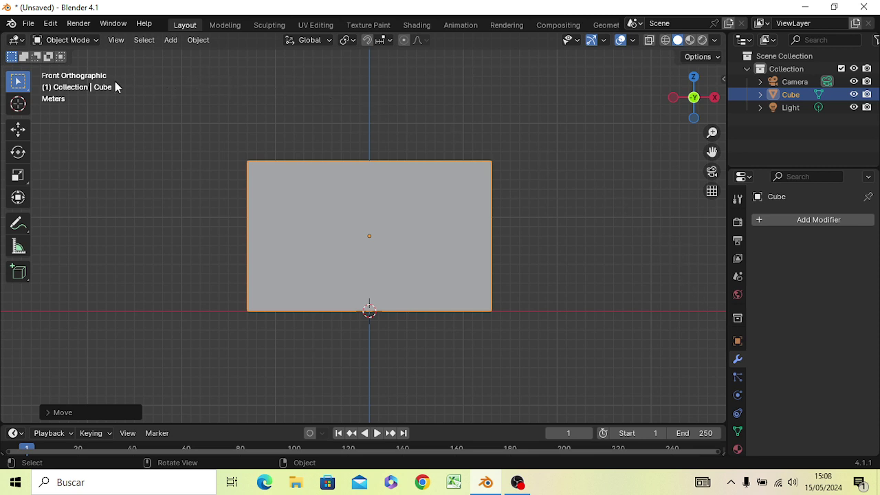
key("Tab")
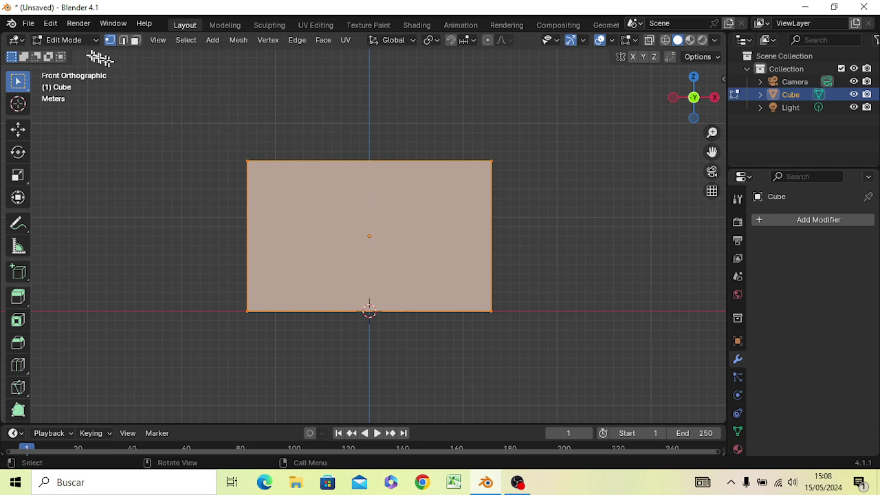
key("Tab")
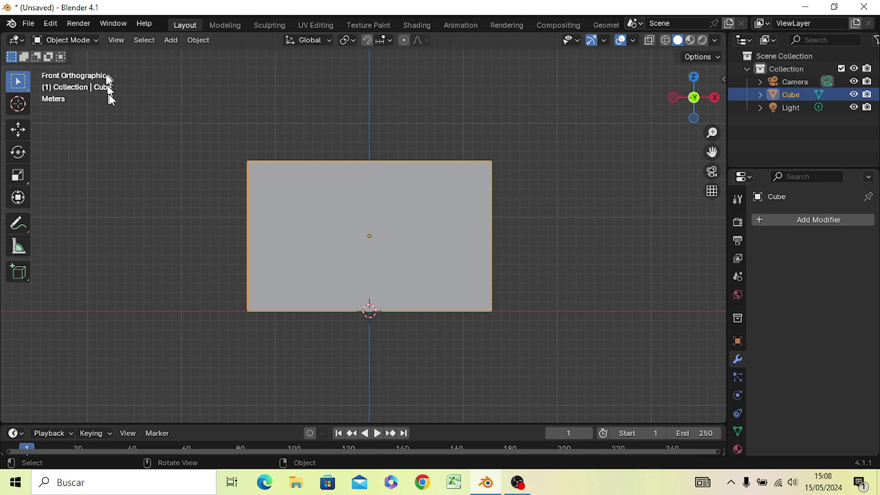
key("Tab")
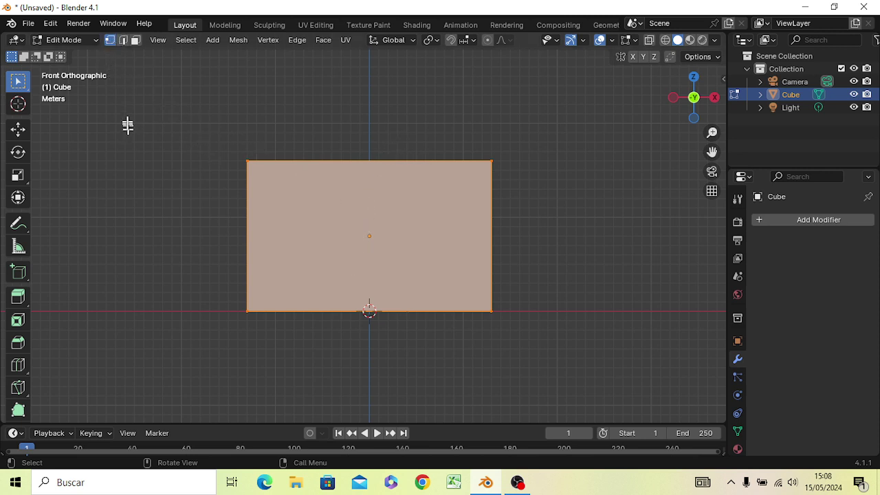
key("Tab")
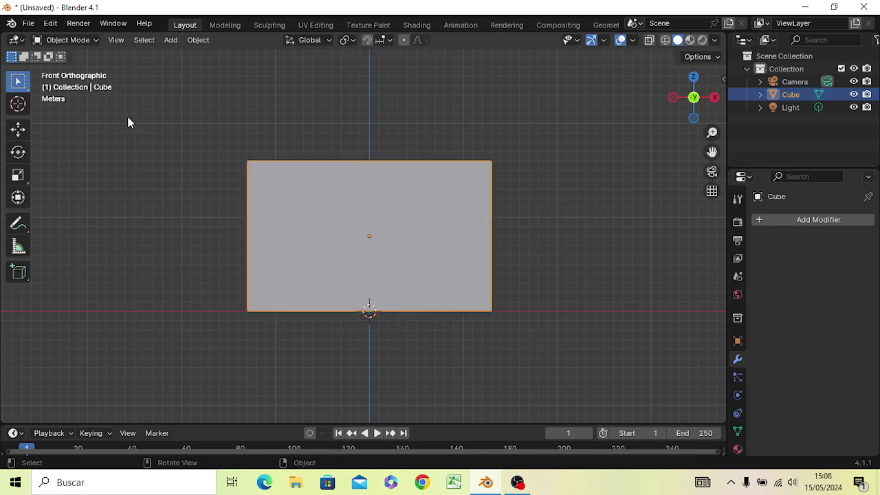
key("Tab")
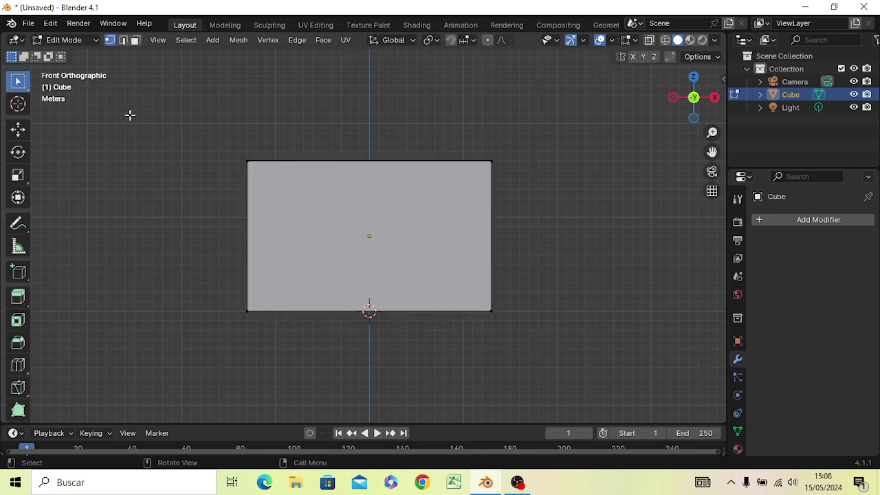
key("2")
Try selecting the block's top edges and faces, then start a Loop Cut from the Front view.
left_click(310, 161)
mouse_move(323, 153)
middle_mouse_down()
mouse_move(325, 231)
mouse_move(261, 210)
middle_mouse_up()
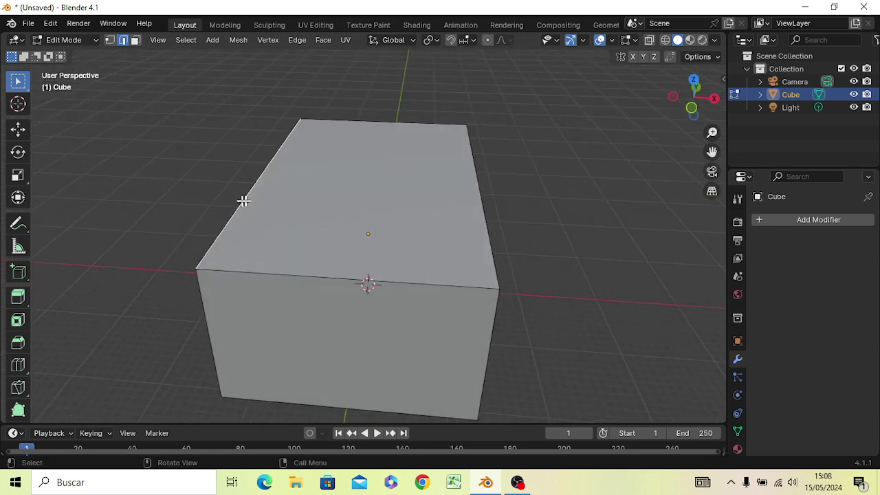
left_click(482, 210)
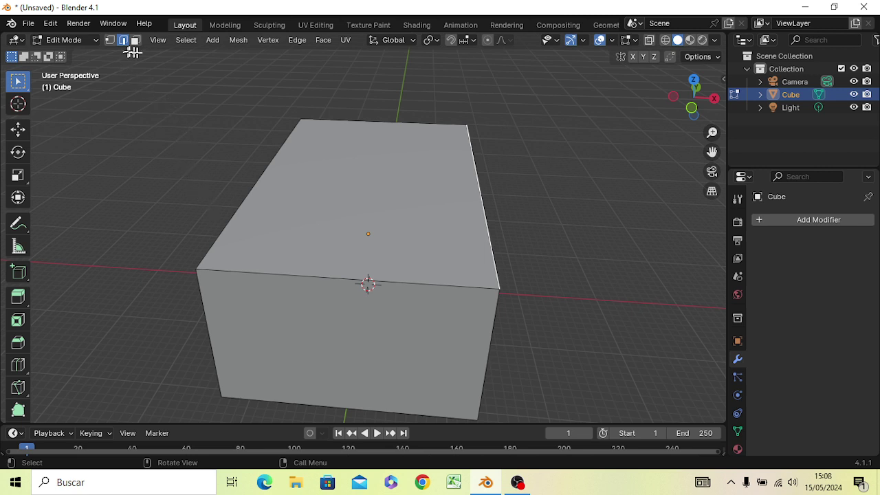
left_click(135, 39)
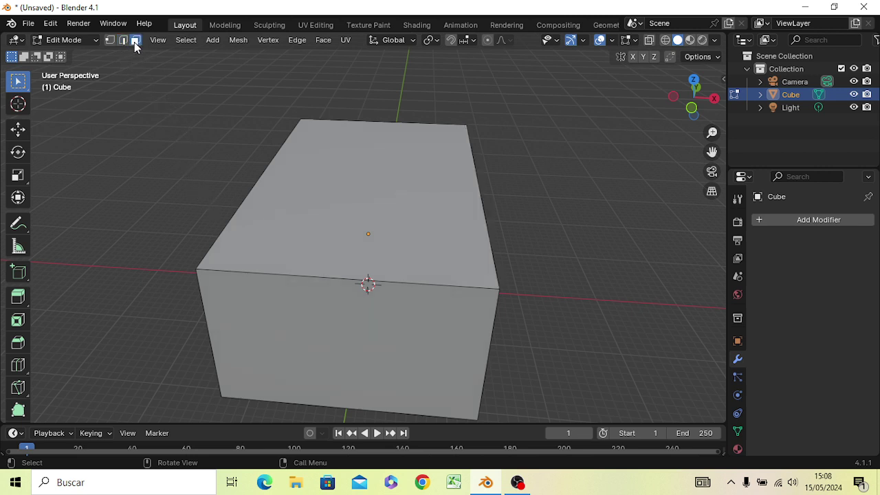
left_click(344, 263)
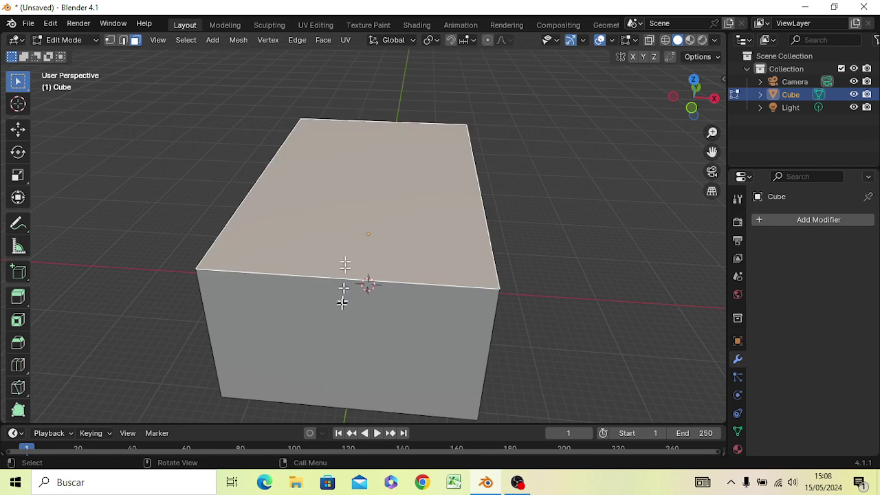
left_click(340, 304)
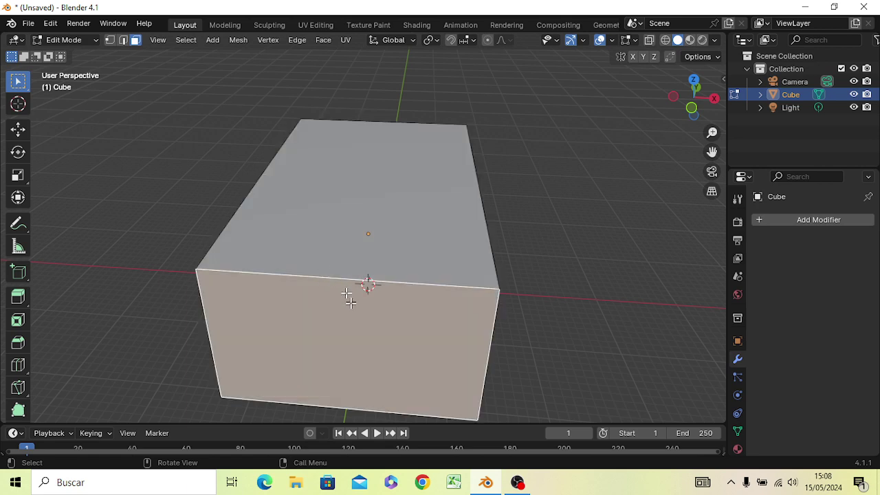
middle_click_drag(347, 295, 362, 246)
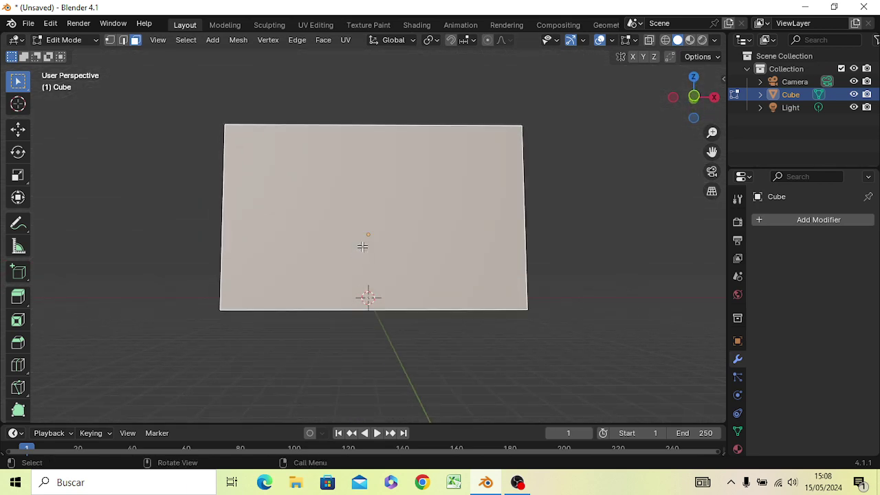
key("KP_1")
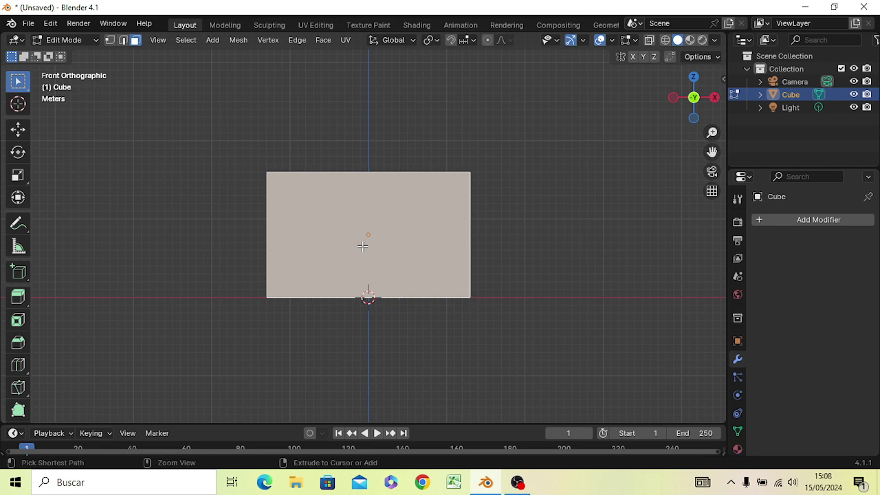
key("ctrl+r")
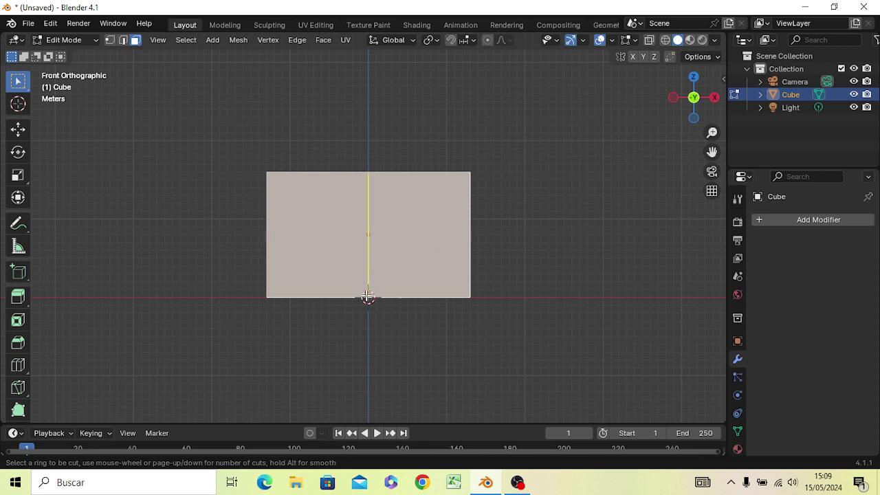
Place a centred vertical edge loop through the block and return to Object Mode.
left_click(368, 297)
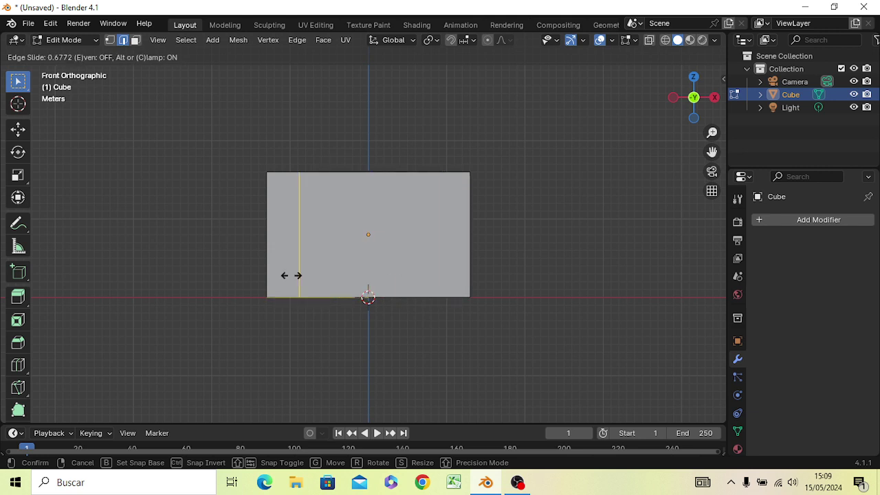
right_click(384, 291)
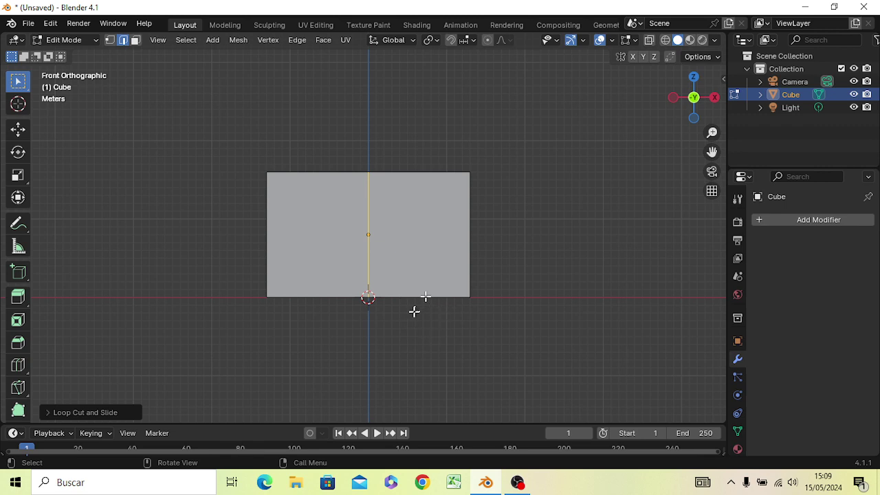
mouse_move(415, 309)
middle_mouse_down()
mouse_move(414, 365)
mouse_move(365, 359)
mouse_move(441, 340)
mouse_move(376, 348)
mouse_move(410, 337)
mouse_move(412, 355)
mouse_move(411, 282)
middle_mouse_up()
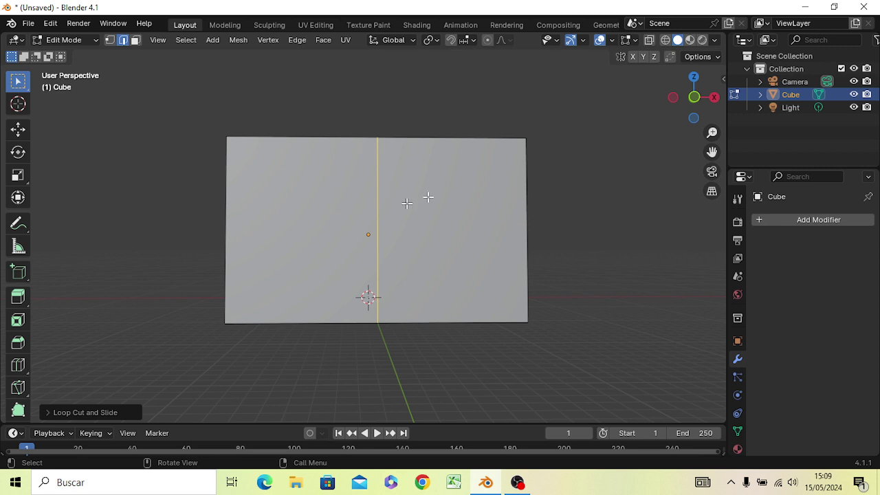
key("Tab")
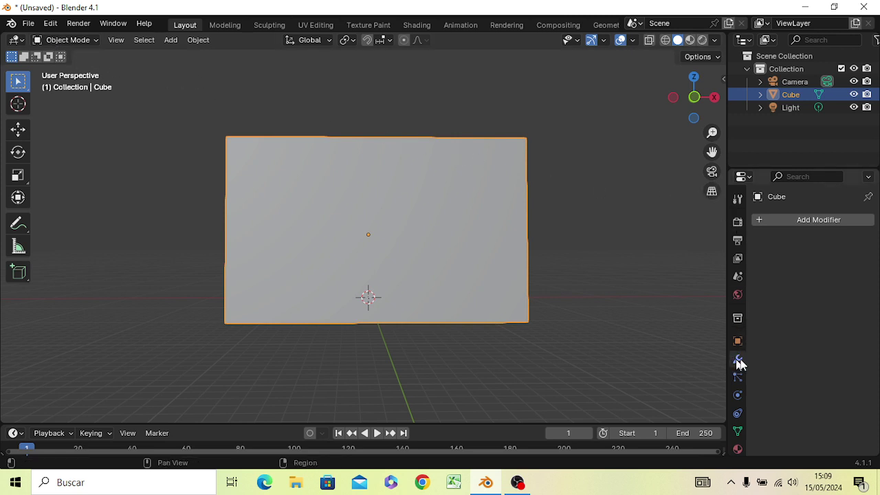
Add a Mirror modifier on the X axis to the block, then cancel an accidental move.
left_click(795, 224)
left_click(793, 223)
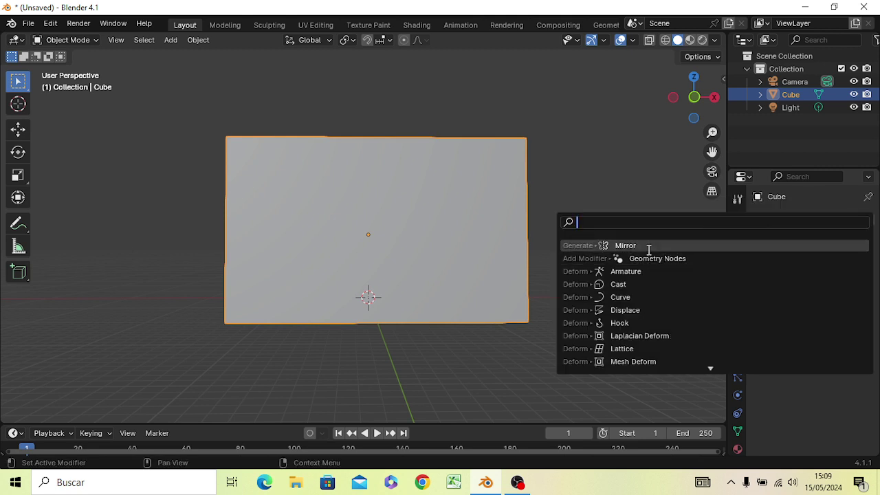
key("Escape")
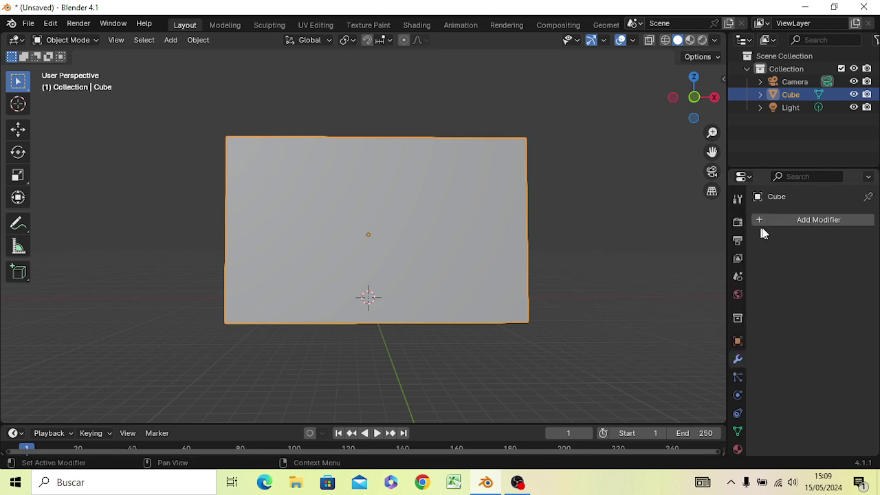
left_click(810, 224)
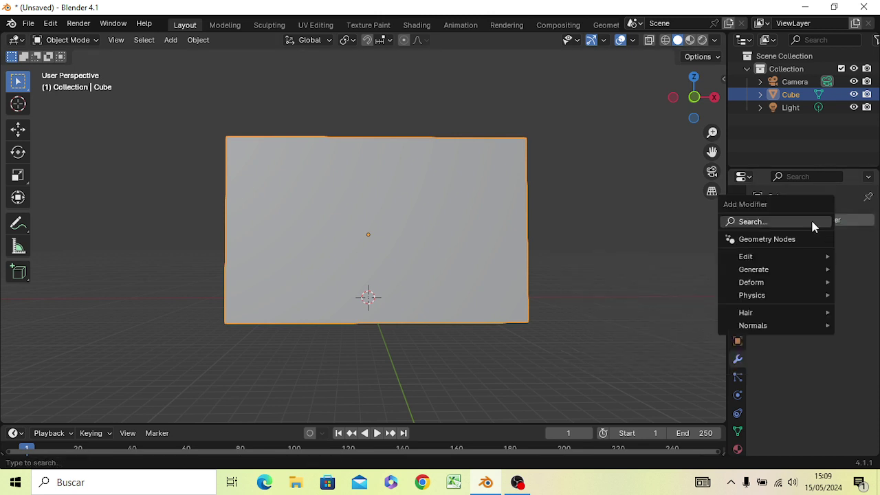
left_click(753, 221)
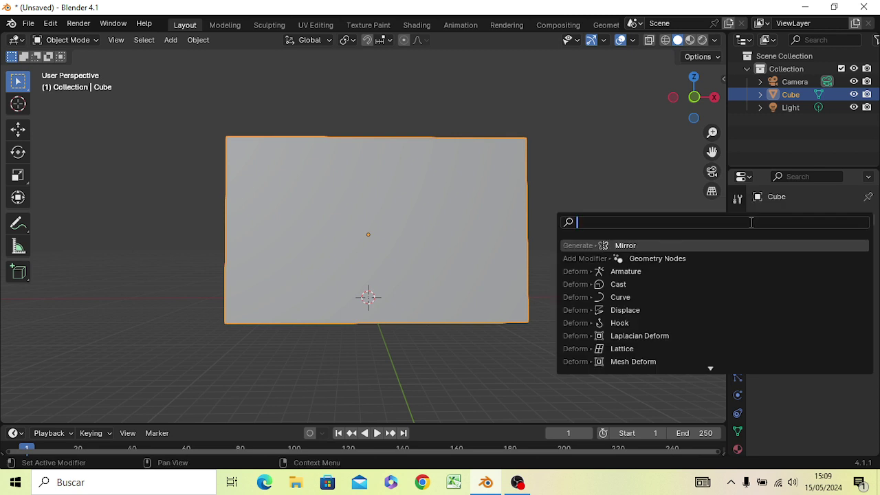
left_click(625, 245)
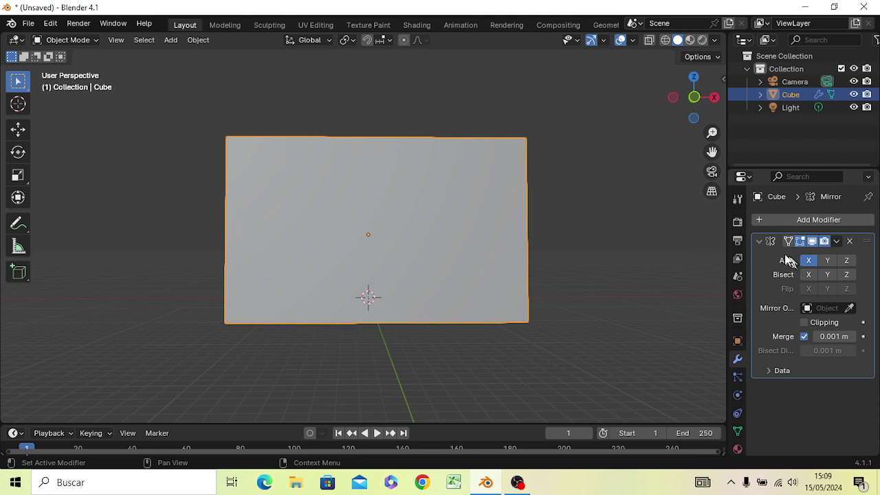
key("g")
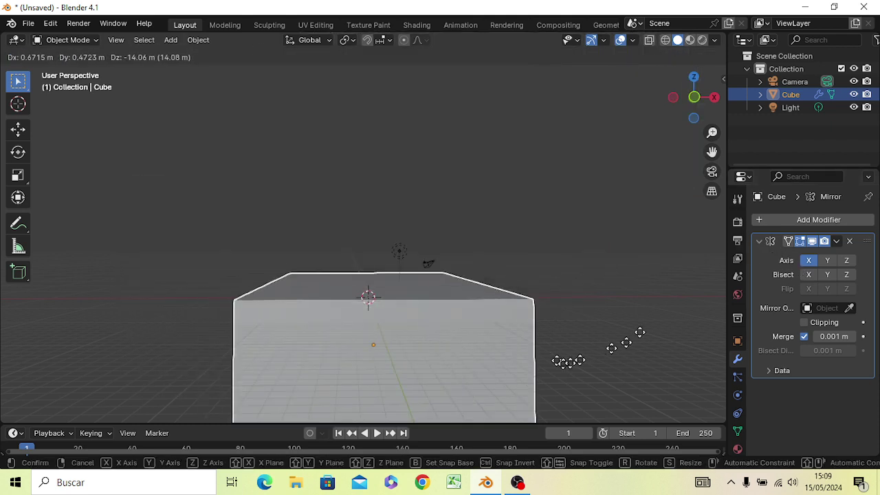
right_click(611, 251)
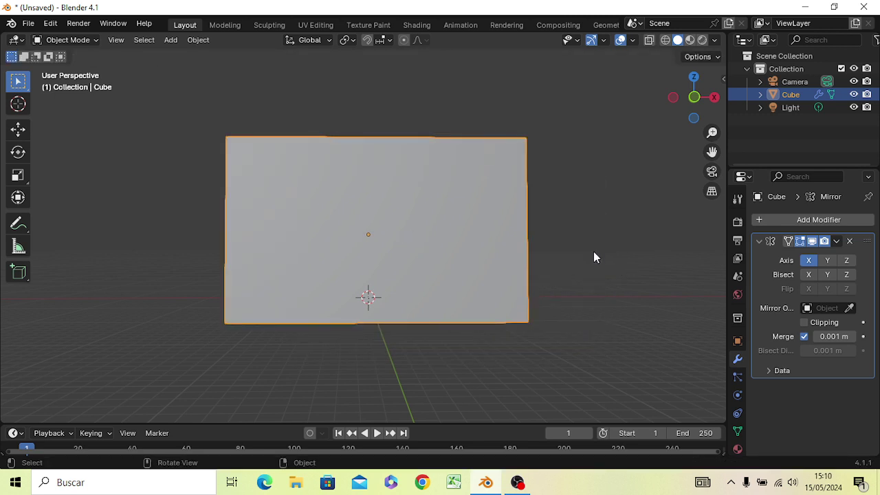
Re-enter Edit Mode on the Cube, view it from the front, and switch to vertex select.
key("Tab")
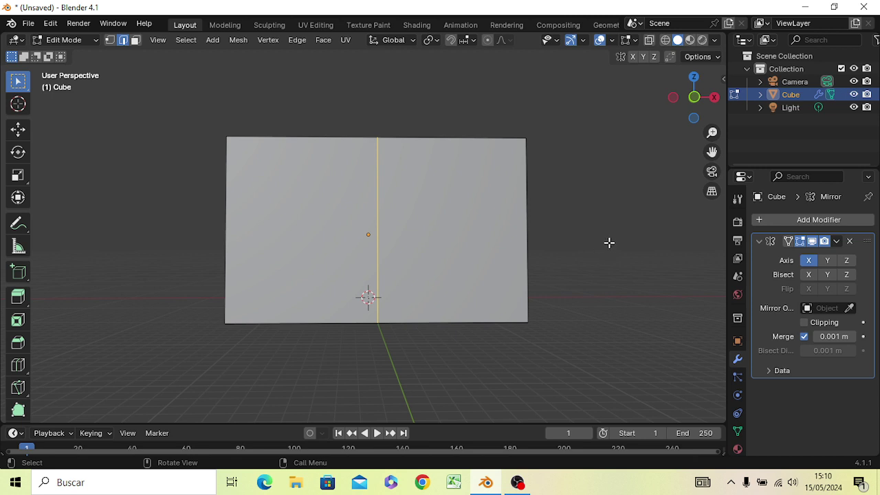
key("g")
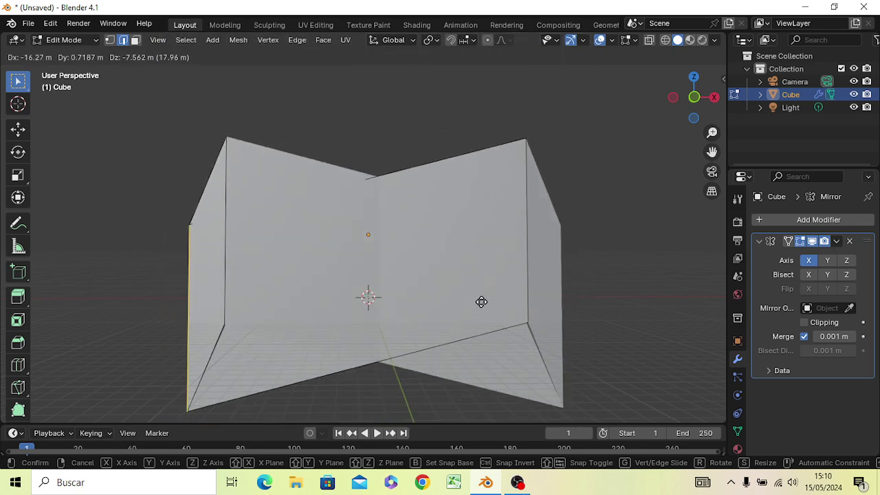
key("Escape")
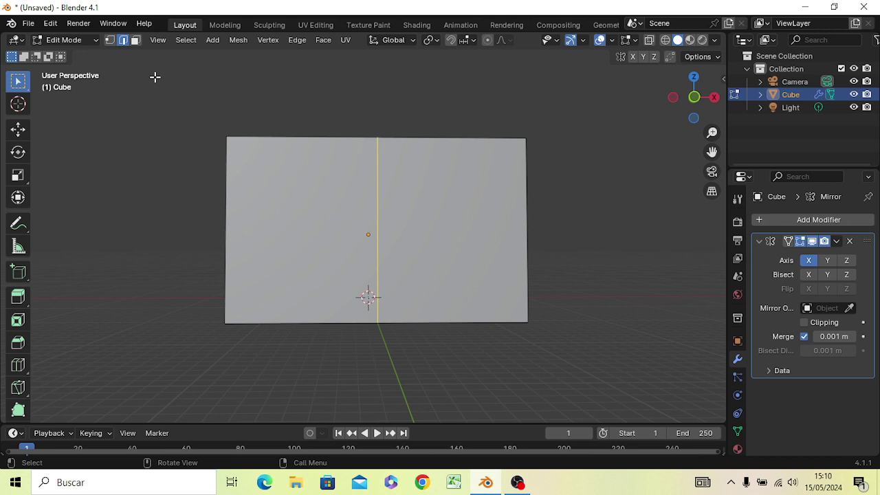
key("KP_1")
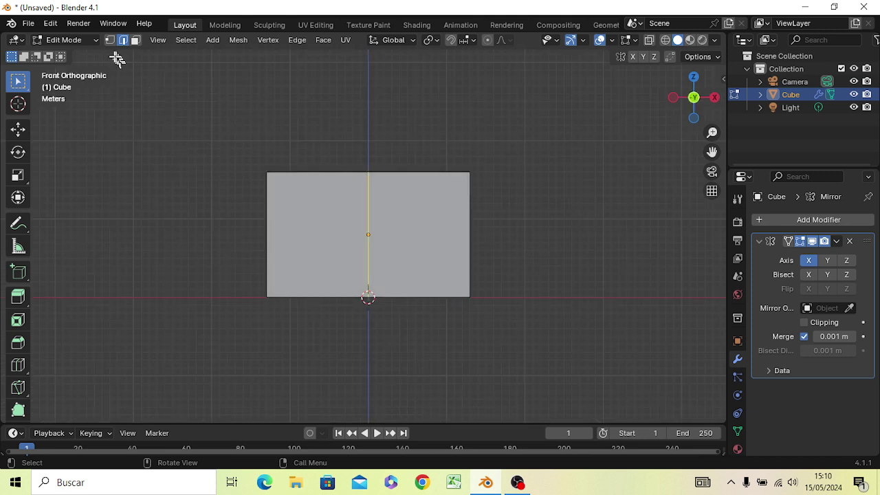
key("1")
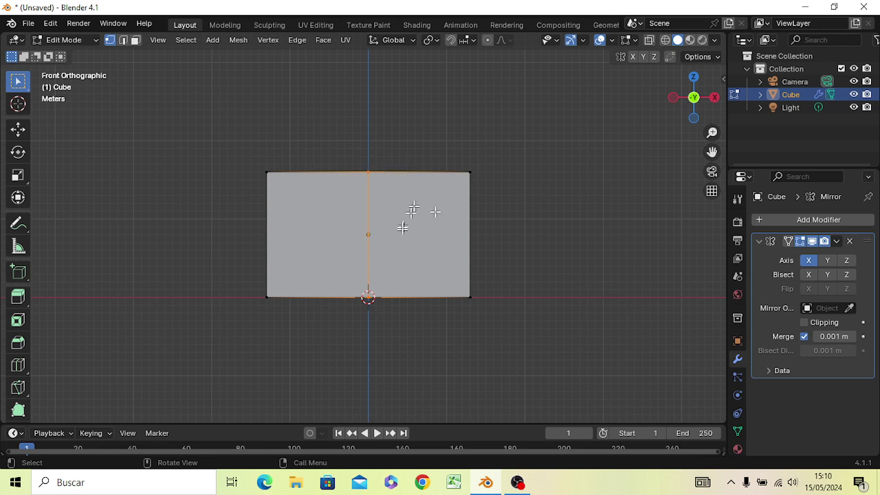
Box-select the vertices on the box's left edge and inspect them before returning to front view.
scroll(399, 240, "up", 2)
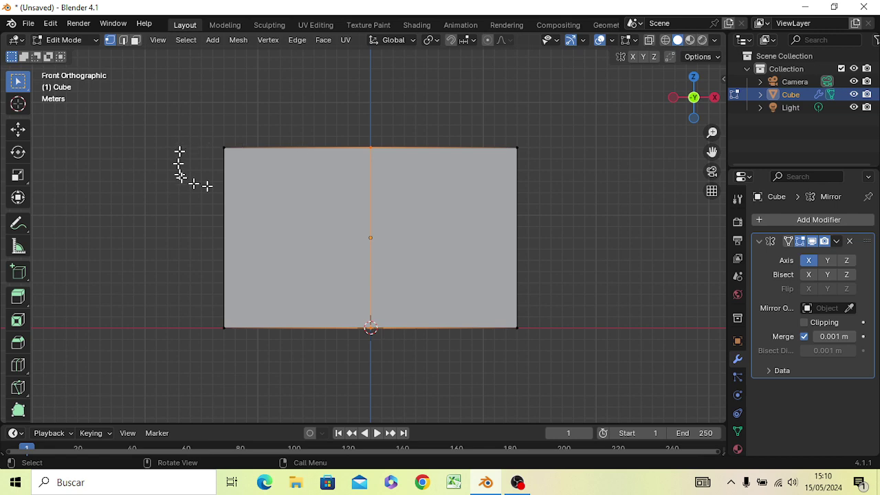
mouse_move(273, 182)
middle_mouse_down()
mouse_move(345, 207)
mouse_move(344, 196)
middle_mouse_up()
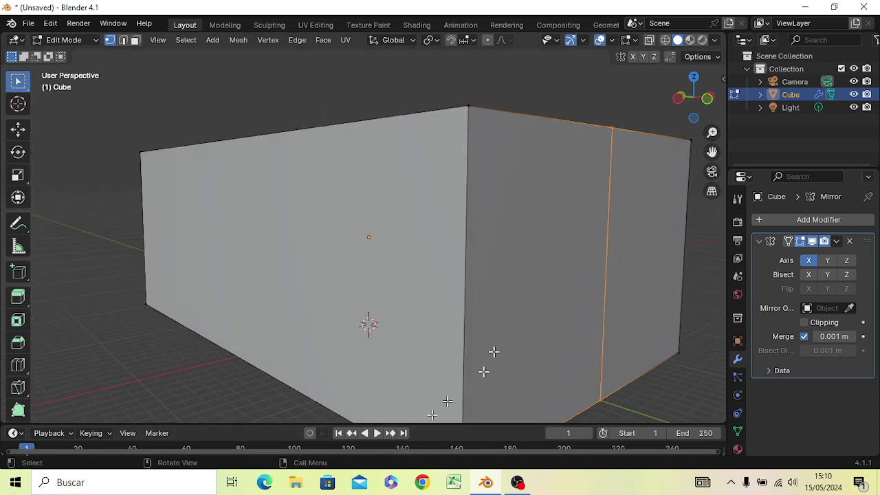
mouse_move(546, 302)
middle_mouse_down()
mouse_move(475, 292)
mouse_move(517, 293)
middle_mouse_up()
scroll(481, 288, "down", 4)
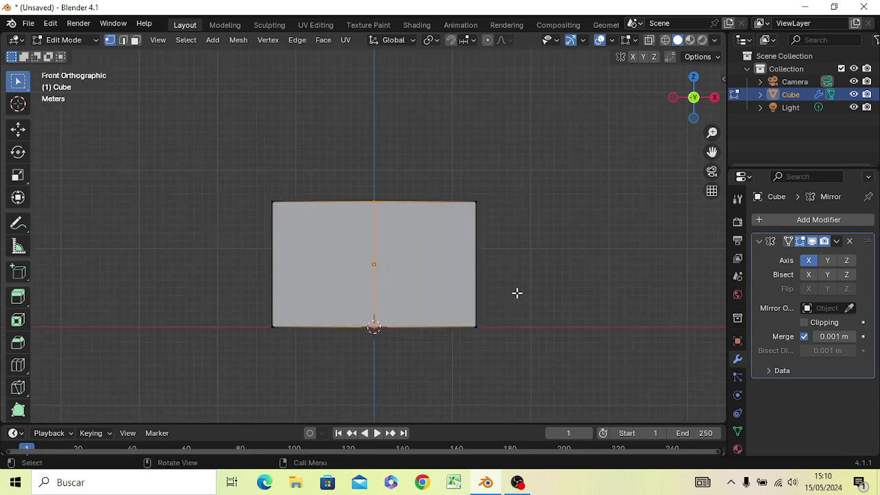
key("b")
left_click_drag(252, 170, 287, 402)
scroll(287, 270, "up", 2)
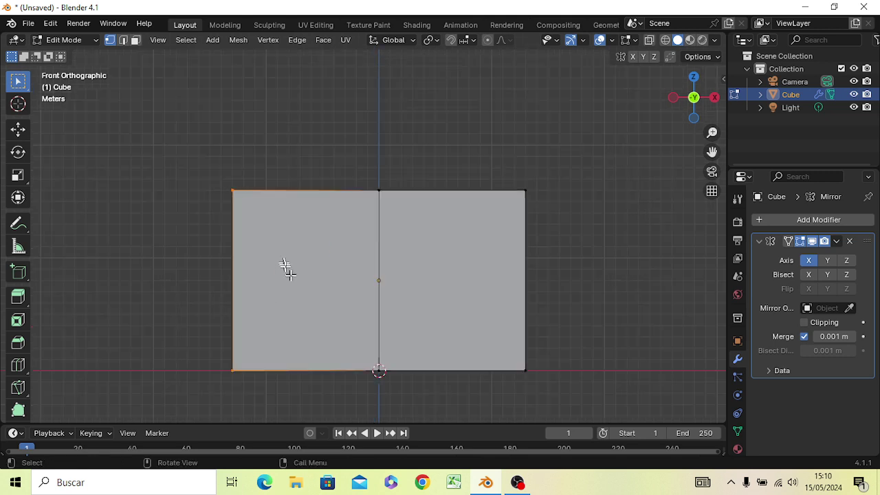
scroll(289, 271, "up", 2)
scroll(285, 300, "up", 2)
middle_click_drag(285, 301, 348, 257)
scroll(347, 257, "down", 3)
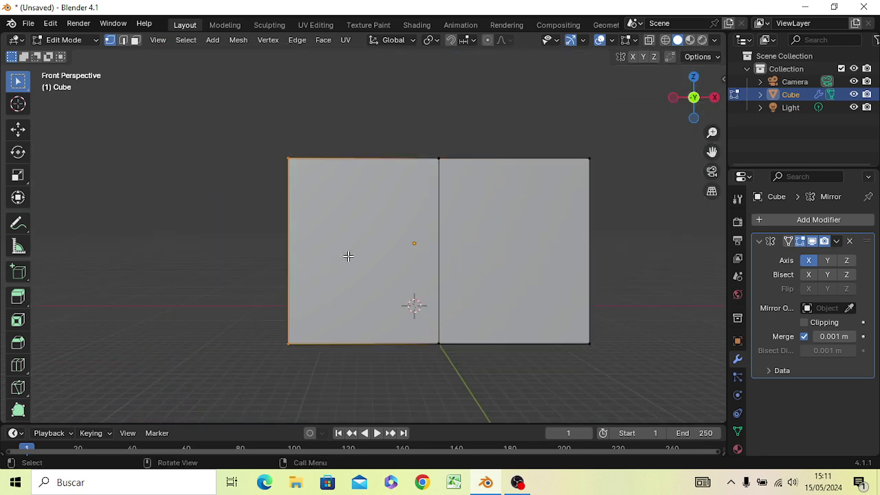
scroll(348, 255, "up", 2)
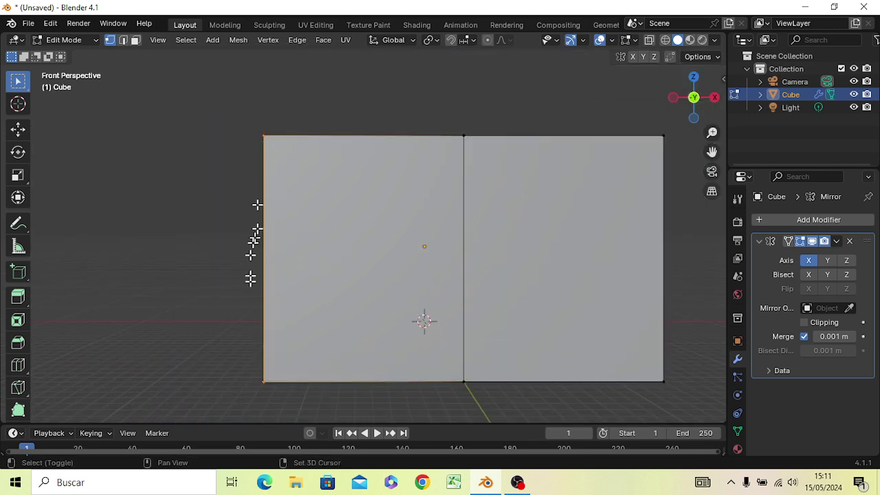
mouse_move(273, 251)
middle_mouse_down()
mouse_move(234, 264)
mouse_move(261, 302)
mouse_move(281, 283)
mouse_move(274, 251)
middle_mouse_up()
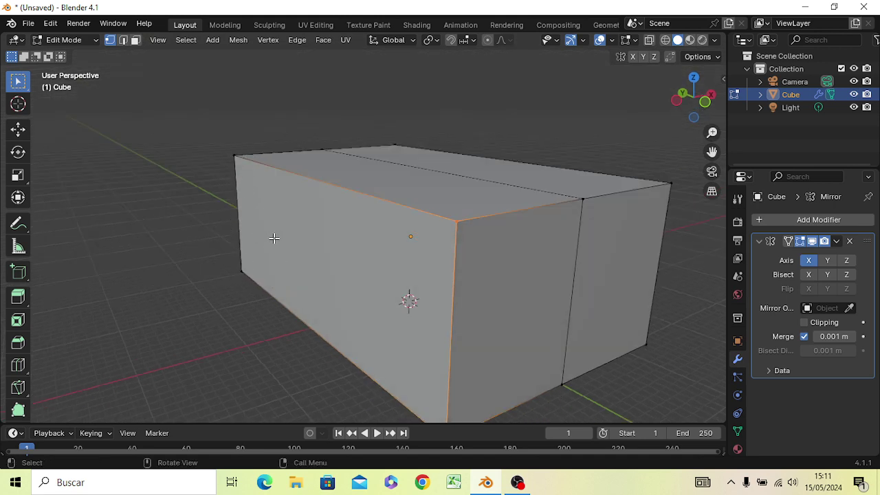
key("KP_1")
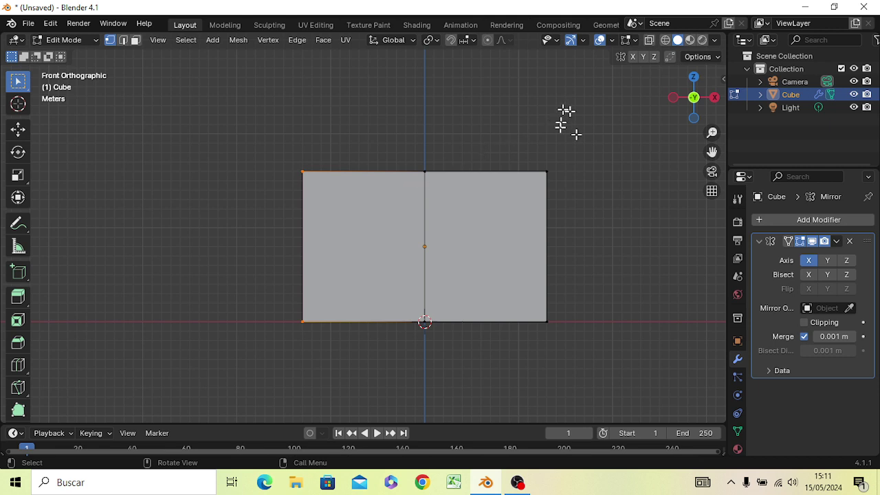
In wireframe shading, select all the left-side vertices and delete them.
left_click(575, 135)
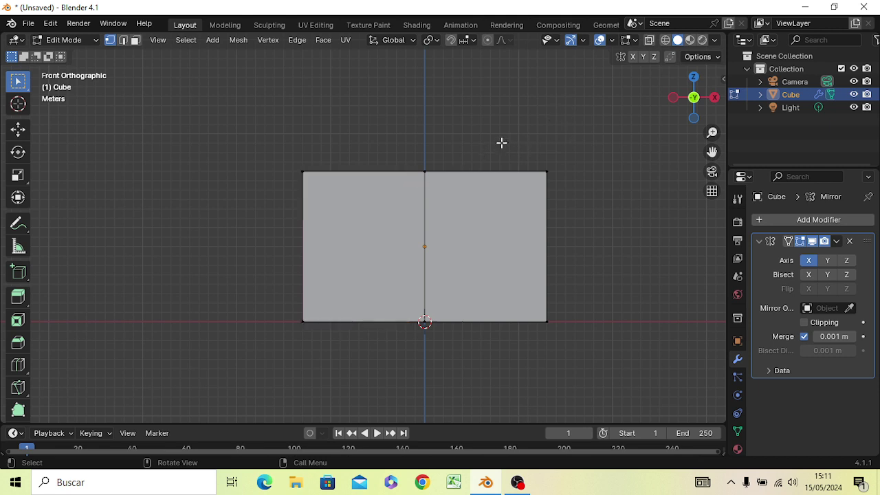
key("z")
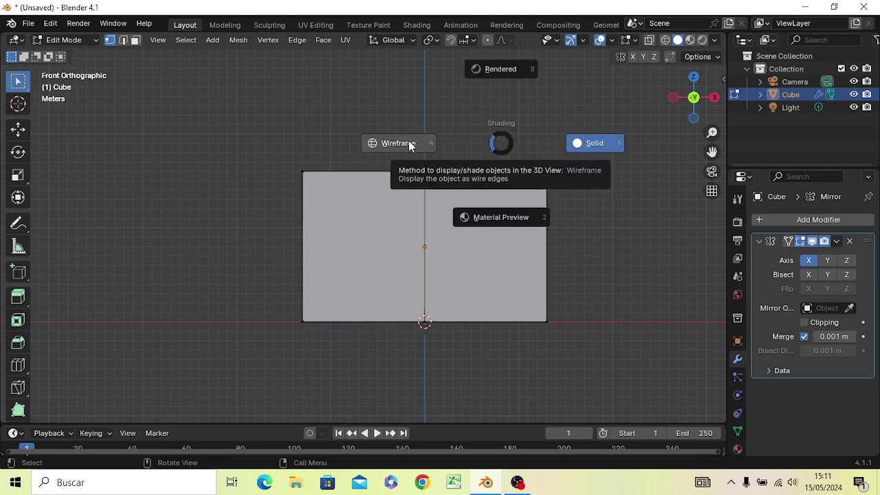
left_click(409, 143)
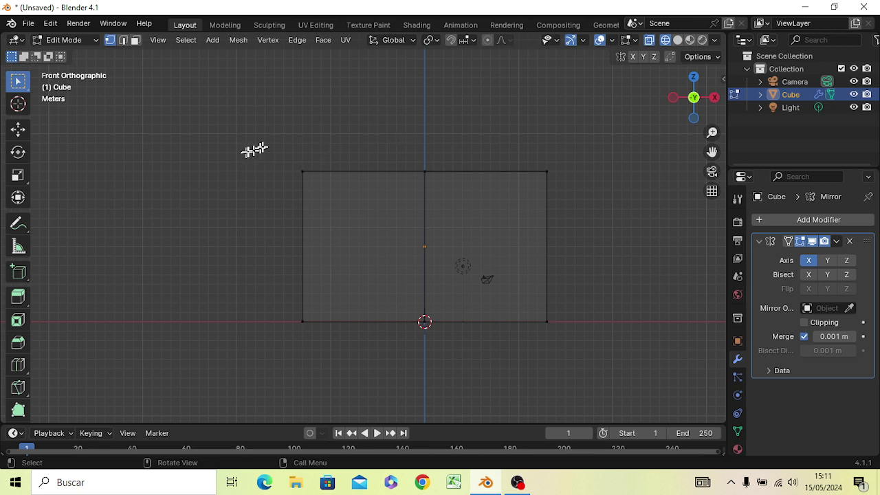
left_click_drag(267, 143, 322, 341)
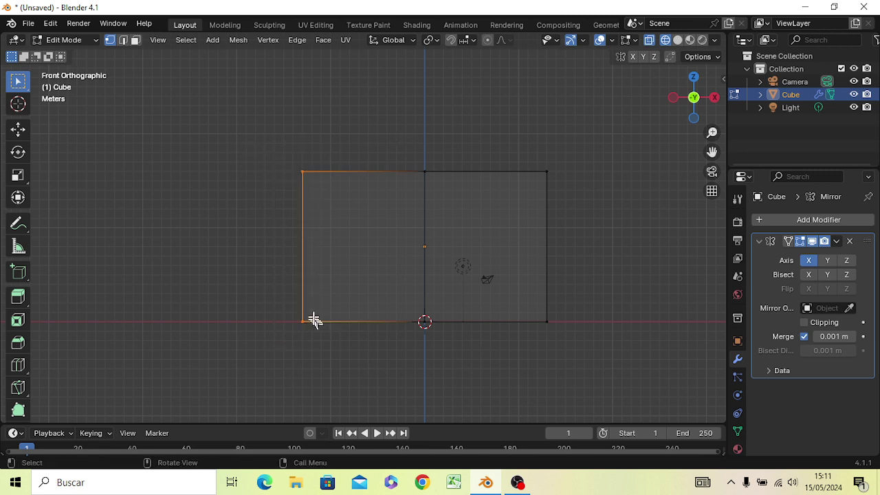
middle_click_drag(173, 218, 189, 258)
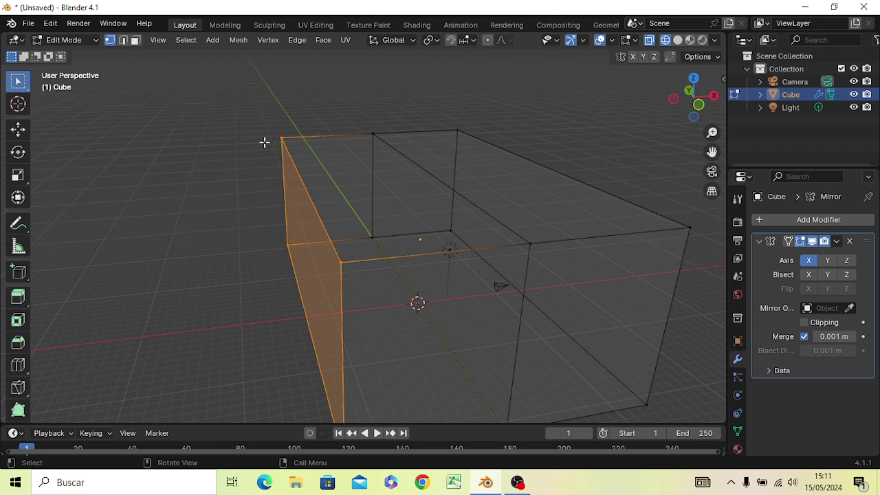
key("x")
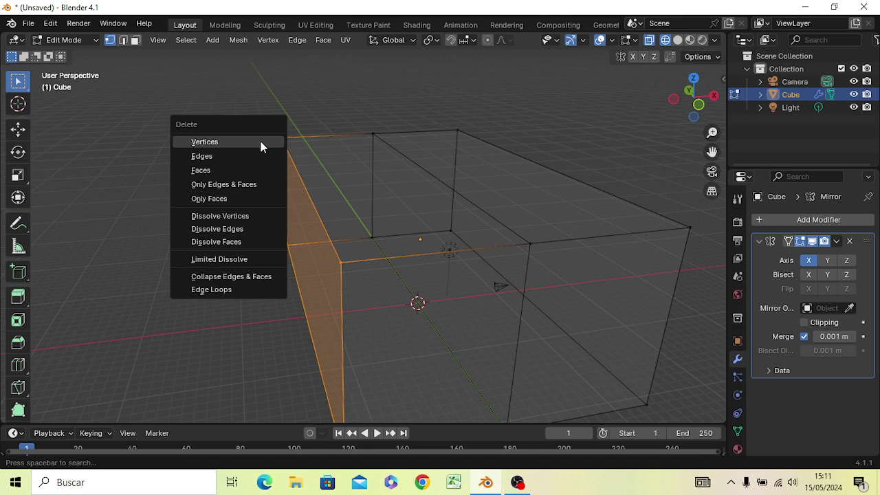
left_click(261, 141)
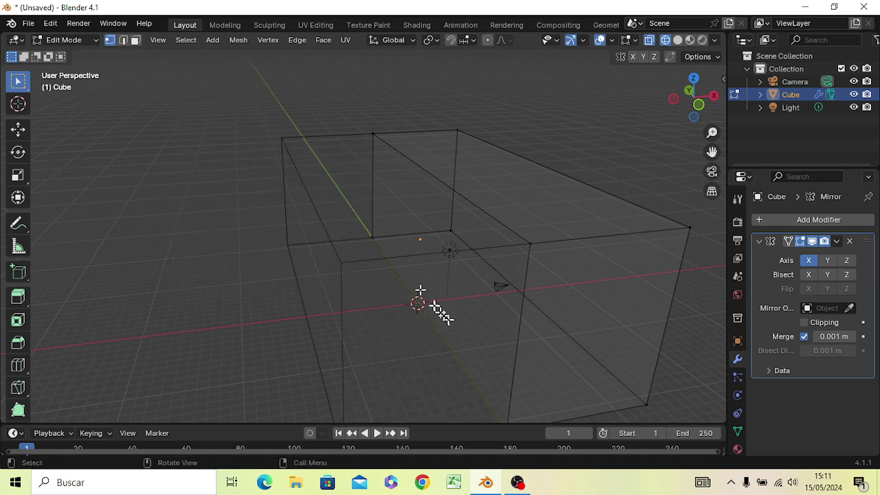
Switch the viewport to solid shading.
scroll(318, 269, "up", 2)
scroll(319, 270, "up", 1)
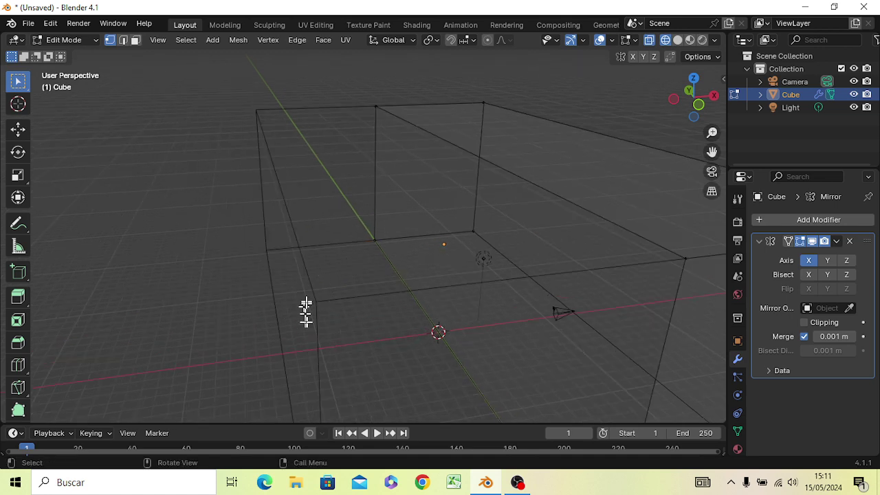
key("z")
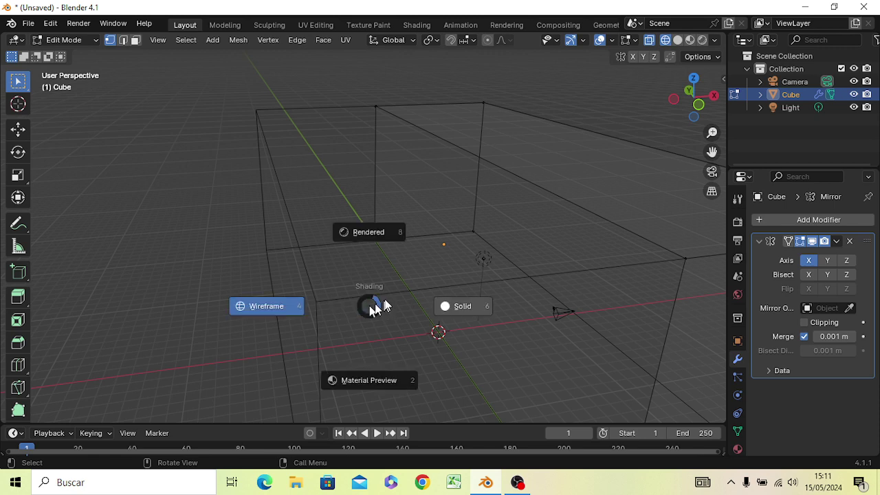
left_click(473, 311)
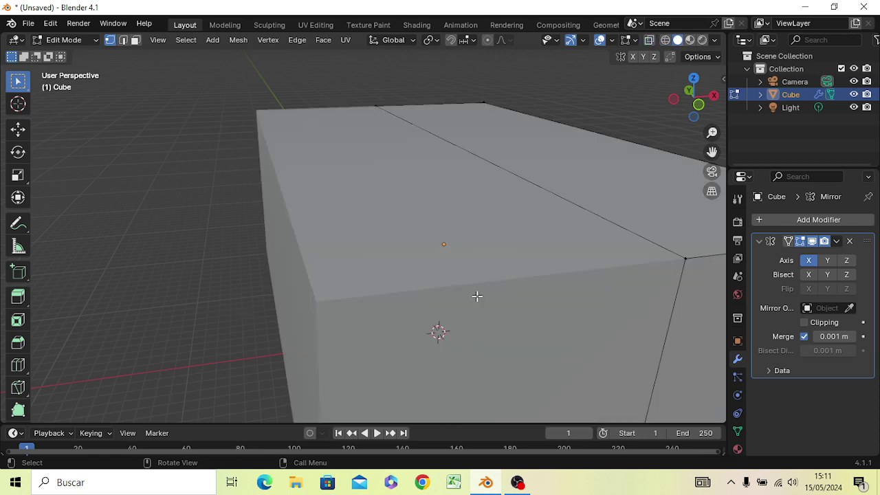
Select the cube's top-right corner vertex, trying a move but cancelling it so the box stays unchanged.
mouse_move(476, 295)
middle_mouse_down()
mouse_move(432, 275)
mouse_move(402, 247)
mouse_move(426, 253)
middle_mouse_up()
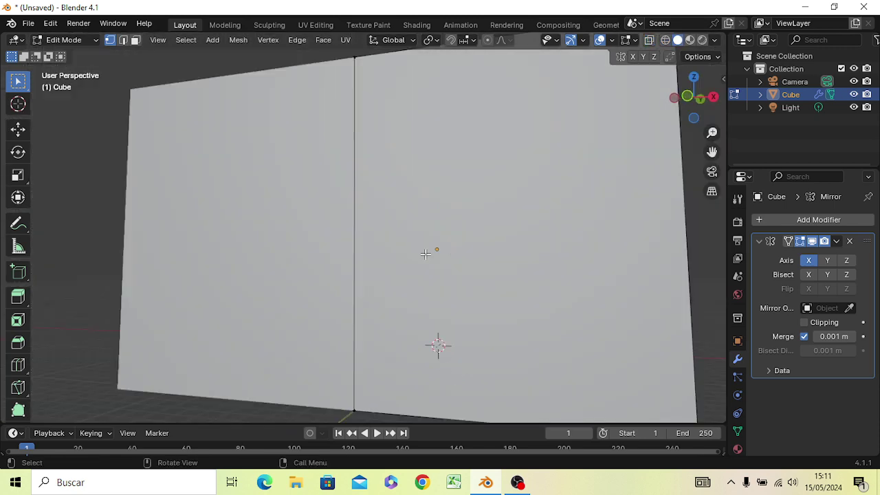
scroll(425, 253, "down", 2)
middle_click_drag(304, 265, 355, 279)
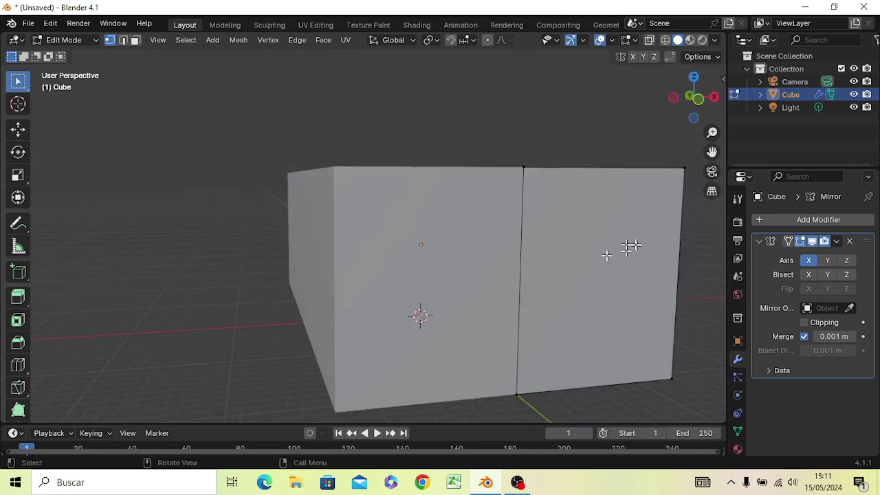
left_click(683, 169)
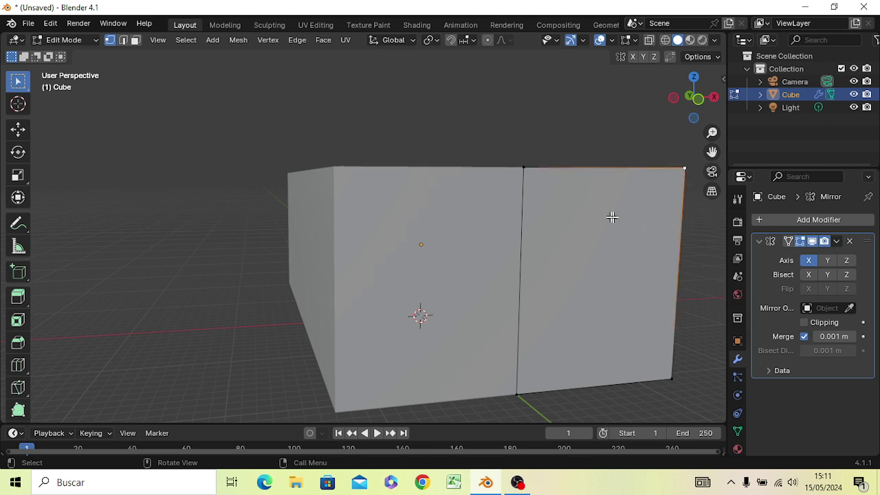
key("g")
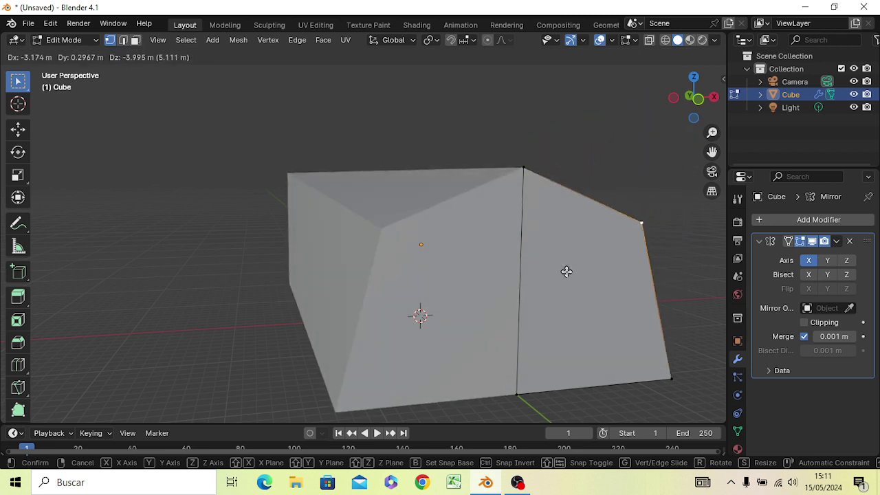
key("Escape")
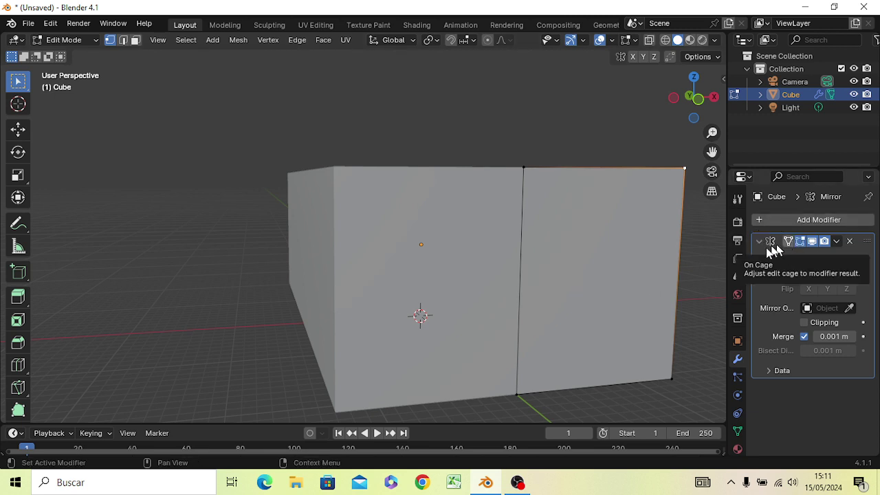
mouse_move(428, 248)
middle_mouse_down()
mouse_move(337, 252)
mouse_move(353, 258)
mouse_move(345, 251)
mouse_move(343, 282)
mouse_move(412, 231)
mouse_move(371, 258)
mouse_move(387, 206)
middle_mouse_up()
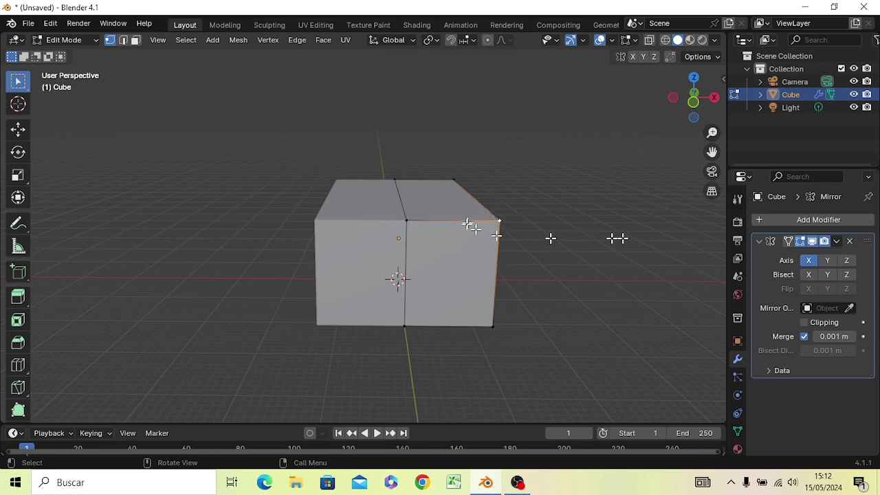
Turn off the Mirror modifier's Edit Mode display so only the original half shows.
left_click(789, 242)
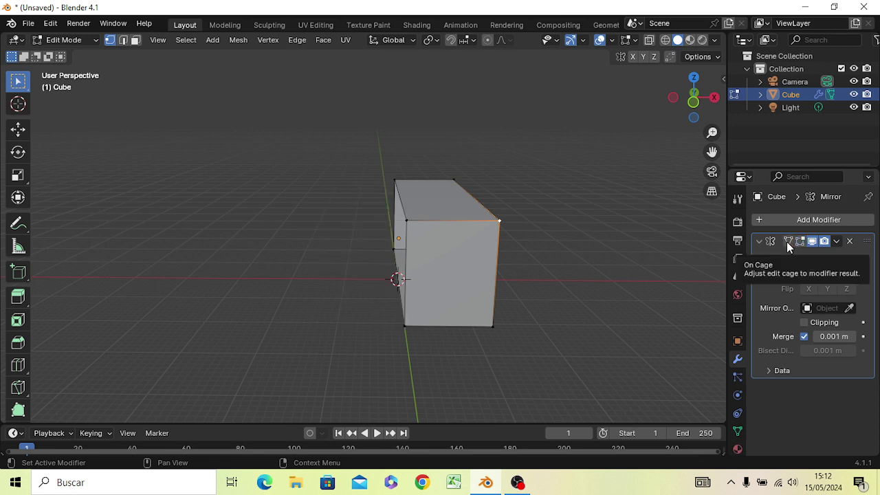
left_click(788, 241)
left_click(801, 245)
left_click(801, 245)
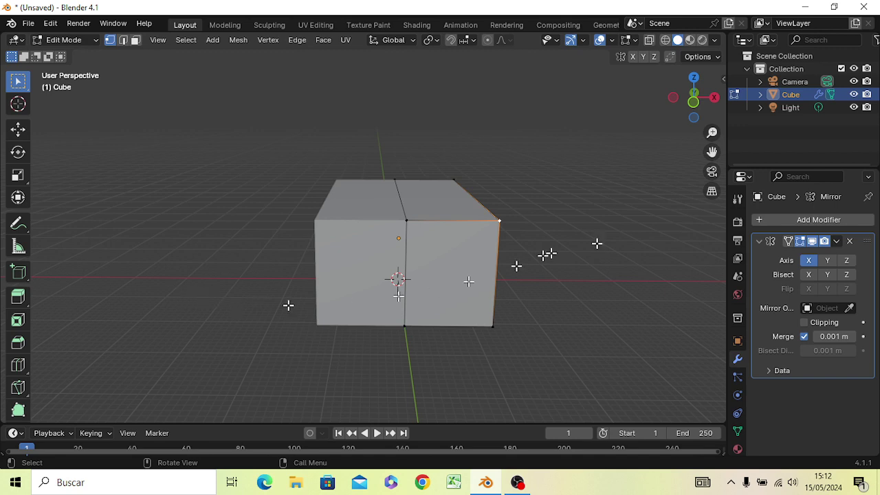
left_click(797, 242)
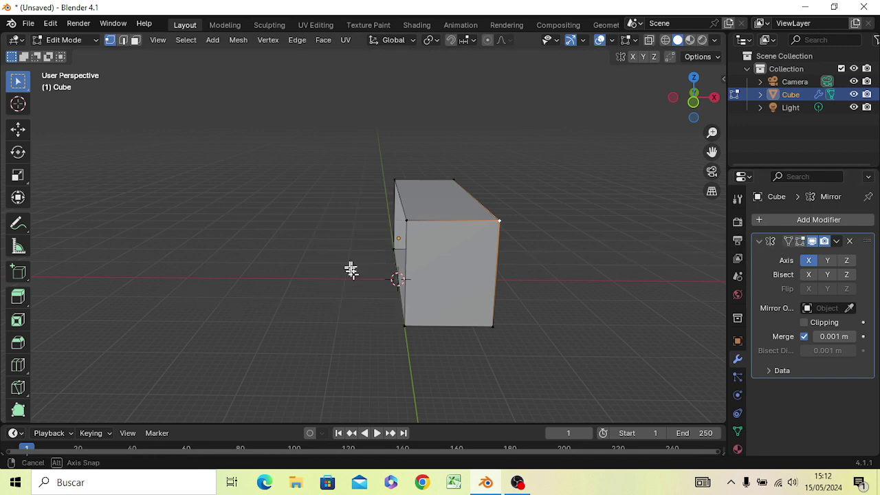
mouse_move(350, 269)
middle_mouse_down()
mouse_move(459, 233)
mouse_move(323, 257)
mouse_move(82, 247)
mouse_move(370, 263)
mouse_move(387, 245)
mouse_move(385, 257)
mouse_move(421, 281)
mouse_move(312, 304)
mouse_move(359, 281)
mouse_move(370, 240)
middle_mouse_up()
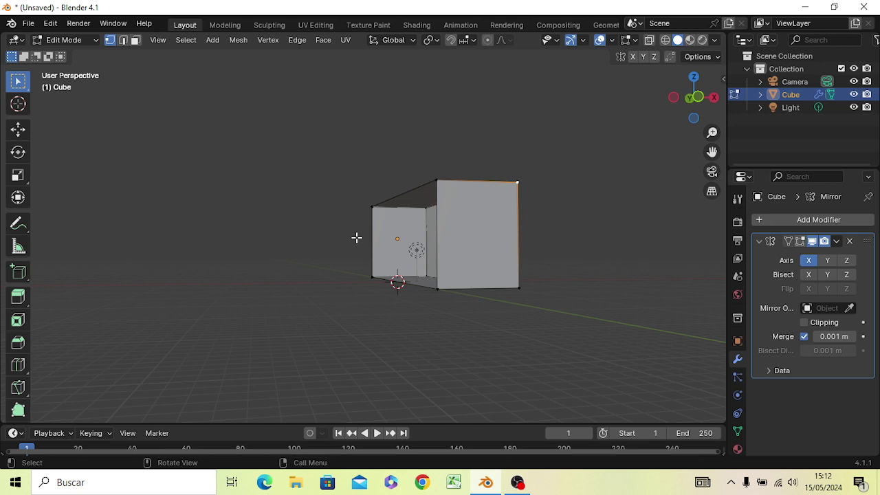
scroll(525, 304, "up", 4)
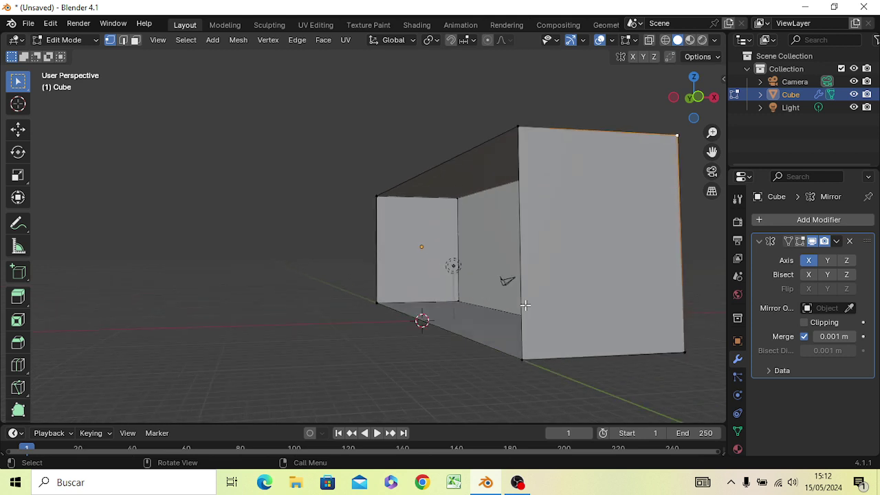
View the half-box in Right Orthographic and switch to Face select mode.
mouse_move(525, 304)
middle_mouse_down()
mouse_move(481, 324)
mouse_move(451, 294)
mouse_move(481, 291)
mouse_move(491, 327)
mouse_move(507, 292)
mouse_move(603, 257)
mouse_move(649, 264)
mouse_move(396, 261)
mouse_move(426, 353)
mouse_move(655, 364)
mouse_move(624, 251)
mouse_move(608, 268)
mouse_move(440, 281)
mouse_move(383, 275)
mouse_move(518, 273)
mouse_move(513, 281)
mouse_move(560, 296)
mouse_move(608, 288)
mouse_move(626, 273)
middle_mouse_up()
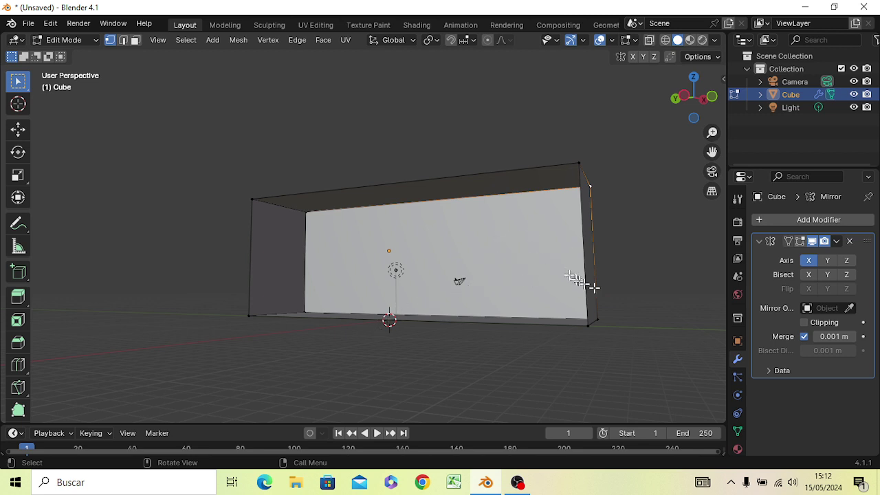
middle_click_drag(654, 297, 525, 322)
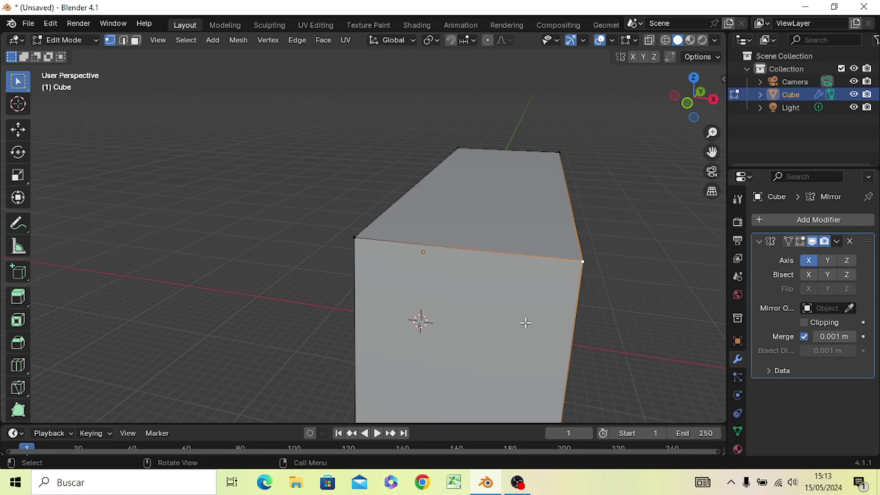
key("KP_1")
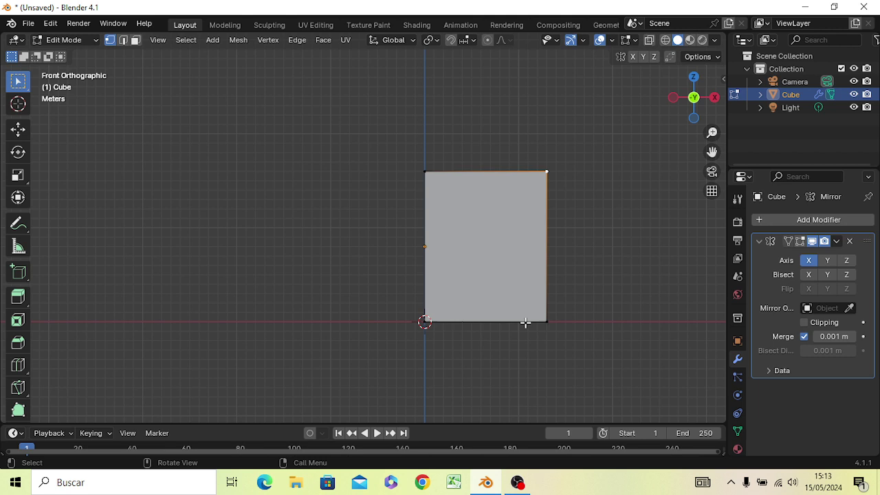
key("KP_3")
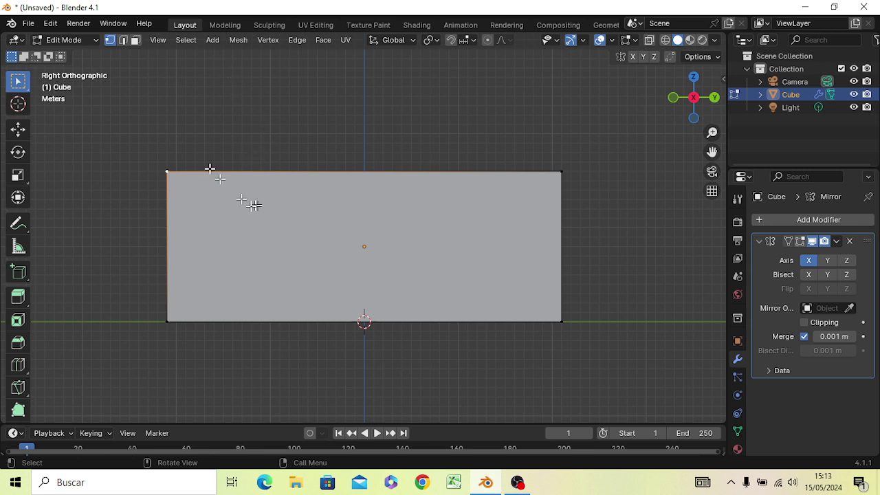
left_click(136, 42)
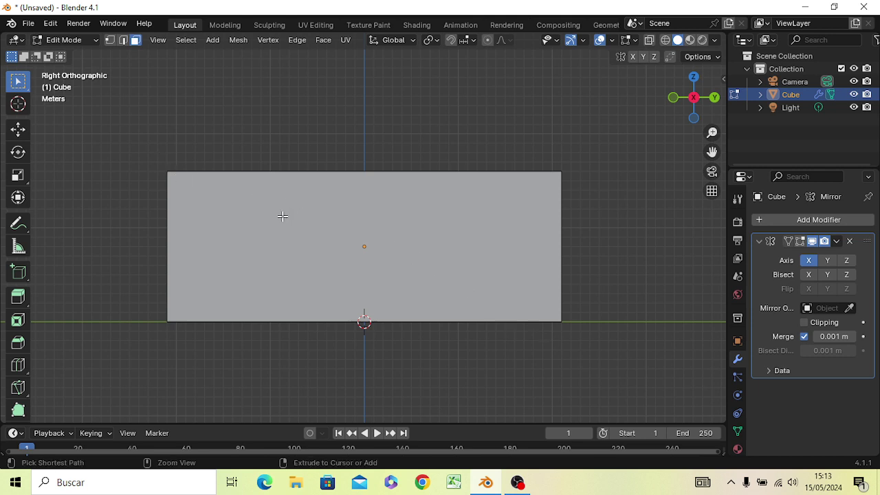
Add two evenly spaced loop cuts across the box, replacing an undone four-cut attempt.
key("ctrl+r")
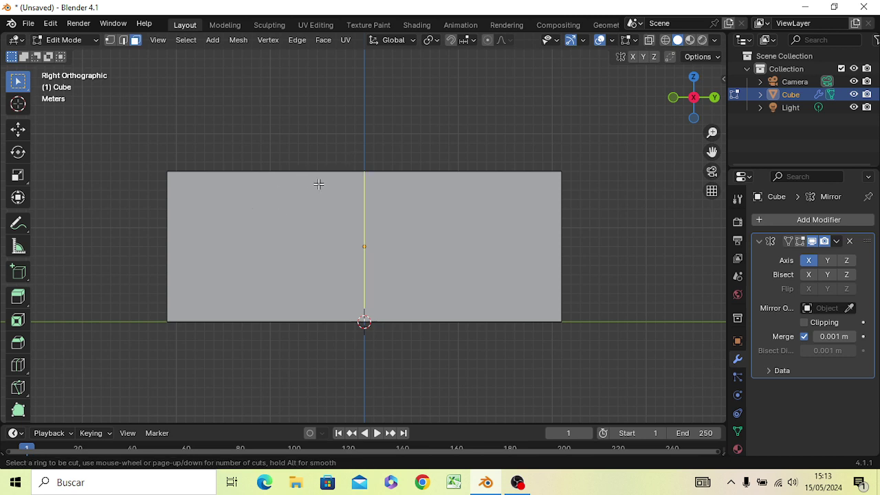
scroll(320, 184, "up", 1)
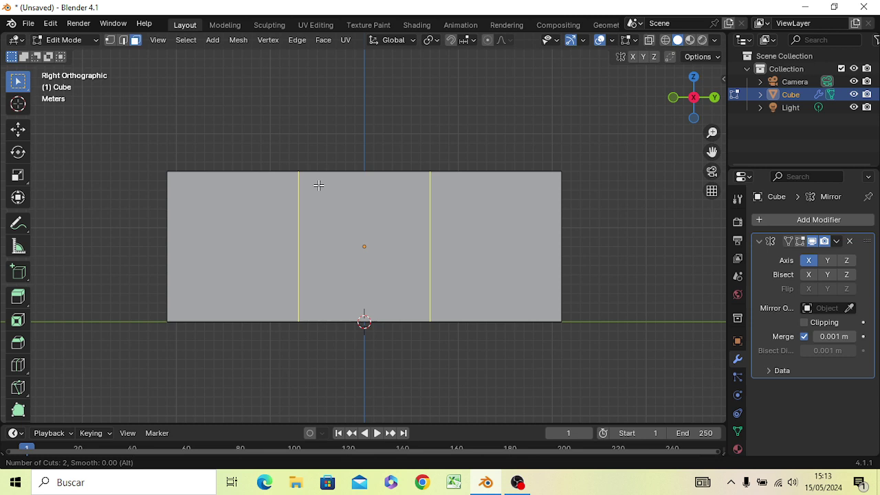
scroll(319, 185, "up", 1)
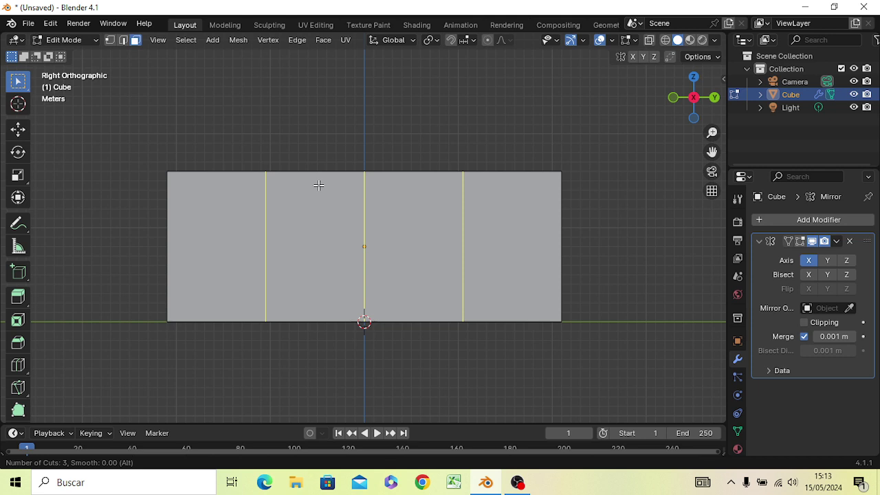
scroll(318, 185, "up", 1)
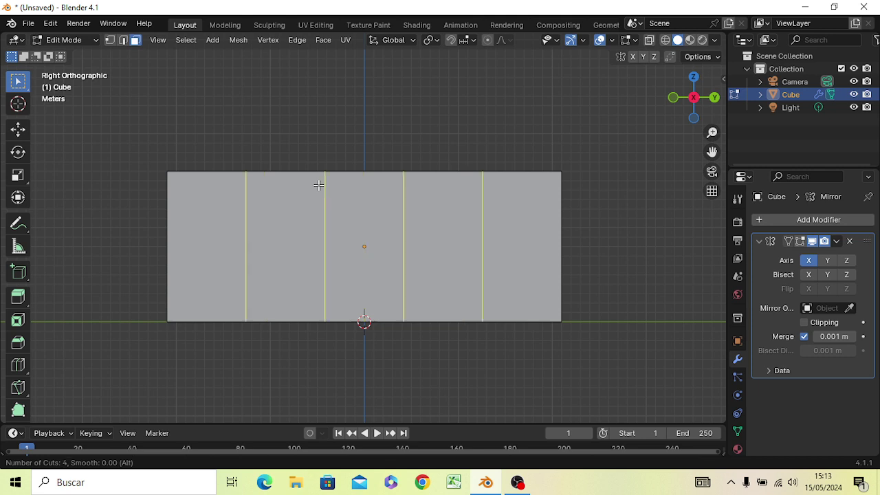
left_click(318, 185)
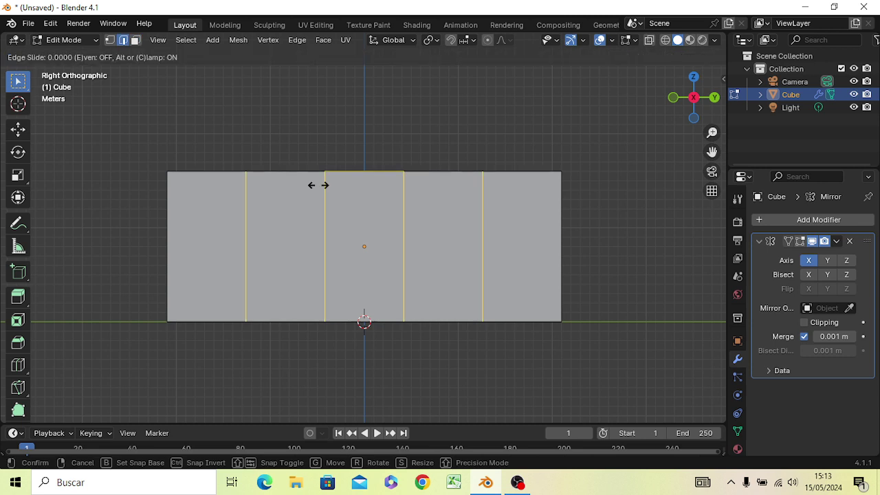
left_click(319, 184)
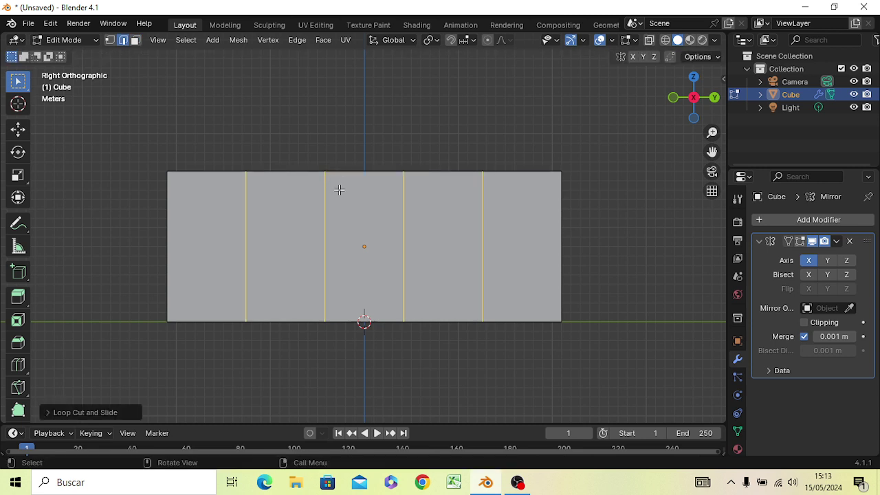
key("ctrl+z")
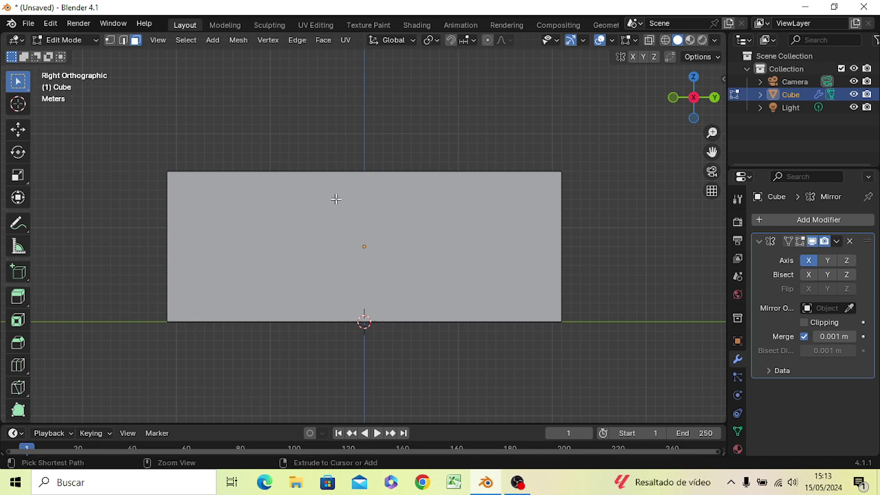
key("ctrl+r")
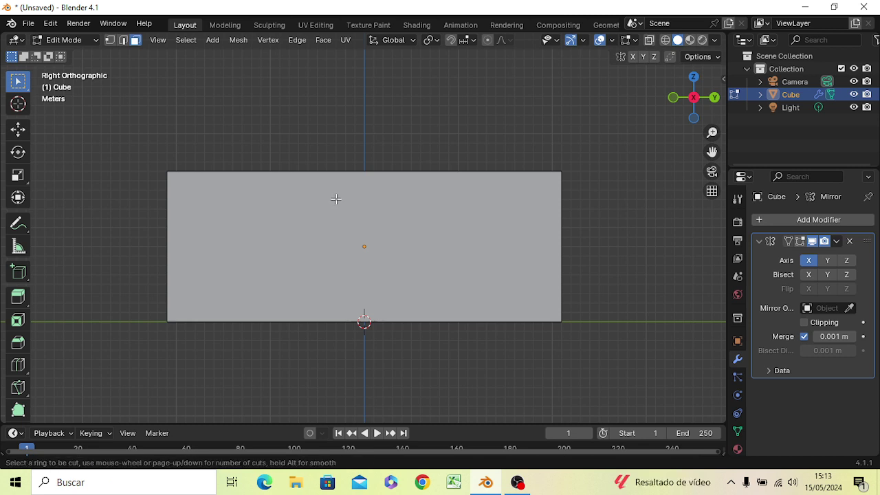
scroll(340, 177, "up", 1)
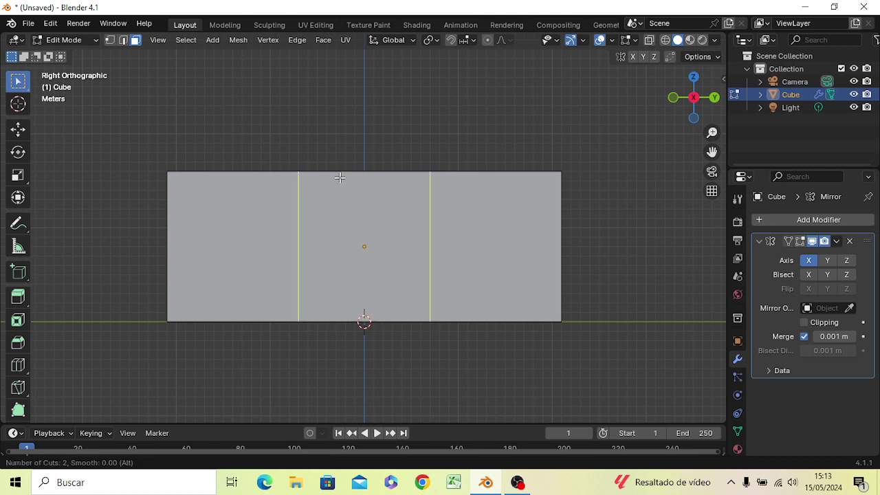
left_click(339, 177)
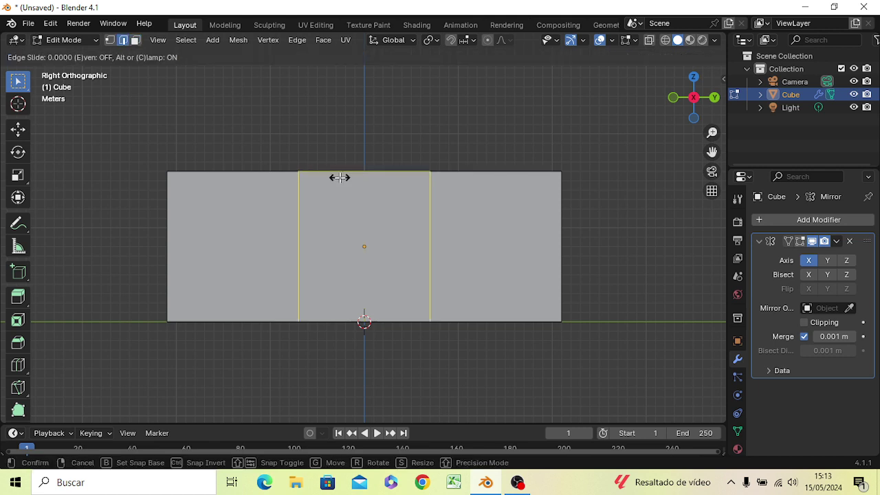
right_click(340, 177)
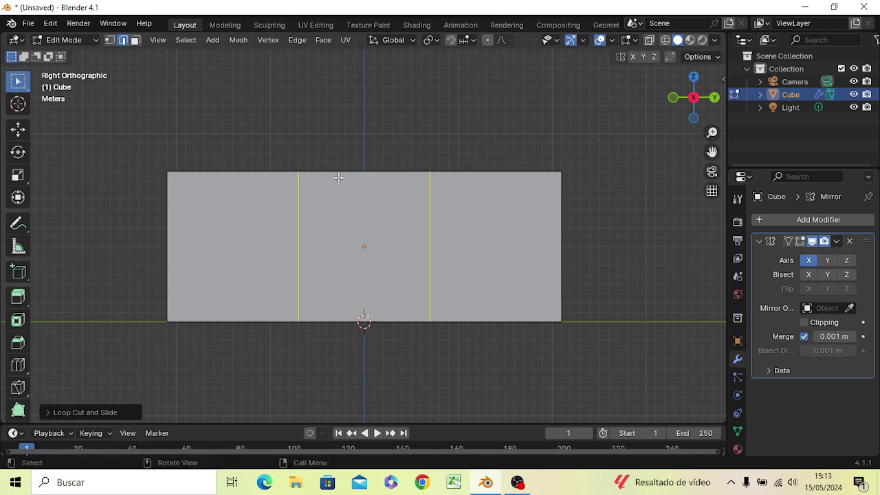
Deselect the new loops and select the middle front face.
left_click(406, 138)
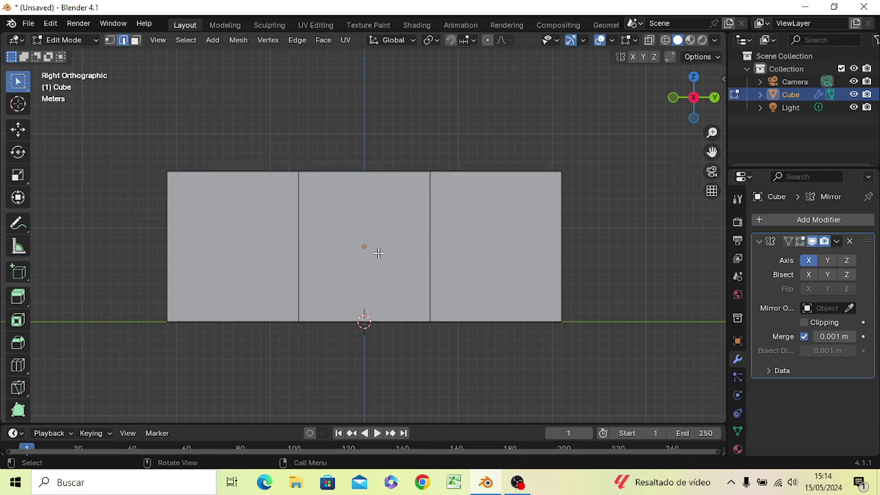
left_click(352, 226)
key("3")
left_click(352, 227)
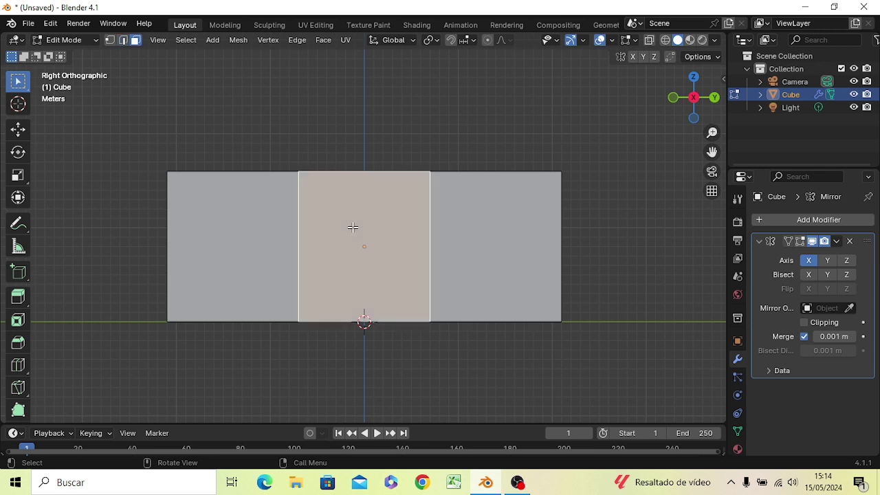
middle_click_drag(352, 227, 363, 291)
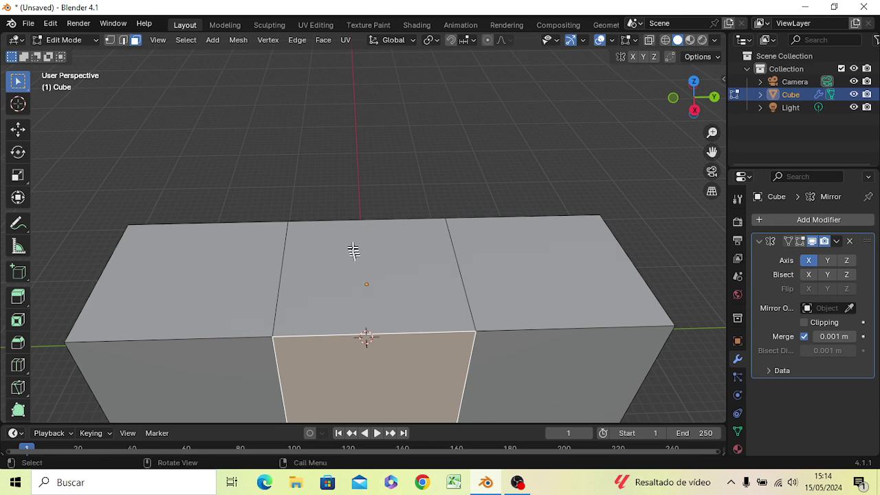
Try selecting several faces, settle on the middle front face, then switch to Edge select mode.
left_click(359, 257)
left_click(174, 264)
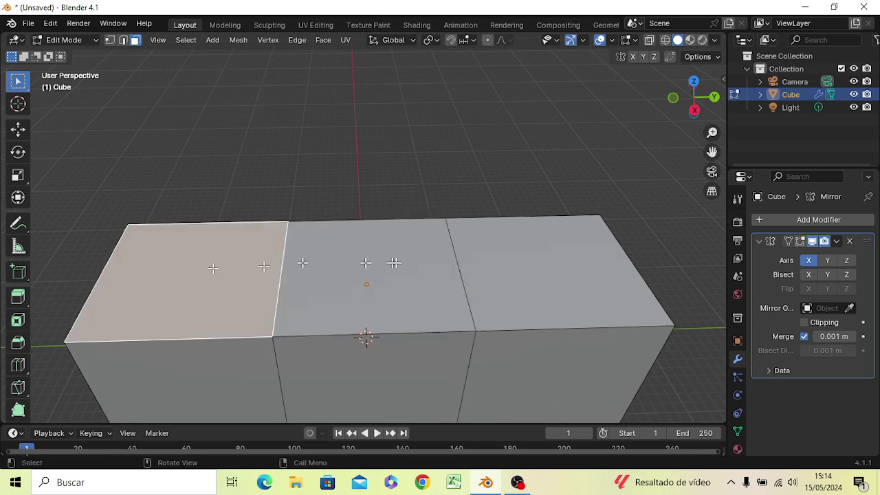
left_click(583, 370)
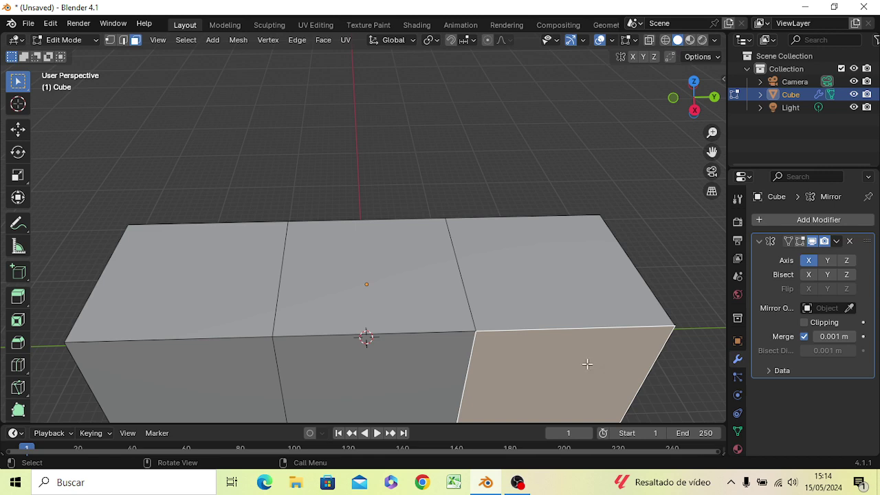
mouse_move(400, 361)
middle_mouse_down()
mouse_move(414, 305)
mouse_move(481, 300)
mouse_move(387, 312)
mouse_move(444, 327)
mouse_move(399, 304)
mouse_move(467, 298)
mouse_move(444, 275)
mouse_move(430, 275)
mouse_move(432, 265)
middle_mouse_up()
left_click(421, 251)
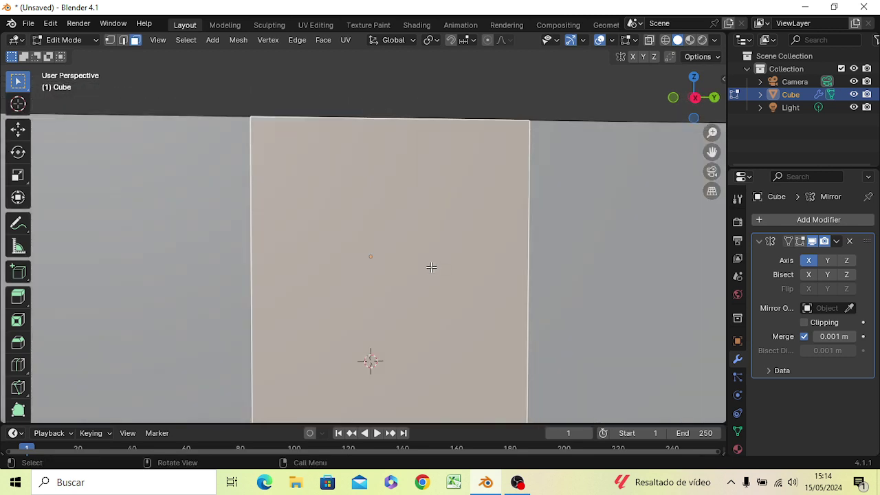
scroll(426, 263, "down", 3)
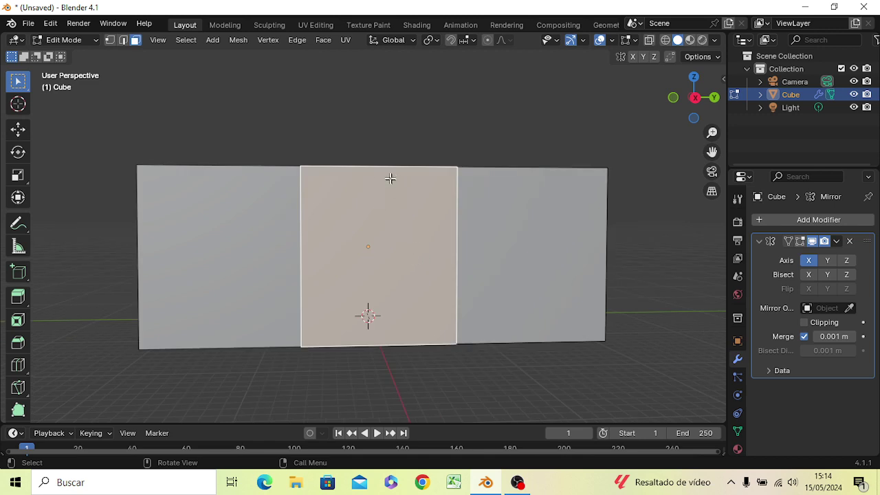
mouse_move(373, 191)
middle_mouse_down()
mouse_move(382, 258)
mouse_move(375, 237)
middle_mouse_up()
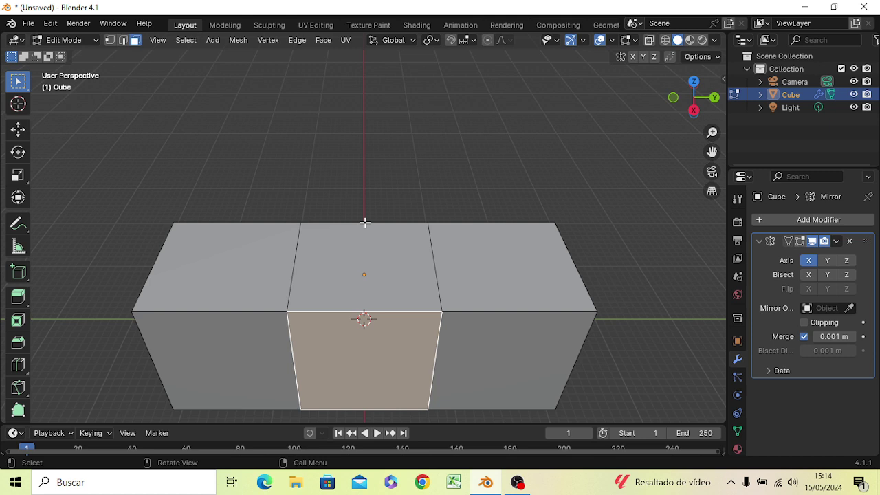
left_click(362, 253)
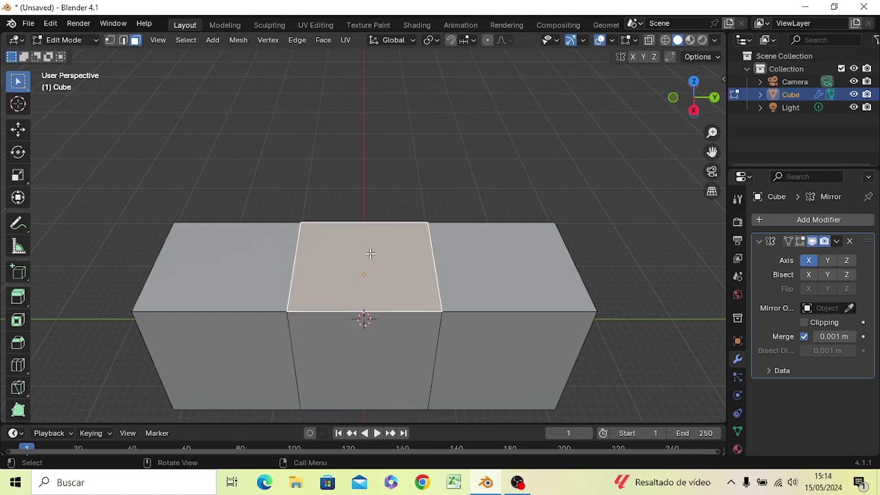
mouse_move(367, 275)
middle_mouse_down()
mouse_move(380, 212)
mouse_move(359, 204)
mouse_move(357, 213)
mouse_move(370, 209)
mouse_move(361, 220)
mouse_move(371, 224)
mouse_move(364, 221)
middle_mouse_up()
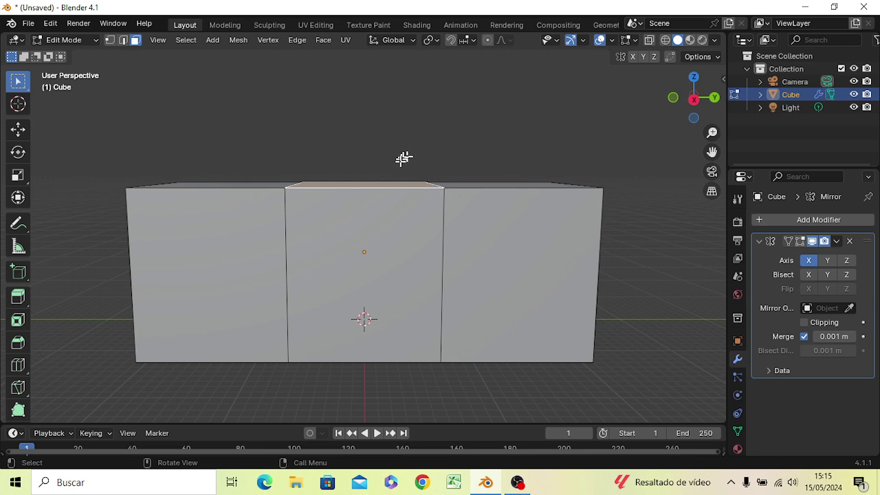
mouse_move(399, 167)
middle_mouse_down()
mouse_move(414, 133)
mouse_move(336, 187)
middle_mouse_up()
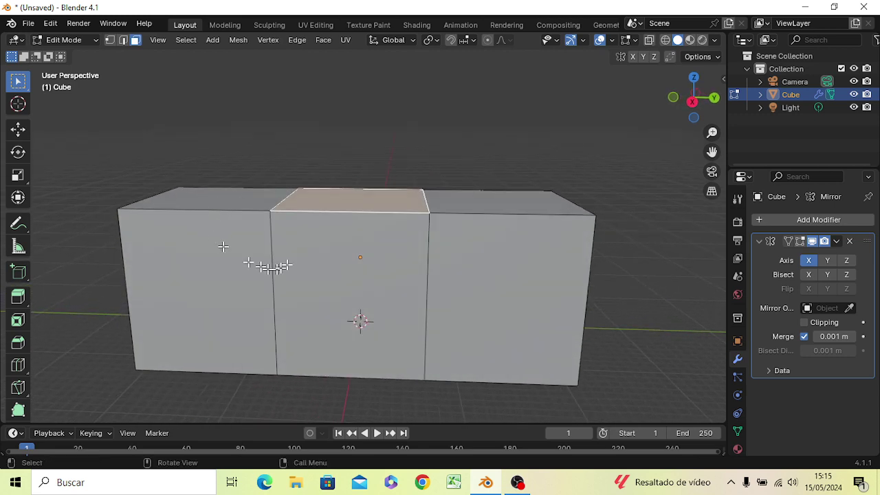
mouse_move(309, 247)
middle_mouse_down()
mouse_move(319, 250)
mouse_move(324, 214)
middle_mouse_up()
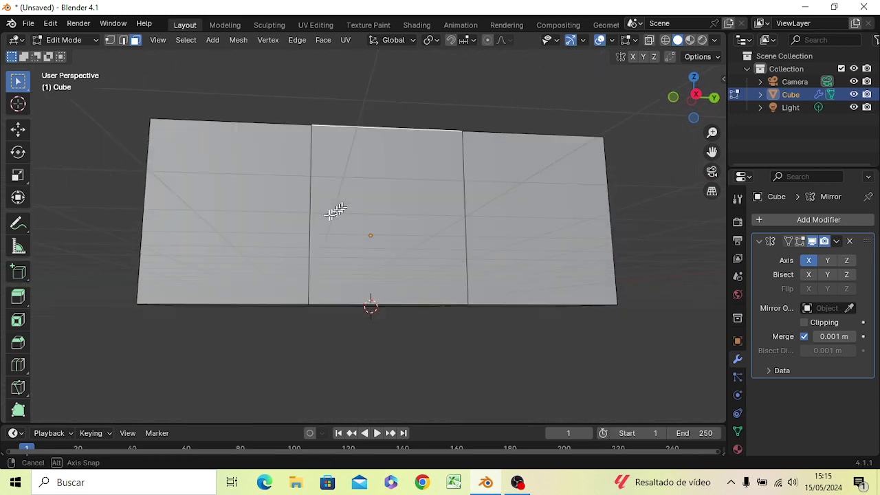
left_click(344, 201)
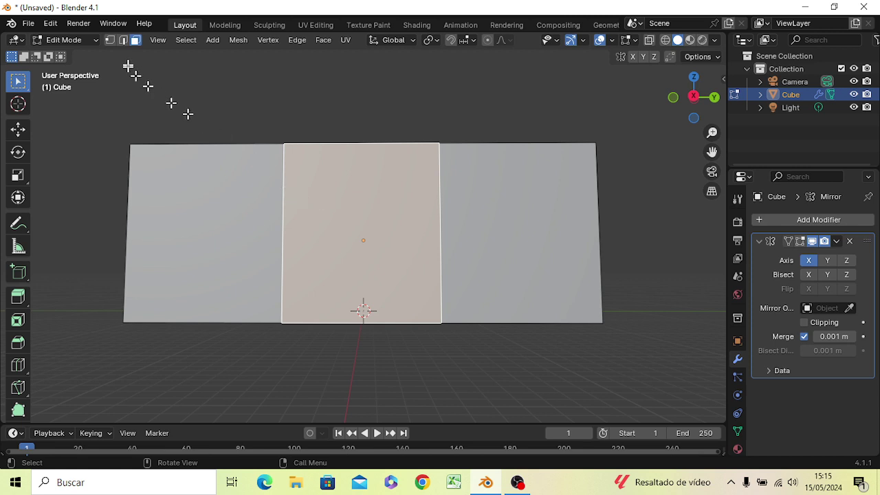
left_click(123, 40)
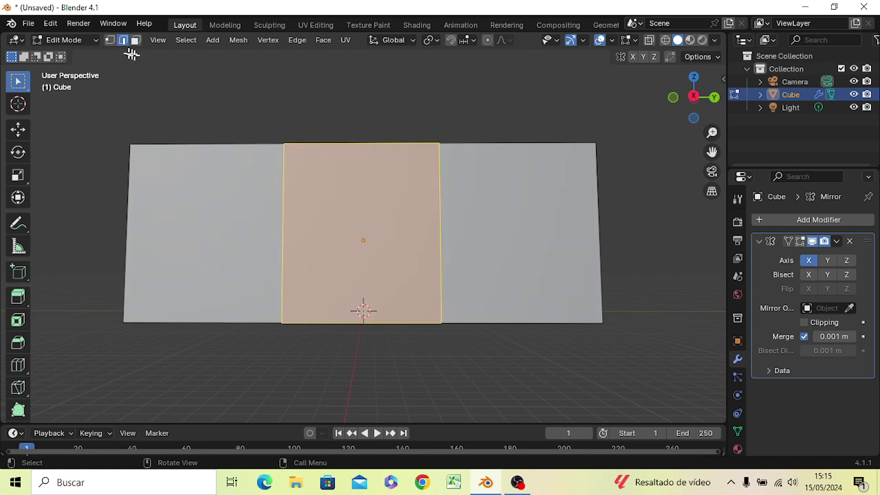
Select the middle section's two vertical edges and add three evenly spaced horizontal loop cuts.
left_click(283, 229)
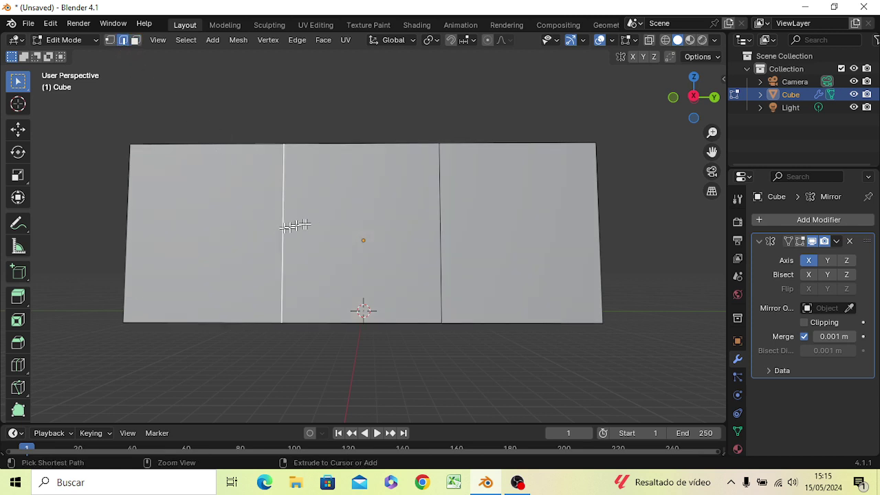
left_click(441, 225, "shift")
mouse_move(339, 232)
middle_mouse_down()
mouse_move(339, 300)
mouse_move(336, 252)
middle_mouse_up()
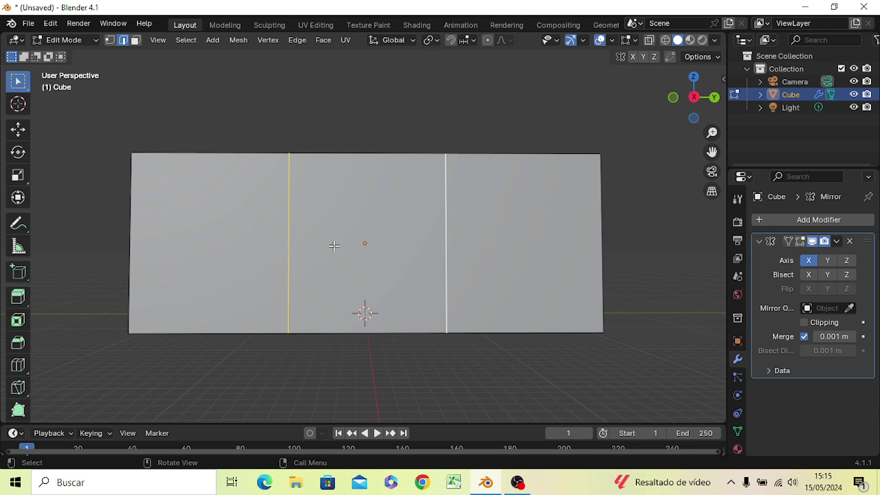
key("ctrl+r")
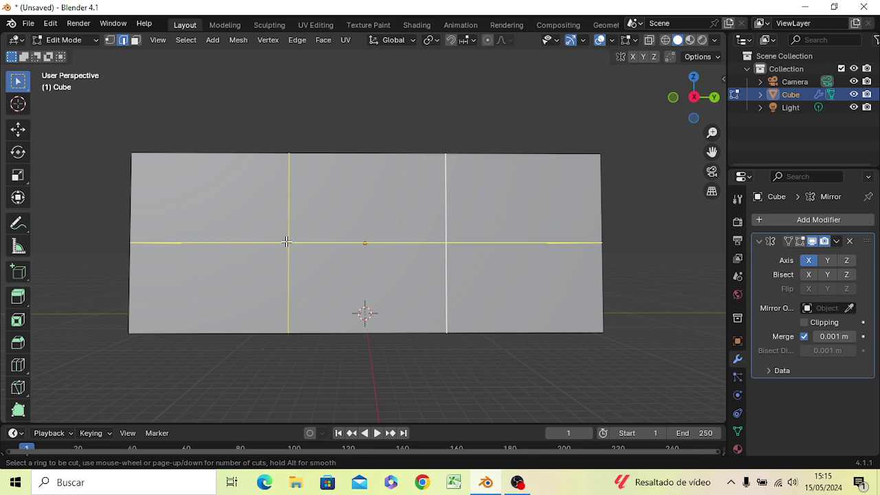
scroll(286, 241, "up", 1)
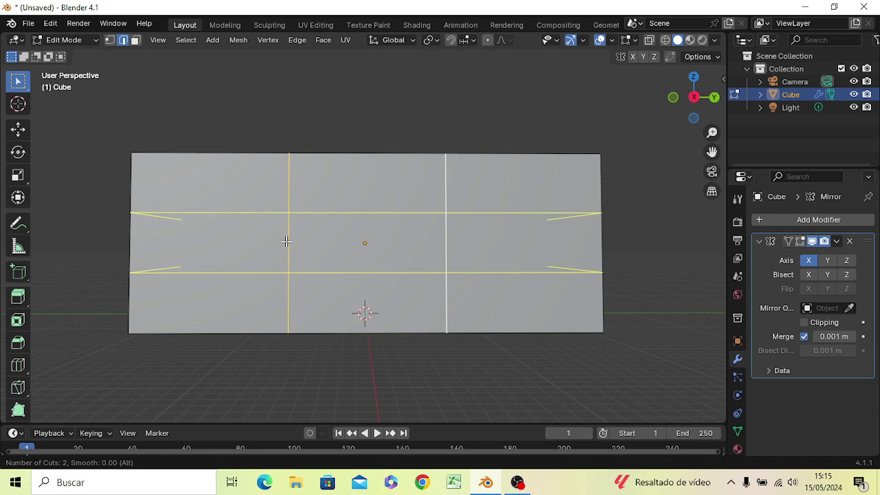
scroll(285, 241, "up", 1)
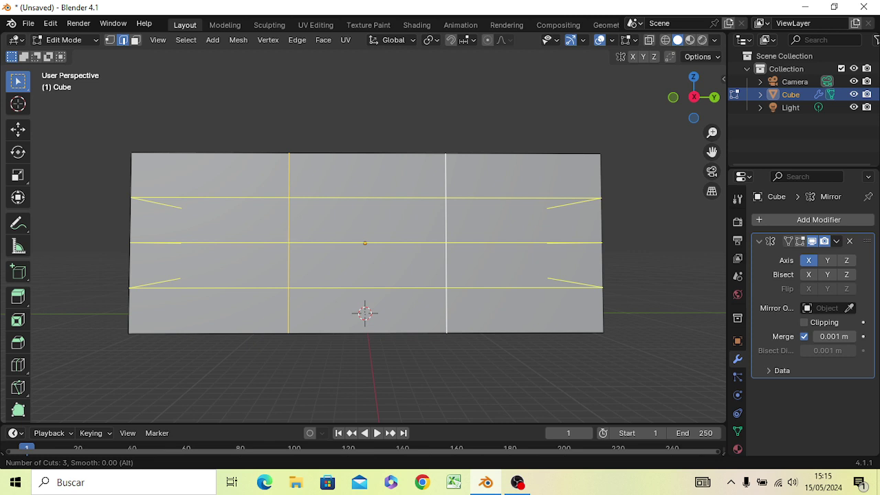
left_click(287, 237)
left_click(288, 237)
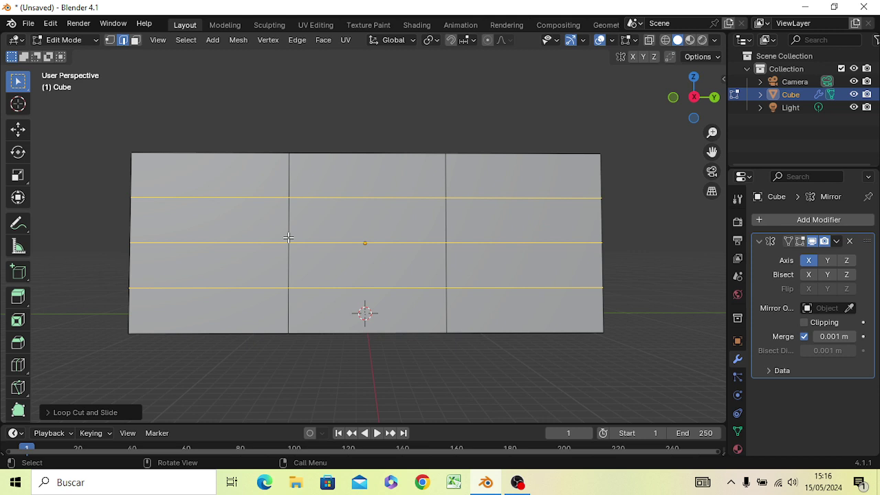
left_click(353, 242)
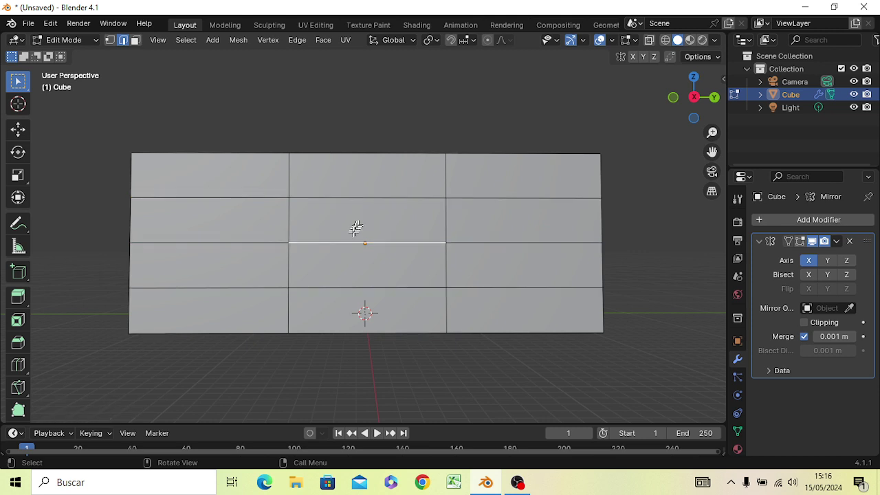
left_click(267, 198)
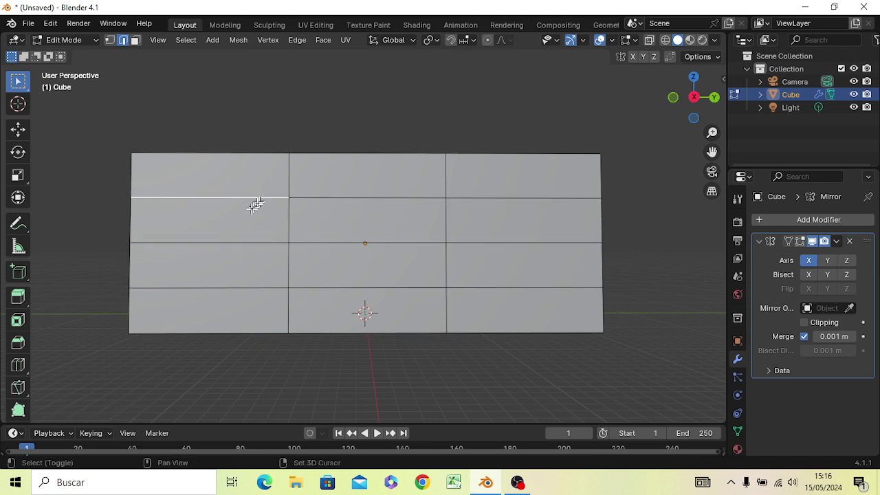
left_click(232, 243, "shift")
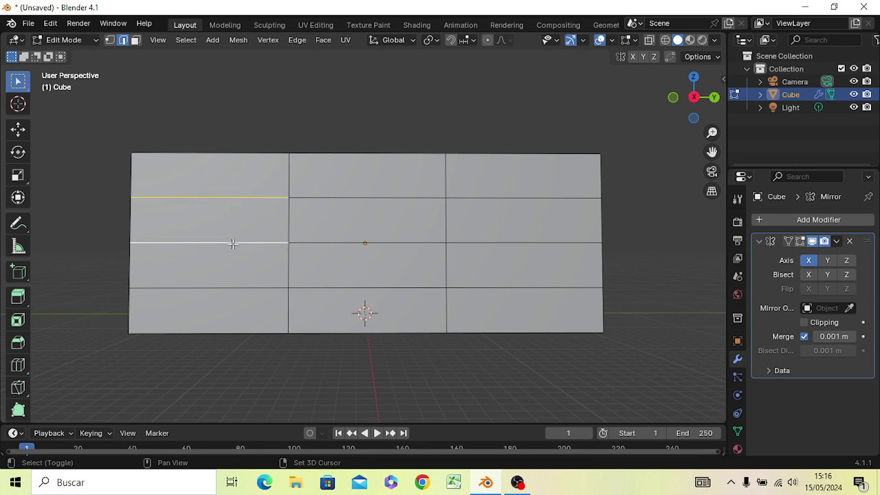
left_click(217, 286, "shift")
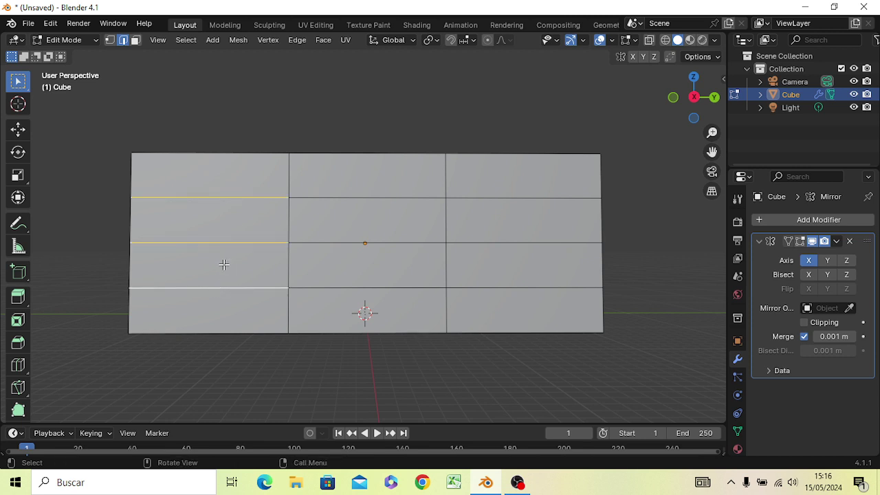
key("x")
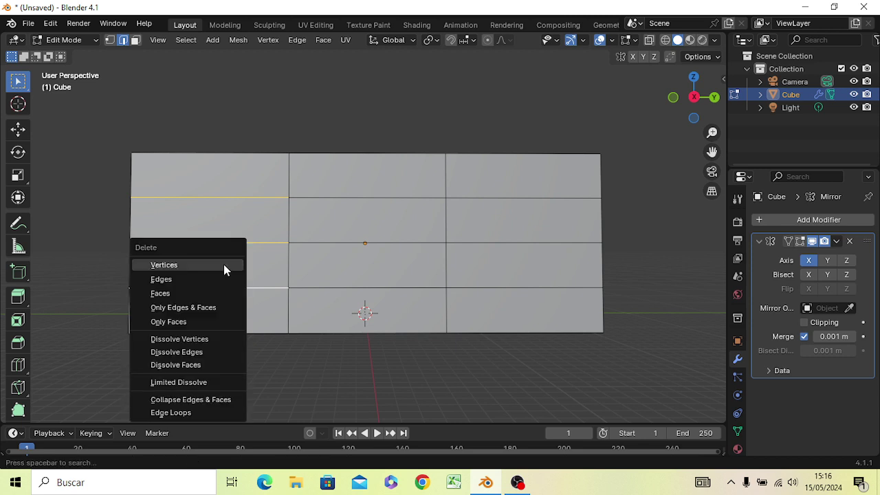
left_click(219, 279)
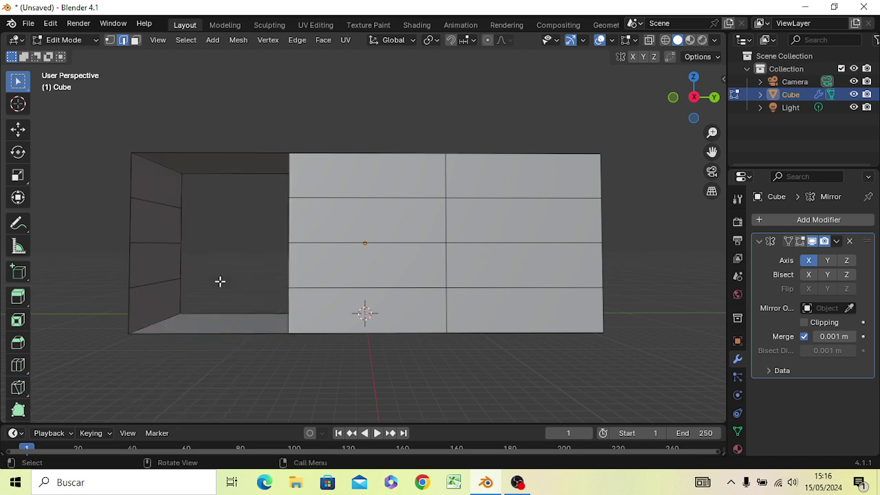
key("ctrl+z")
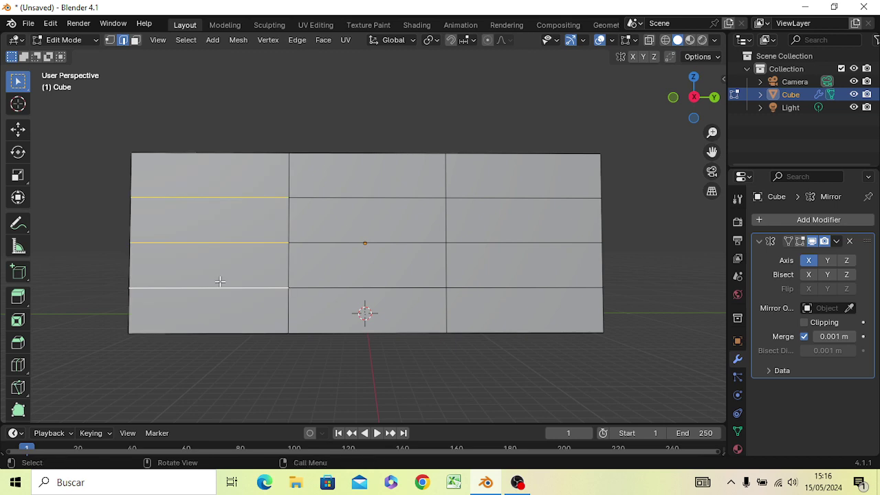
mouse_move(303, 271)
middle_mouse_down()
mouse_move(398, 290)
mouse_move(457, 268)
mouse_move(385, 277)
mouse_move(395, 241)
mouse_move(383, 254)
middle_mouse_up()
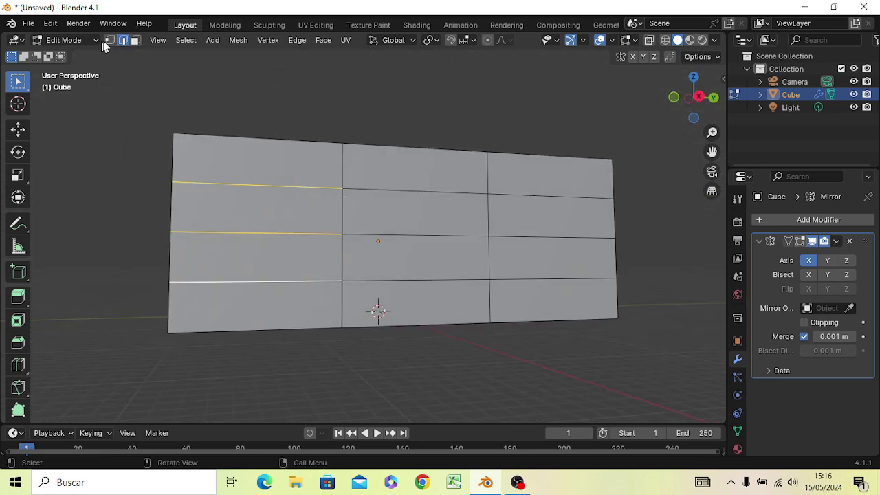
In vertex mode, clear the selection and knife-cut a vertical edge up the box's front corner.
left_click(109, 40)
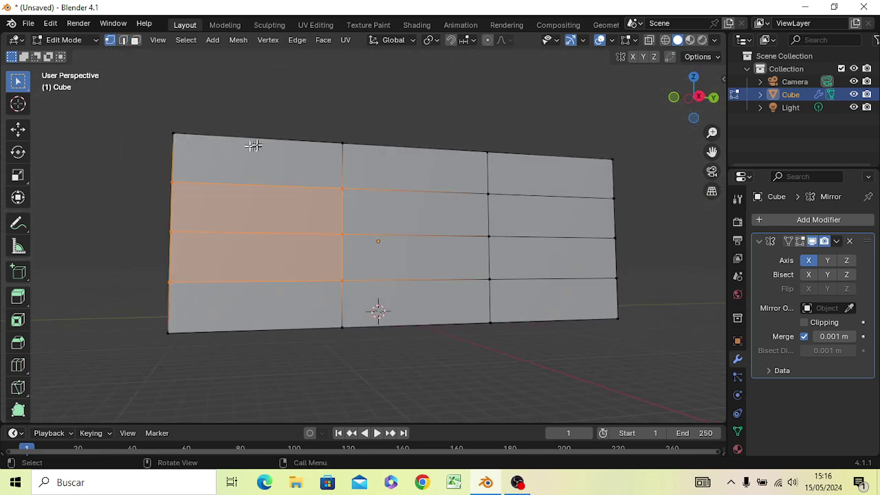
left_click(281, 152)
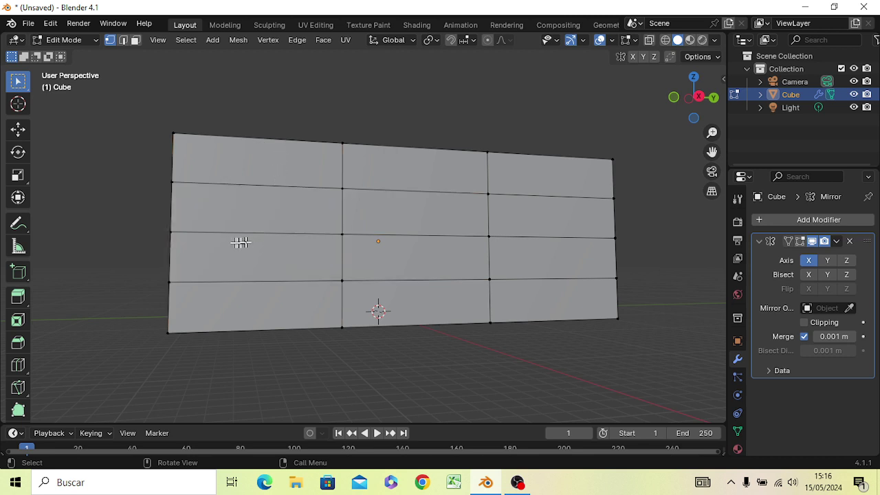
middle_click_drag(240, 241, 281, 243)
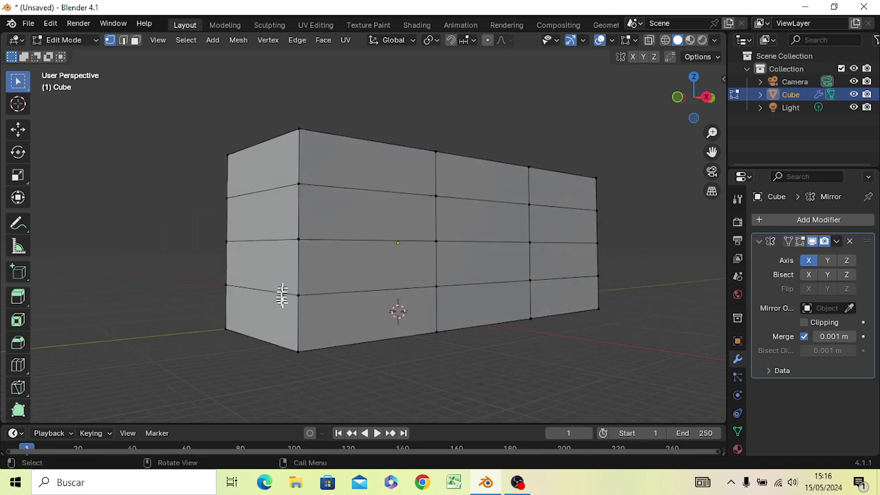
key("k")
left_click(302, 360)
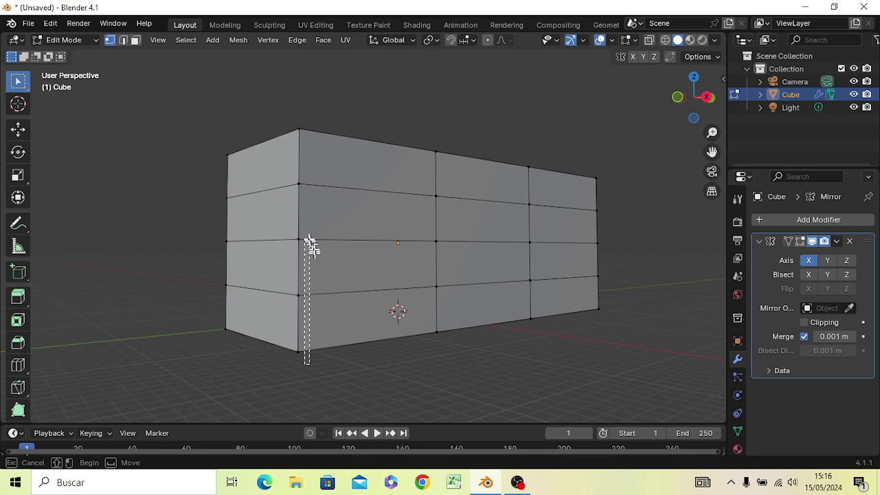
left_click(300, 224)
key("Return")
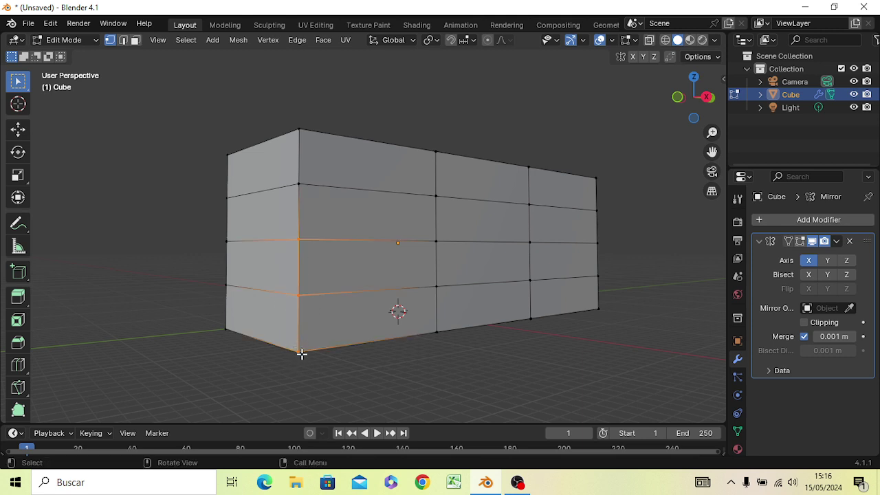
Inspect the box from several angles, deselect the lower edge loops, and return to Top view.
key("KP_7")
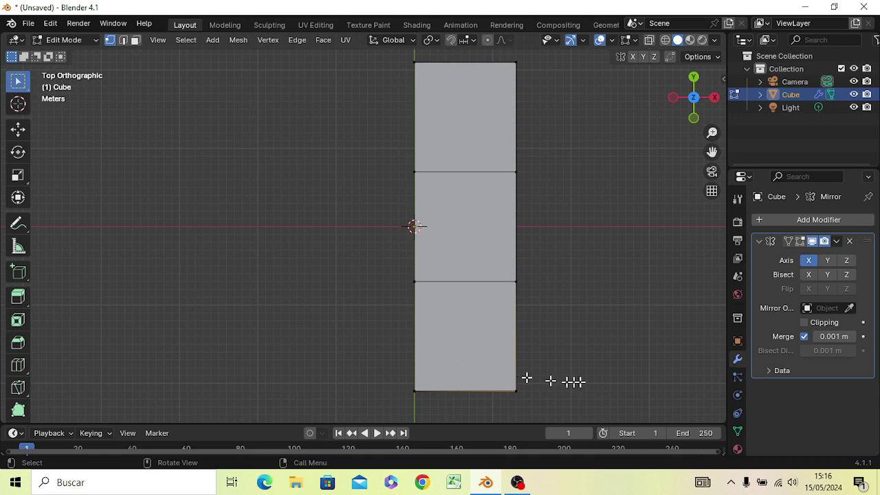
middle_click_drag(573, 381, 472, 221)
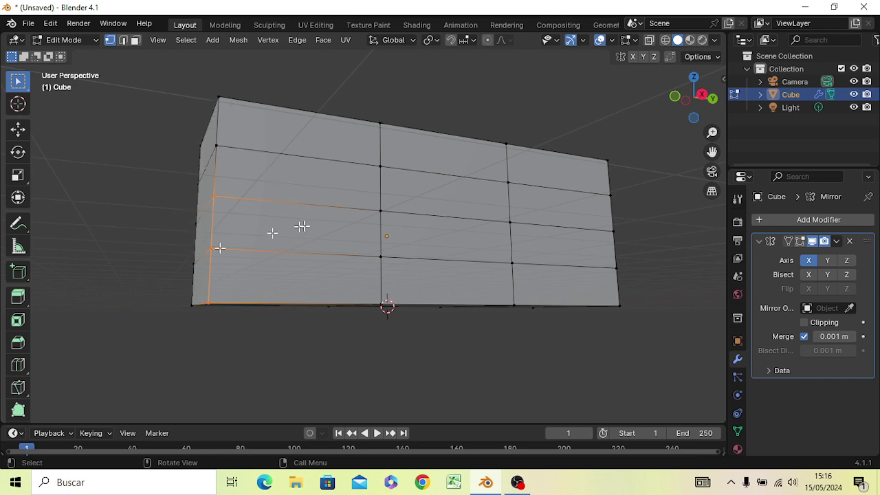
mouse_move(323, 326)
middle_mouse_down()
mouse_move(429, 47)
mouse_move(450, 29)
middle_mouse_up()
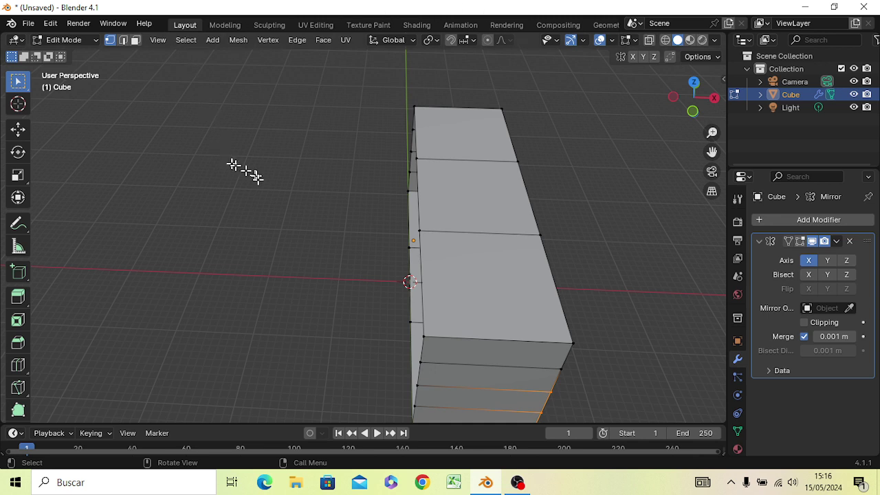
left_click(325, 197)
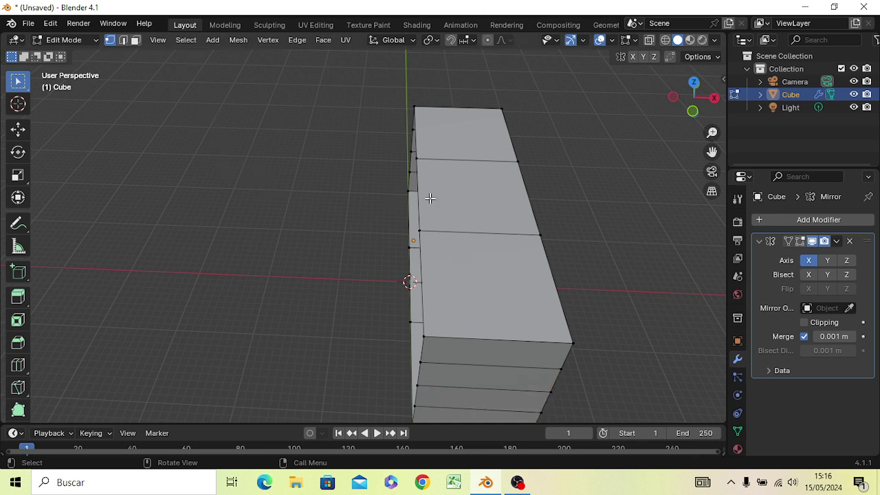
key("KP_7")
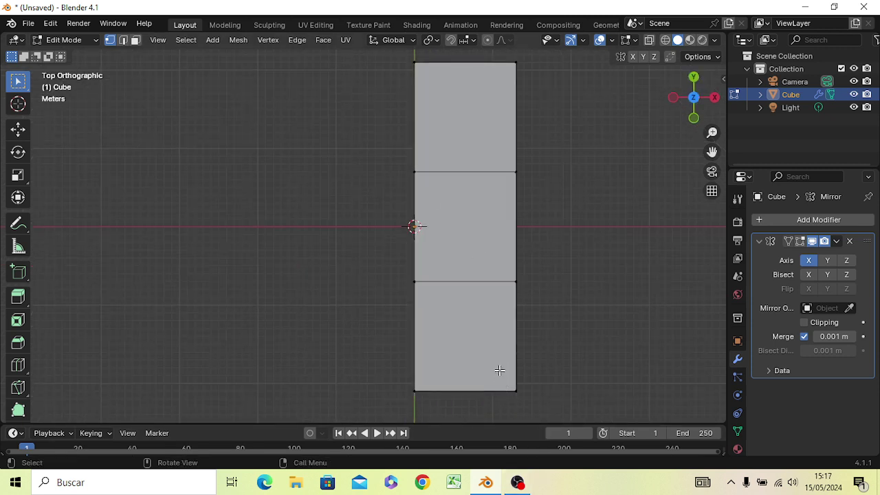
In wireframe shading, box-select the box's bottom-right corner vertices in Top view.
key("z")
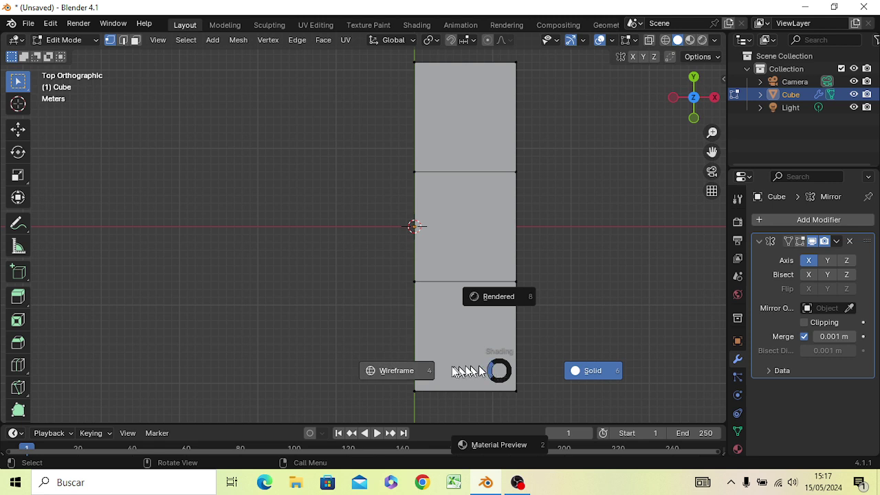
left_click(419, 371)
key("b")
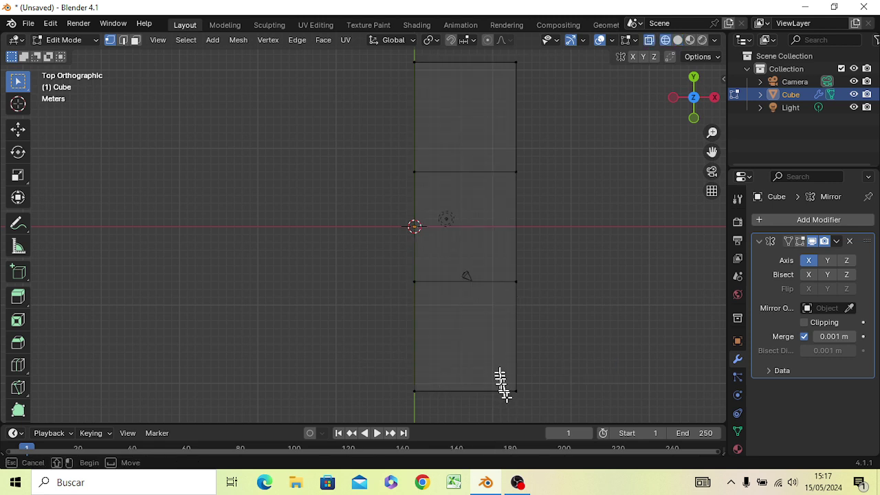
left_click_drag(499, 372, 533, 406)
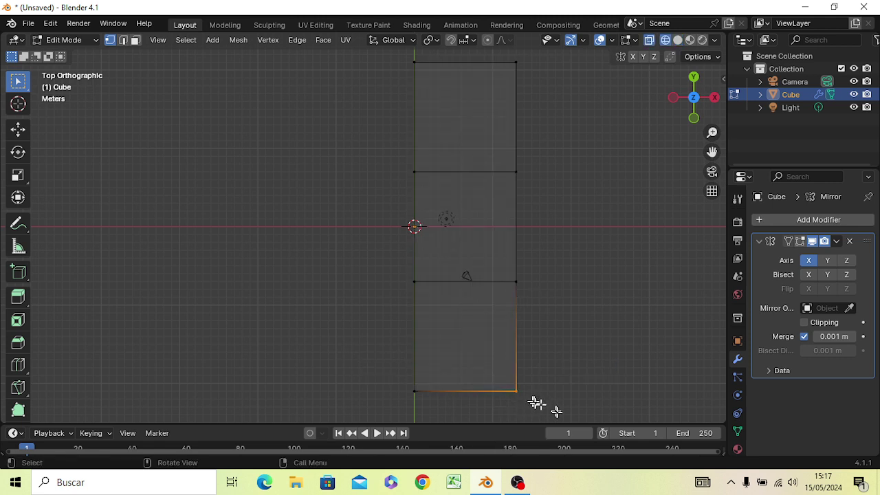
mouse_move(573, 393)
middle_mouse_down()
mouse_move(554, 343)
mouse_move(557, 369)
mouse_move(569, 364)
middle_mouse_up()
key("KP_1")
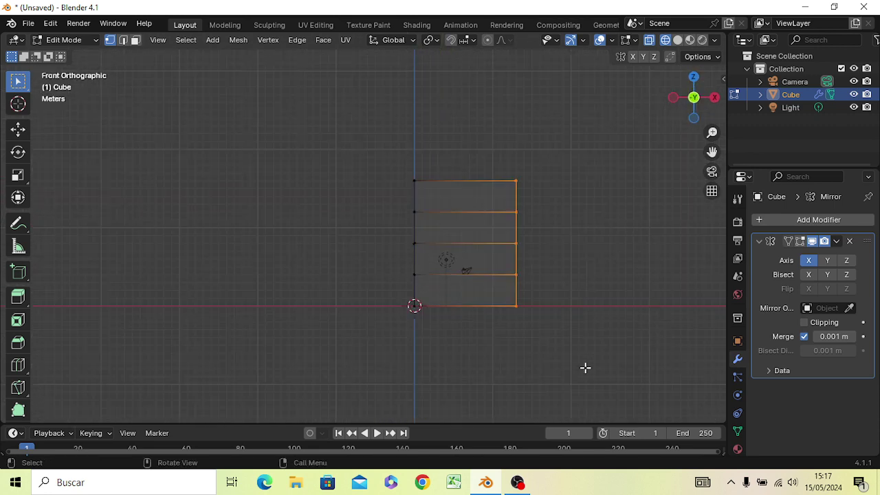
key("KP_7")
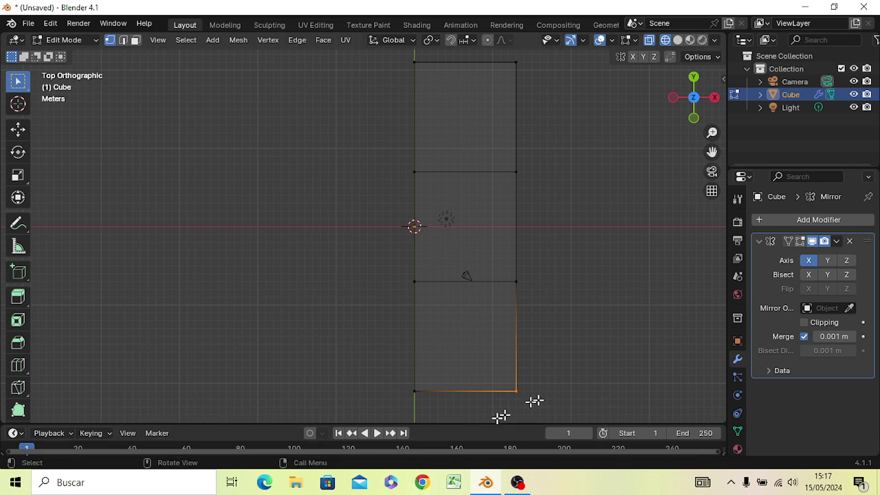
Pull the corner in along X toward the centre, then move it up along Y.
key("g")
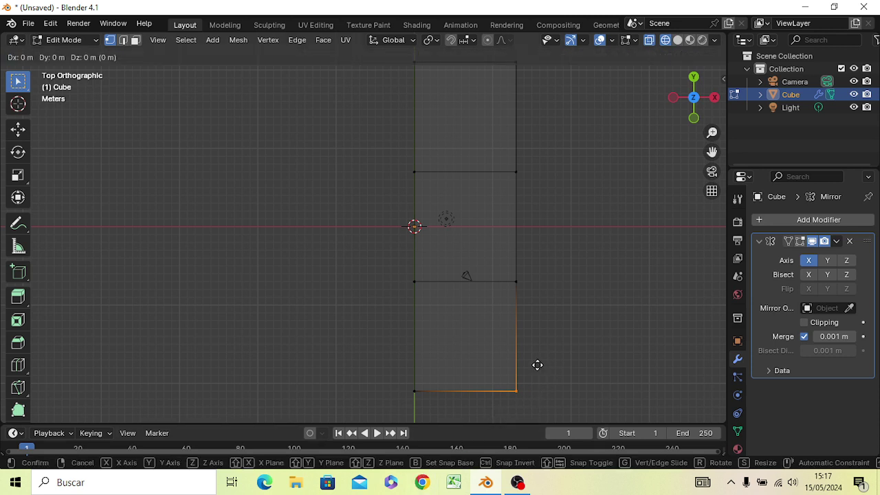
key("x")
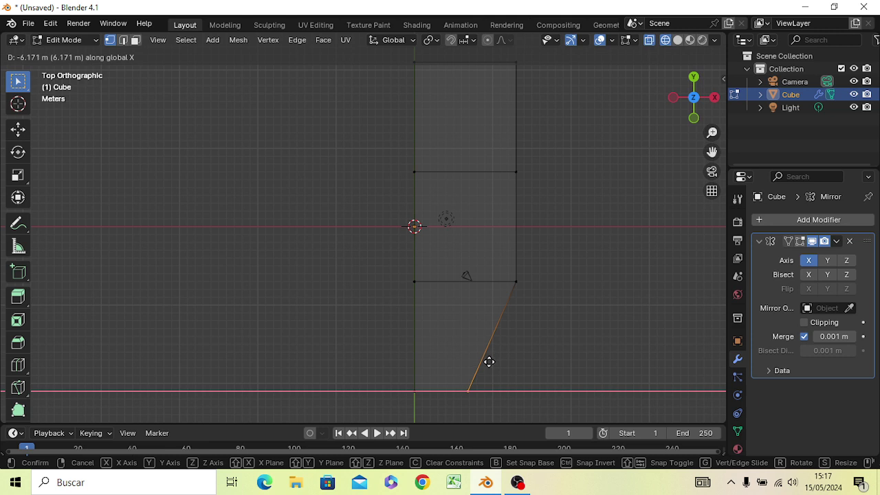
left_click(488, 362)
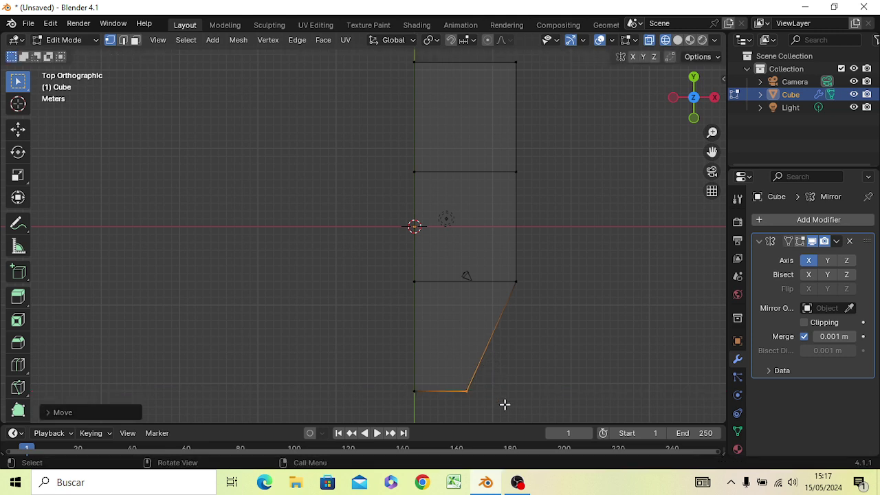
key("g")
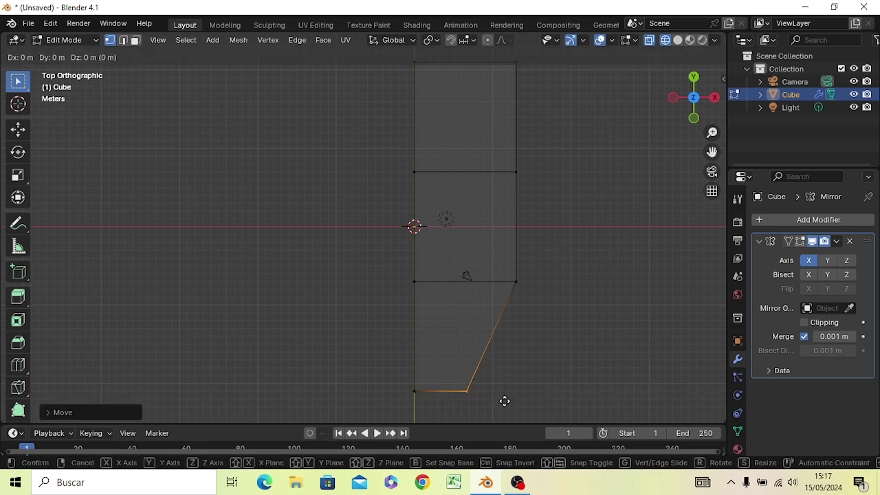
key("y")
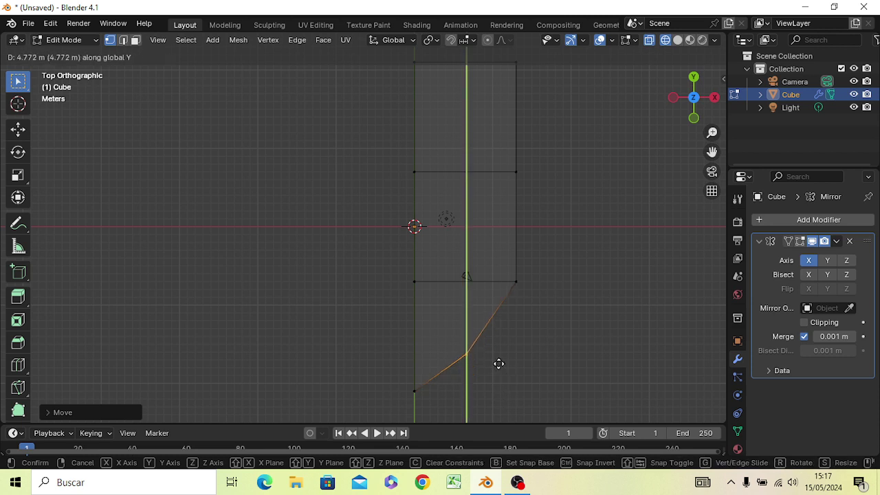
left_click(498, 363)
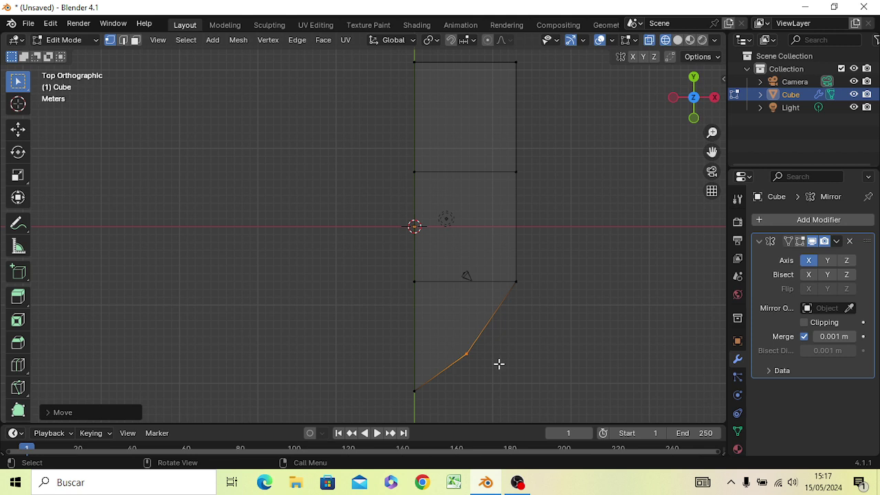
Nudge the corner slightly outward along X and further along Y, then deselect it.
key("g")
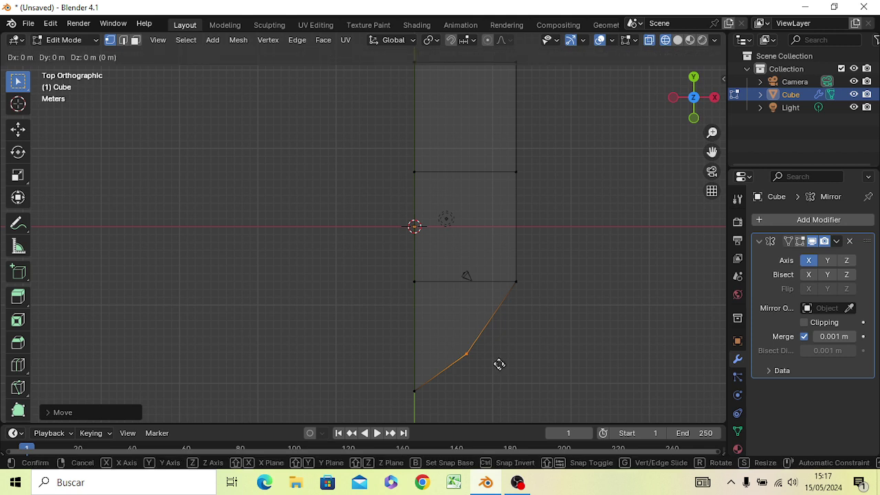
key("x")
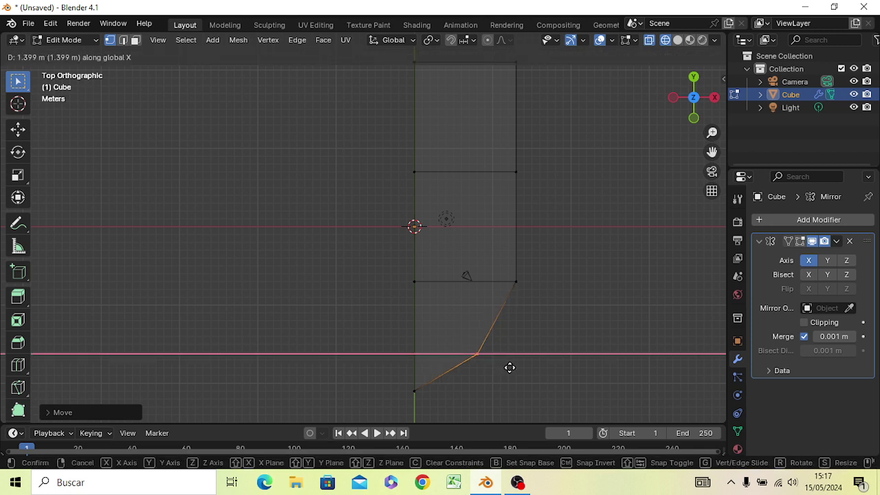
left_click(510, 367)
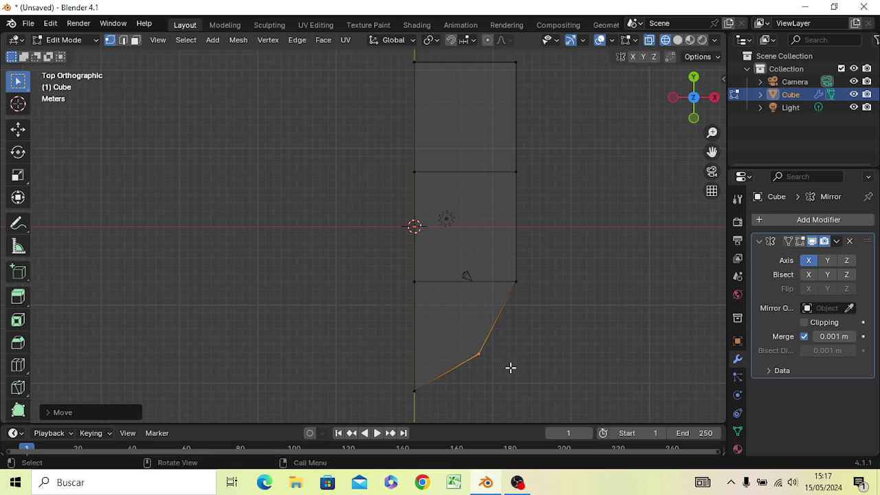
key("g")
key("y")
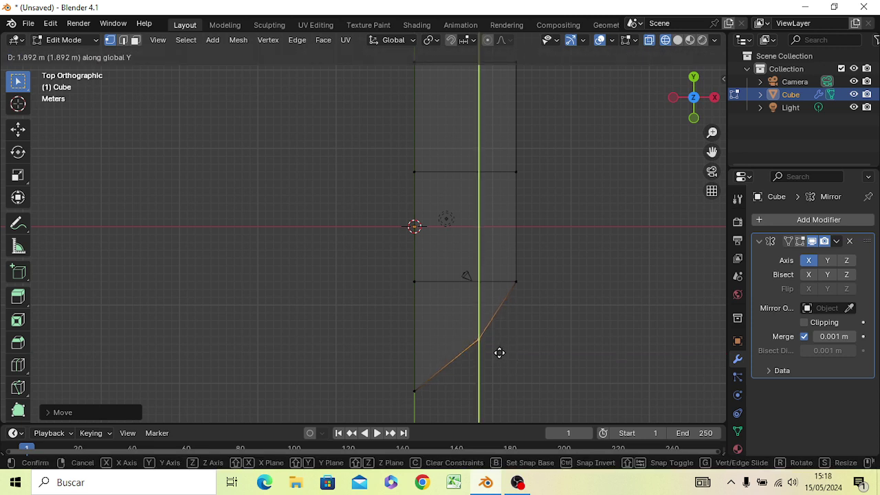
left_click(499, 353)
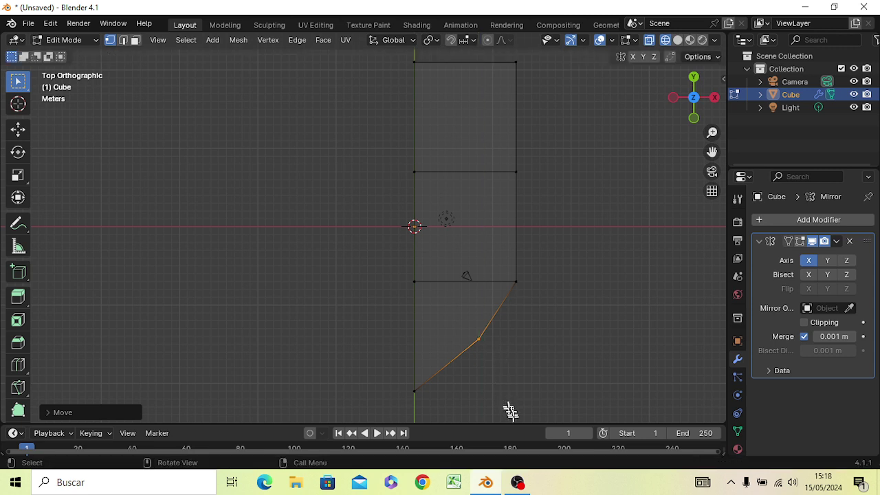
left_click(540, 371)
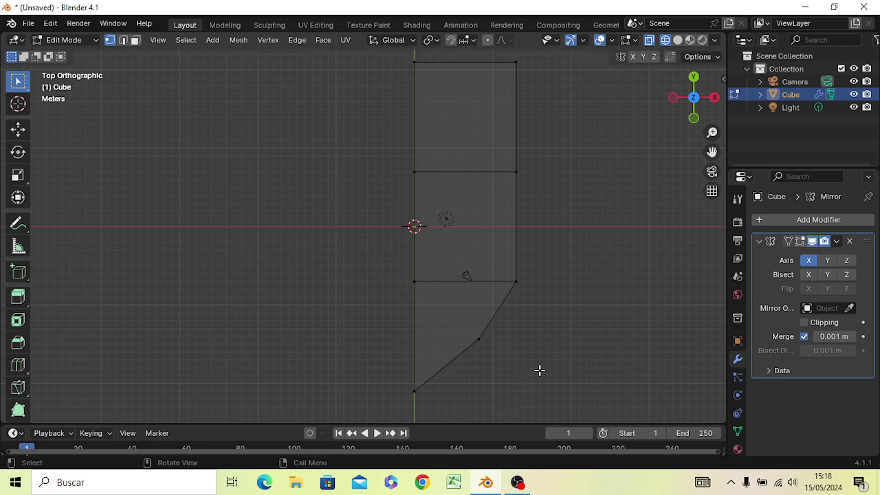
Return to Solid shading and turn on the Mirror modifier's Edit Mode display to see the whole hull.
mouse_move(540, 371)
middle_mouse_down()
mouse_move(439, 234)
mouse_move(526, 236)
middle_mouse_up()
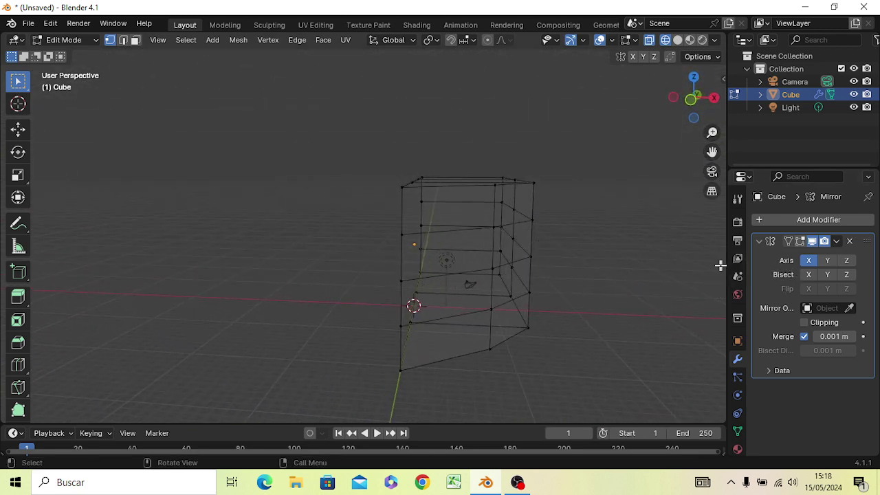
key("z")
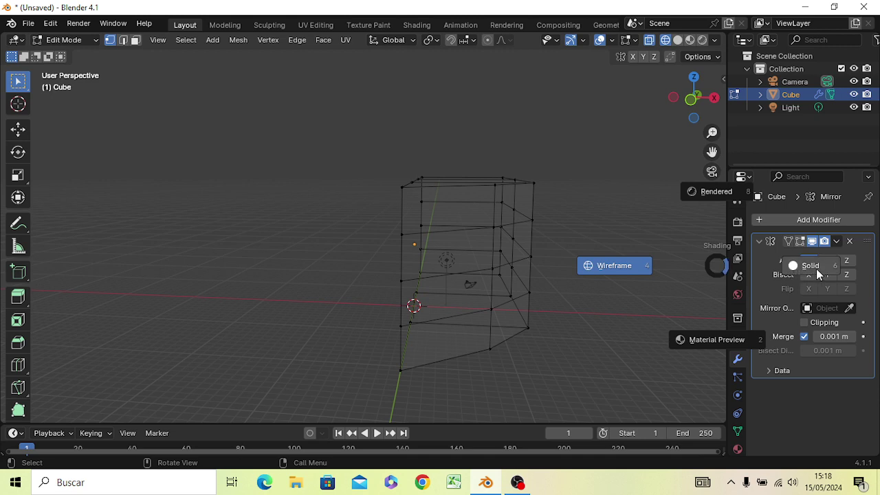
left_click(816, 269)
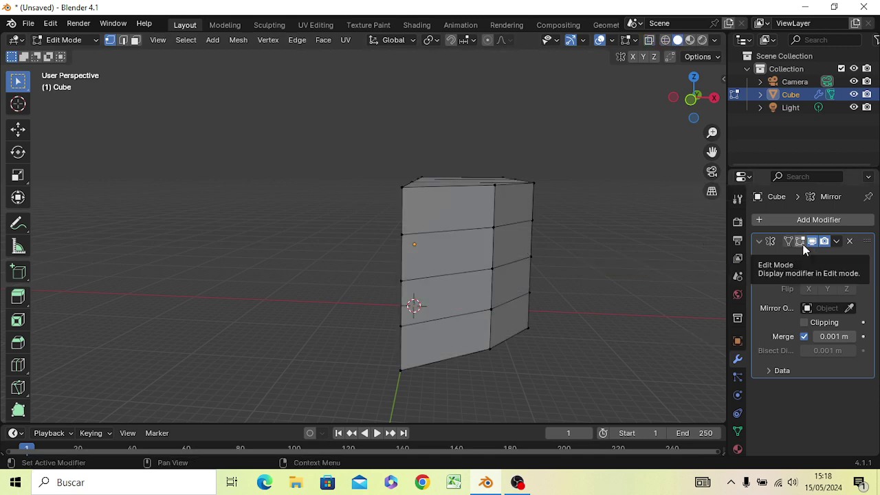
left_click(798, 242)
mouse_move(624, 246)
middle_mouse_down()
mouse_move(488, 313)
mouse_move(318, 236)
mouse_move(359, 318)
mouse_move(493, 233)
mouse_move(440, 285)
mouse_move(479, 261)
mouse_move(441, 265)
mouse_move(447, 250)
mouse_move(450, 296)
mouse_move(477, 251)
mouse_move(459, 255)
middle_mouse_up()
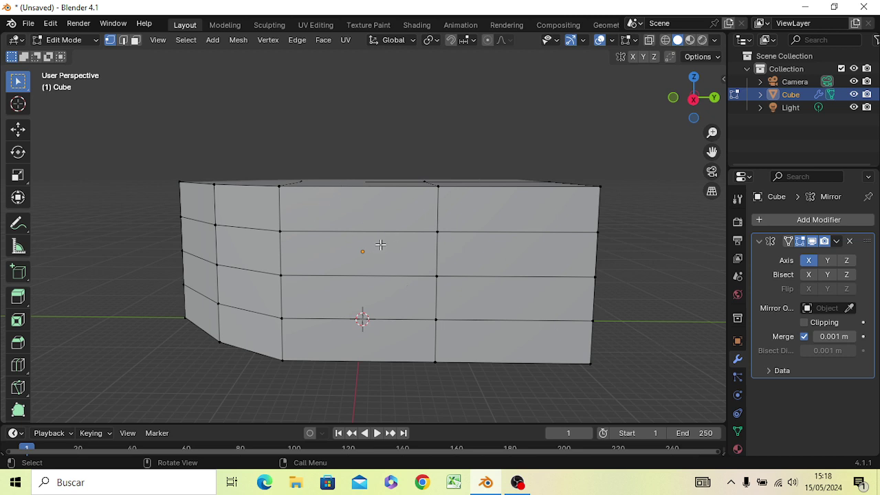
Add a centred vertical edge loop through the middle faces, then deselect it.
key("ctrl+r")
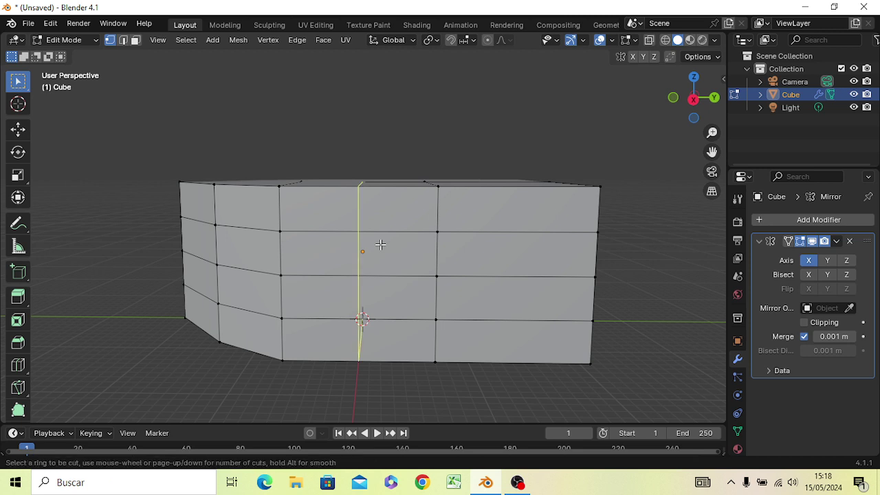
left_click(379, 244)
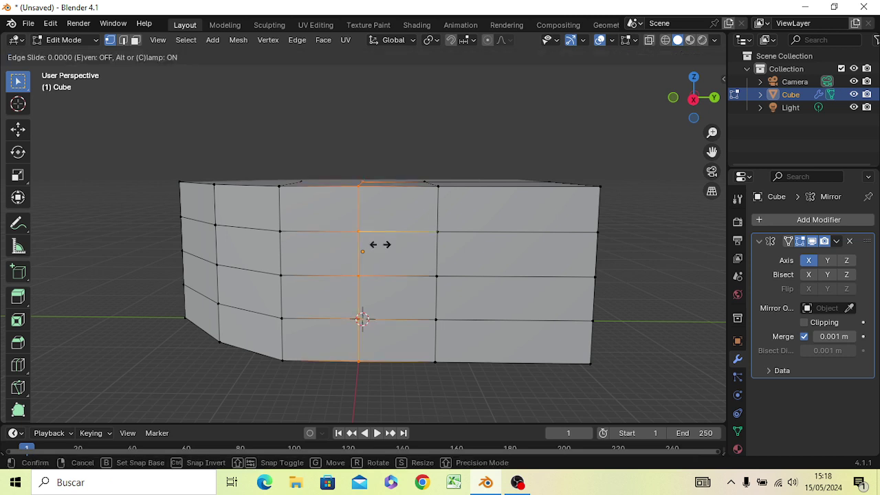
right_click(442, 249)
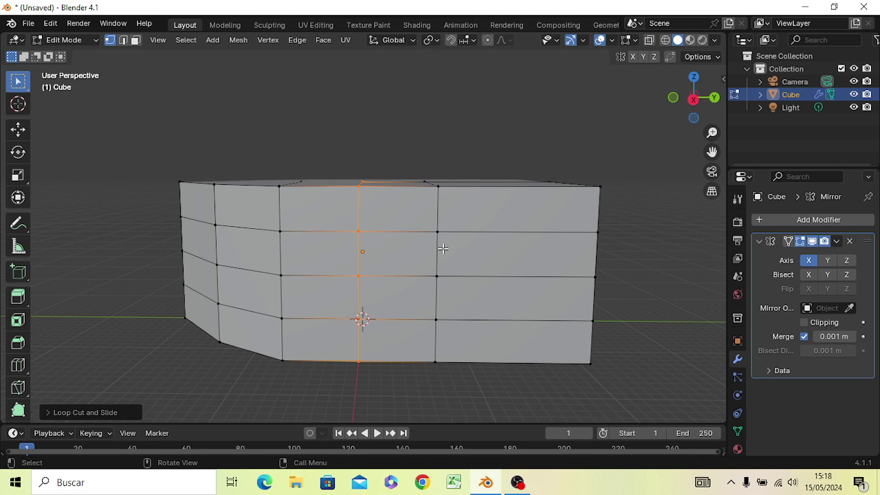
left_click(629, 249)
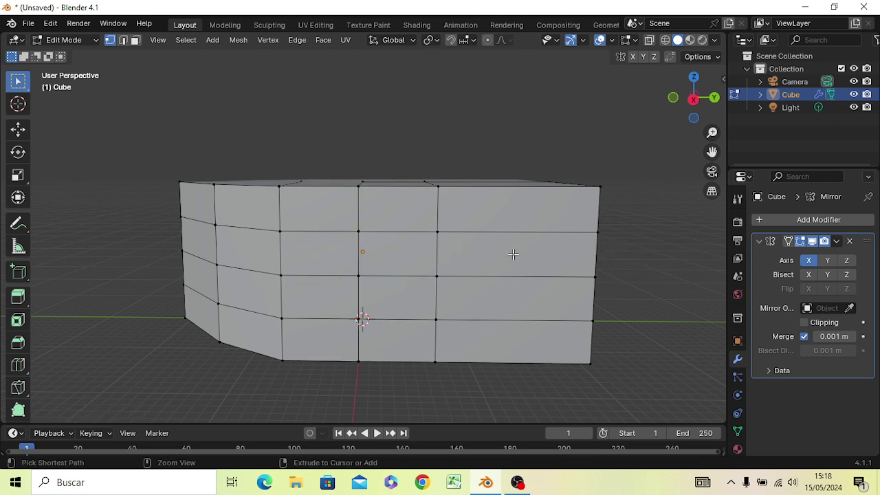
Add another vertical edge loop through the right-hand faces near the end, leaving nothing selected.
key("ctrl+r")
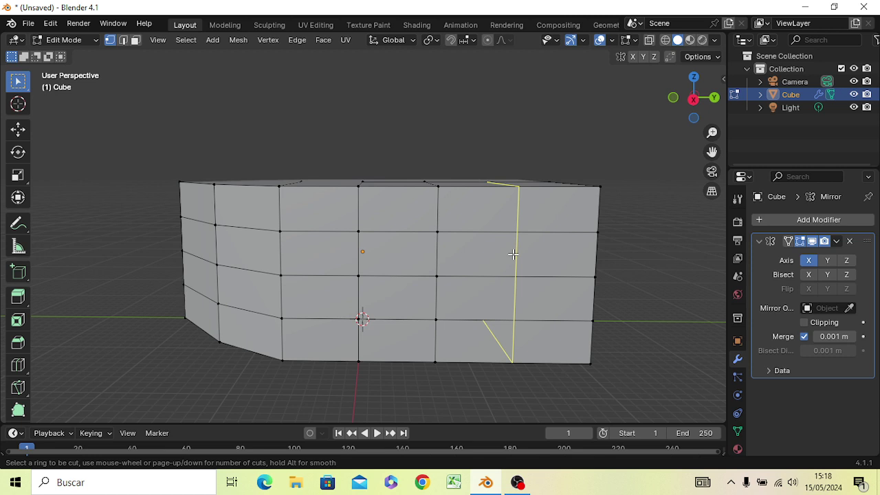
left_click(513, 253)
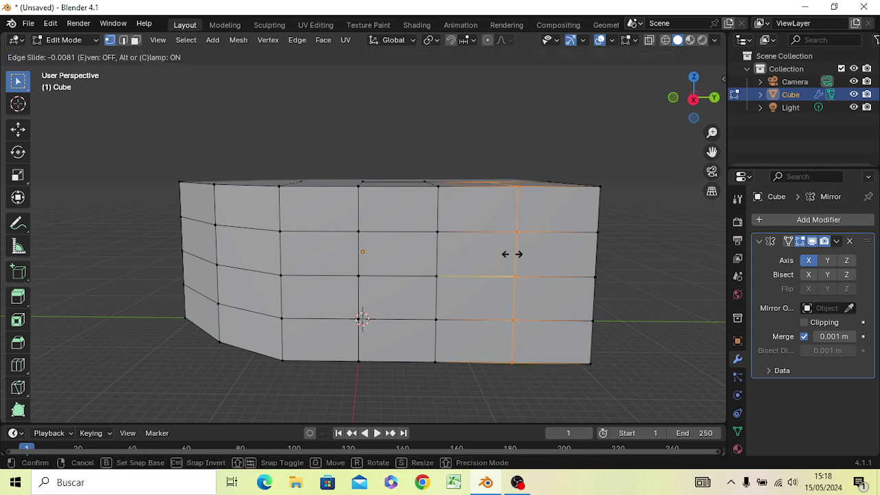
left_click(513, 254)
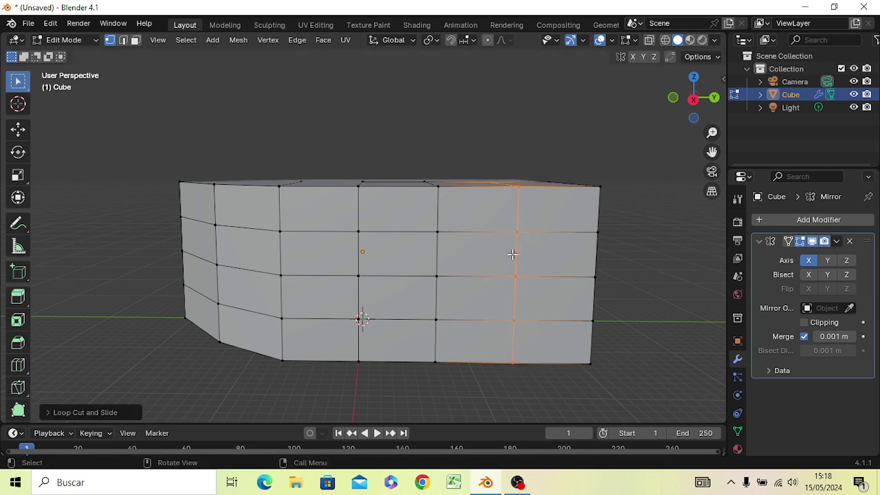
left_click(660, 227)
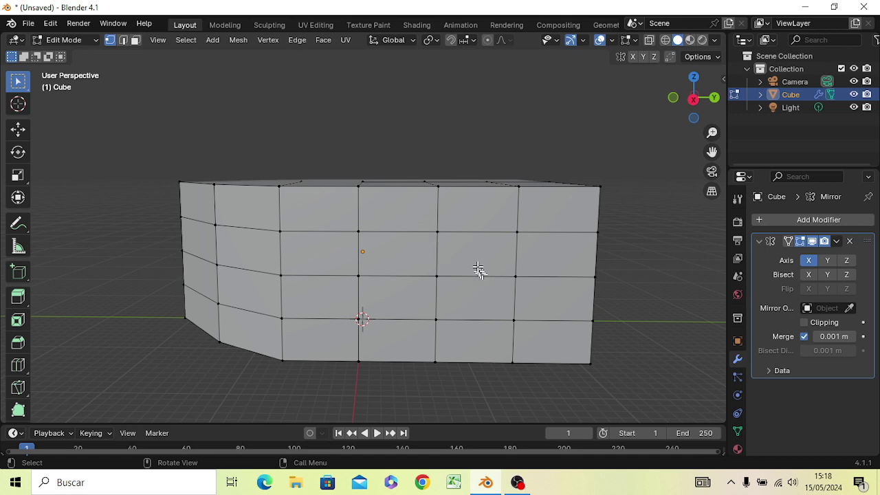
mouse_move(609, 349)
middle_mouse_down()
mouse_move(616, 350)
mouse_move(526, 340)
mouse_move(501, 324)
mouse_move(481, 344)
mouse_move(514, 355)
mouse_move(477, 336)
middle_mouse_up()
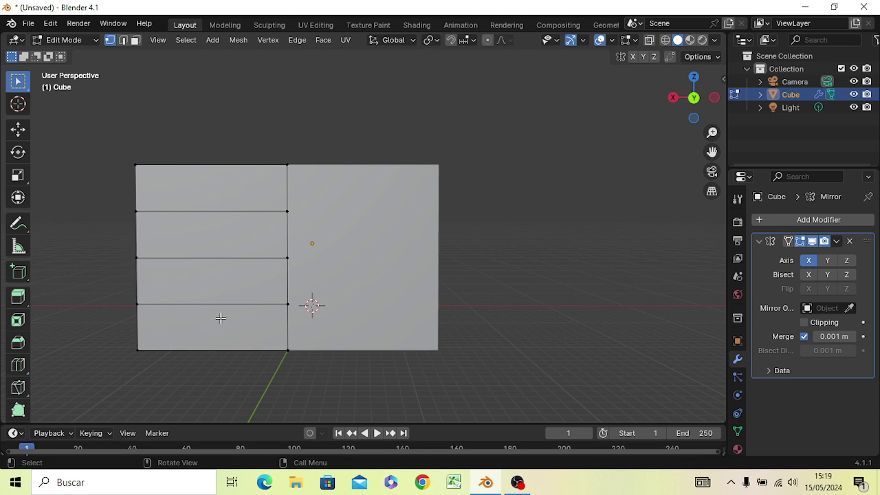
Switch to Back orthographic view and zoom in on the box.
key("KP_3")
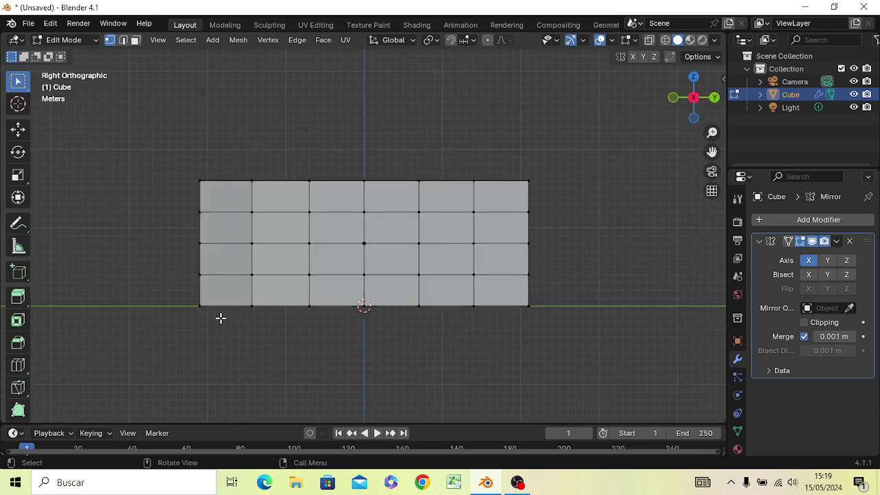
key("KP_1")
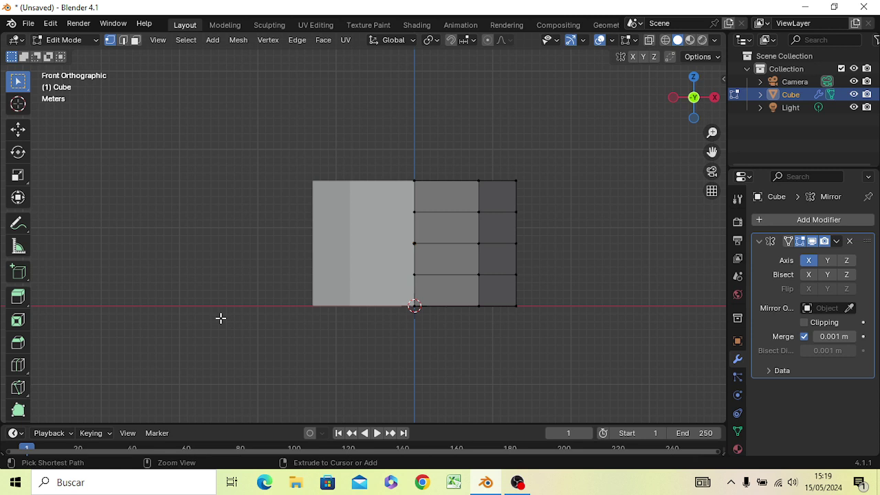
key("ctrl+KP_1")
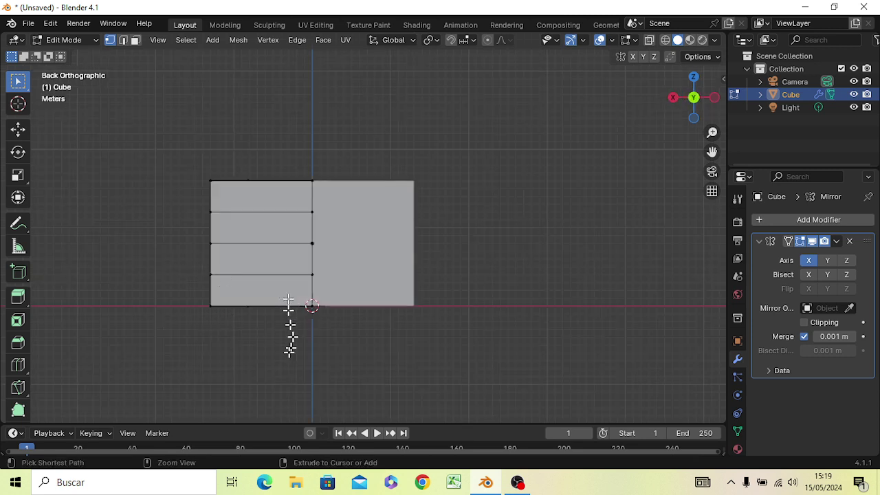
mouse_move(281, 356)
middle_mouse_down("ctrl")
mouse_move(385, 335)
mouse_move(385, 320)
mouse_move(435, 296)
mouse_move(463, 301)
mouse_move(463, 329)
middle_mouse_up("ctrl")
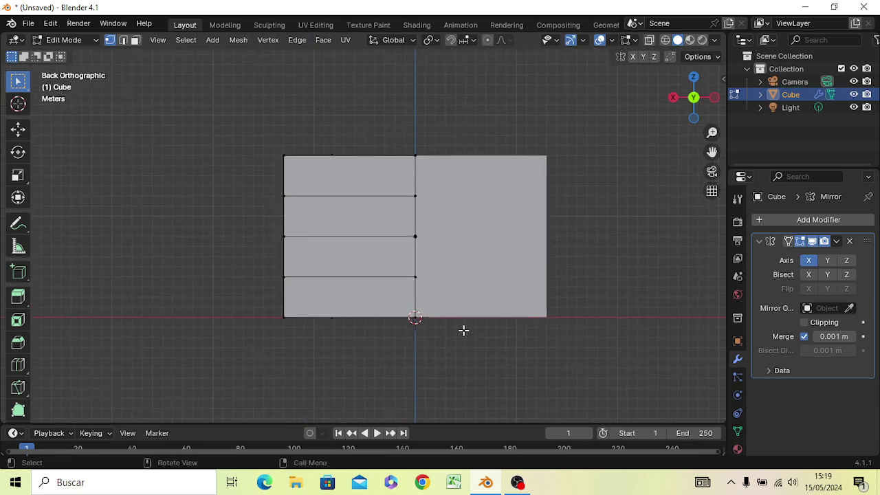
scroll(461, 330, "up", 2)
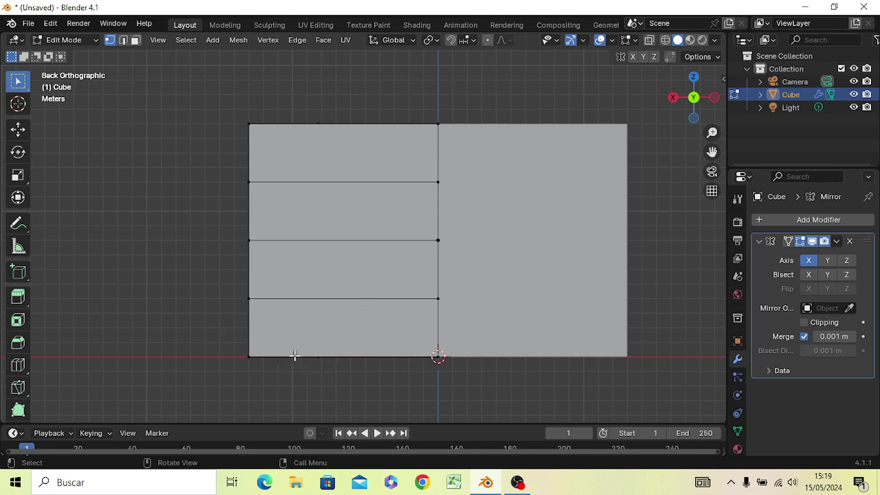
Switch to wireframe shading and box-select the lower-left side vertices in Back view.
key("z")
left_click(206, 354)
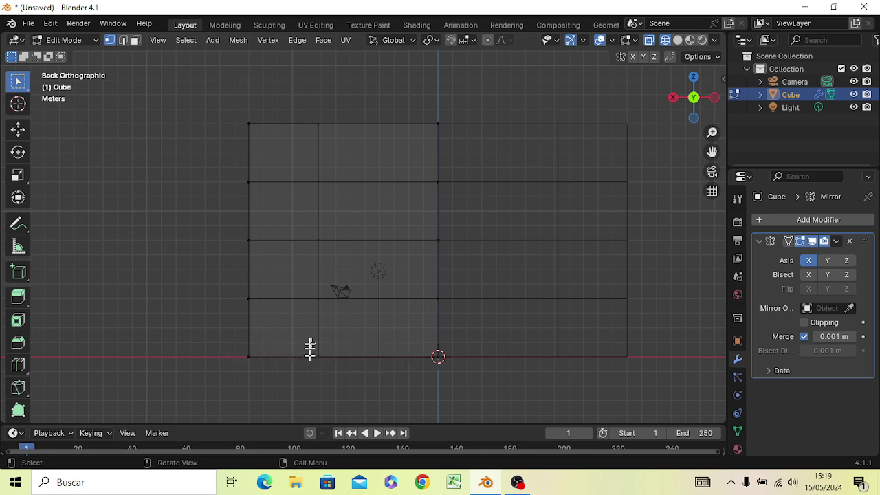
mouse_move(313, 348)
middle_mouse_down()
mouse_move(319, 352)
mouse_move(312, 342)
middle_mouse_up()
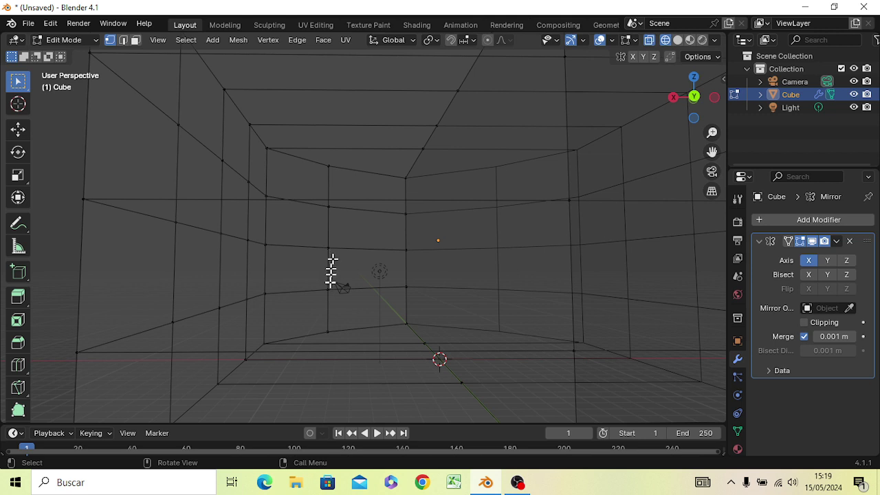
key("ctrl+KP_1")
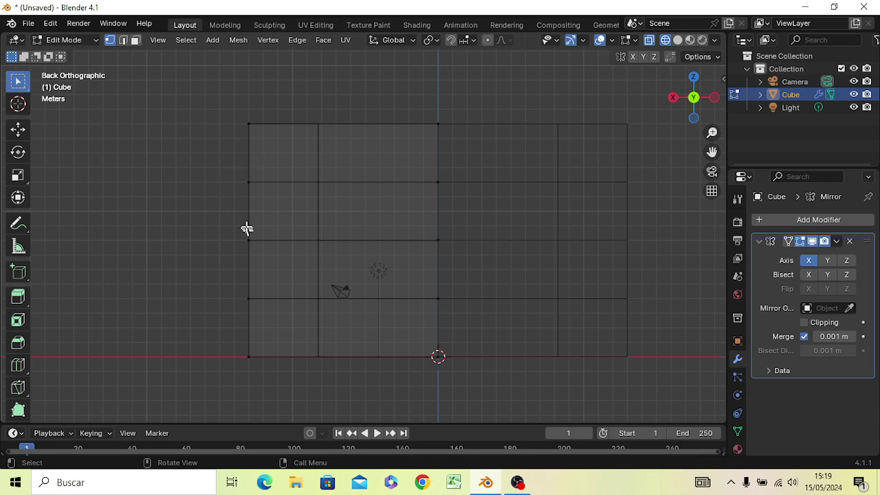
left_click_drag(234, 286, 272, 371)
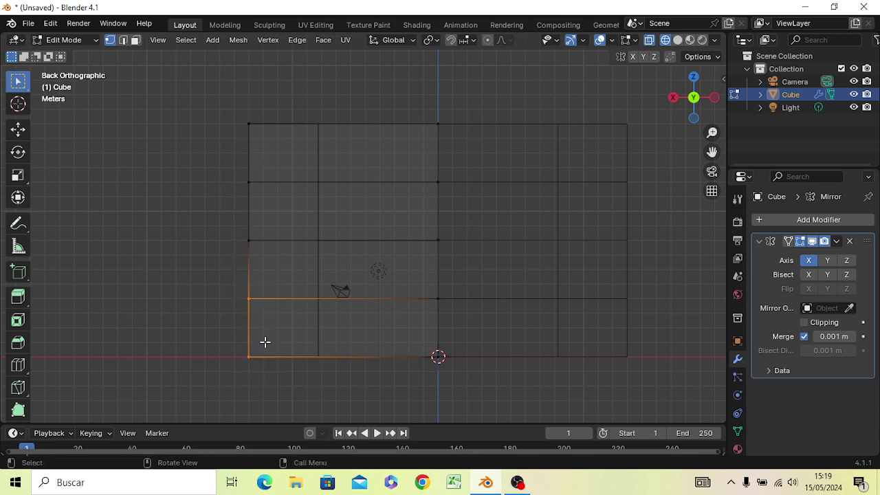
Move the selected lower-left side vertices inward along the X axis.
key("g")
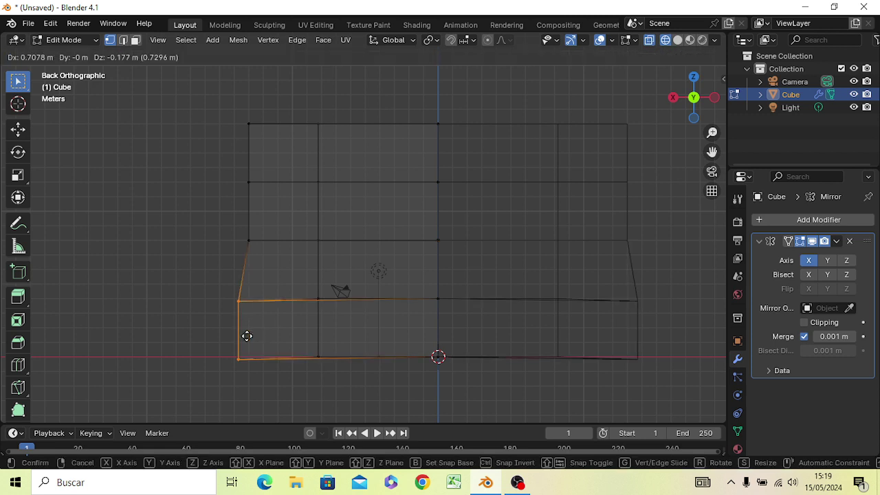
key("x")
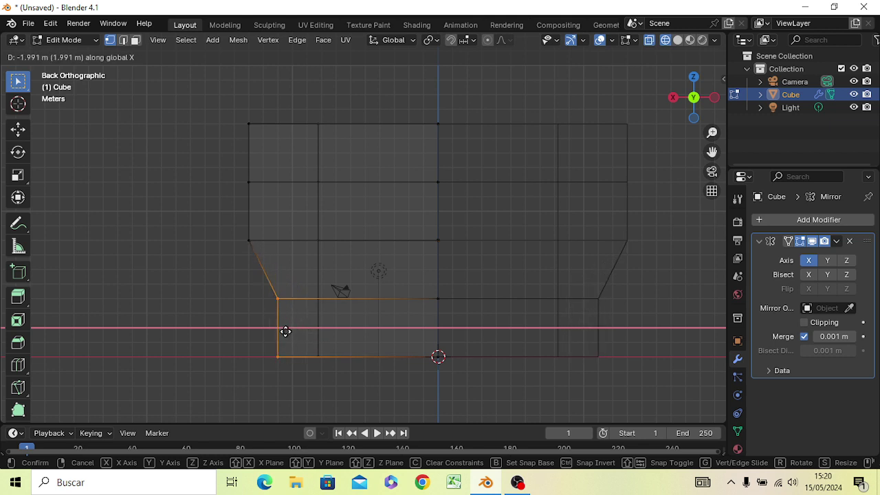
left_click(287, 330)
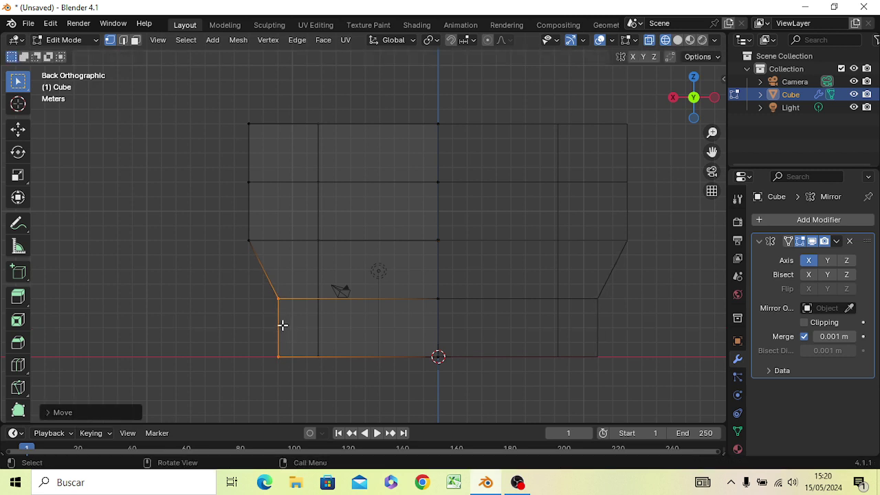
key("g")
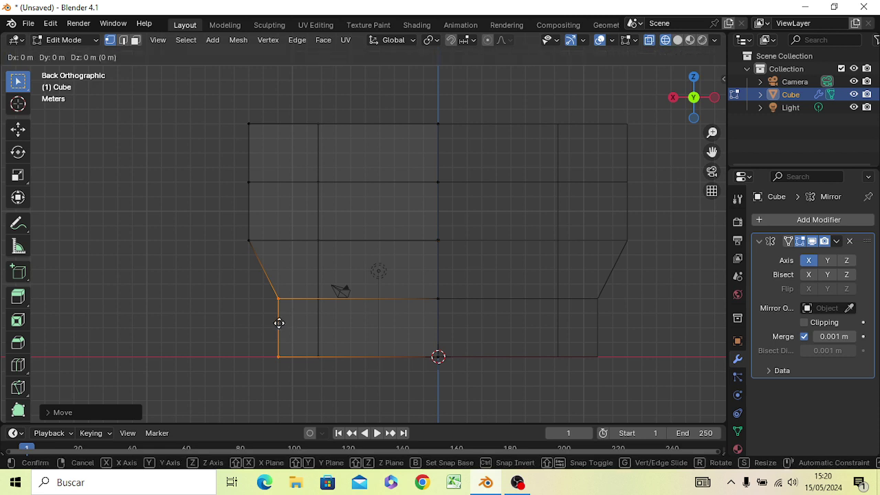
key("x")
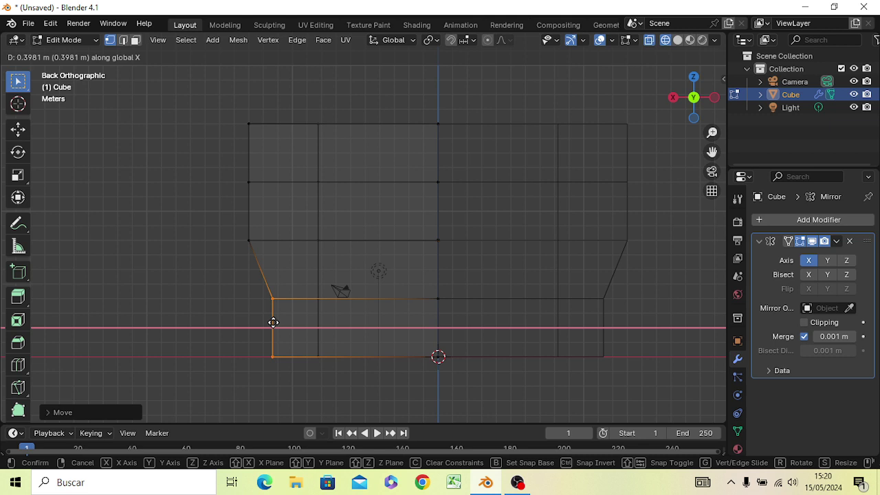
left_click(273, 322)
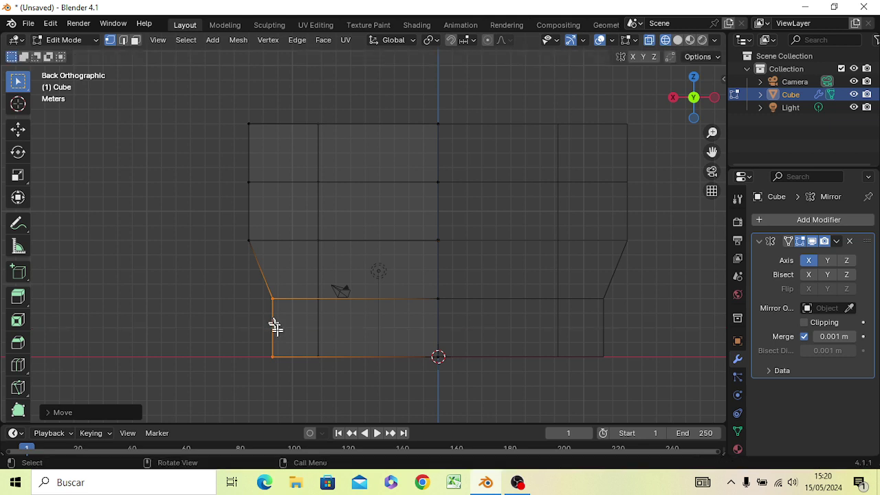
Select the bottom-left corner vertex and slide it further inward along X.
left_click(253, 339)
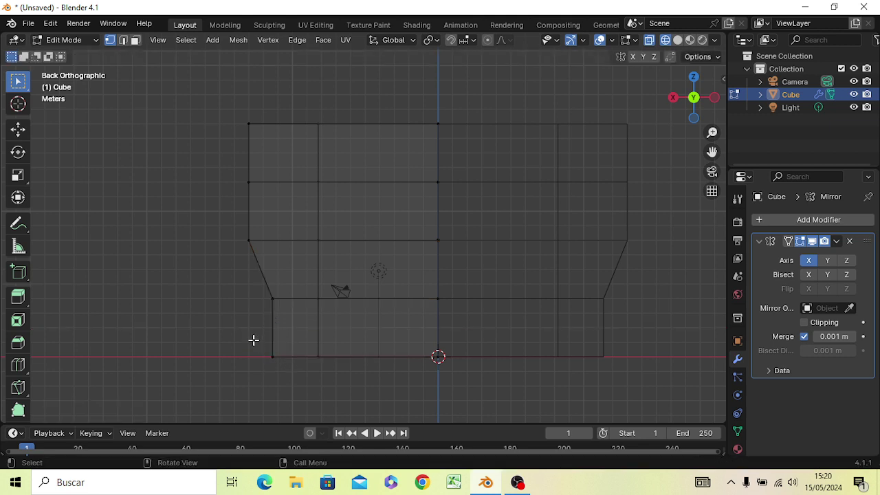
left_click_drag(253, 340, 282, 376)
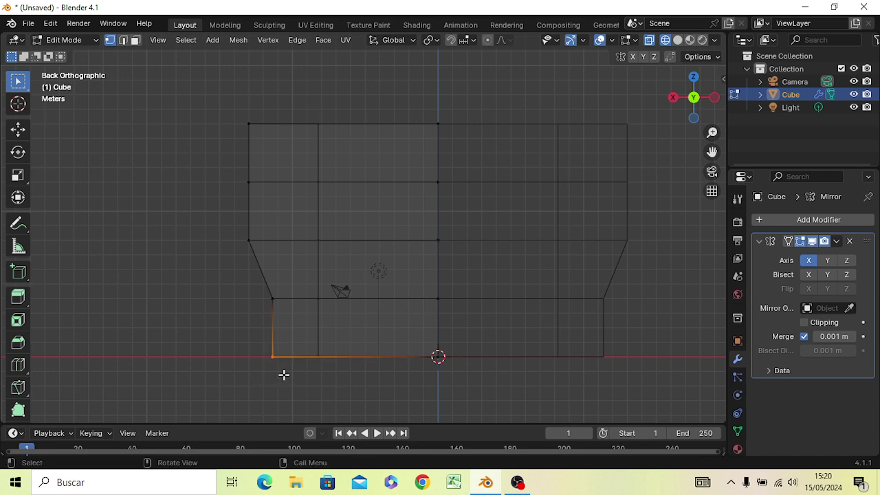
left_click(298, 369)
key("g")
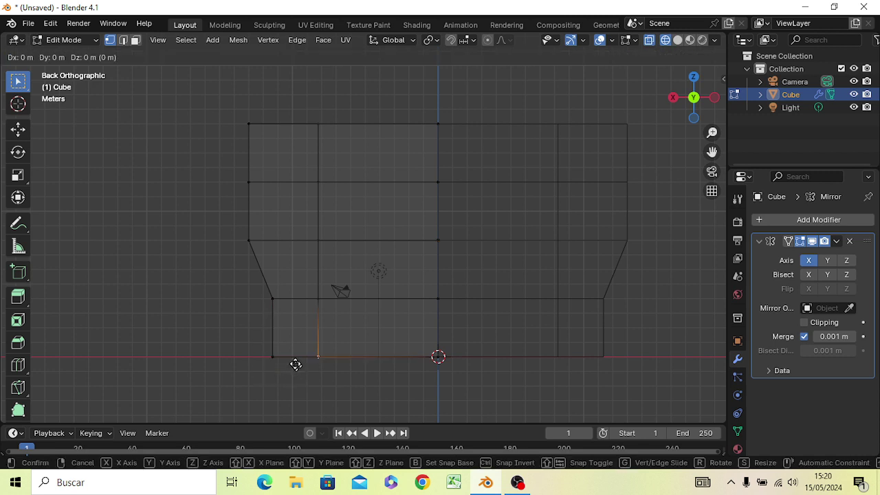
key("x")
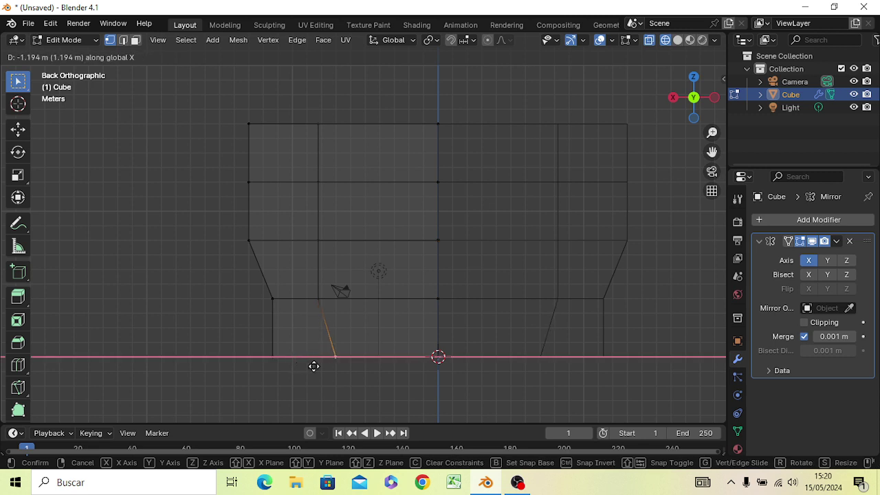
right_click(313, 365)
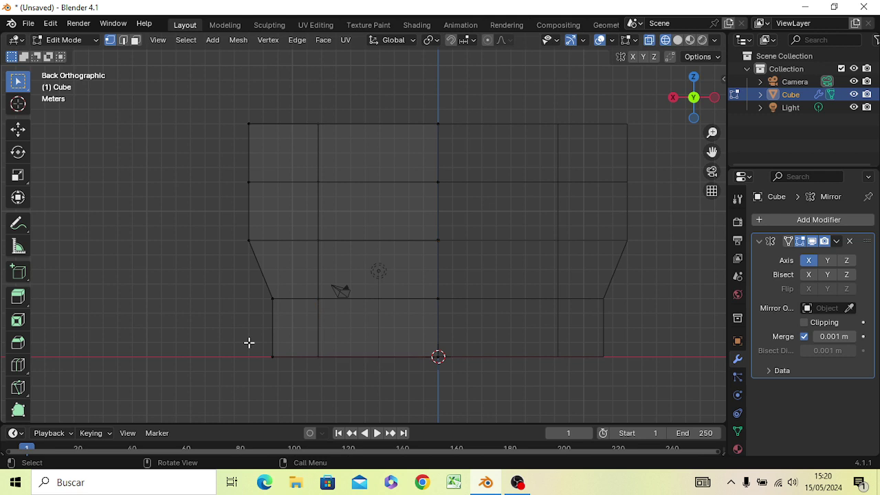
left_click_drag(249, 342, 289, 376)
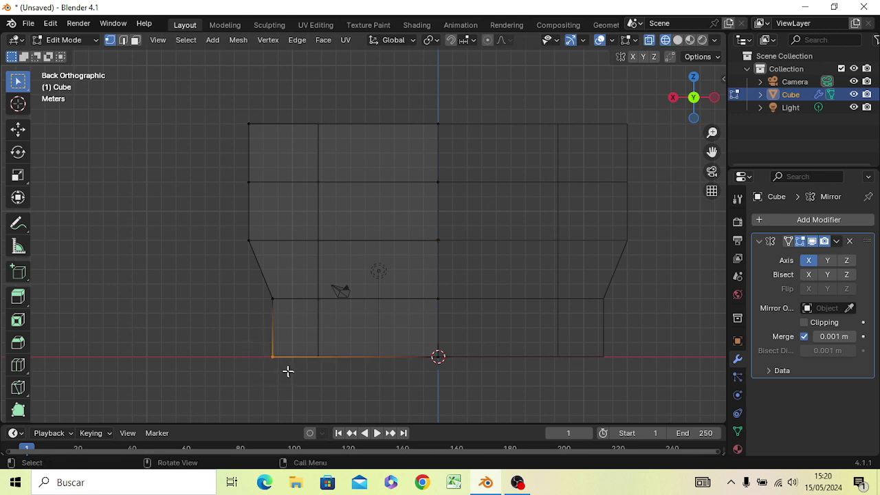
key("g")
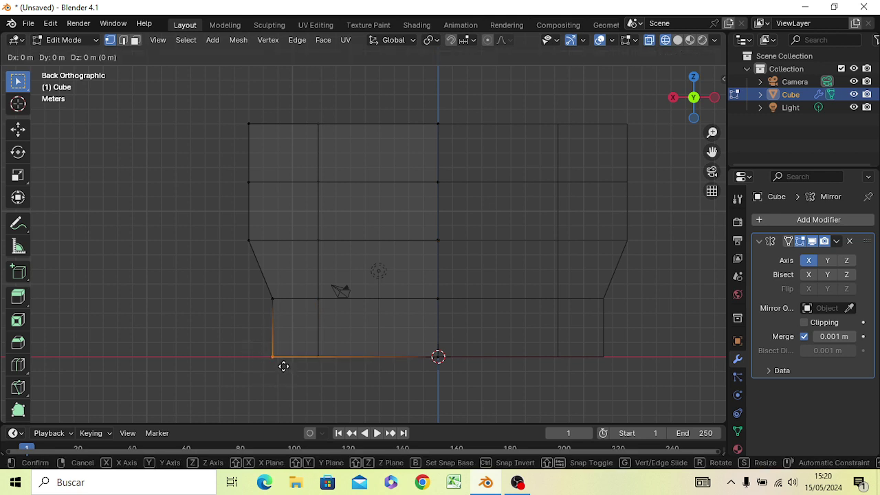
key("x")
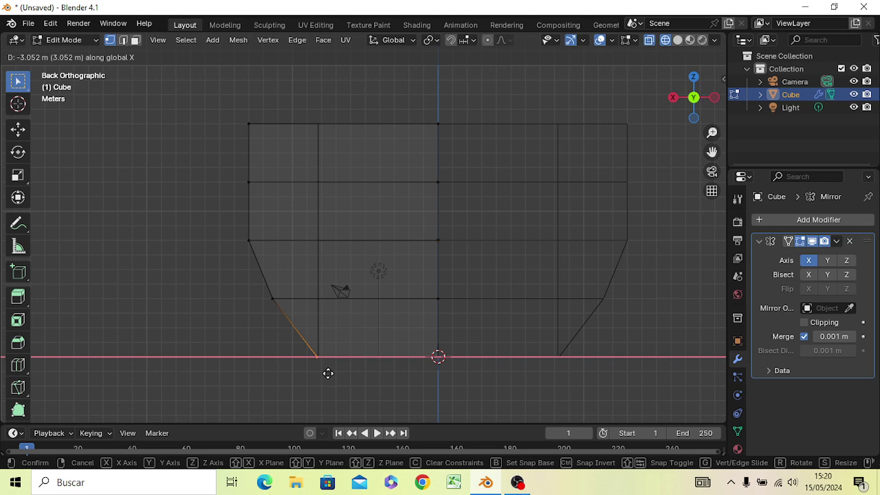
left_click(328, 373)
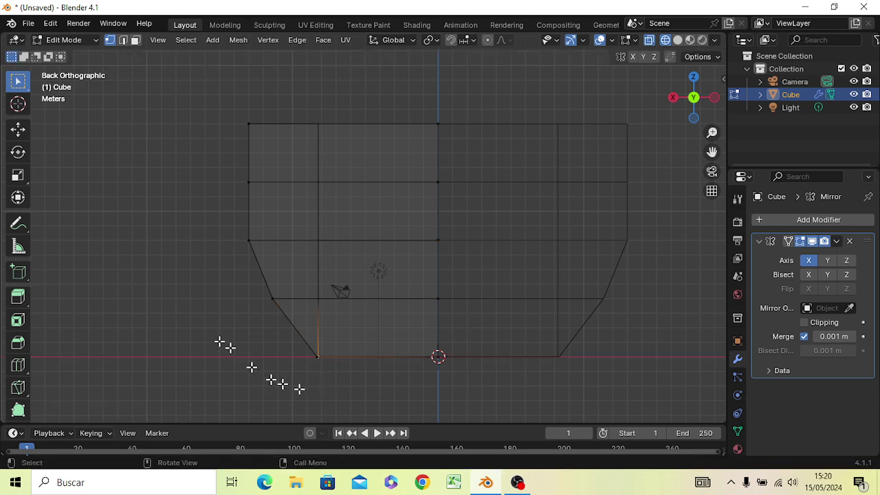
mouse_move(220, 343)
middle_mouse_down()
mouse_move(318, 386)
mouse_move(450, 307)
mouse_move(477, 334)
mouse_move(496, 381)
mouse_move(502, 341)
mouse_move(481, 361)
mouse_move(461, 310)
mouse_move(492, 284)
mouse_move(515, 231)
mouse_move(414, 298)
mouse_move(422, 284)
mouse_move(473, 261)
mouse_move(619, 308)
mouse_move(550, 324)
mouse_move(375, 332)
mouse_move(328, 322)
mouse_move(345, 270)
middle_mouse_up()
scroll(503, 340, "down", 5)
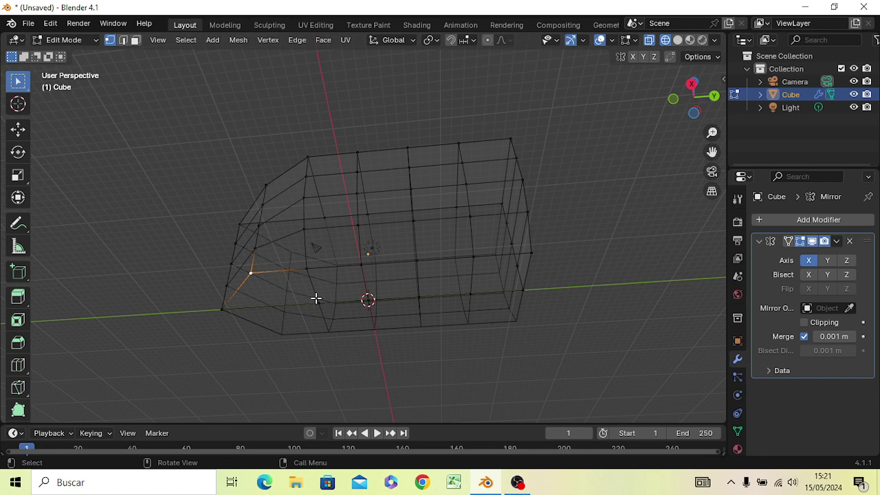
From the right side view, box-select the inner bottom base vertex, then switch to Back orthographic.
key("KP_5")
key("KP_3")
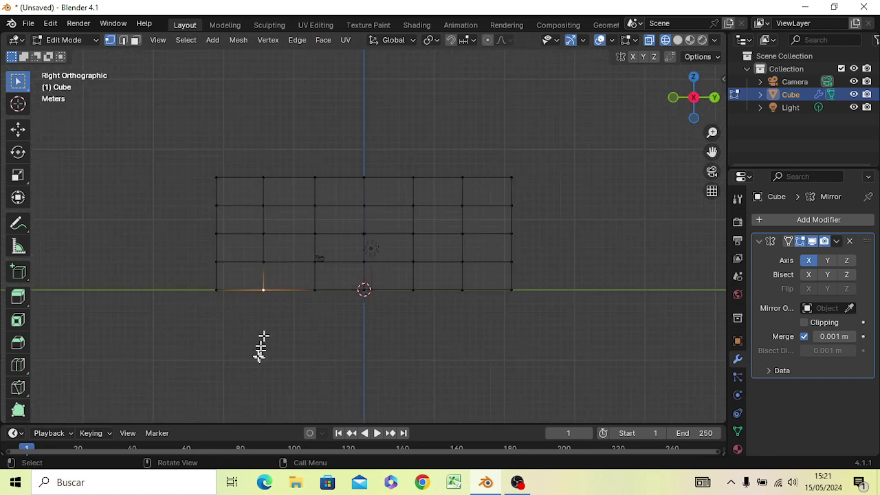
scroll(259, 317, "up", 1)
scroll(254, 317, "up", 1)
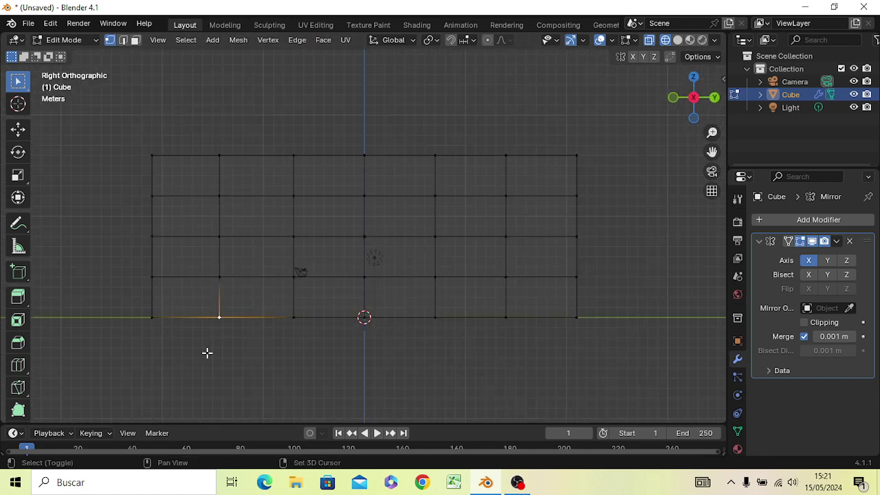
middle_click_drag(206, 353, 368, 275, "shift")
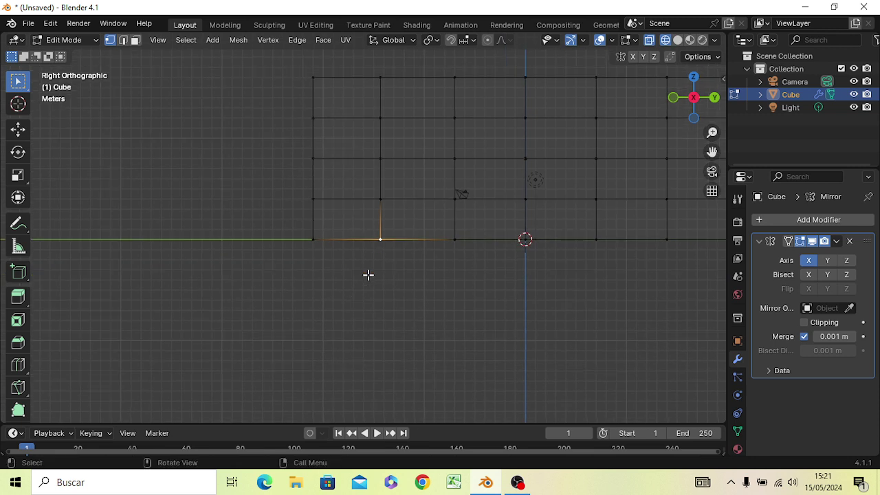
scroll(368, 275, "up", 1)
left_click(340, 291)
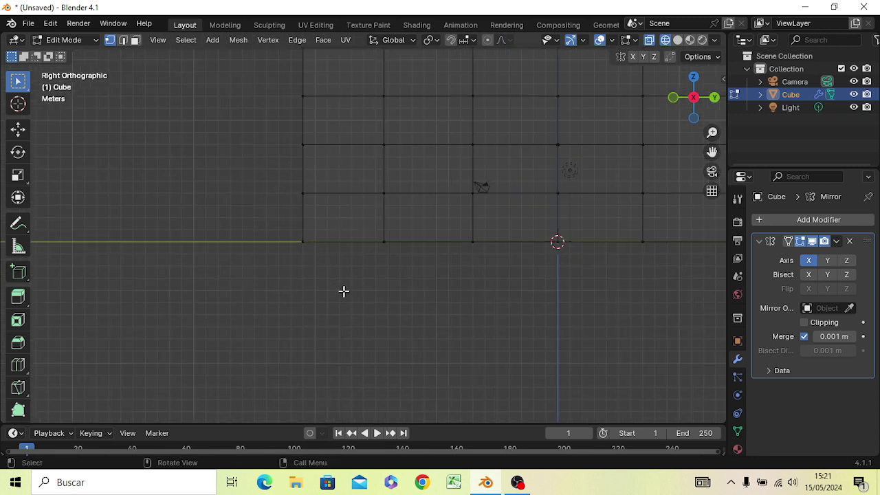
left_click(367, 230)
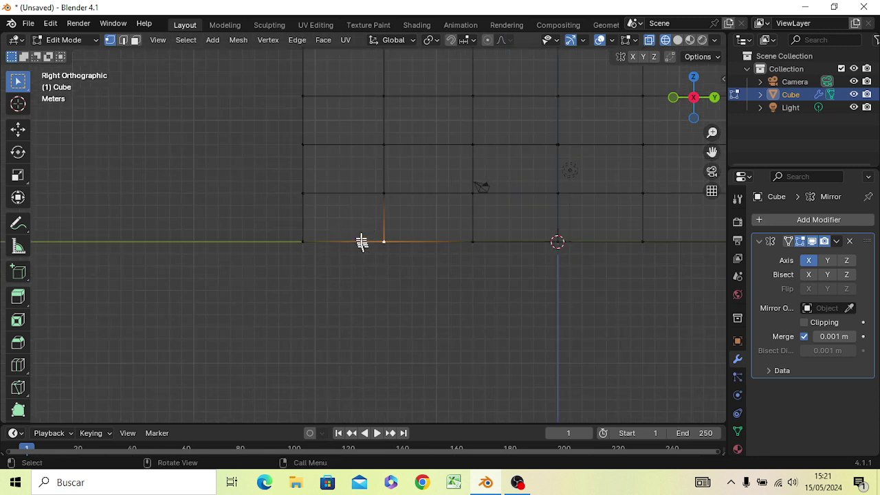
left_click_drag(372, 230, 395, 267)
key("ctrl+KP_3")
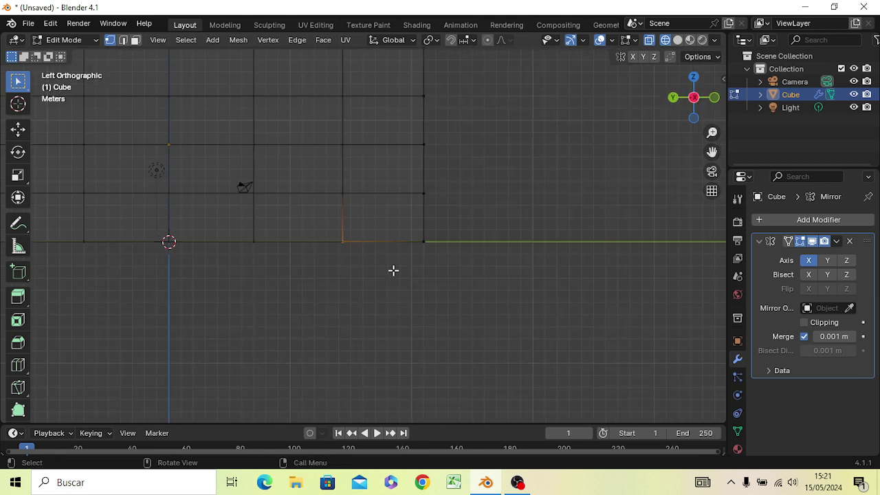
key("ctrl+KP_1")
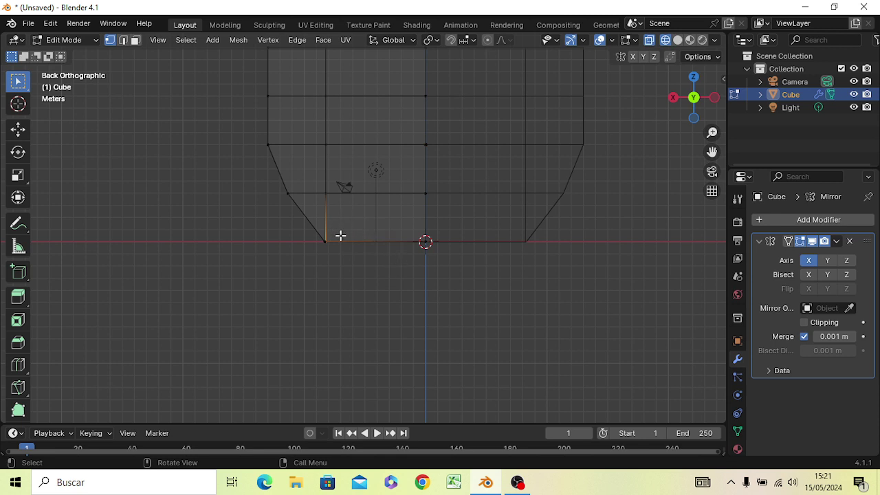
Slide the selected bottom vertex inward along X toward the centre, then inspect the sharper taper.
key("g")
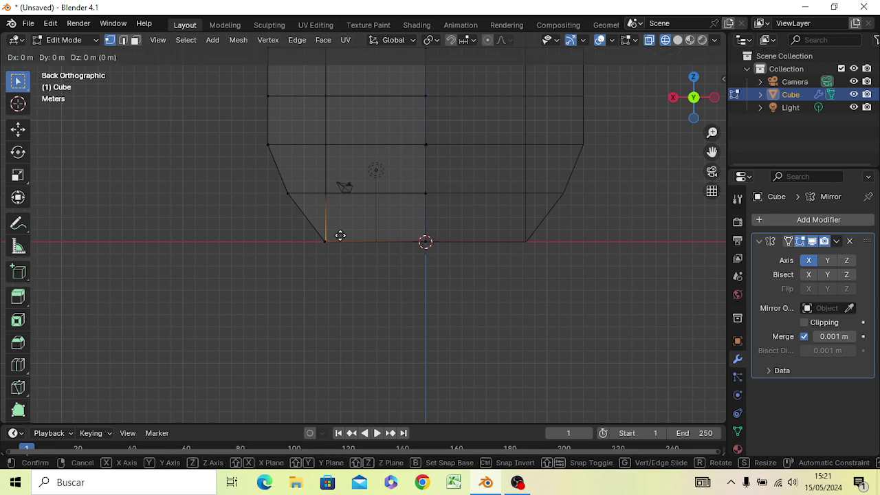
key("x")
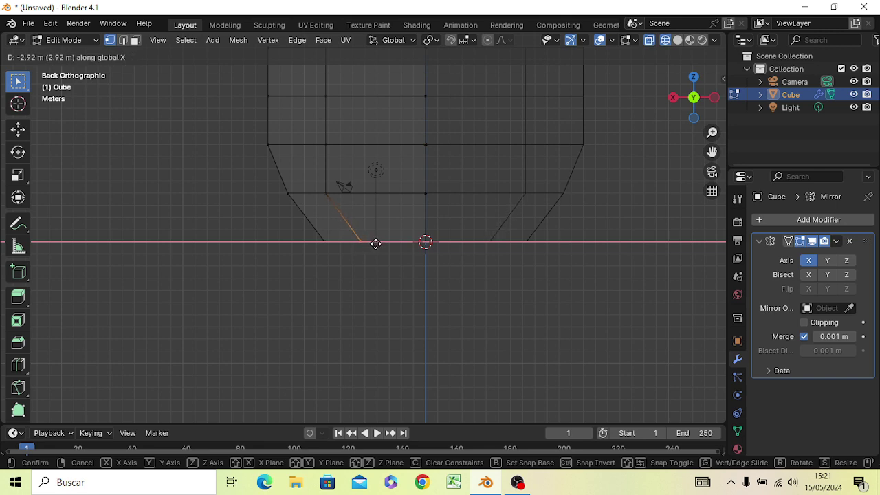
left_click(375, 244)
mouse_move(345, 295)
middle_mouse_down()
mouse_move(337, 322)
mouse_move(399, 310)
mouse_move(477, 238)
mouse_move(508, 285)
mouse_move(529, 355)
mouse_move(524, 328)
mouse_move(547, 268)
mouse_move(565, 261)
mouse_move(620, 301)
mouse_move(653, 301)
mouse_move(526, 298)
mouse_move(505, 337)
mouse_move(483, 328)
mouse_move(481, 320)
mouse_move(532, 291)
middle_mouse_up()
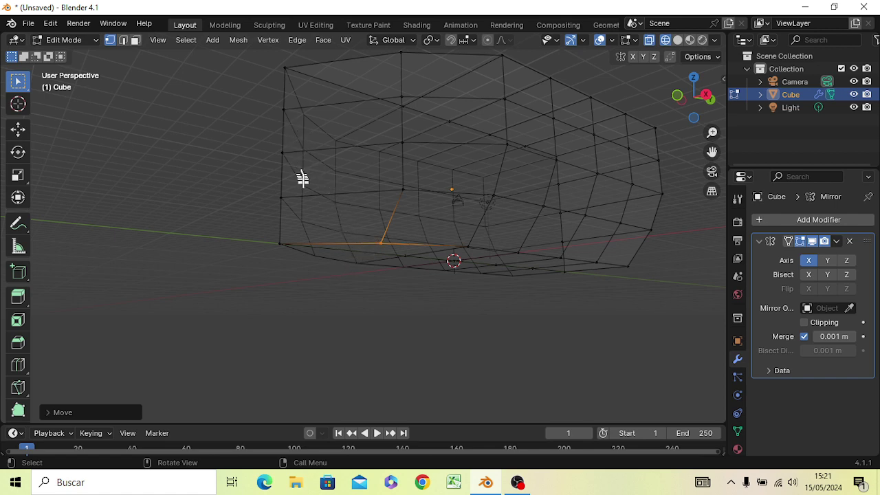
middle_click_drag(300, 178, 242, 220)
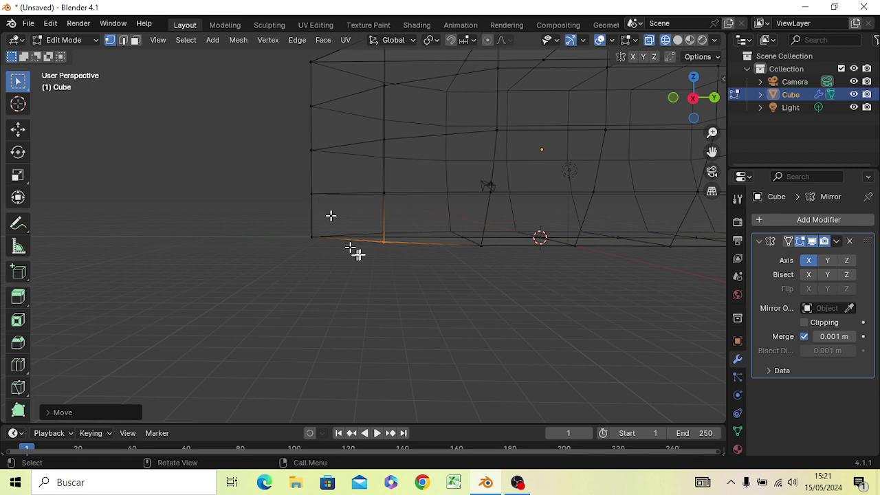
In Right orthographic view, box-select the lower bow vertices and move them along Y.
key("KP_3")
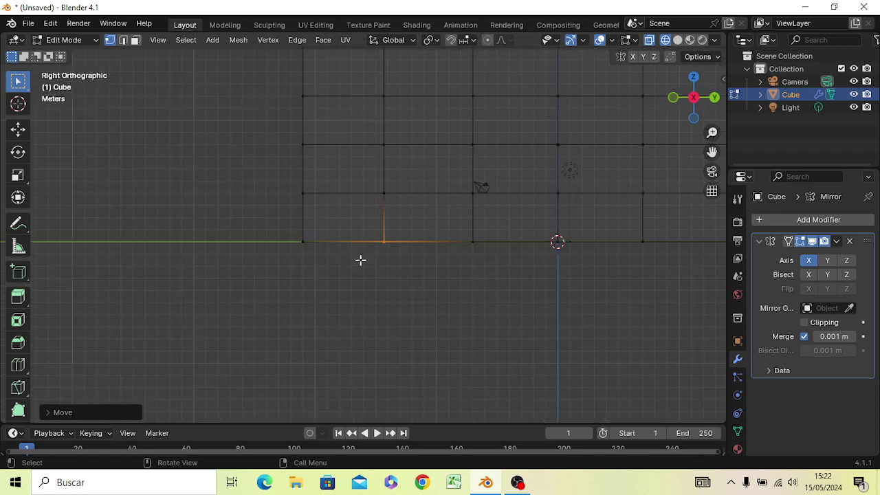
scroll(310, 321, "down", 3)
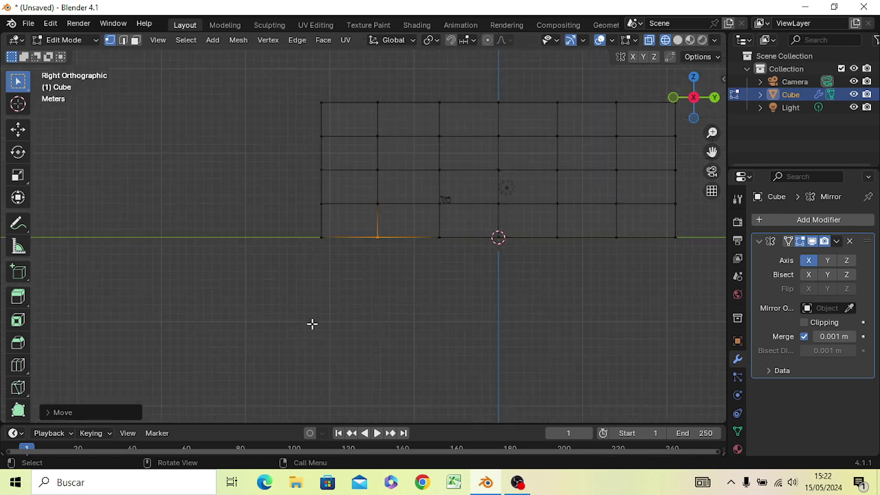
left_click(333, 295)
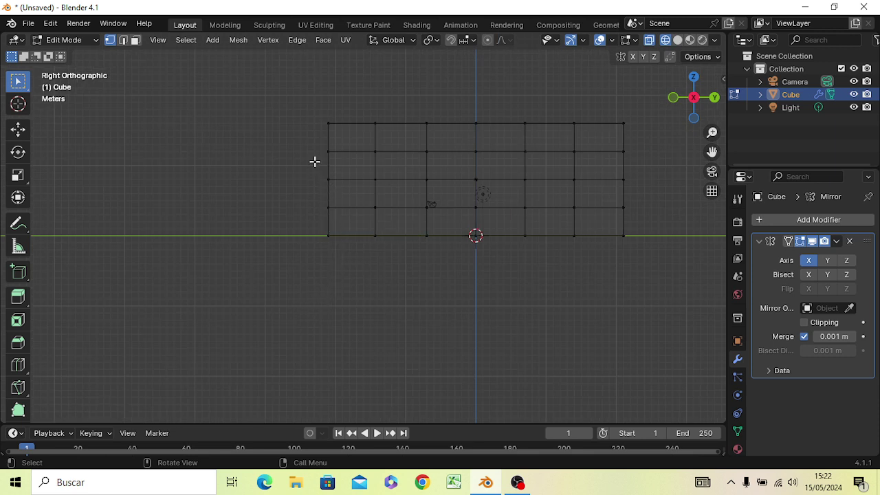
left_click_drag(321, 171, 338, 245)
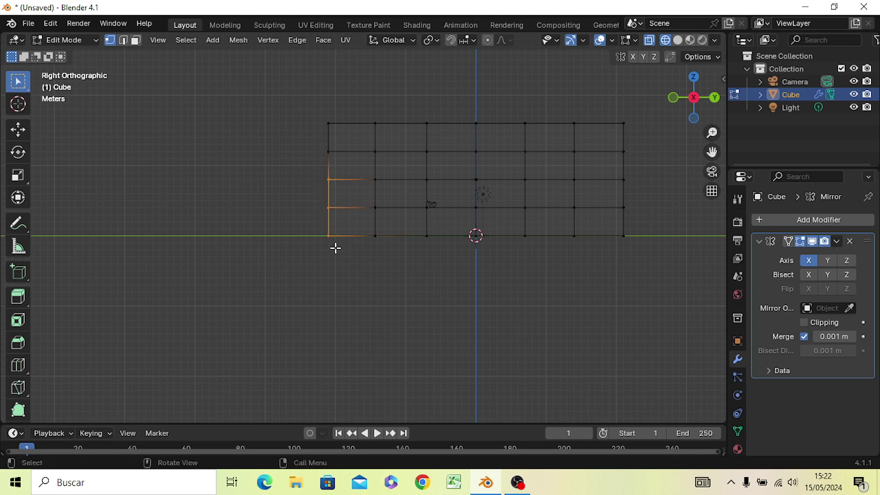
key("g")
key("y")
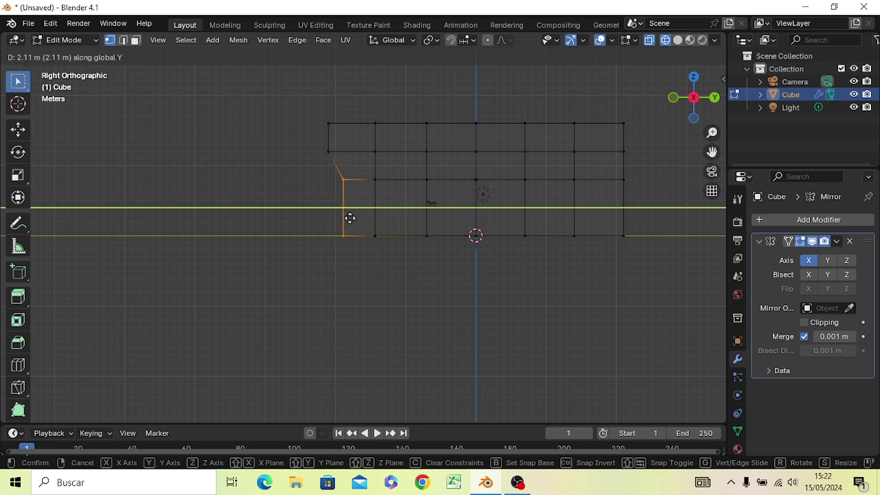
left_click(340, 218)
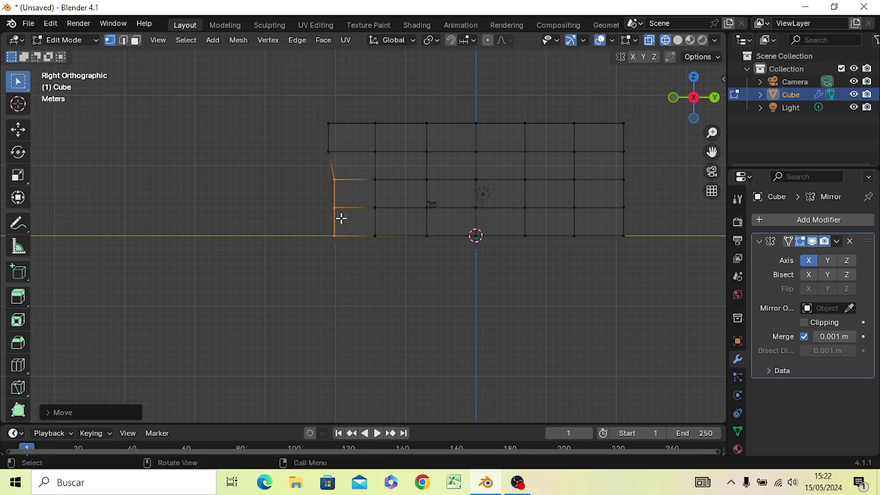
Reselect the two lower bow-end vertices and push them back along Y.
left_click(345, 256)
left_click_drag(309, 192, 345, 254)
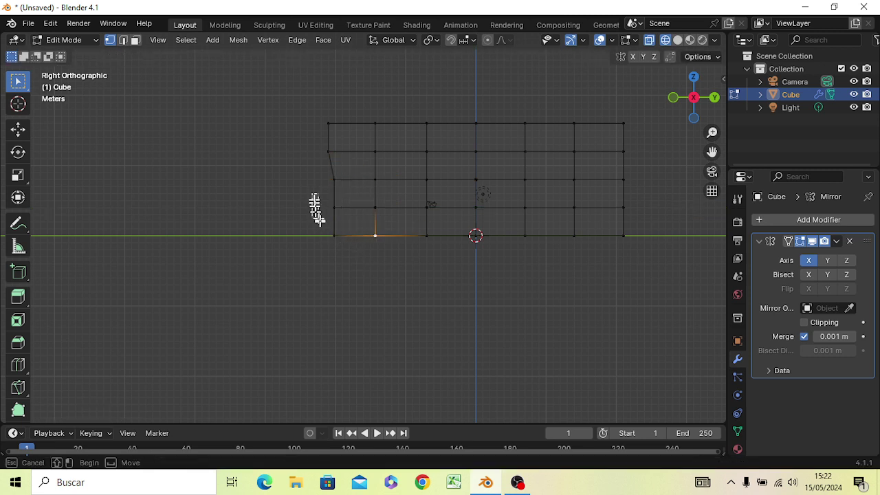
left_click(360, 255)
key("g")
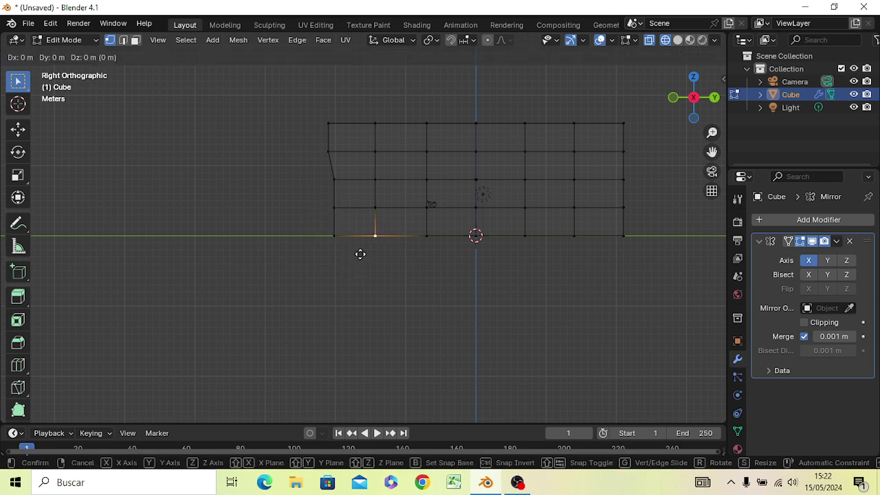
left_click(360, 255)
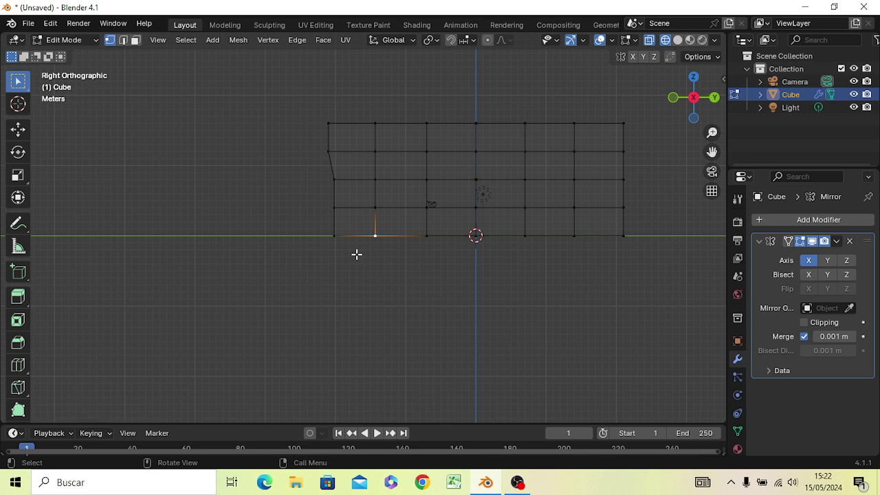
left_click(356, 254)
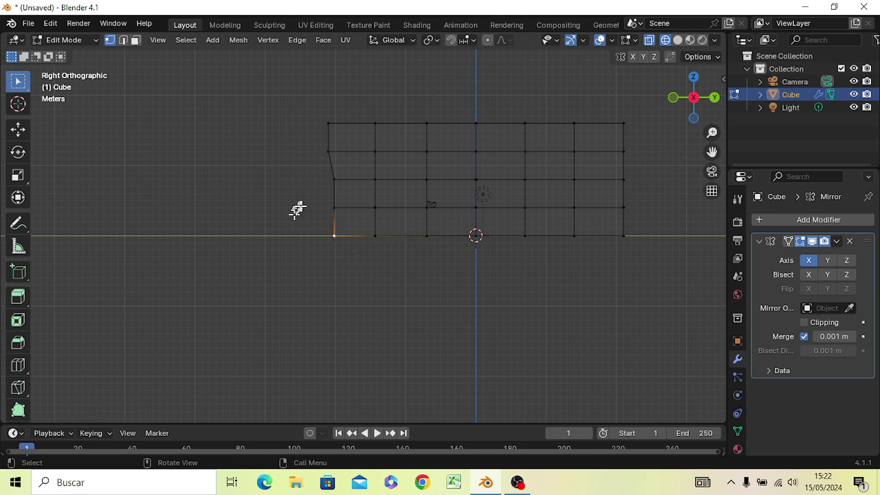
left_click_drag(320, 199, 344, 253)
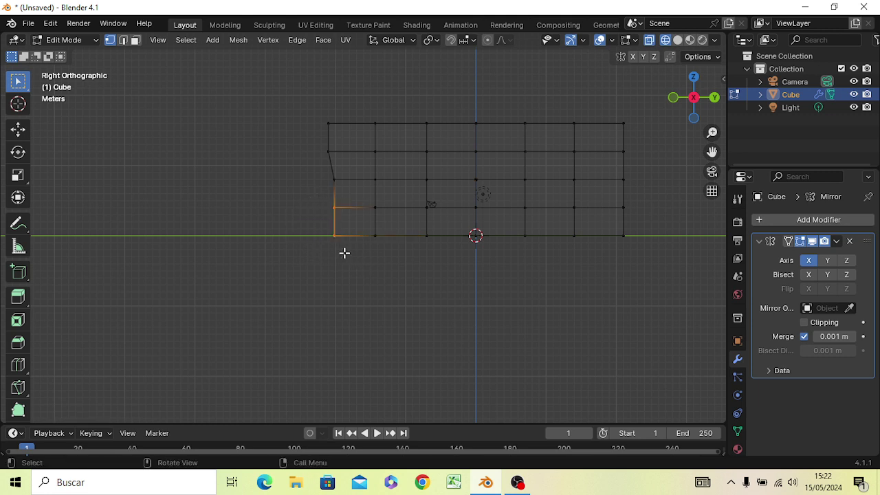
key("g")
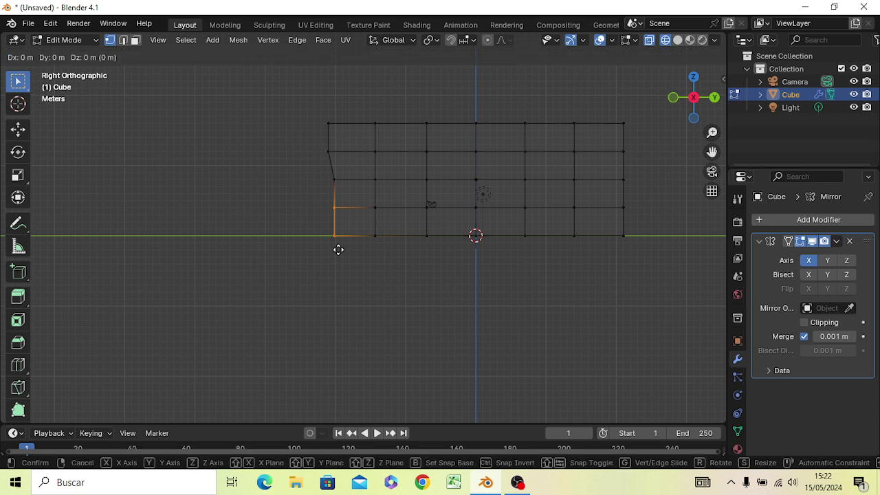
key("y")
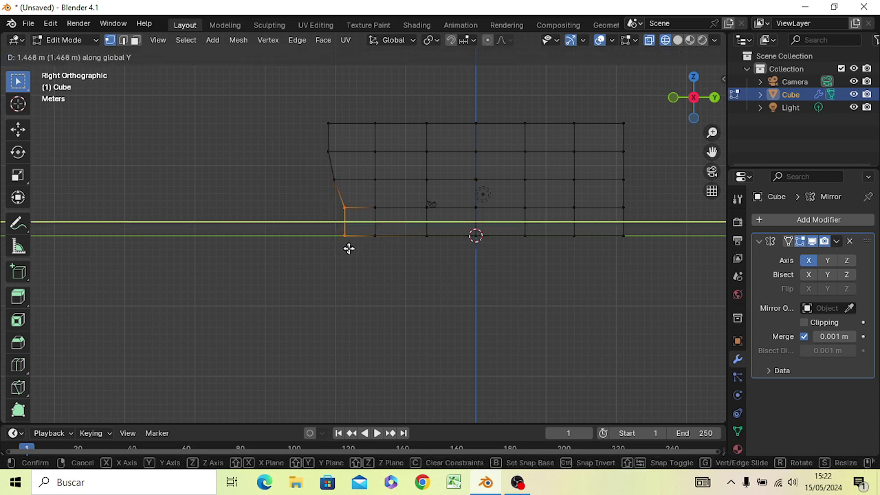
left_click(348, 248)
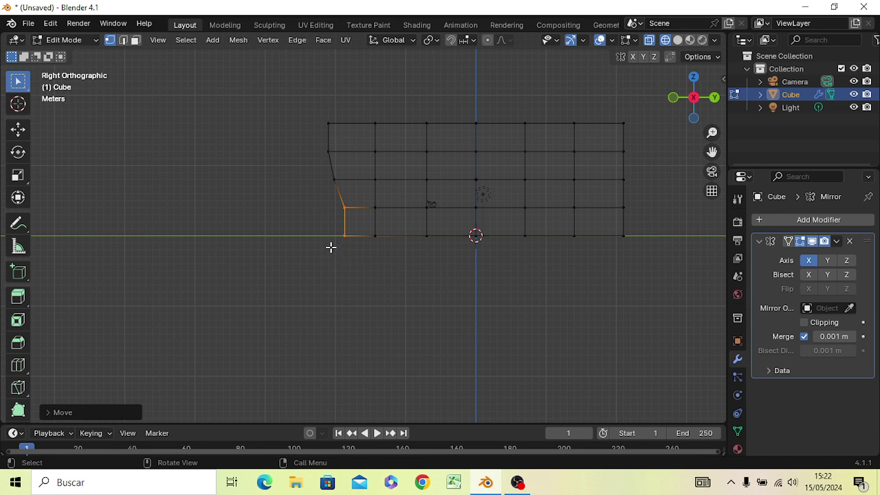
key("g")
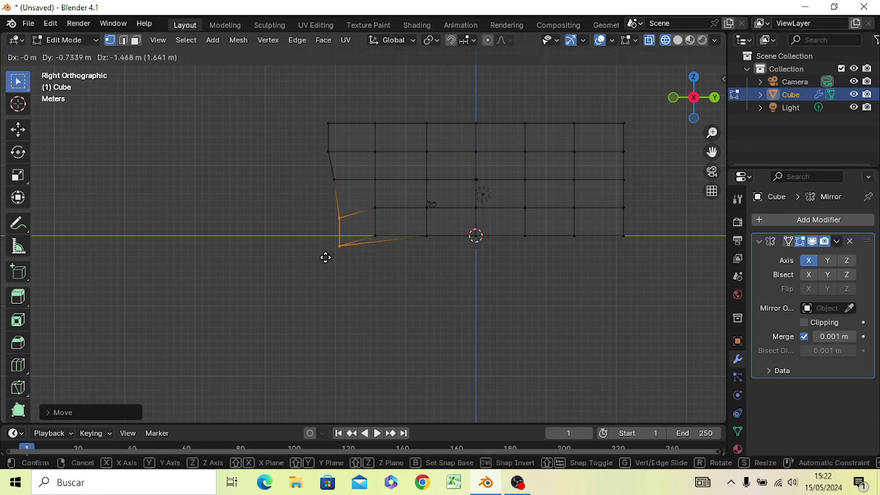
right_click(325, 253)
Select the bottom bow corner vertex and pull it about 2.4 m inward along Y.
left_click(325, 256)
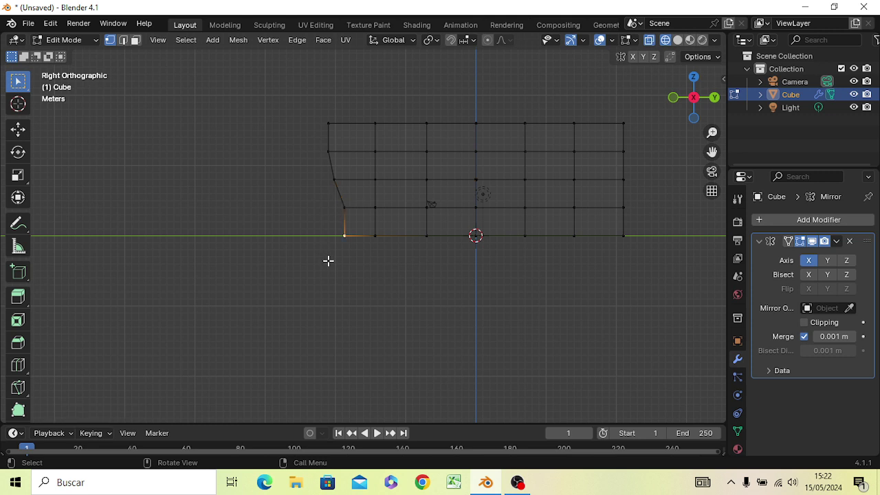
left_click_drag(335, 230, 349, 255)
key("g")
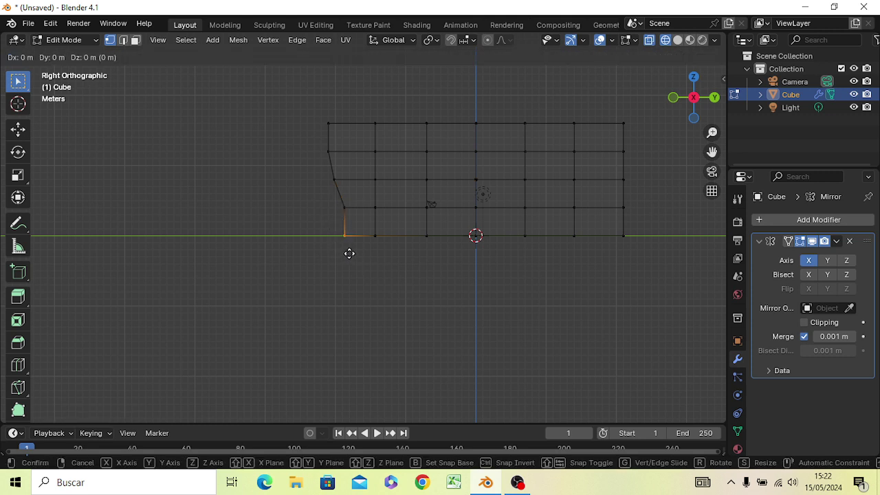
key("y")
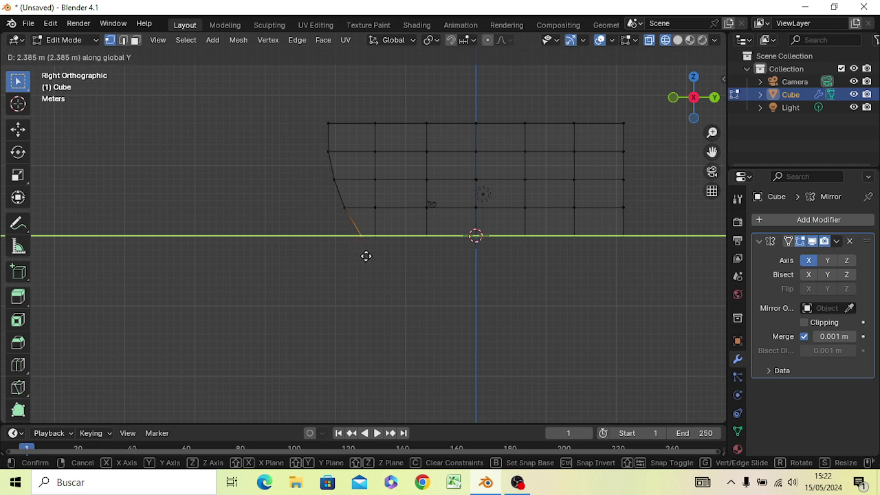
left_click(371, 254)
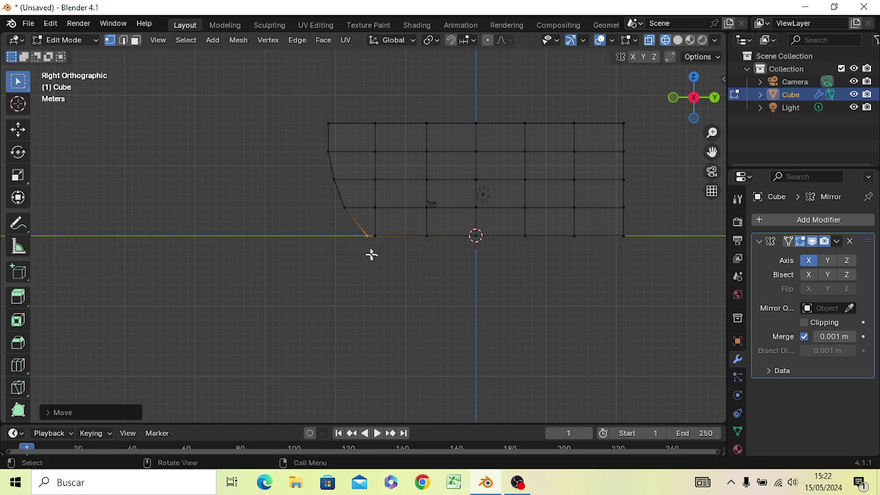
key("KP_5")
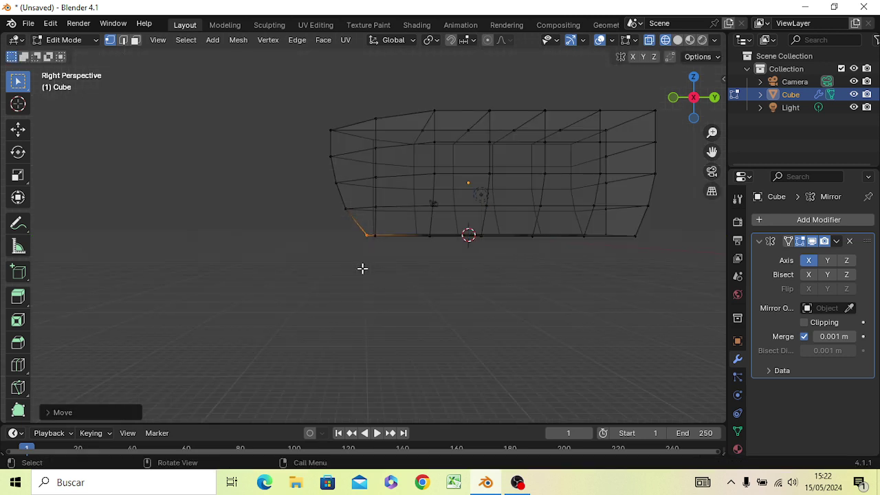
mouse_move(362, 268)
middle_mouse_down()
mouse_move(400, 360)
mouse_move(489, 255)
mouse_move(433, 320)
mouse_move(340, 287)
middle_mouse_up()
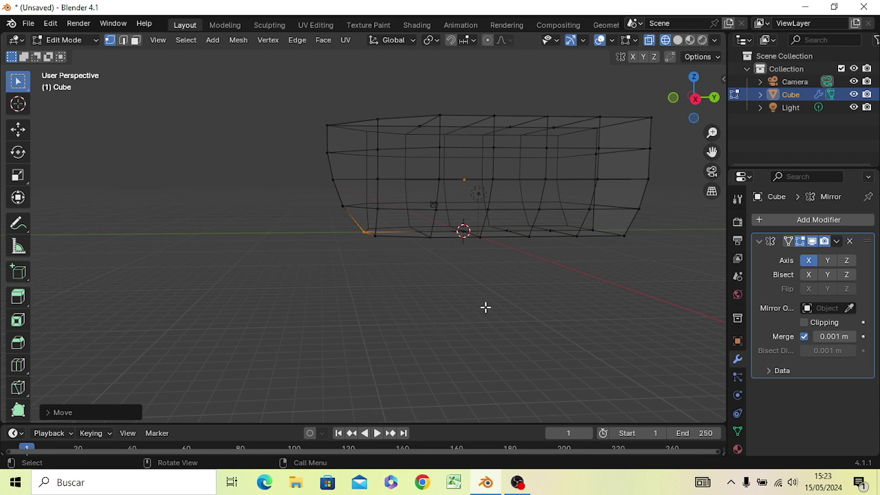
key("KP_3")
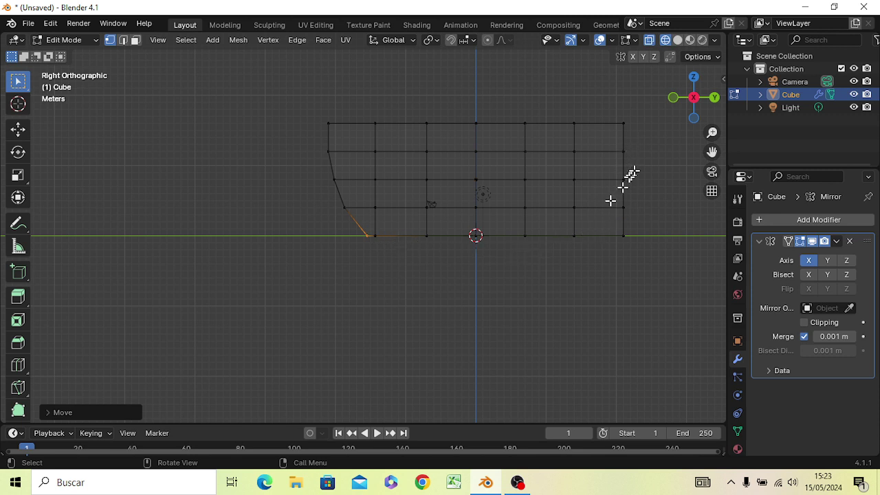
Select the top corner vertex and the upper vertices of the stern end column.
left_click(613, 114)
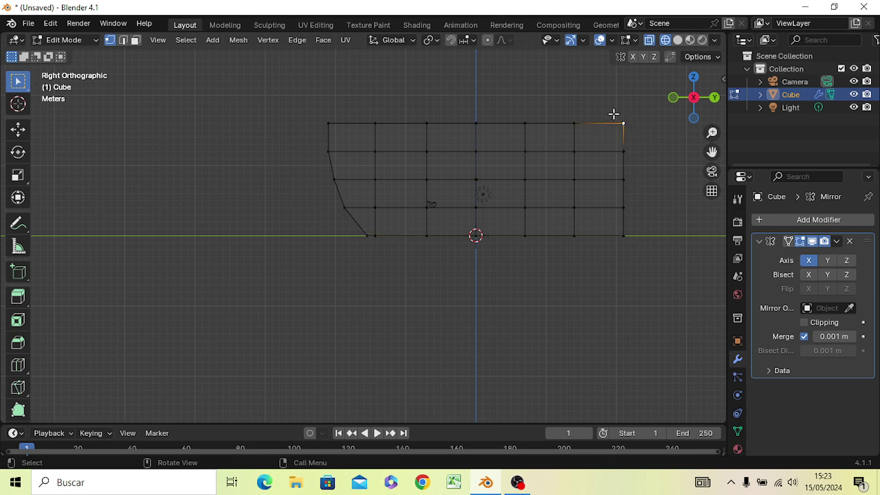
left_click_drag(609, 103, 638, 207)
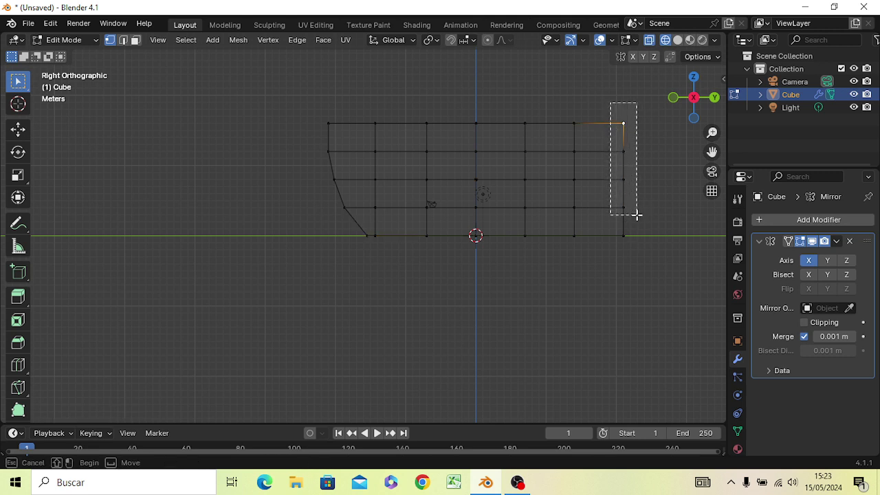
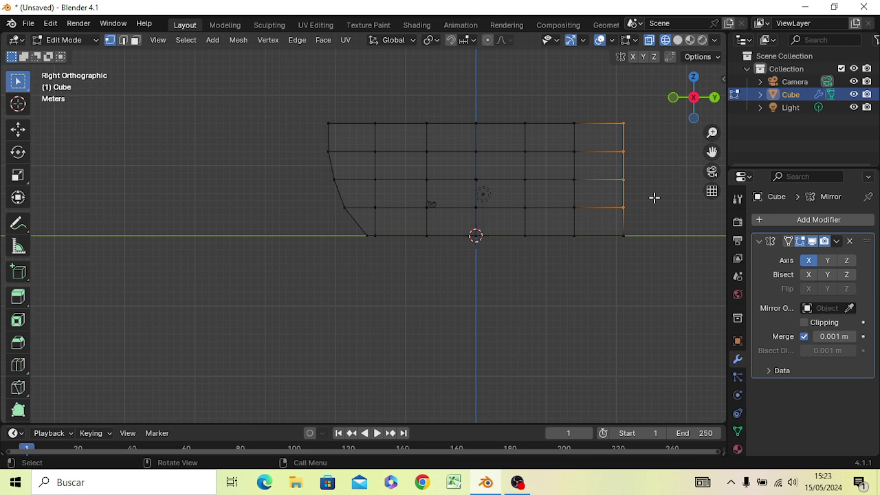
Move the selected upper end vertices outward along Y so the lower end corner slants.
key("g")
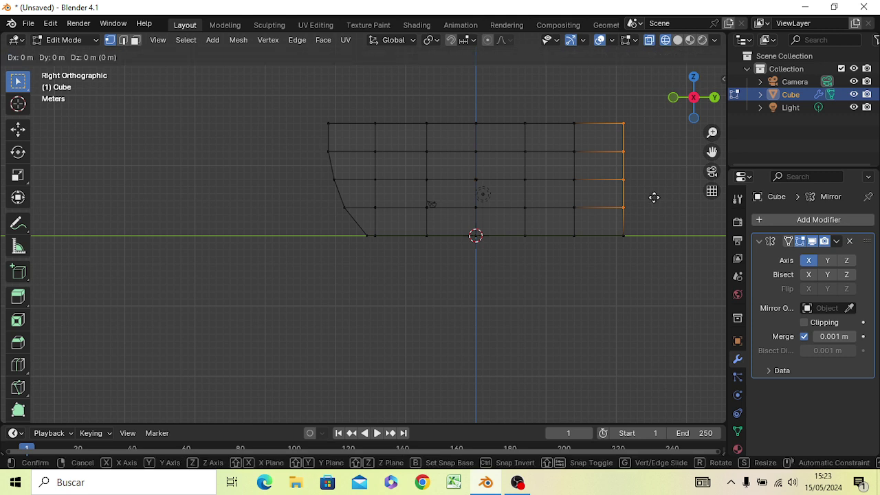
key("y")
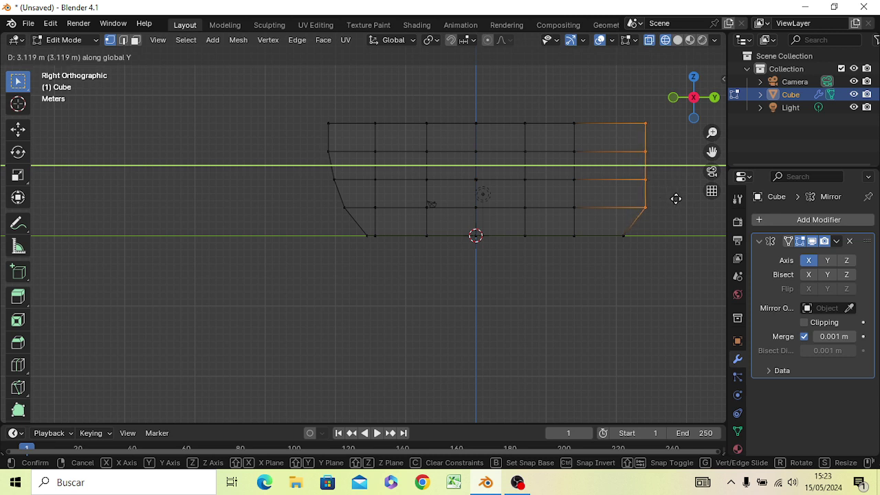
left_click(674, 199)
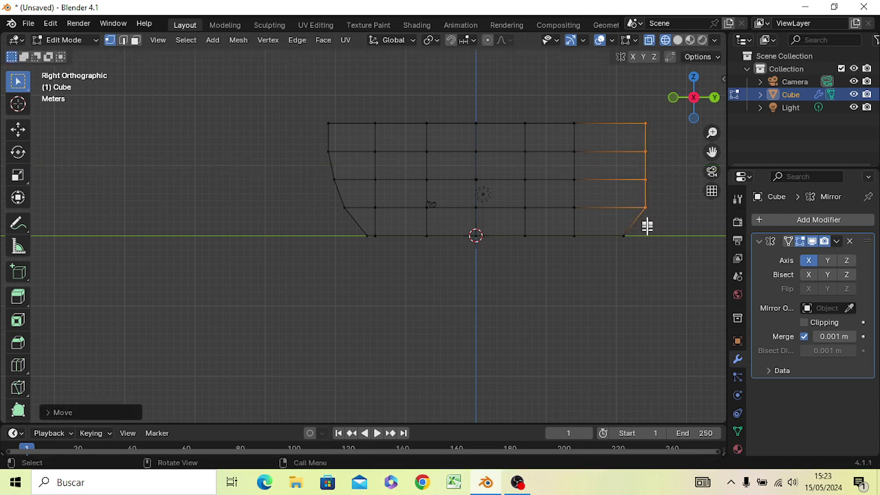
mouse_move(660, 216)
middle_mouse_down()
mouse_move(584, 287)
mouse_move(511, 255)
mouse_move(506, 236)
mouse_move(526, 238)
mouse_move(538, 265)
mouse_move(529, 251)
mouse_move(516, 255)
mouse_move(555, 269)
middle_mouse_up()
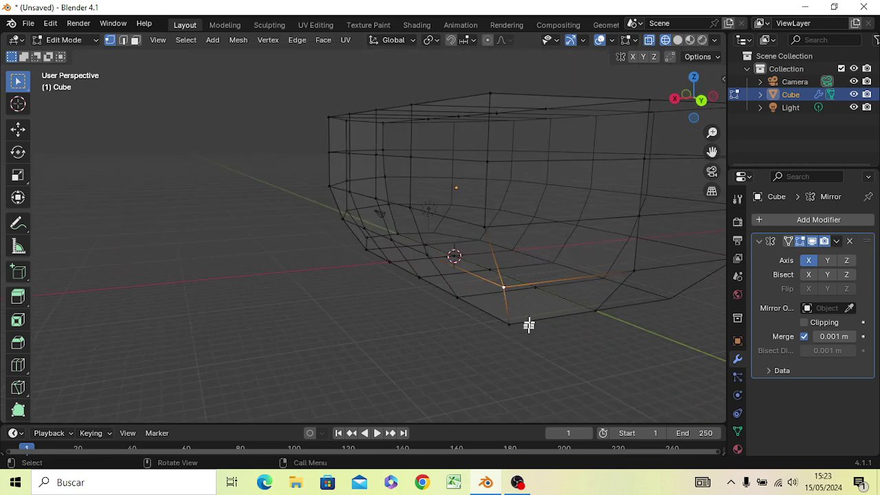
mouse_move(536, 342)
middle_mouse_down()
mouse_move(532, 347)
mouse_move(571, 338)
mouse_move(581, 323)
middle_mouse_up()
key("KP_3")
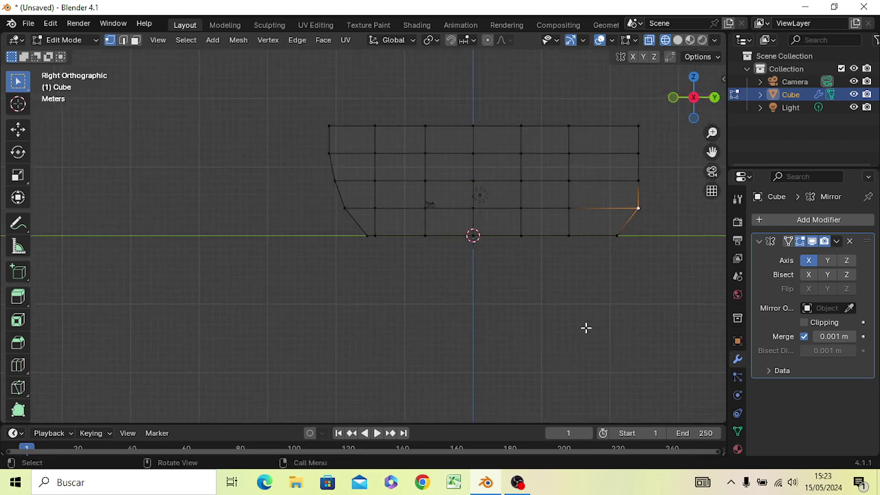
mouse_move(585, 320)
middle_mouse_down("shift")
mouse_move(520, 329)
mouse_move(502, 364)
middle_mouse_up("shift")
scroll(502, 361, "up", 2)
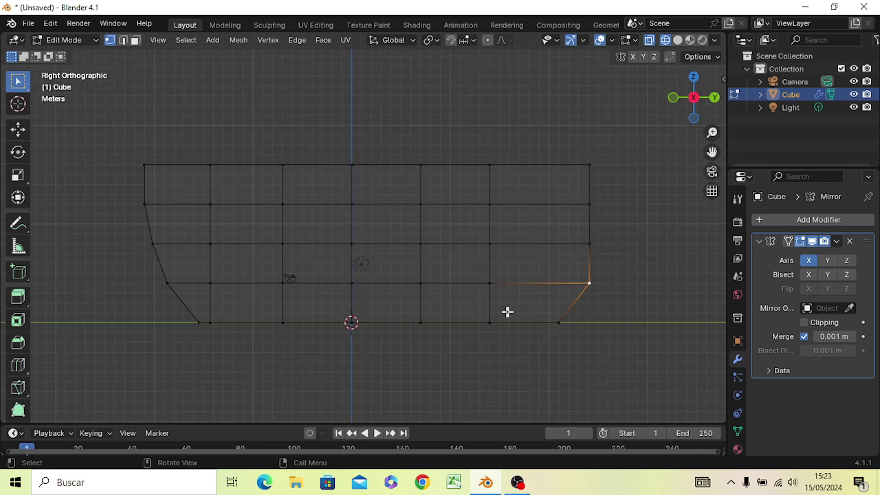
left_click(571, 309)
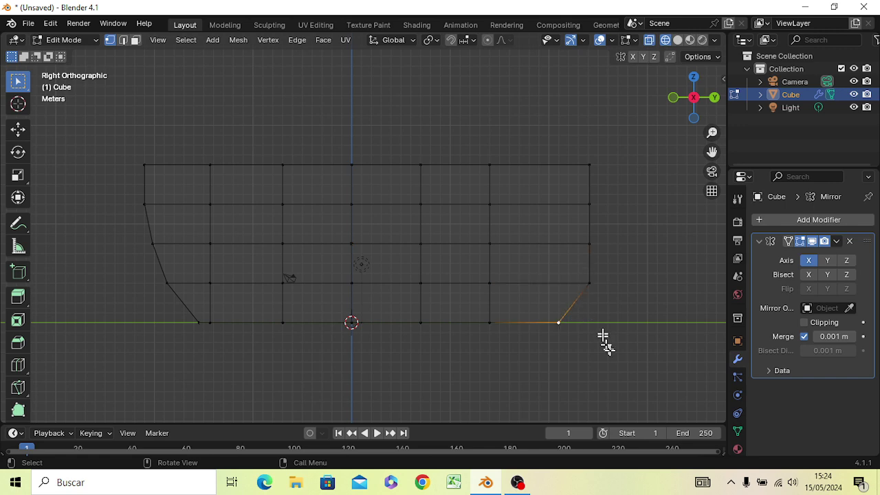
middle_click_drag(605, 346, 461, 329)
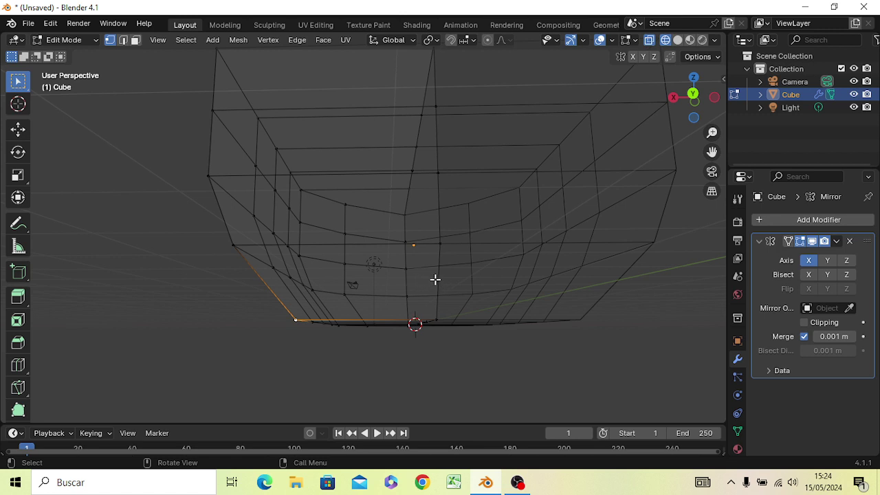
left_click(171, 364)
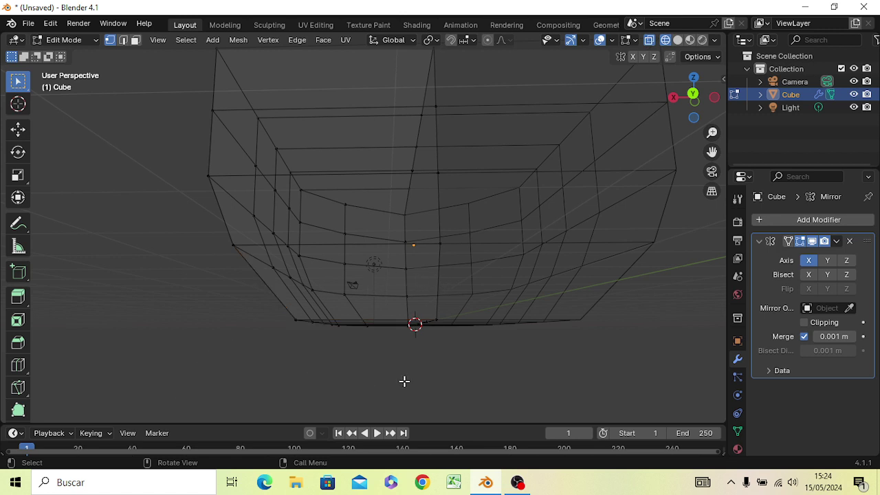
Switch to solid shading and cut a horizontal edge loop just above the hull's bottom edge.
key("z")
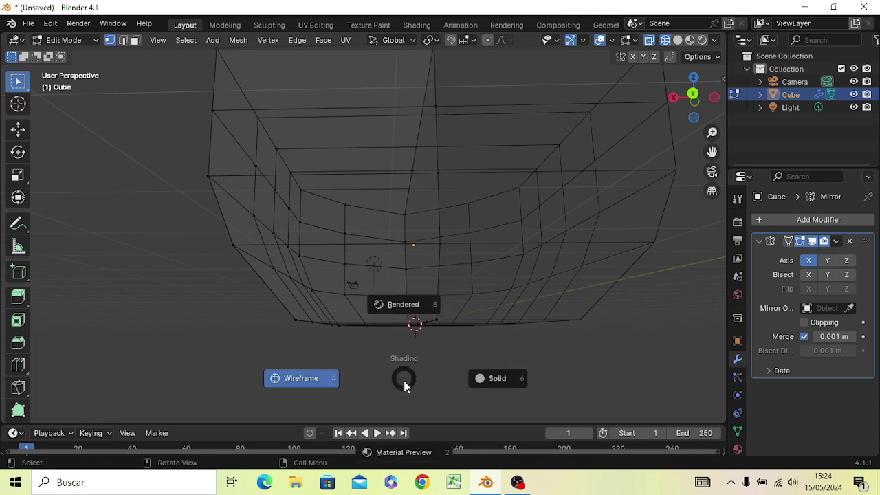
left_click(506, 374)
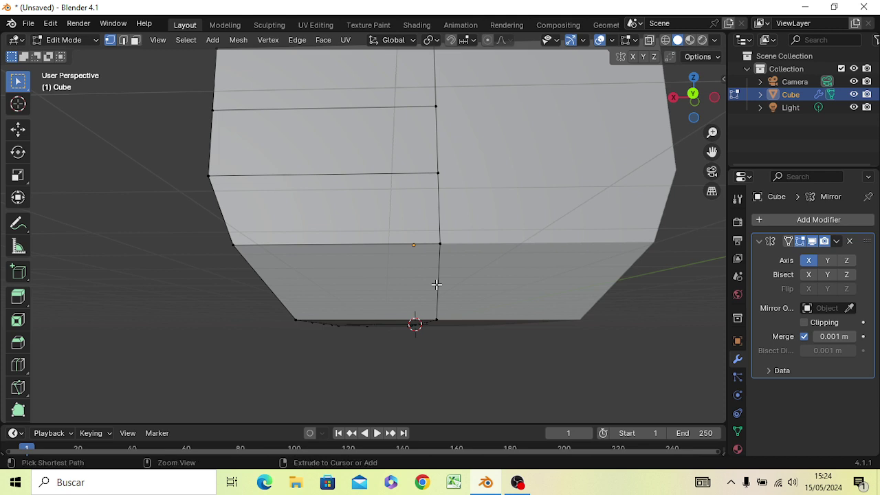
key("ctrl+r")
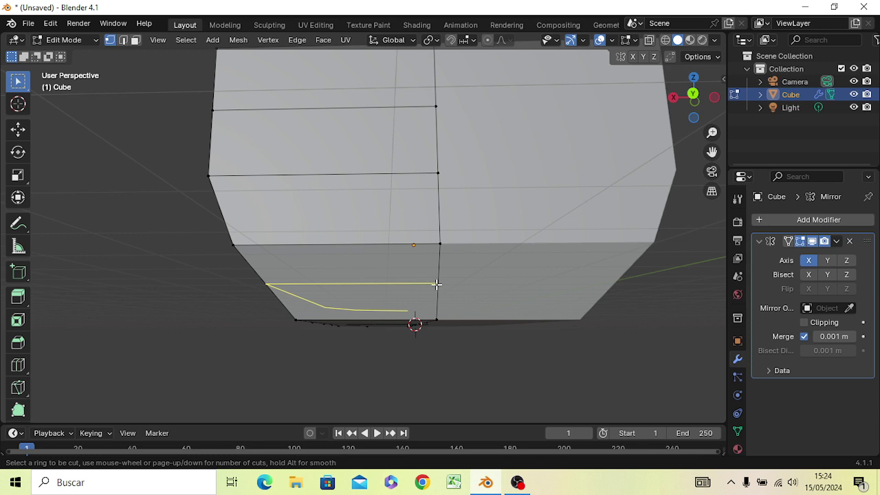
left_click(436, 284)
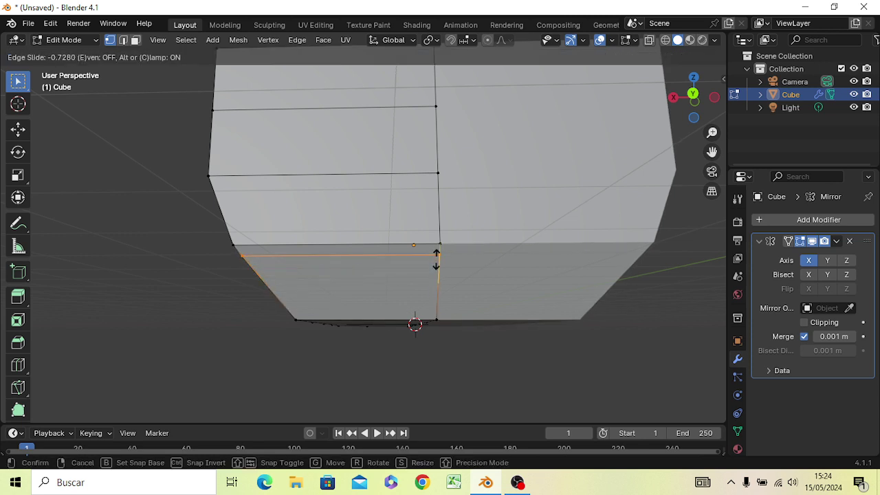
left_click(435, 260)
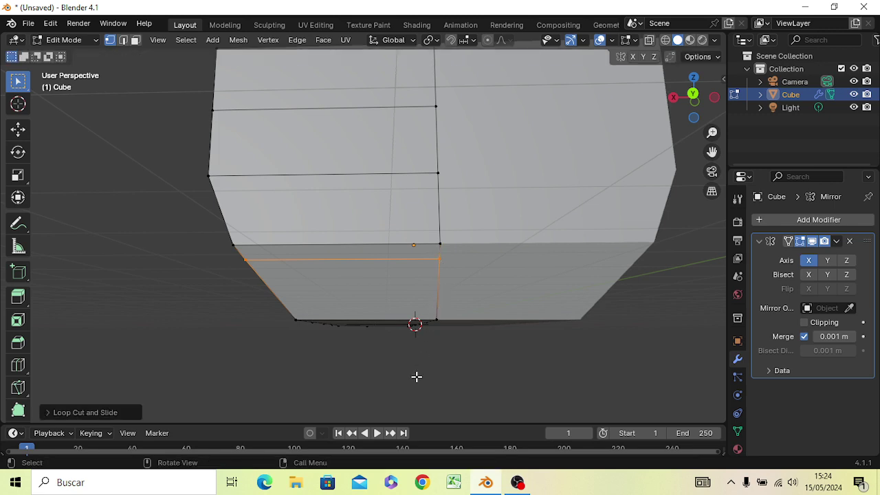
middle_click_drag(416, 377, 543, 380)
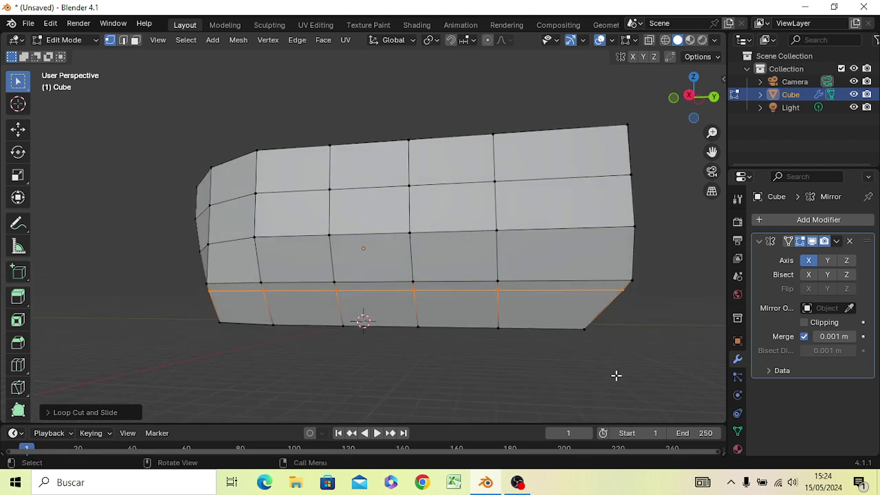
In a wireframe right-side view, box-select the new loop's rear end vertex.
key("KP_3")
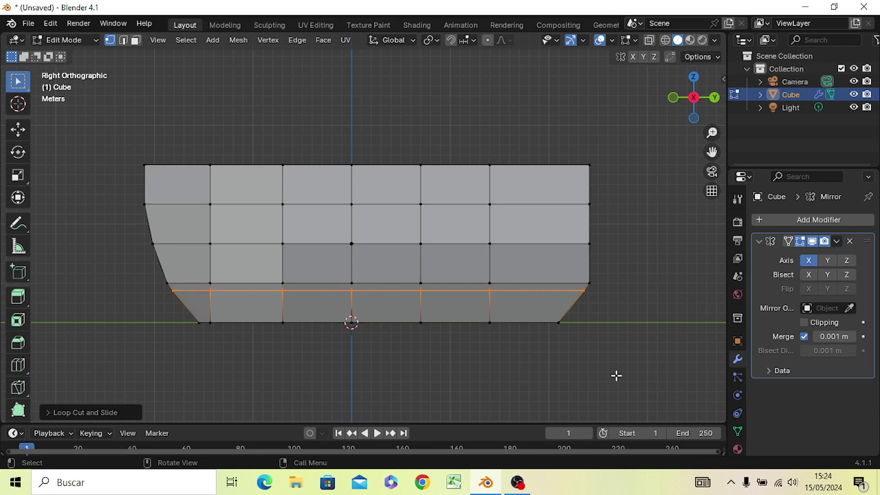
key("z")
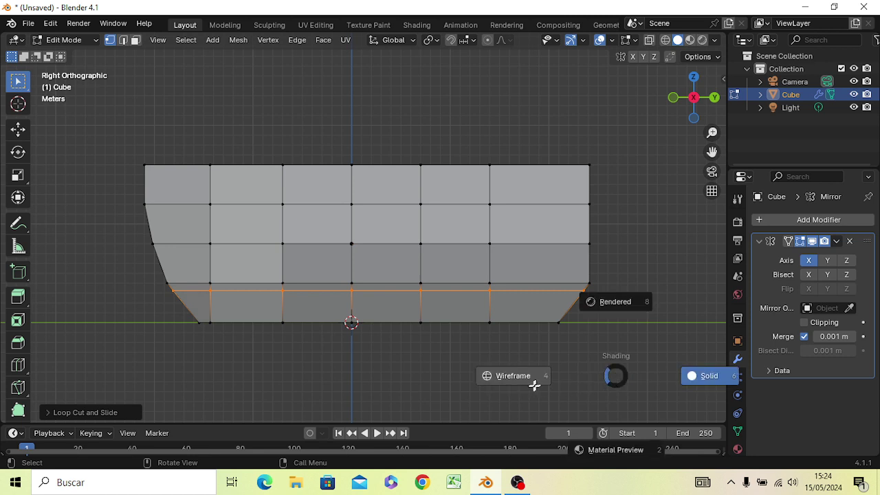
left_click(534, 385)
left_click(658, 310)
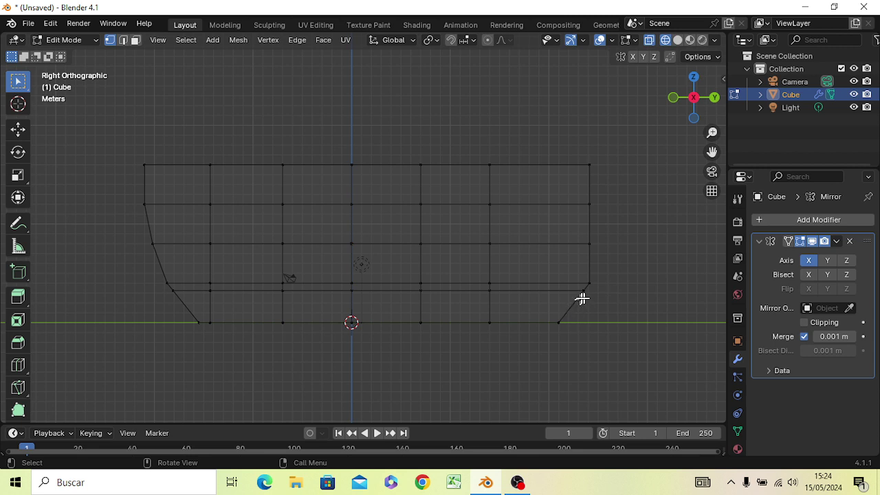
key("b")
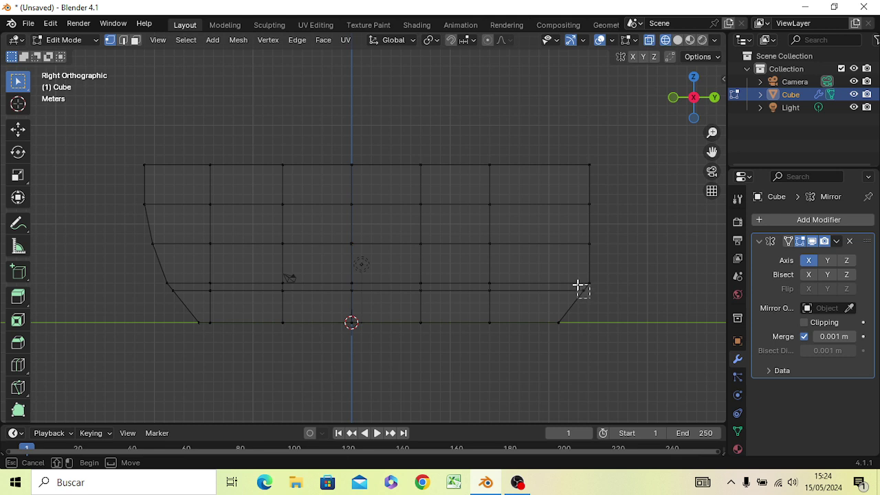
left_click_drag(578, 287, 590, 297)
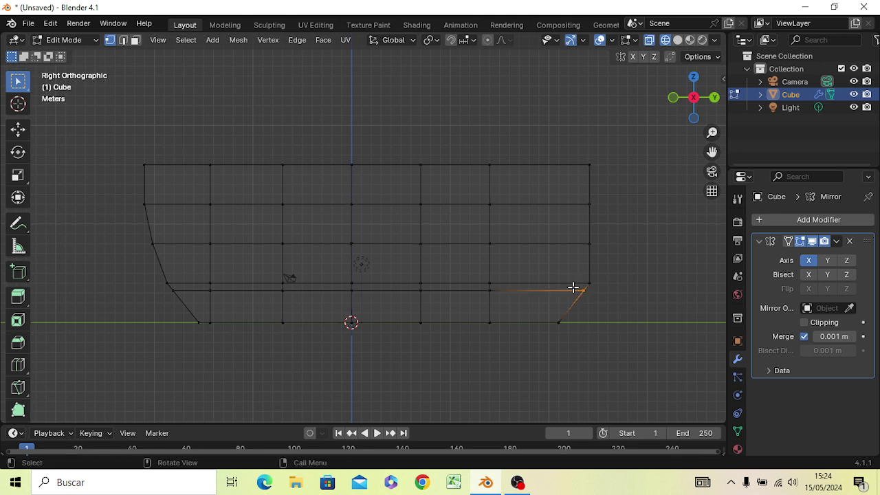
Move that vertex along Y above the bottom corner, then box-select the right-end vertex column.
key("g")
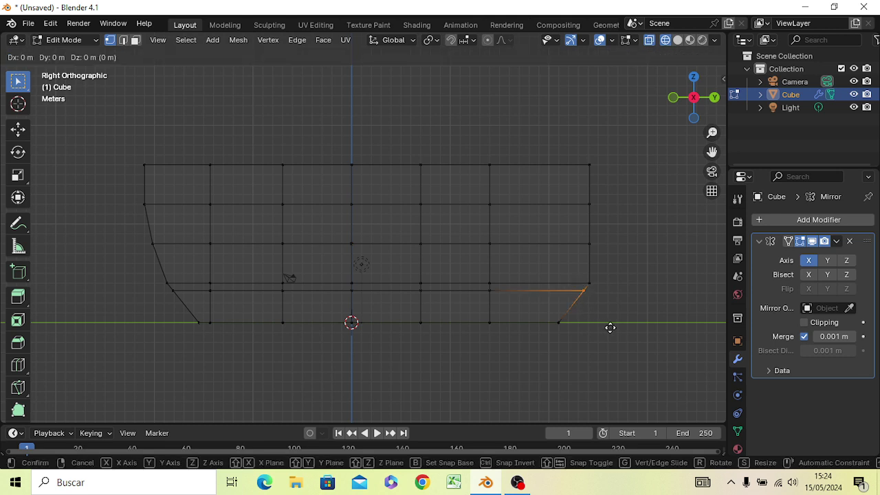
key("y")
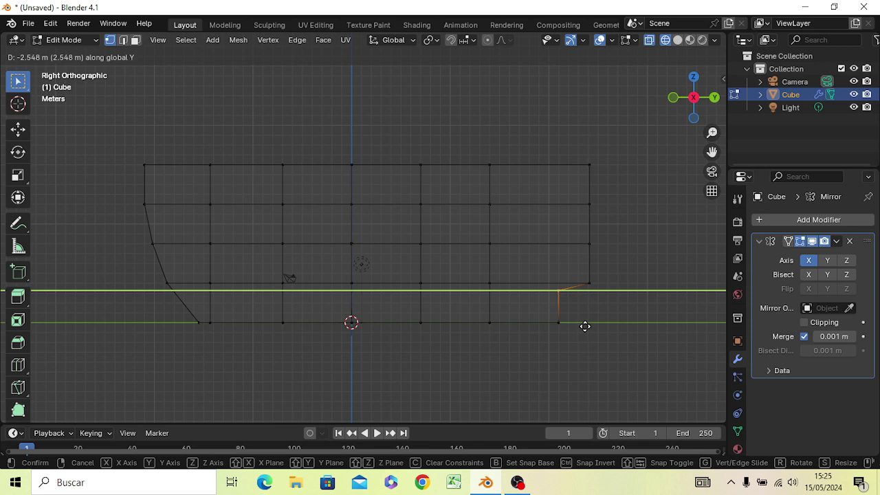
left_click(584, 326)
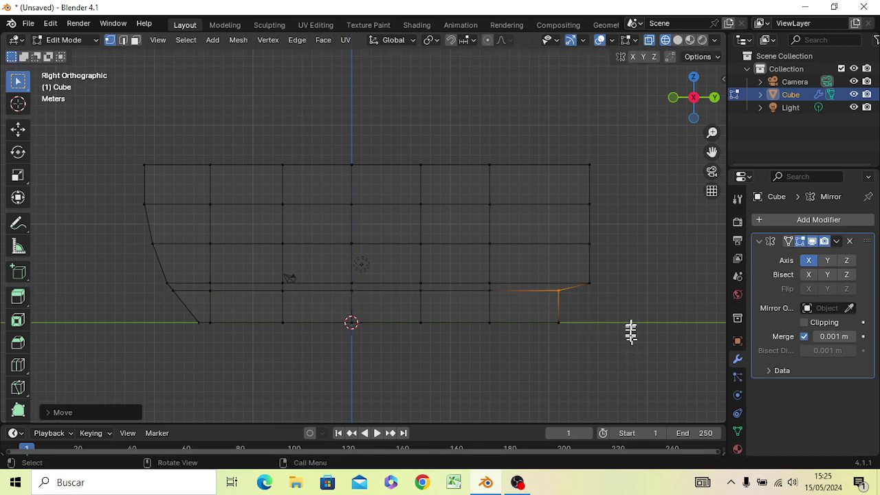
left_click(650, 202)
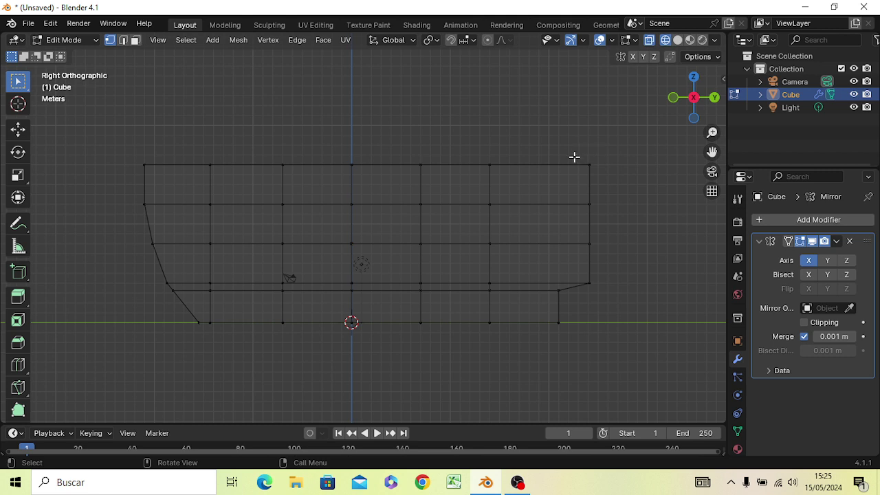
left_click_drag(573, 158, 620, 286)
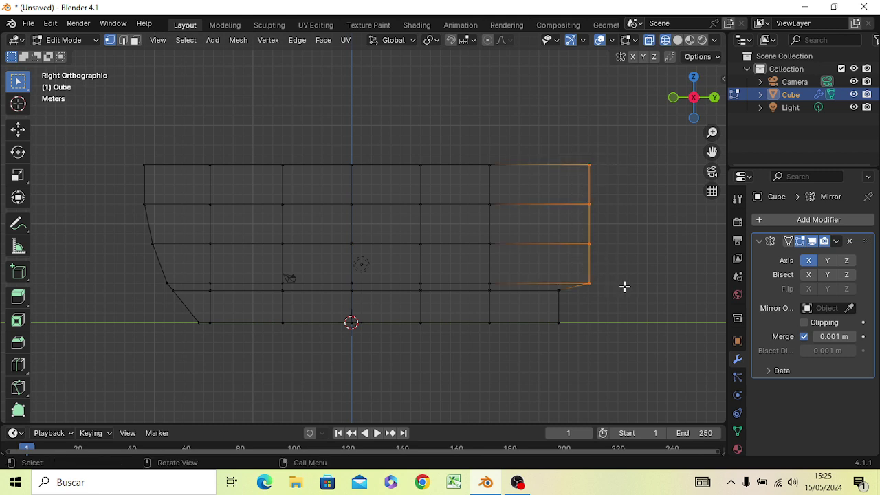
Slide the end vertex column along Y into a flat, near-vertical transom, then deselect it.
key("g")
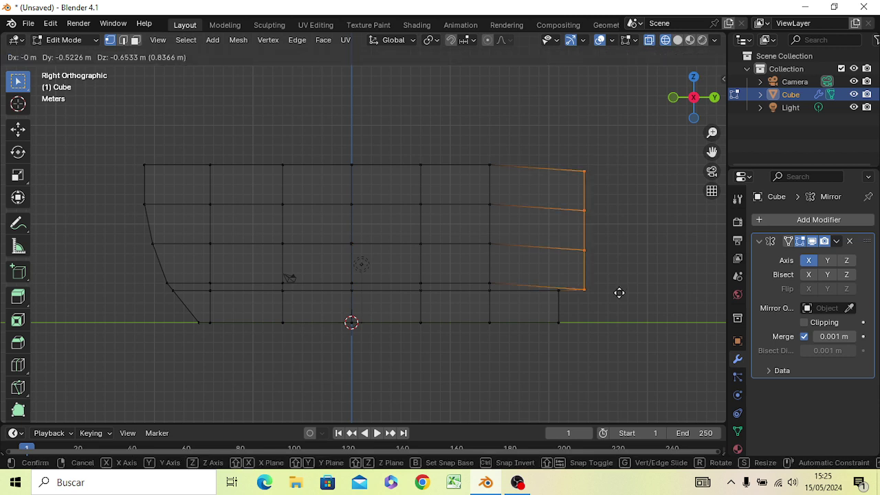
key("y")
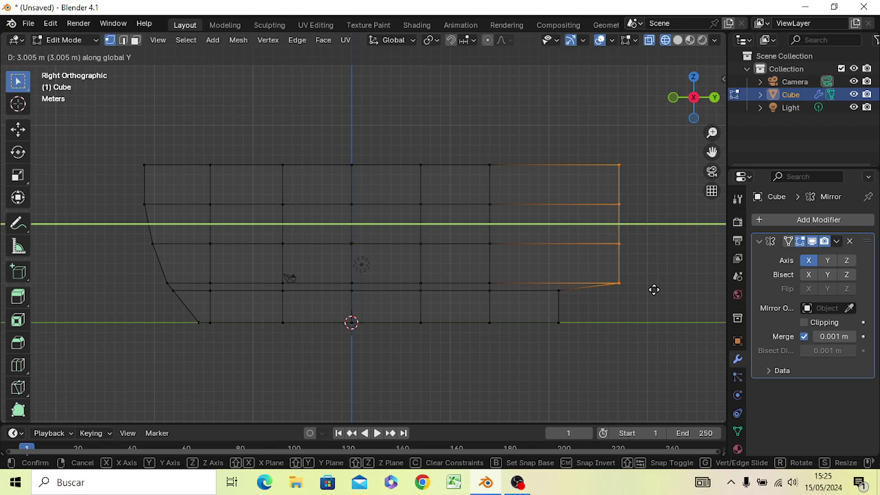
left_click(653, 289)
mouse_move(636, 324)
middle_mouse_down()
mouse_move(547, 274)
mouse_move(493, 309)
mouse_move(477, 292)
mouse_move(507, 319)
mouse_move(569, 334)
mouse_move(585, 317)
middle_mouse_up()
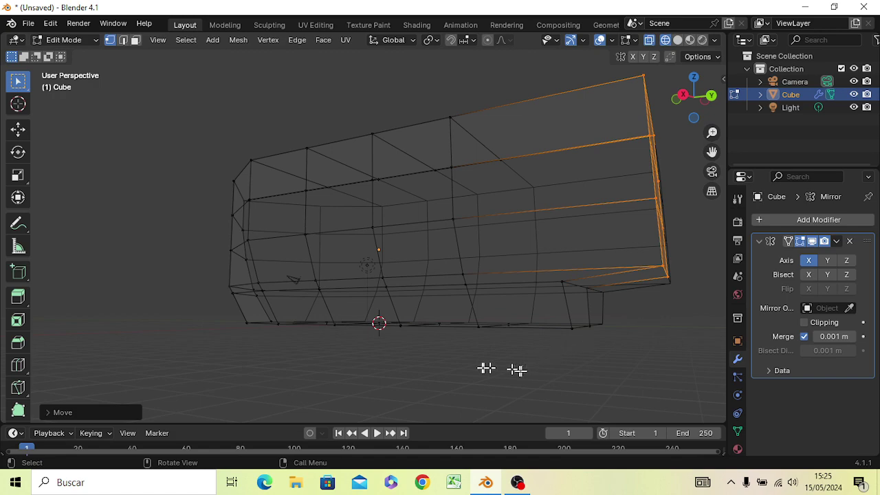
mouse_move(451, 359)
middle_mouse_down()
mouse_move(465, 372)
mouse_move(548, 367)
mouse_move(504, 387)
mouse_move(467, 47)
mouse_move(506, 378)
mouse_move(609, 350)
mouse_move(549, 413)
mouse_move(412, 377)
mouse_move(678, 371)
mouse_move(566, 371)
mouse_move(578, 366)
middle_mouse_up()
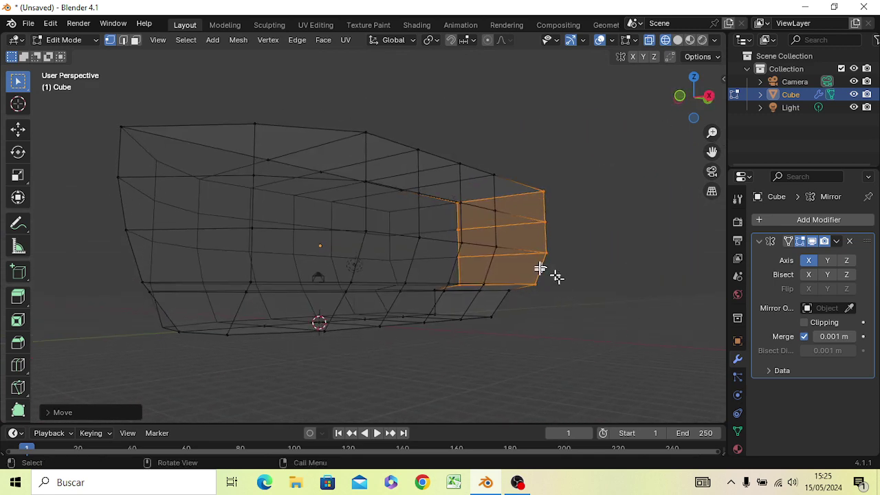
mouse_move(580, 289)
middle_mouse_down()
mouse_move(573, 310)
mouse_move(507, 367)
mouse_move(395, 374)
mouse_move(379, 305)
mouse_move(314, 295)
mouse_move(308, 340)
mouse_move(381, 343)
mouse_move(365, 326)
middle_mouse_up()
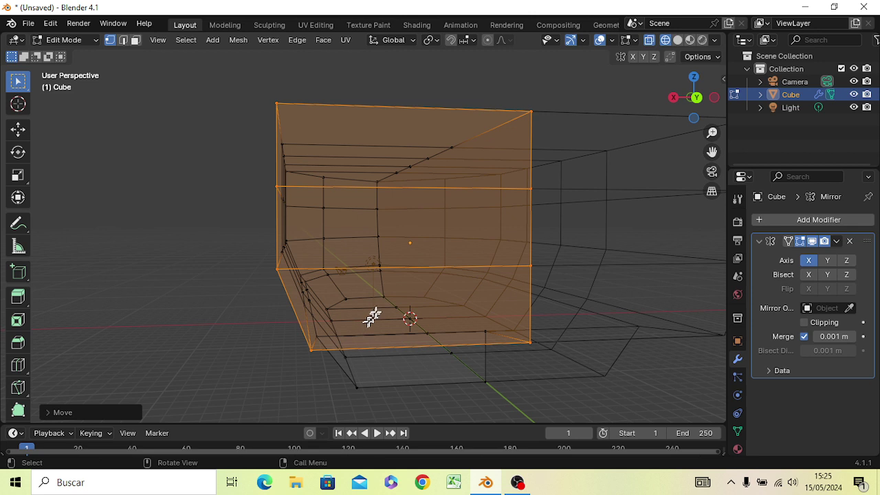
left_click(145, 229)
key("z")
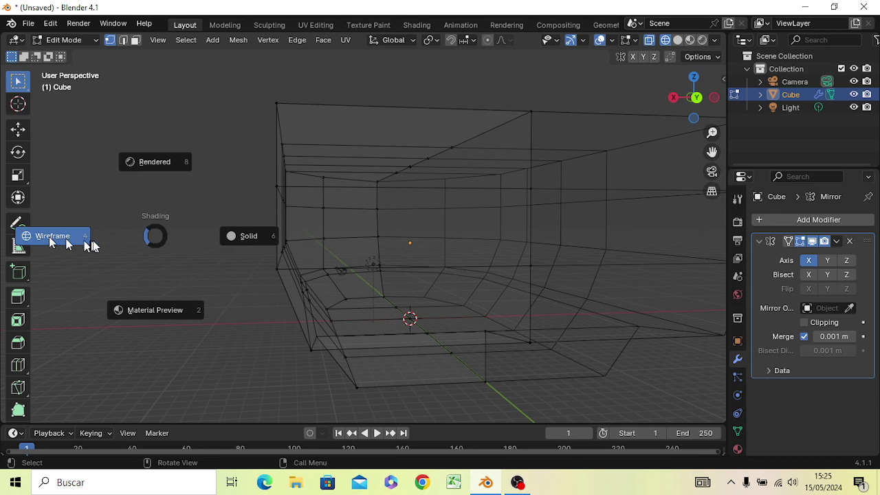
Return the viewport to solid shading and zoom out to see the whole hull.
left_click(235, 239)
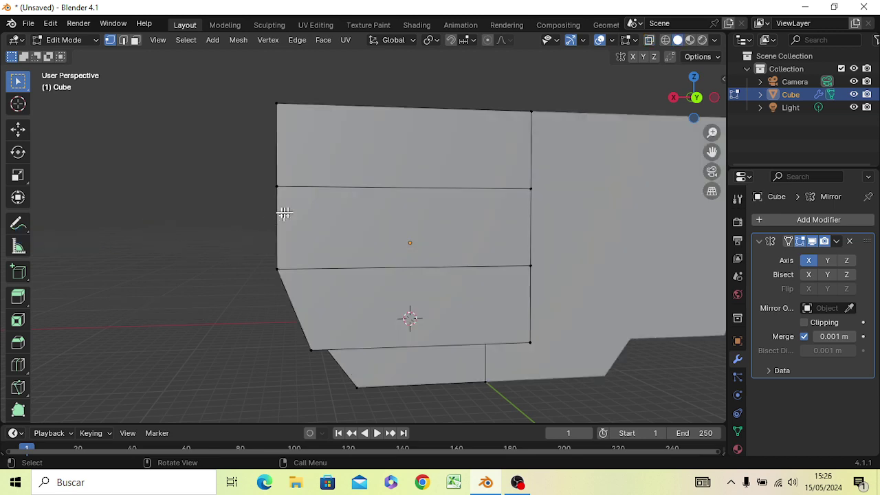
mouse_move(163, 246)
middle_mouse_down()
mouse_move(426, 269)
mouse_move(302, 233)
mouse_move(309, 241)
middle_mouse_up()
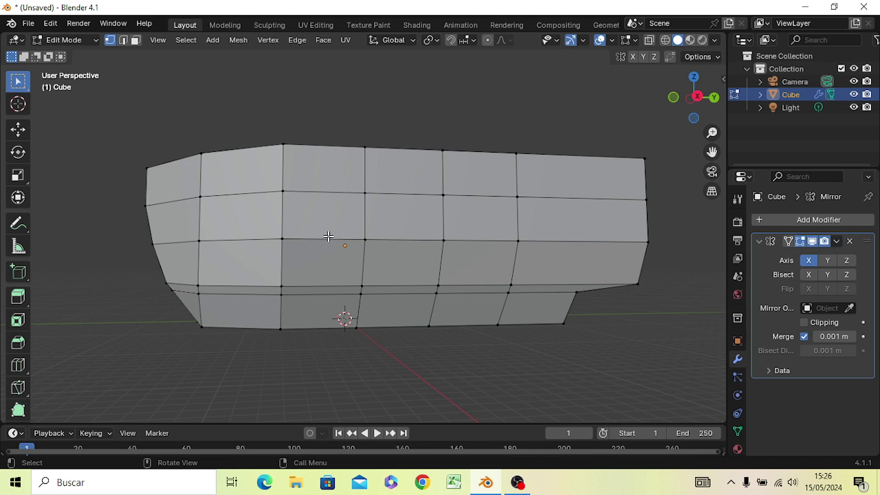
scroll(467, 258, "down", 1)
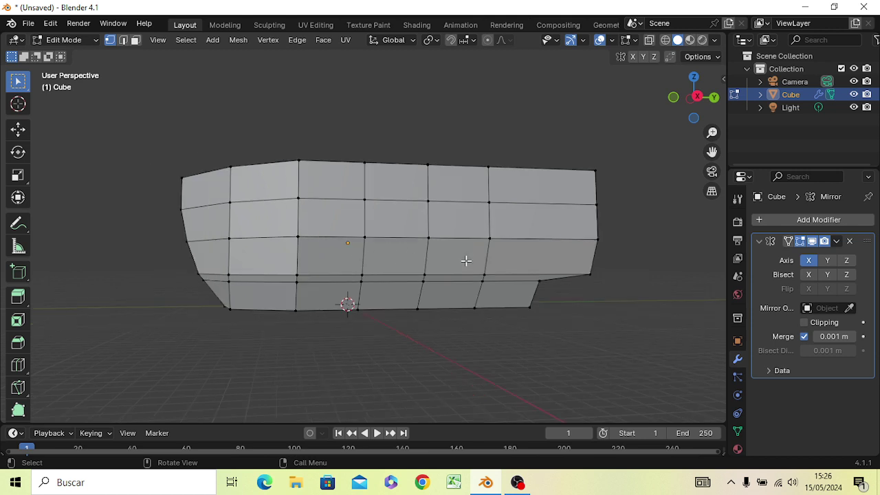
scroll(465, 260, "down", 2)
mouse_move(501, 325)
middle_mouse_down()
mouse_move(469, 342)
mouse_move(479, 345)
middle_mouse_up()
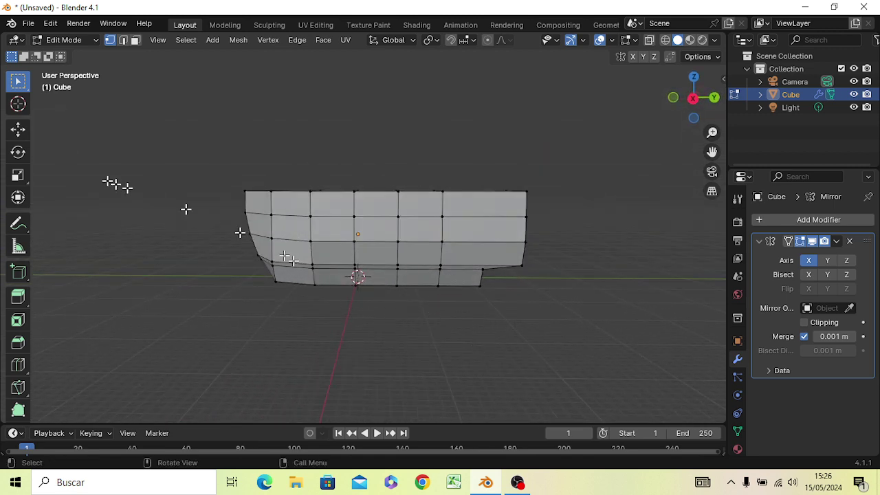
Save the scene as FabioCorazonArdiente.blend in the Documents folder.
left_click(25, 24)
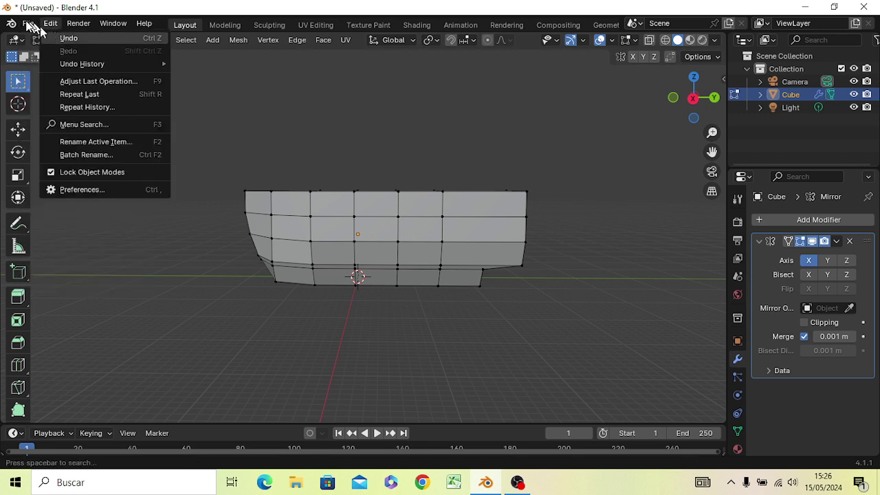
left_click(24, 26)
left_click(30, 25)
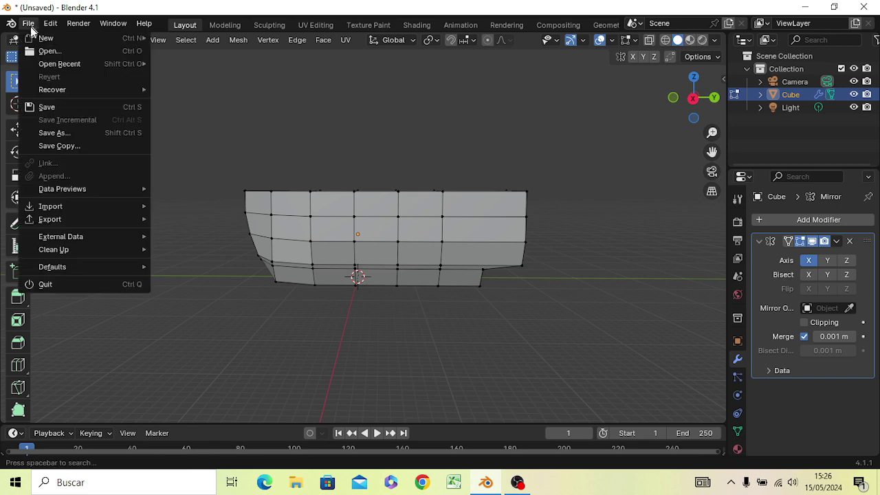
left_click(55, 133)
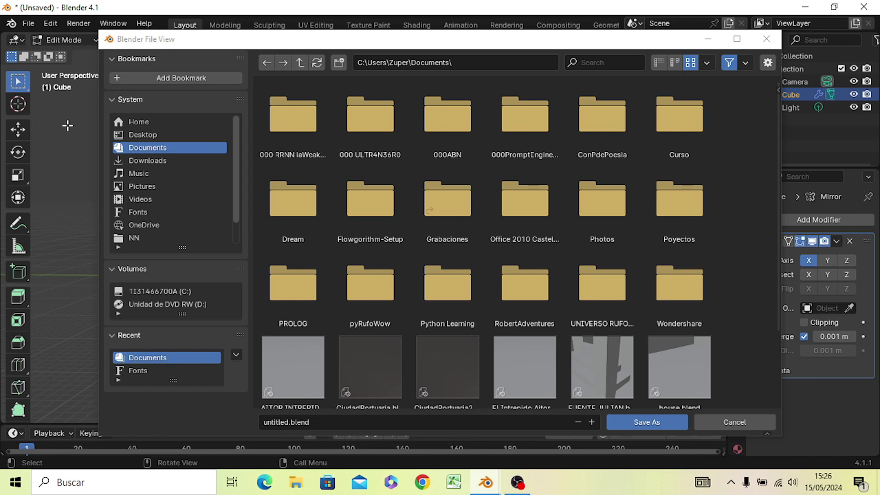
left_click(320, 421)
left_click(320, 421)
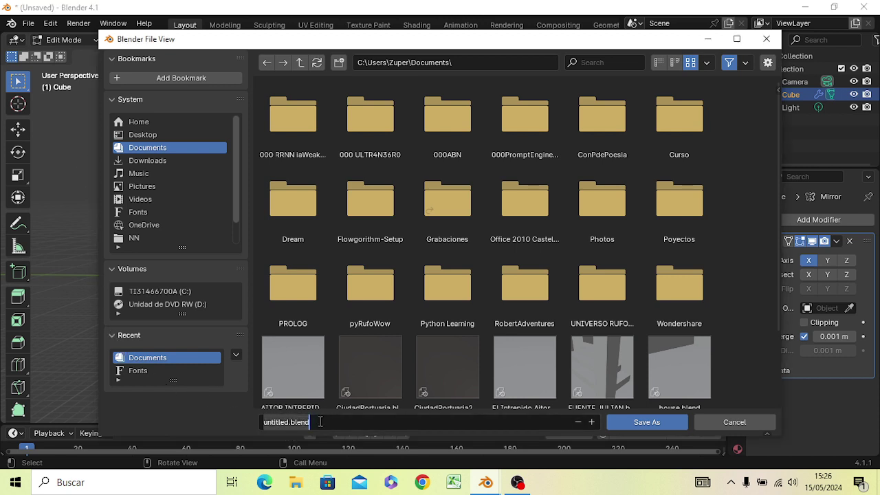
type("FabioCorazonAr")
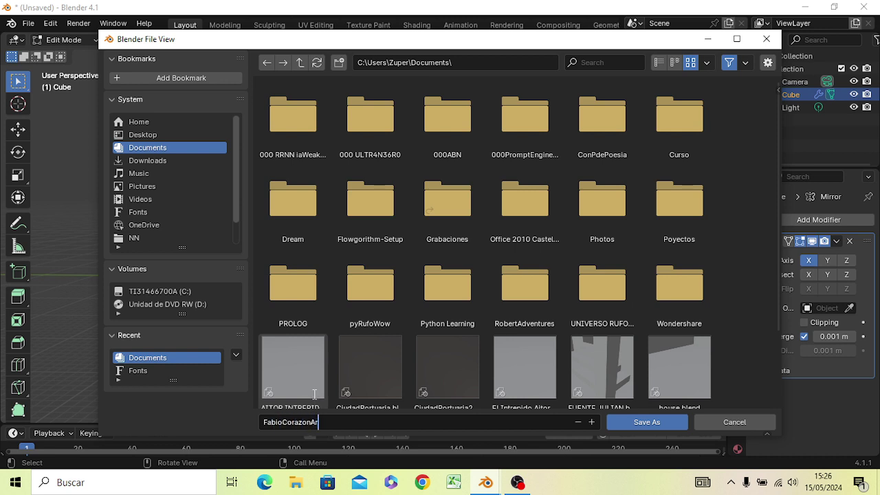
type("diente")
key("Return")
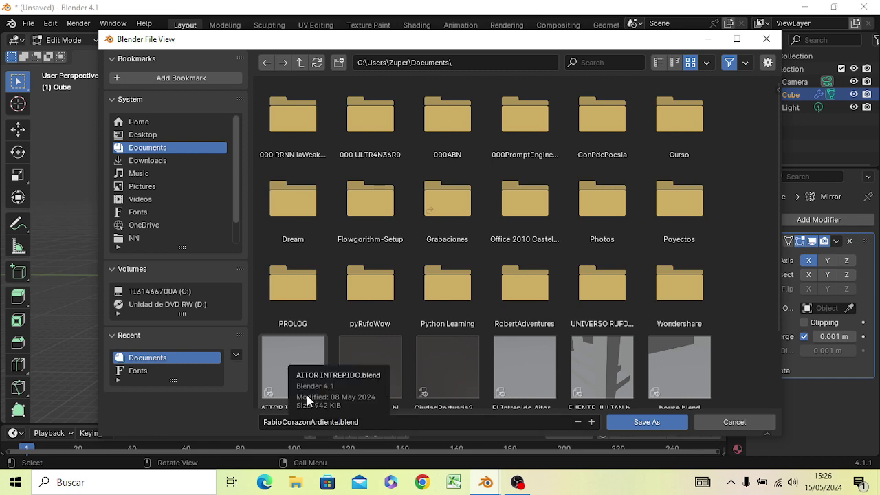
key("Return")
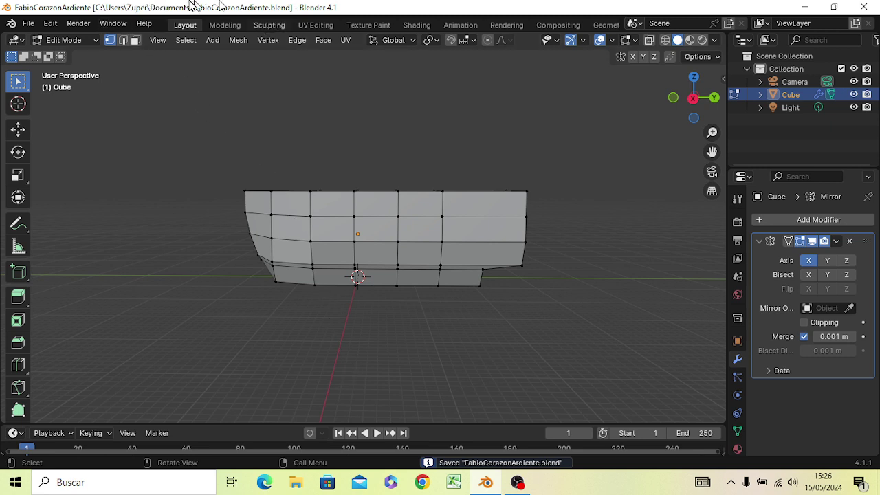
scroll(424, 356, "up", 1)
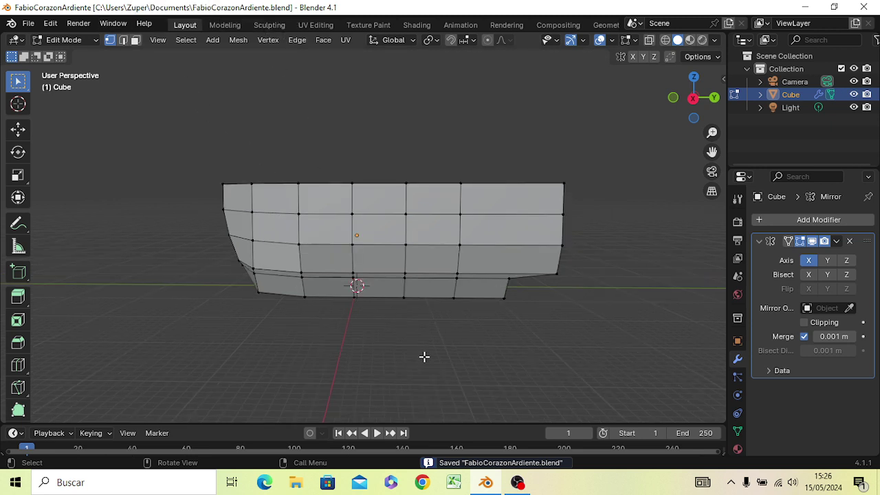
scroll(424, 356, "up", 1)
scroll(426, 357, "up", 1)
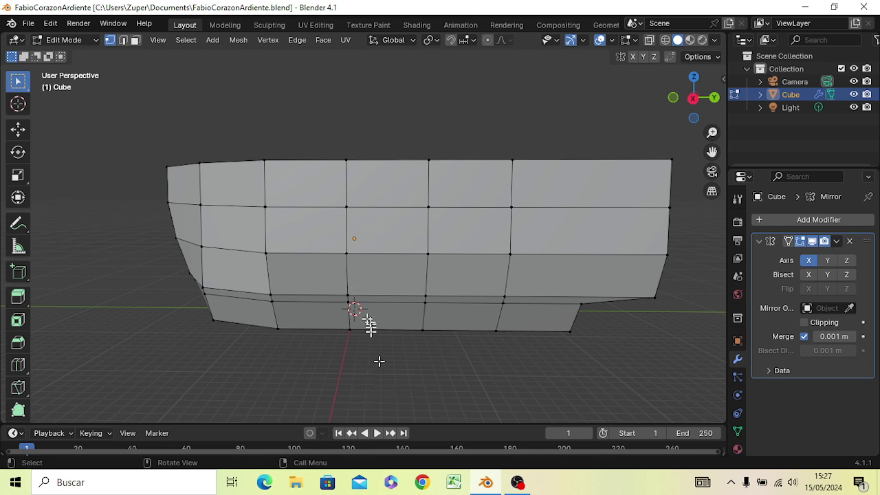
View the hull in Right Orthographic (numpad 3).
key("KP_3")
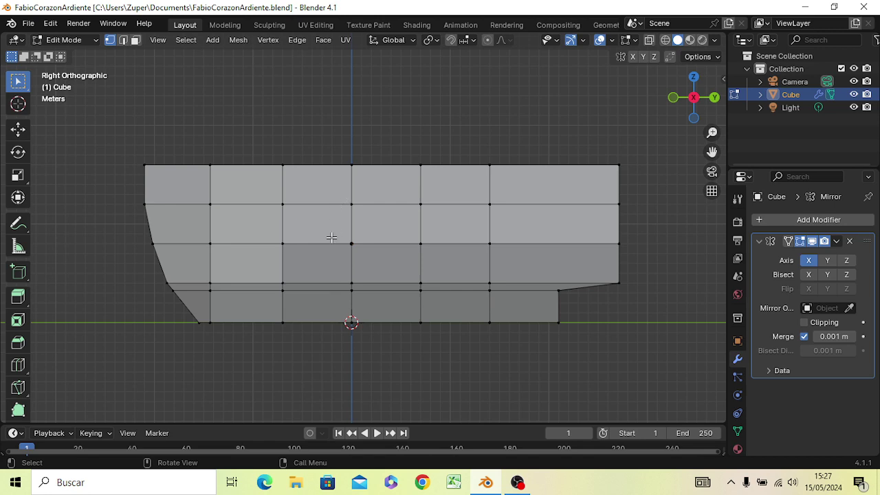
mouse_move(367, 275)
middle_mouse_down()
mouse_move(415, 312)
mouse_move(426, 304)
mouse_move(417, 336)
mouse_move(318, 269)
mouse_move(371, 251)
mouse_move(406, 298)
mouse_move(359, 296)
mouse_move(371, 288)
middle_mouse_up()
key("KP_3")
Cut two vertical edge loops, through the middle column and the column right of centre.
key("ctrl+r")
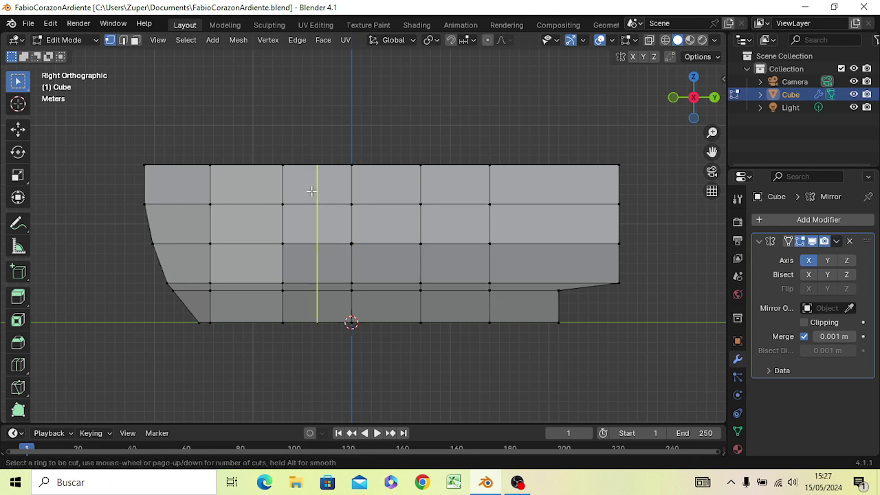
left_click(311, 191)
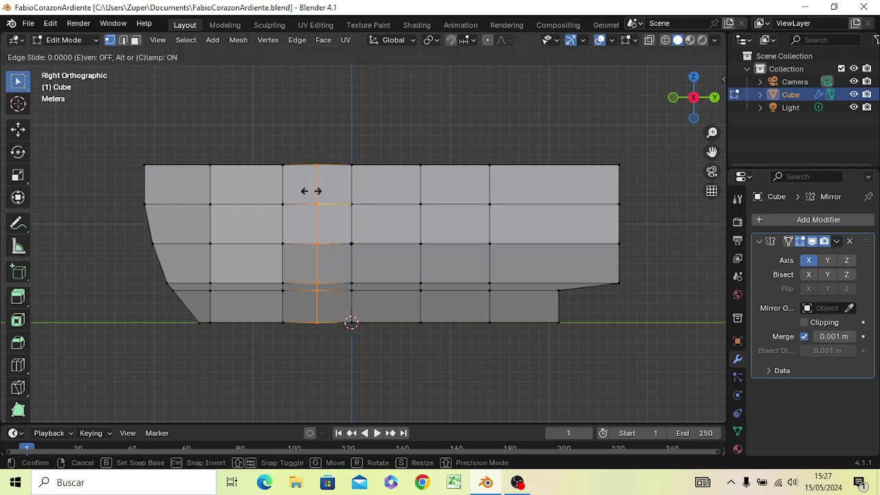
left_click(311, 190)
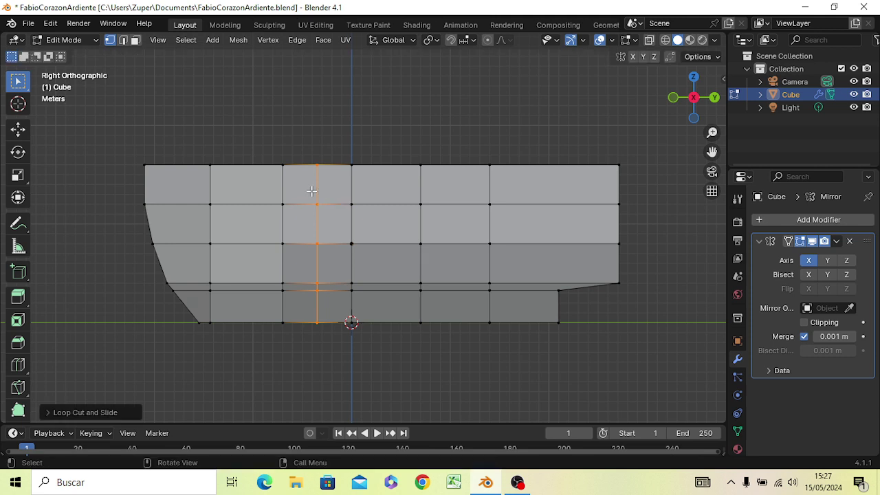
left_click(423, 126)
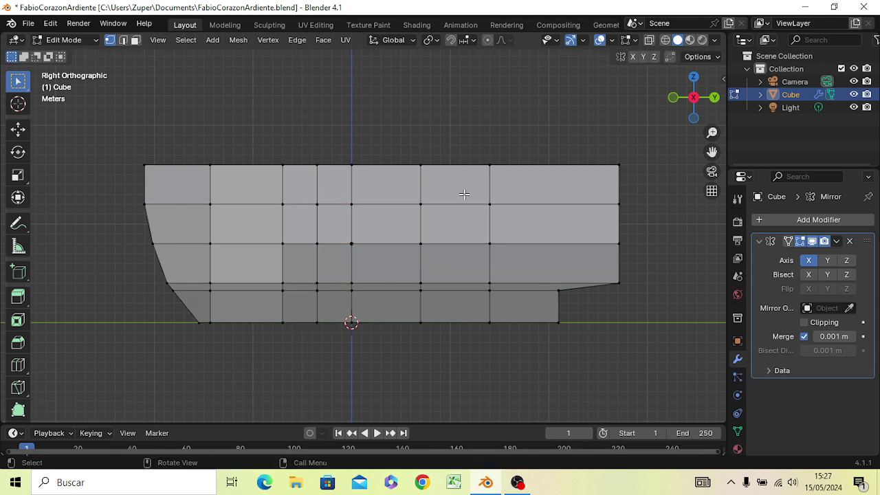
key("ctrl")
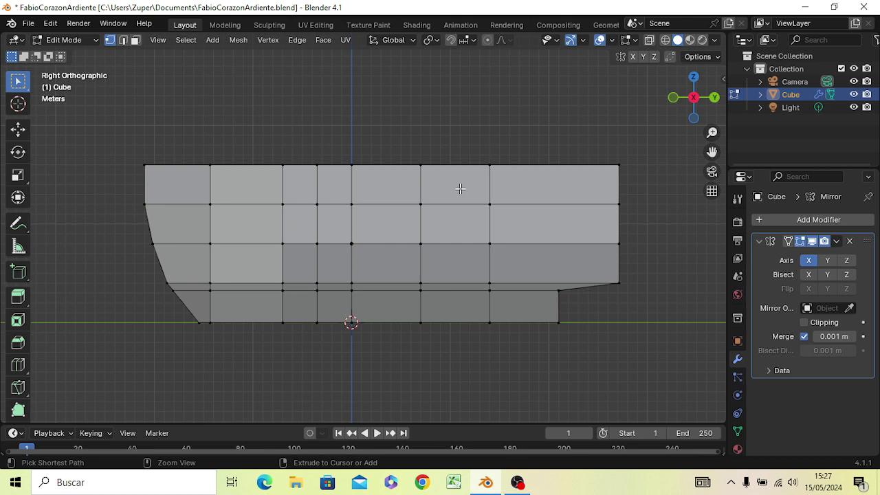
key("ctrl+r")
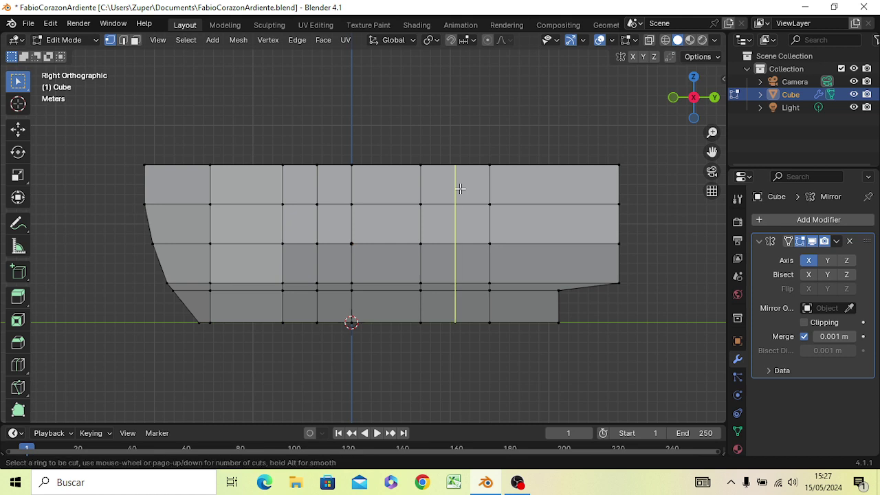
left_click(460, 189)
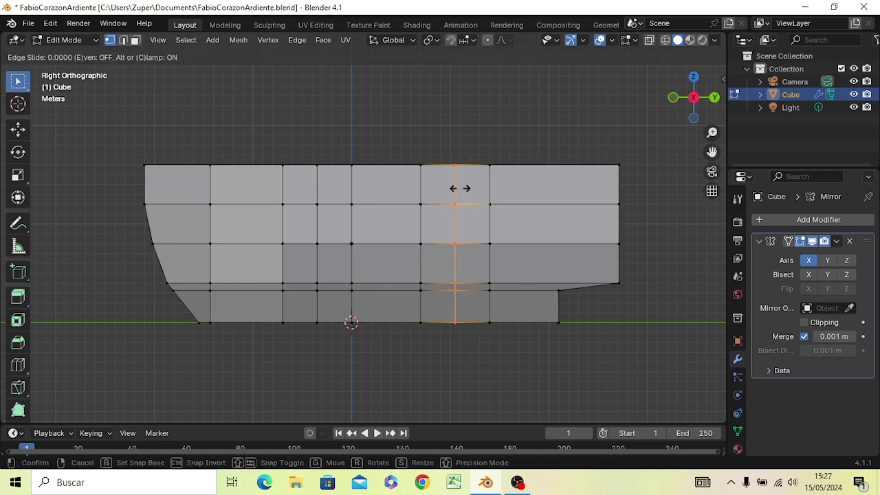
left_click(460, 188)
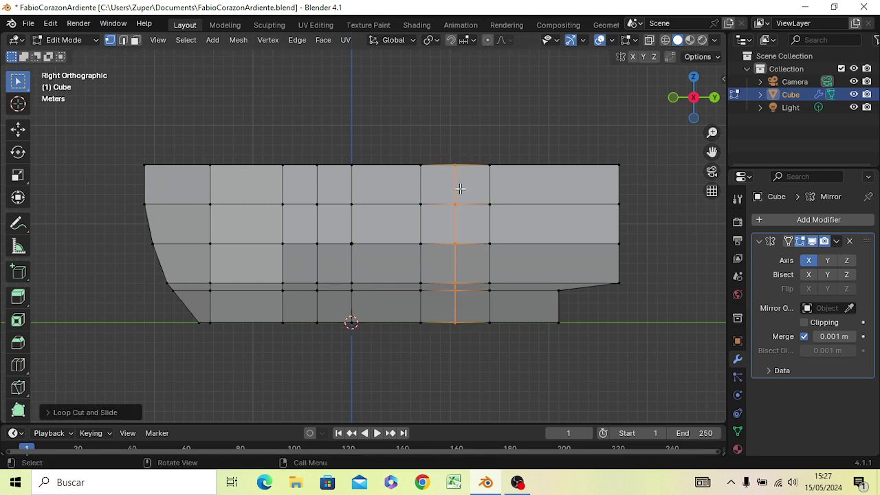
left_click(490, 164)
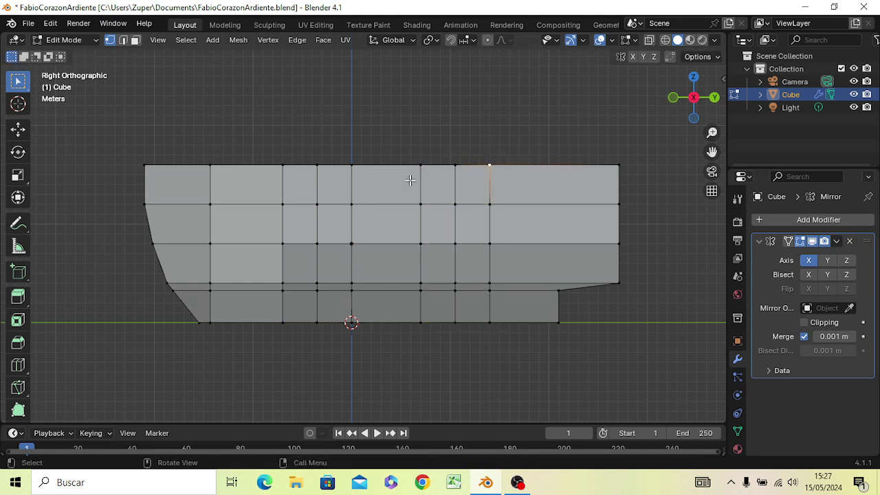
Add a third vertical edge loop beside the hull's centre, checking it in perspective.
mouse_move(360, 195)
middle_mouse_down()
mouse_move(375, 294)
mouse_move(460, 308)
mouse_move(591, 298)
mouse_move(516, 340)
mouse_move(507, 328)
mouse_move(403, 300)
mouse_move(334, 245)
mouse_move(347, 206)
mouse_move(417, 158)
middle_mouse_up()
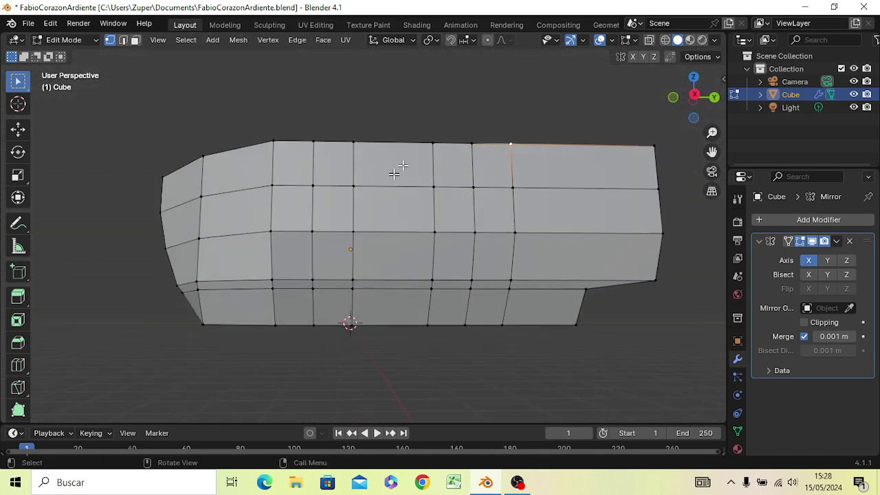
key("ctrl")
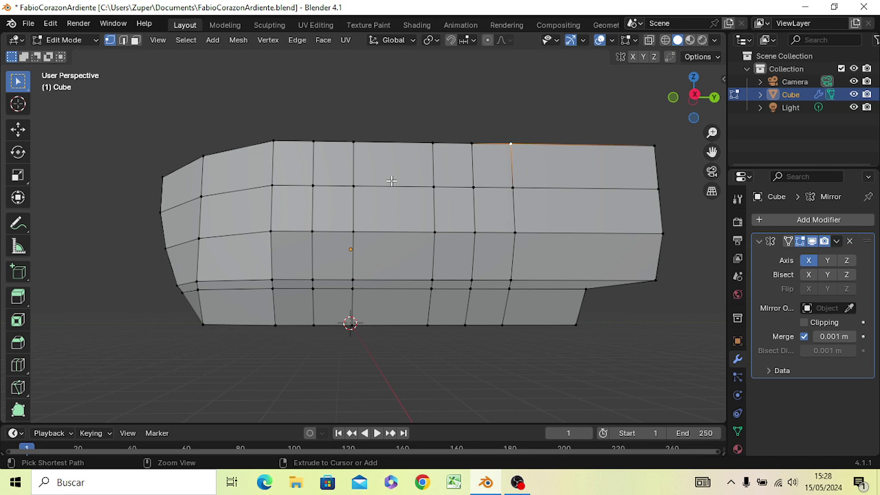
key("ctrl+r")
left_click(391, 180)
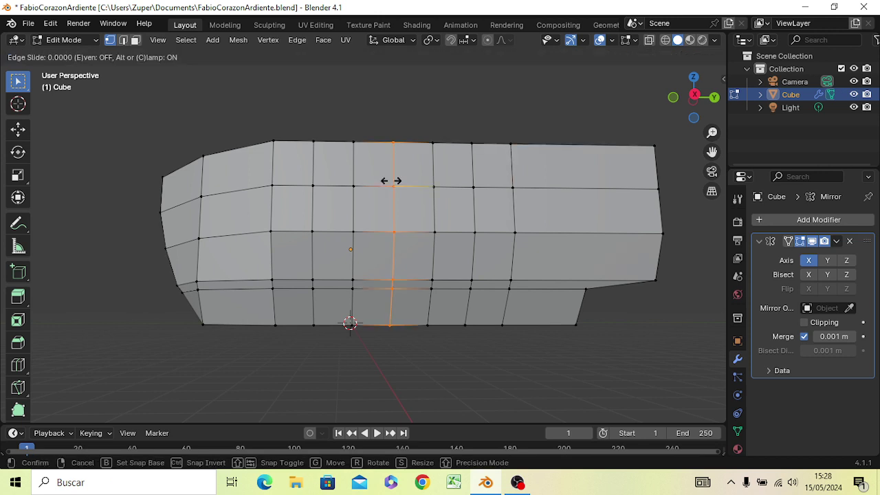
left_click(393, 181)
left_click(465, 99)
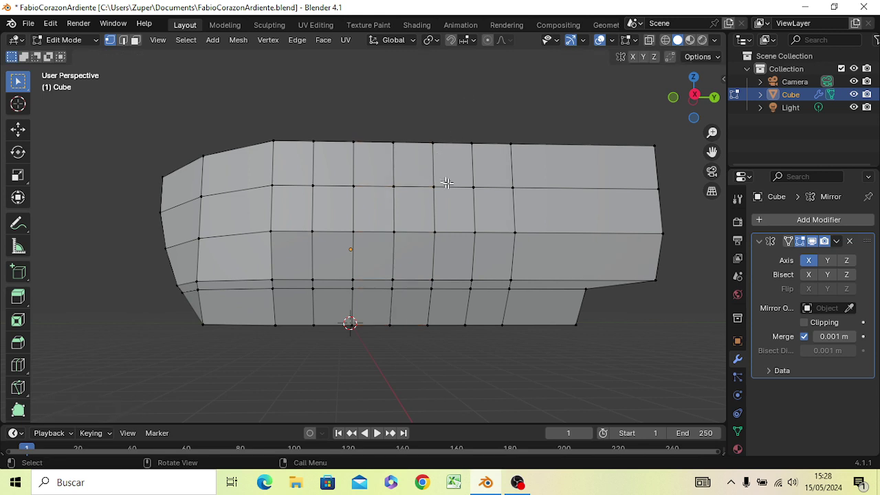
middle_click_drag(444, 183, 444, 216)
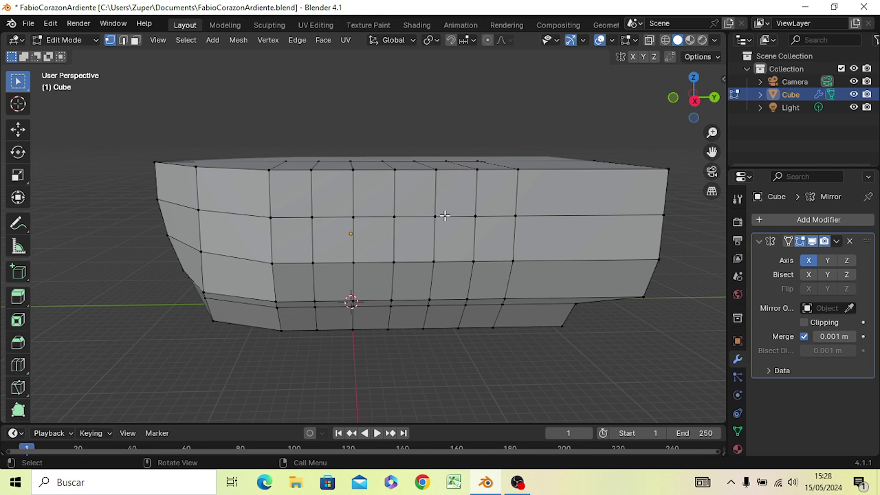
Switch to wireframe in Right Orthographic view and box-select the top-middle vertices.
key("z")
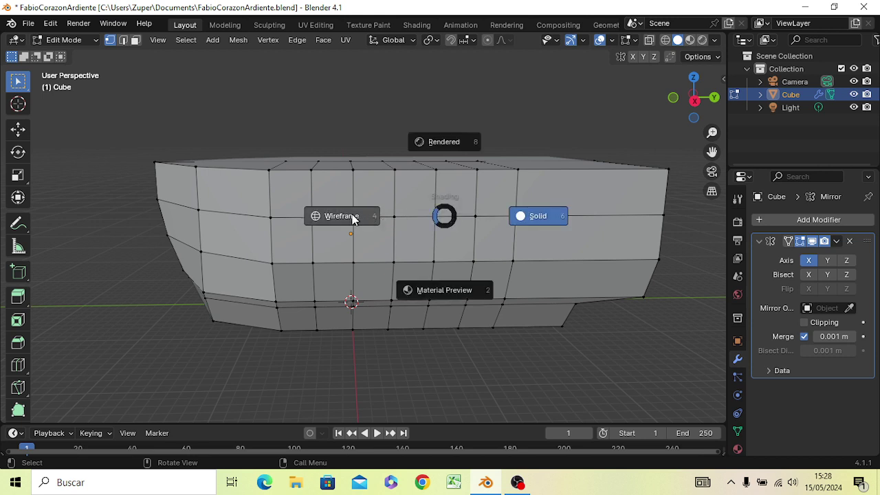
left_click(352, 216)
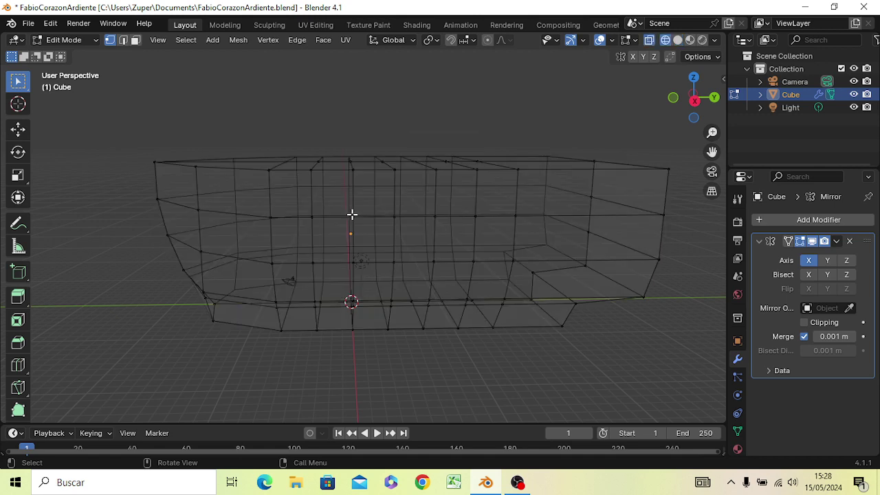
key("KP_3")
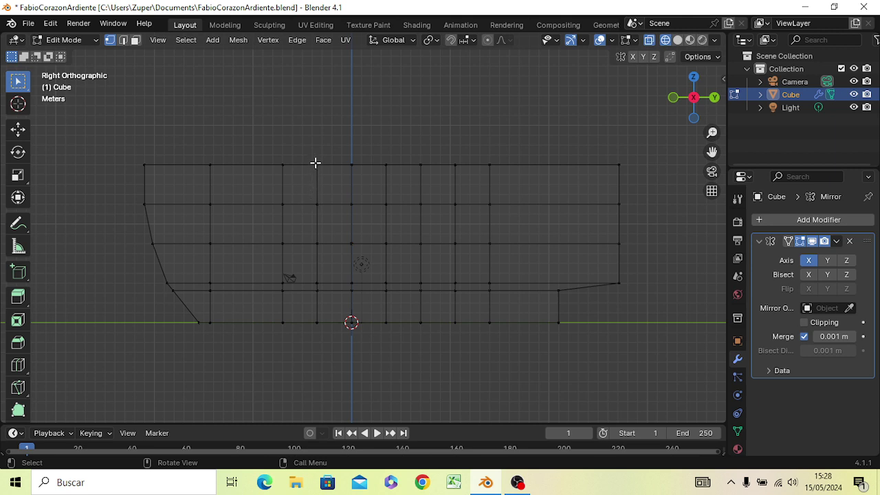
left_click_drag(312, 162, 435, 171)
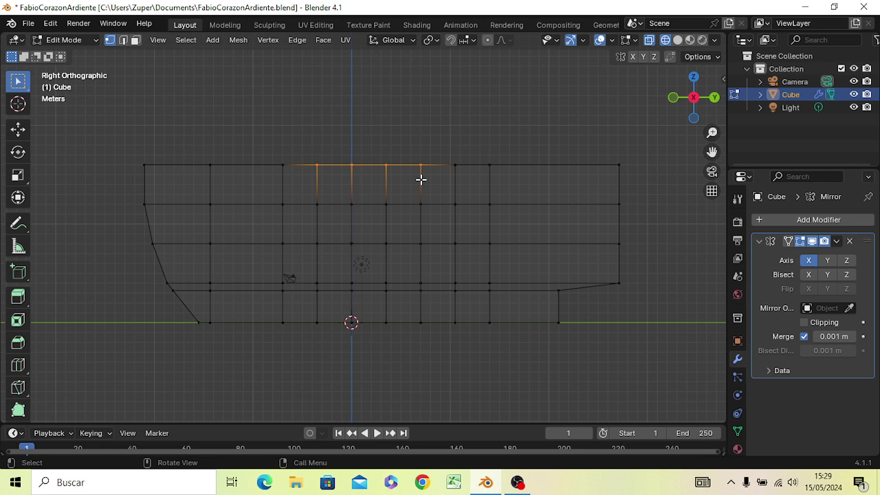
Delete the selected top-middle vertices to open the cabin gap.
key("x")
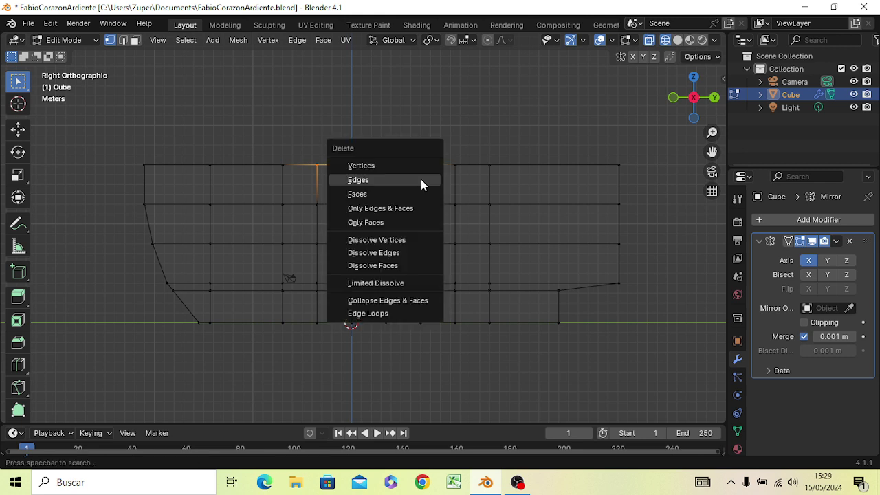
left_click(381, 167)
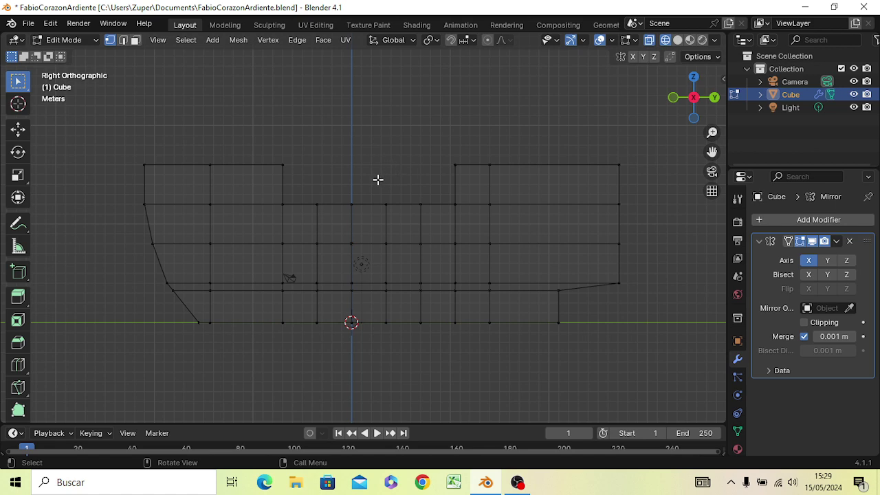
mouse_move(377, 179)
middle_mouse_down()
mouse_move(369, 241)
mouse_move(375, 169)
mouse_move(392, 206)
mouse_move(372, 215)
mouse_move(378, 171)
middle_mouse_up()
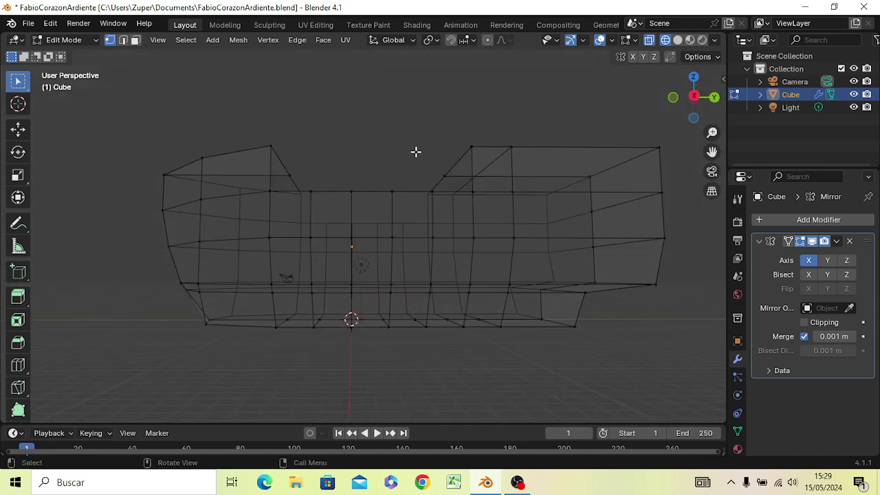
Delete the two vertices below the gap in side view to deepen the cutout.
key("KP_3")
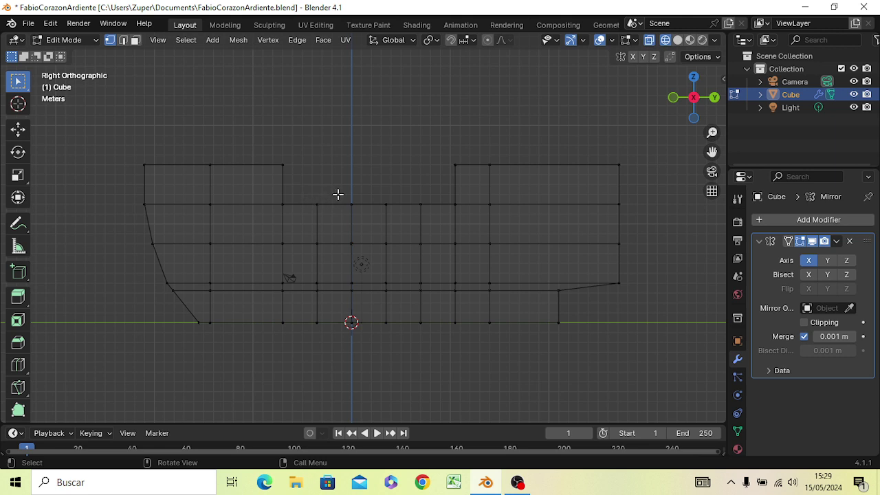
left_click_drag(337, 194, 393, 214)
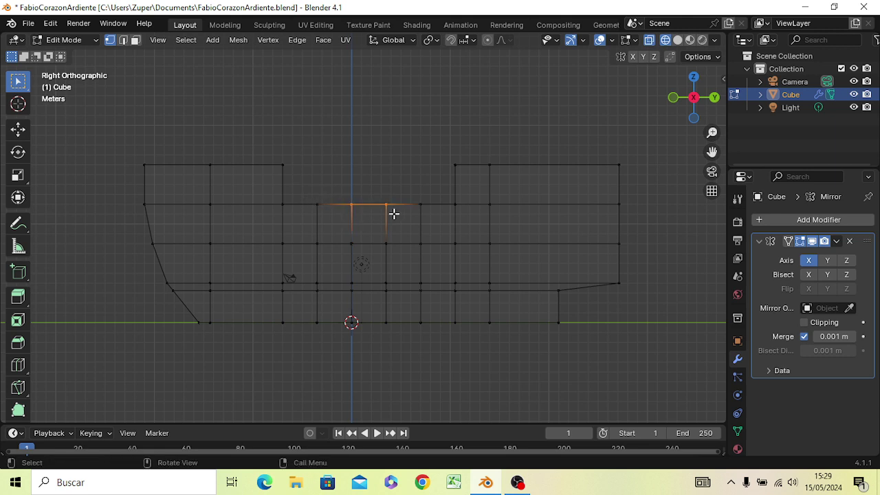
key("x")
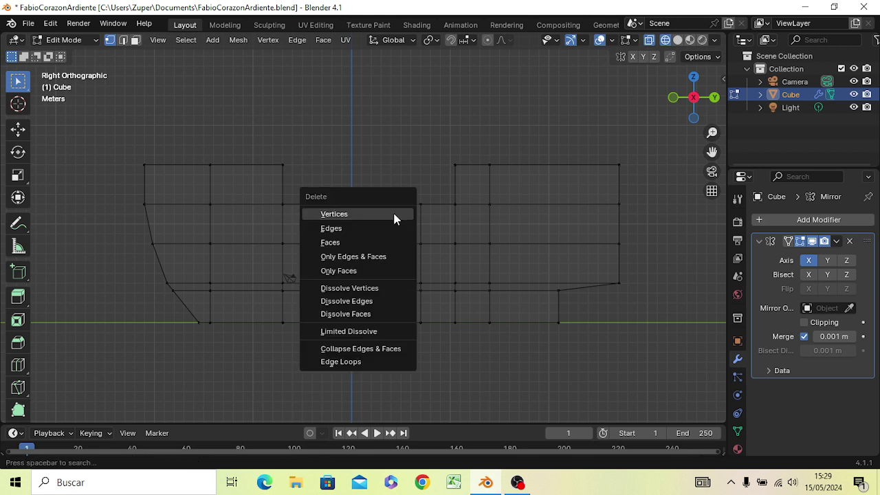
left_click(393, 219)
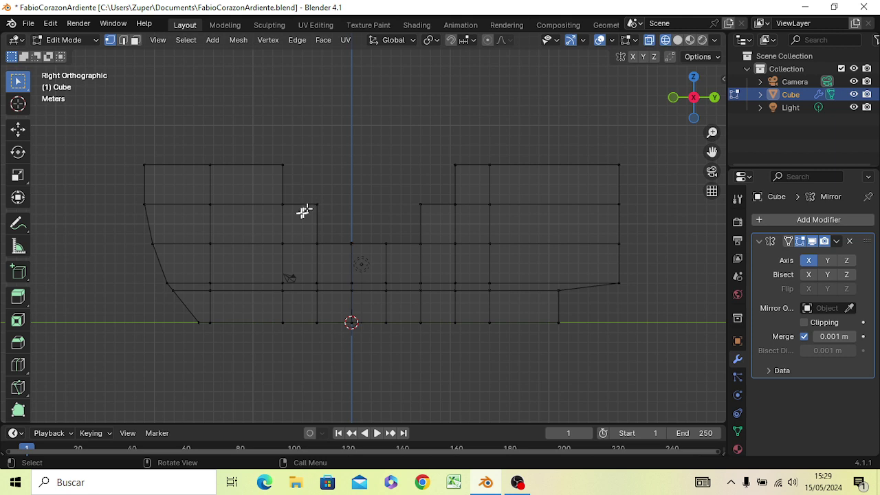
Box-select the cutout's left step corner vertex and test an X move, leaving it in place.
key("b")
left_click_drag(274, 200, 291, 211)
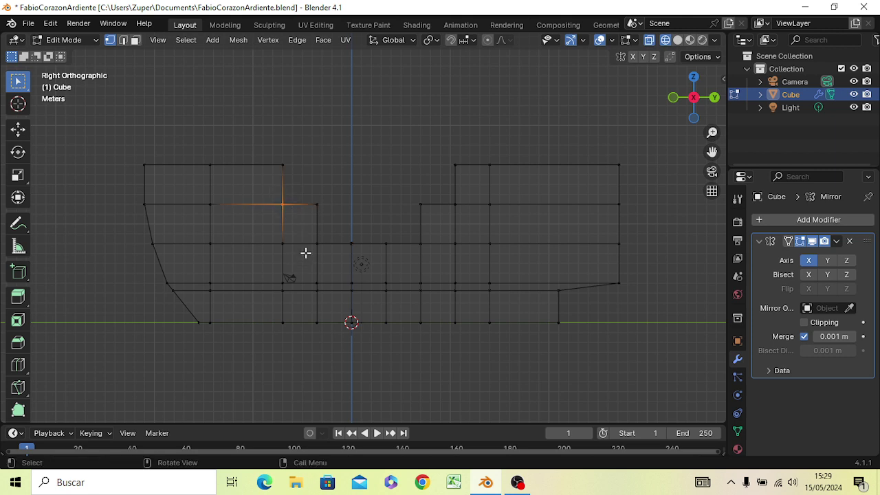
key("g")
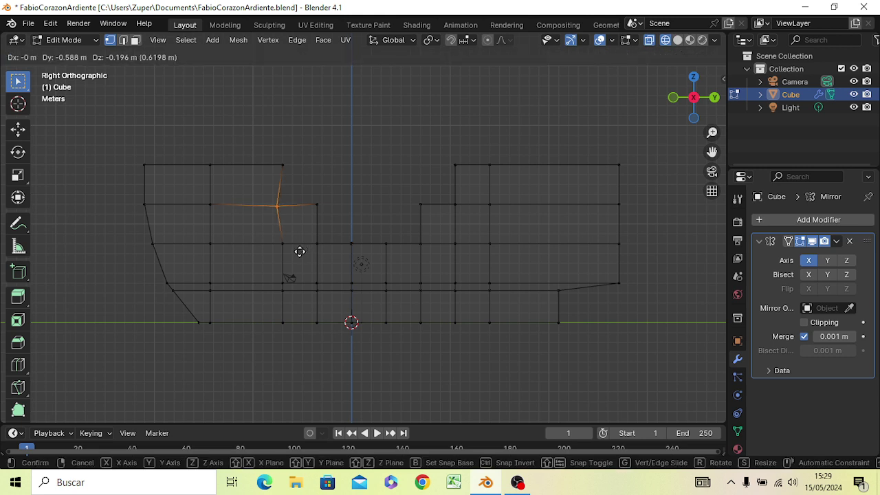
key("x")
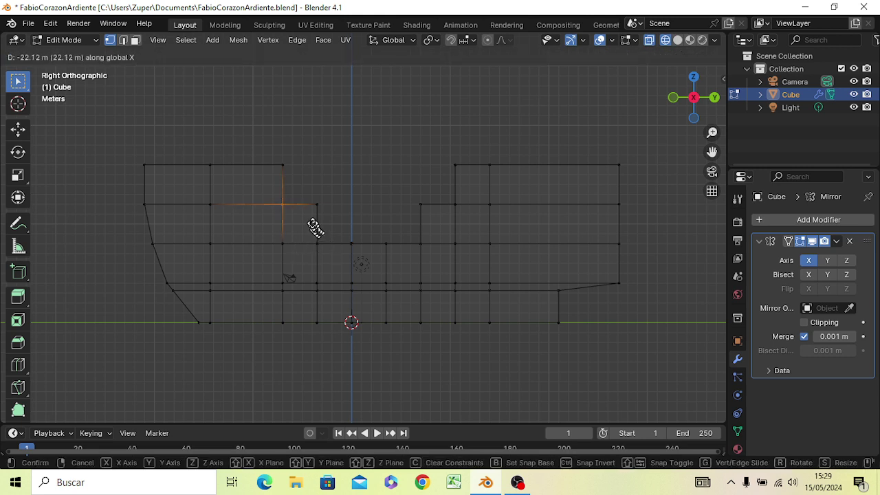
left_click(312, 221)
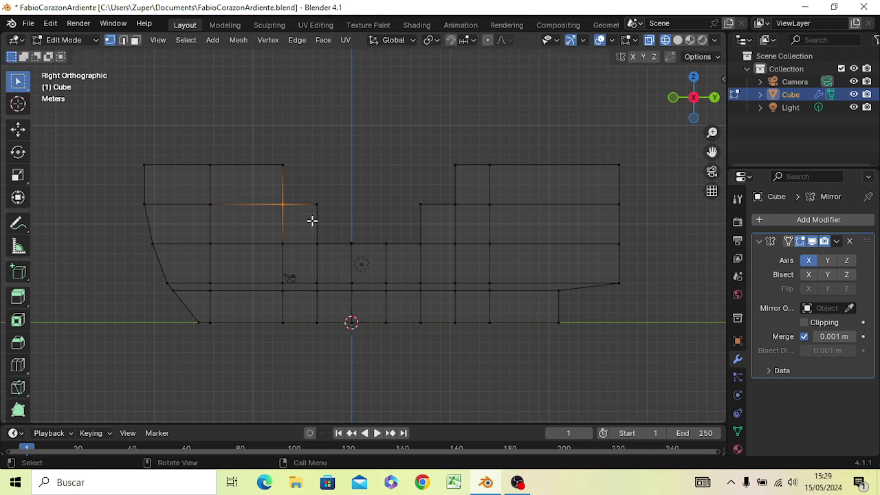
key("alt+a")
Reselect the left corner vertex, shift it along Y, then lift it slightly along Z.
key("b")
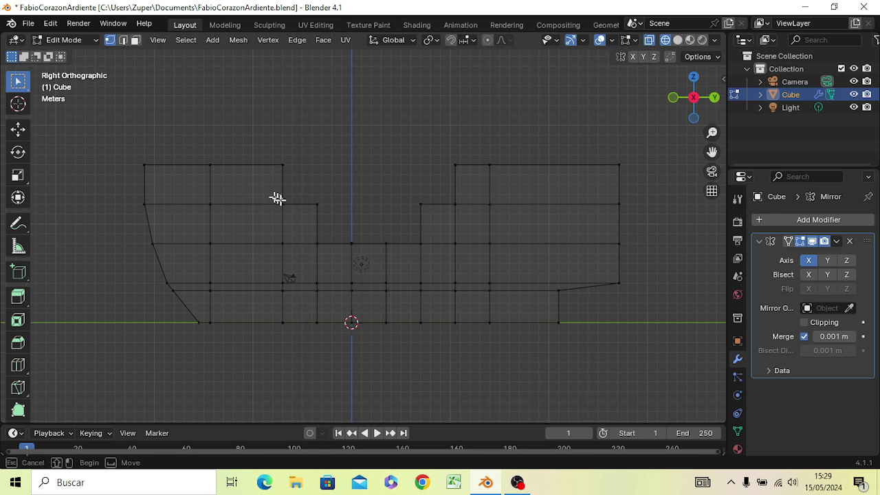
left_click_drag(286, 211, 290, 210)
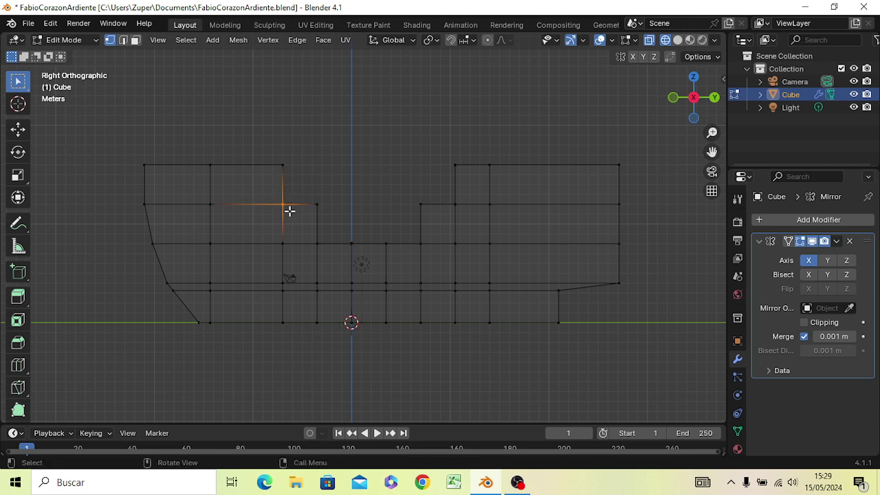
left_click(286, 213)
key("g")
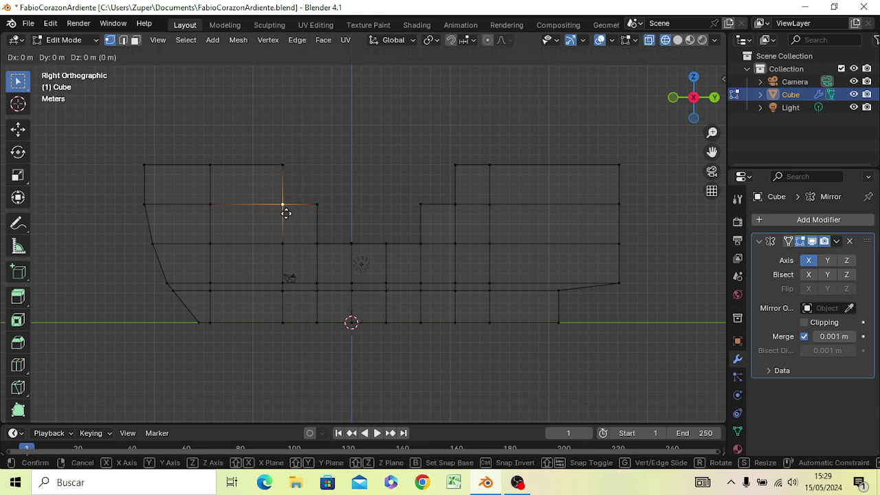
key("y")
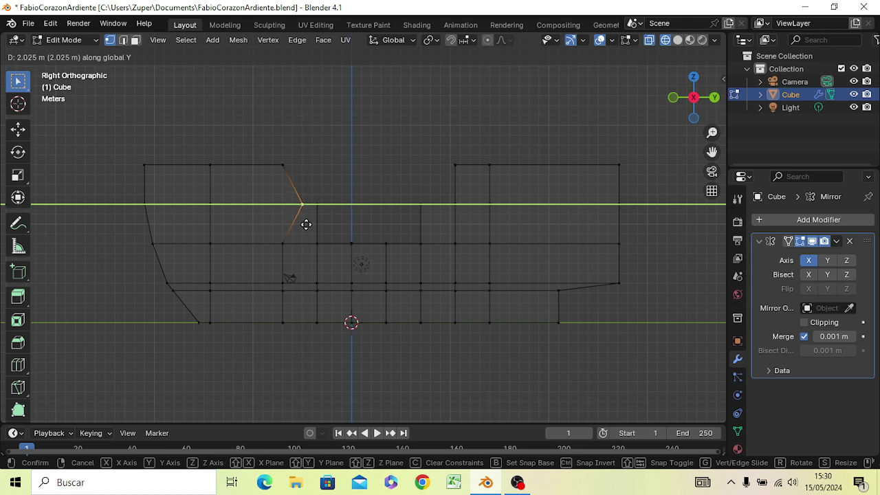
left_click(306, 224)
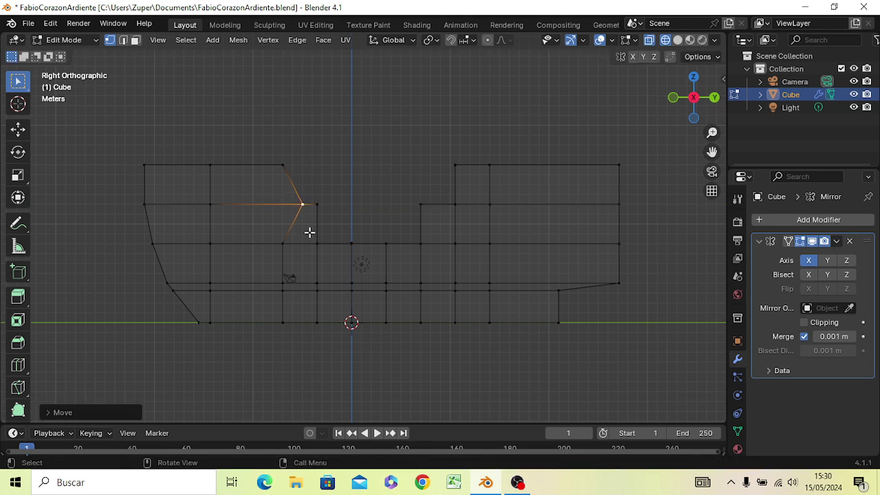
key("g")
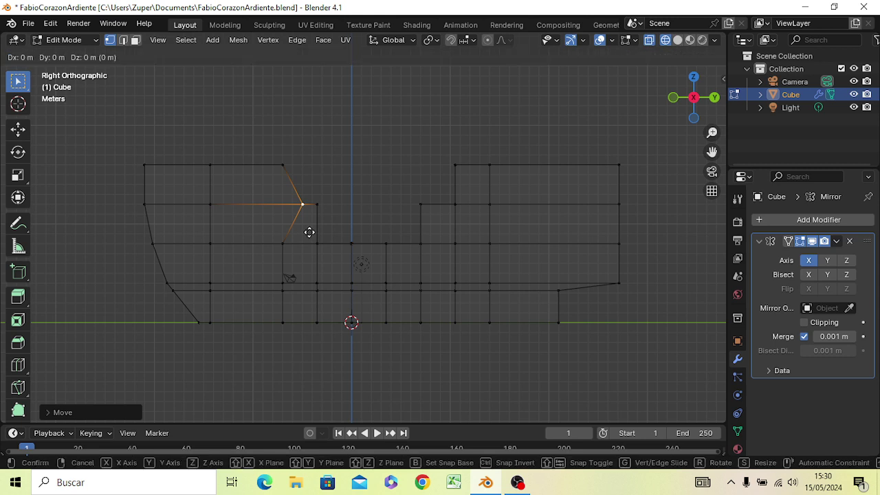
key("z")
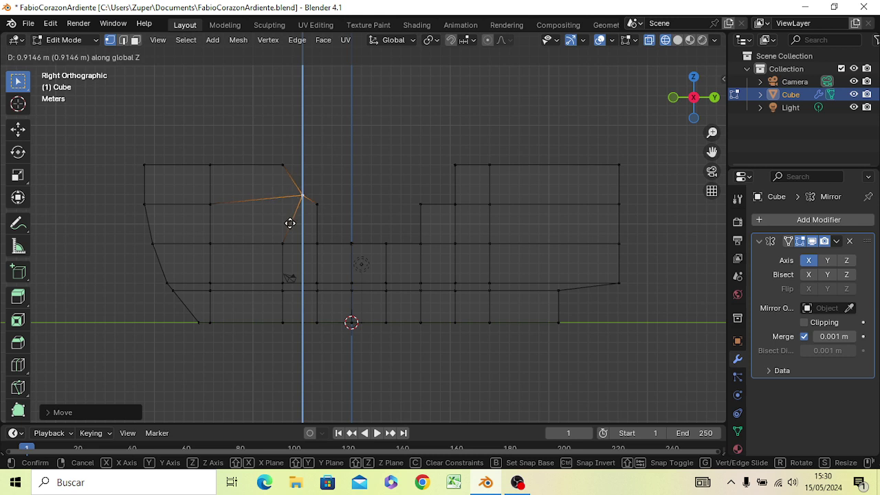
left_click(290, 224)
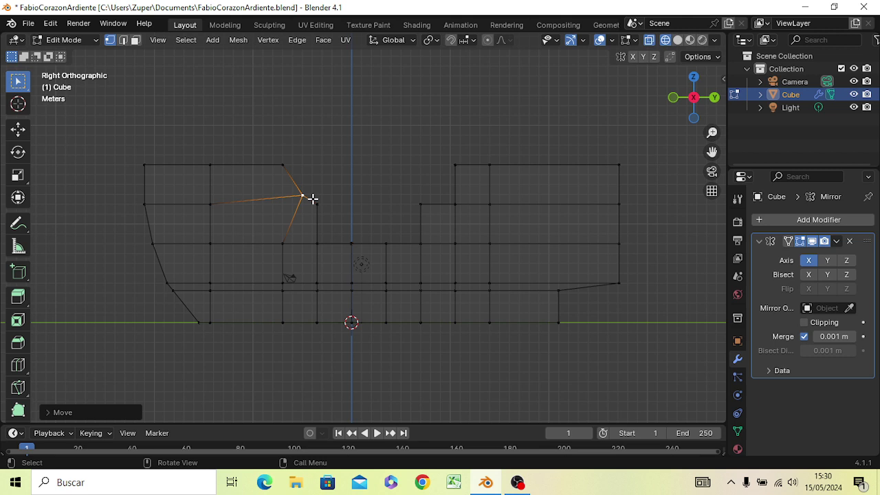
Lower the neighbouring cutout corner vertex along Z to try rounding the corner.
left_click_drag(313, 198, 325, 215)
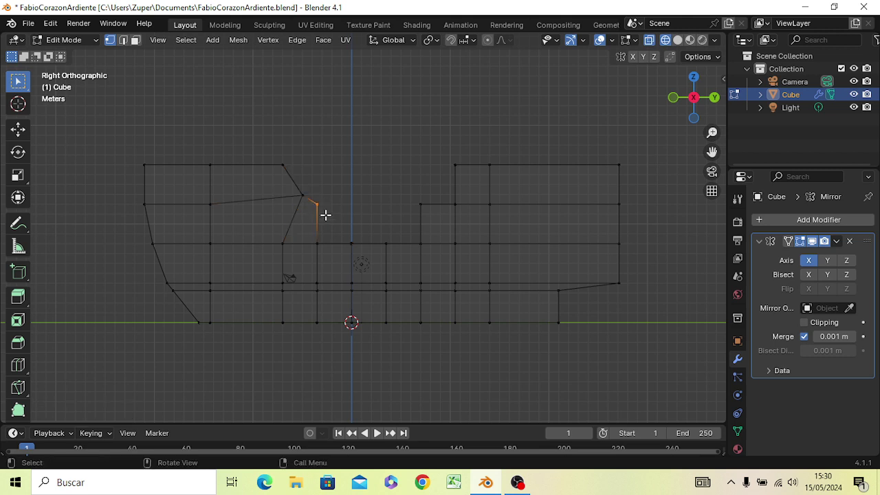
key("g")
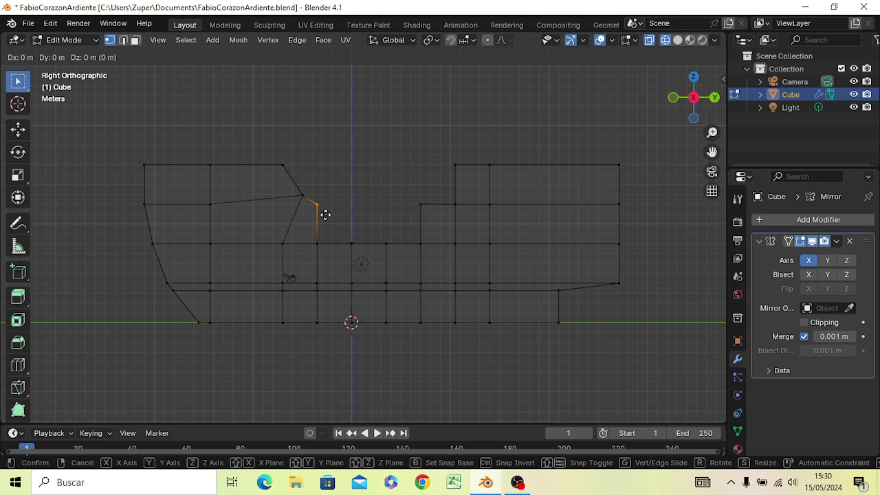
key("z")
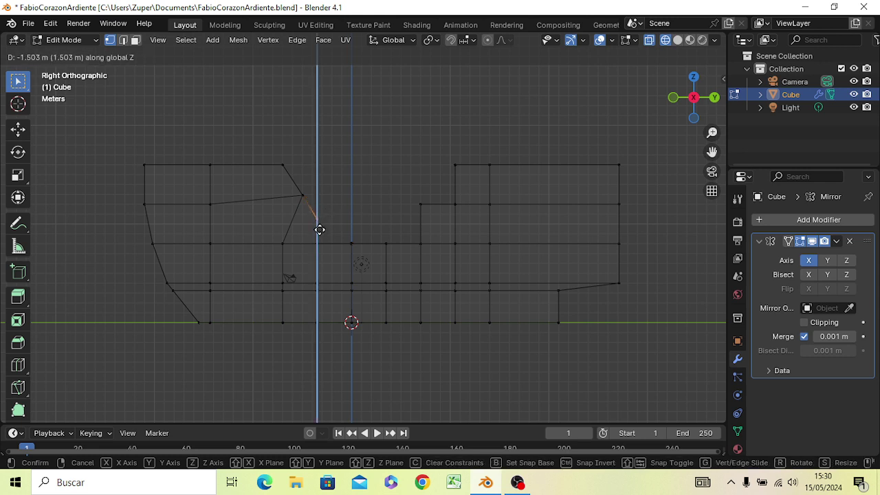
left_click(320, 234)
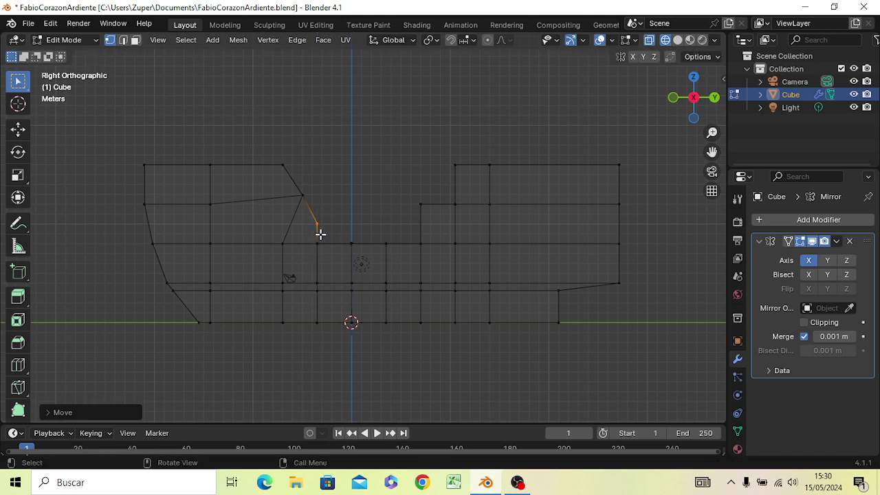
Slide the upper and lower inner corner vertices left along the Y axis.
left_click_drag(296, 192, 308, 204)
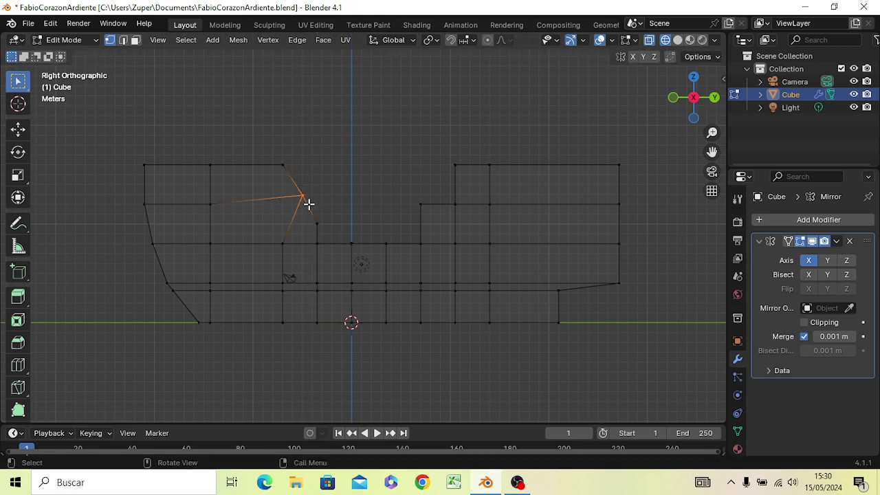
left_click(316, 206)
left_click(311, 201)
key("g")
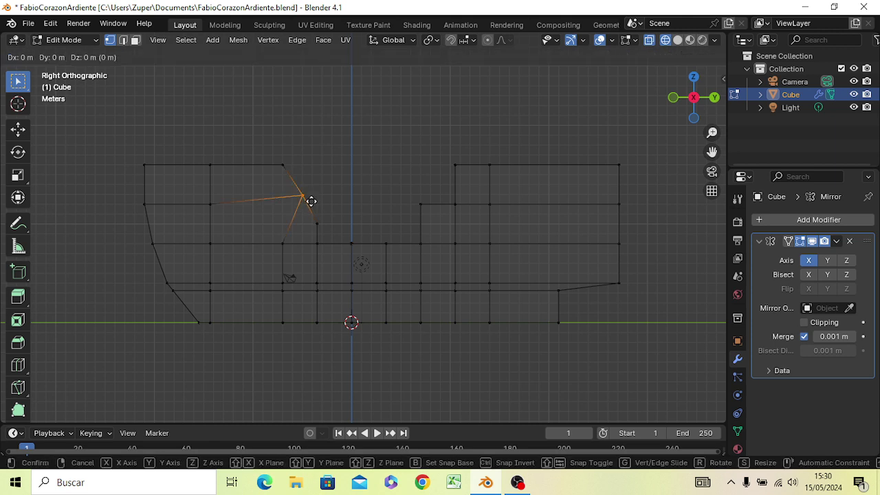
key("y")
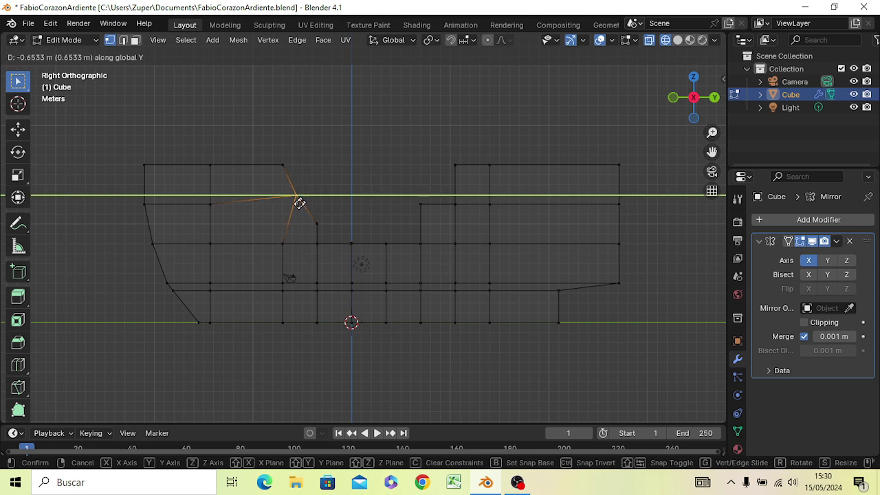
left_click(301, 205)
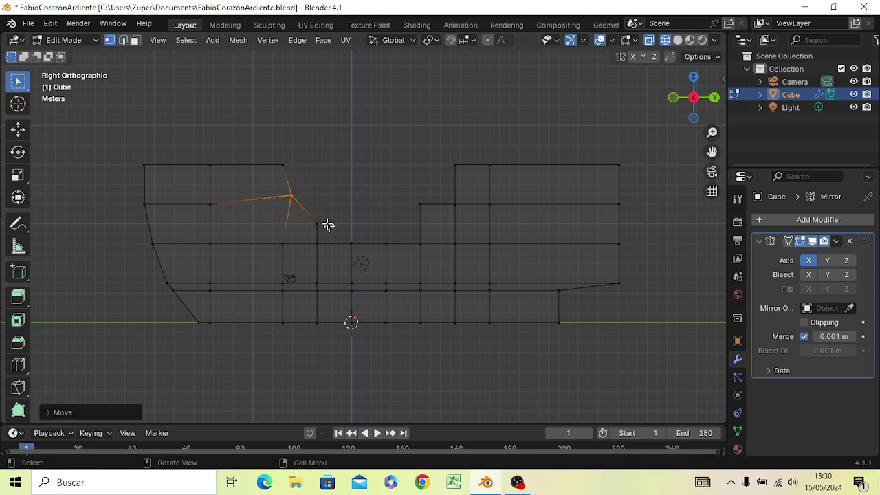
key("b")
left_click_drag(311, 220, 321, 231)
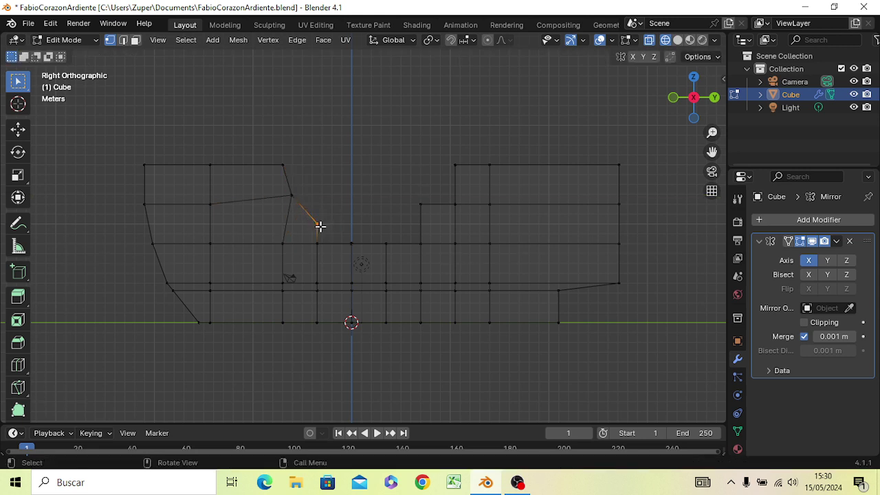
key("g")
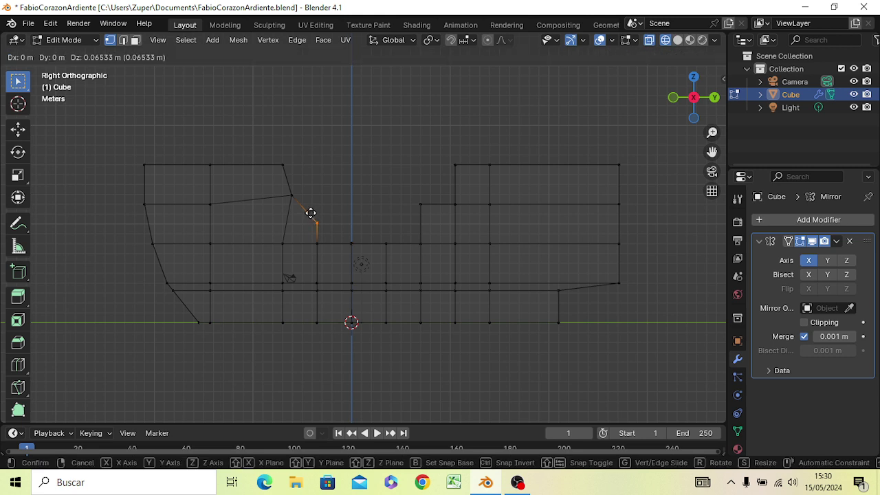
key("y")
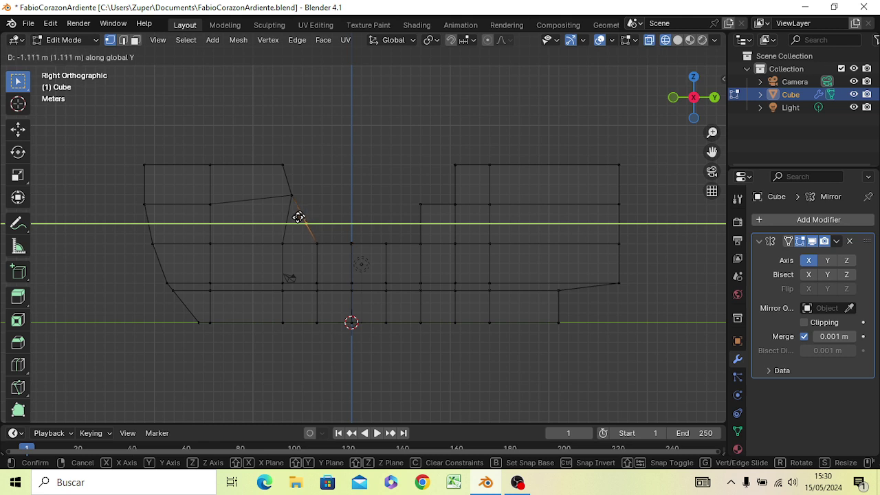
left_click(297, 217)
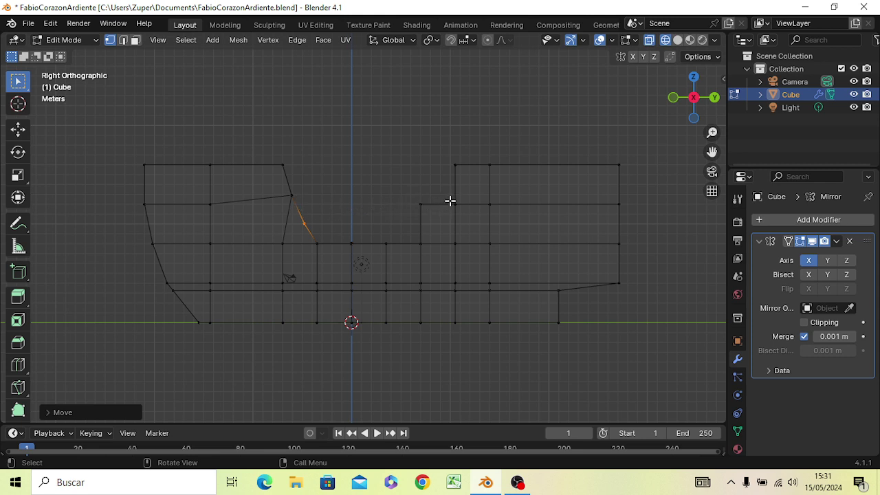
Trial-move the right-side cutout corner vertices, raising one along Z.
left_click(456, 210)
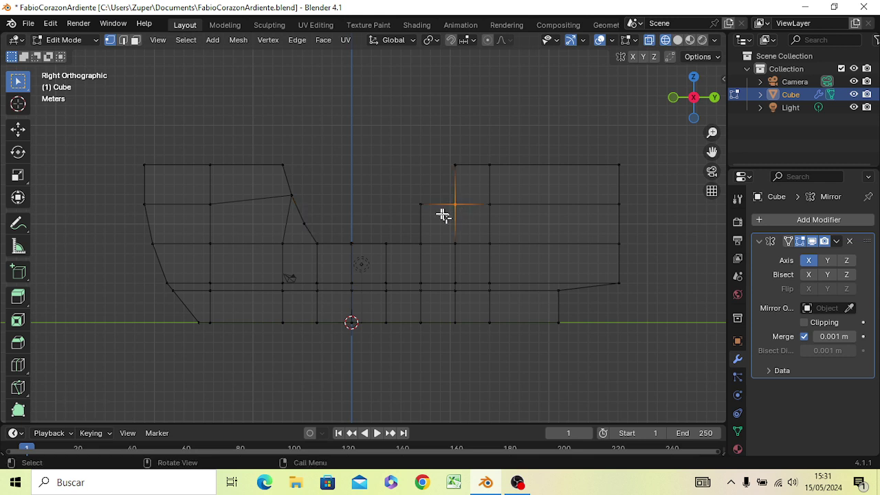
key("g")
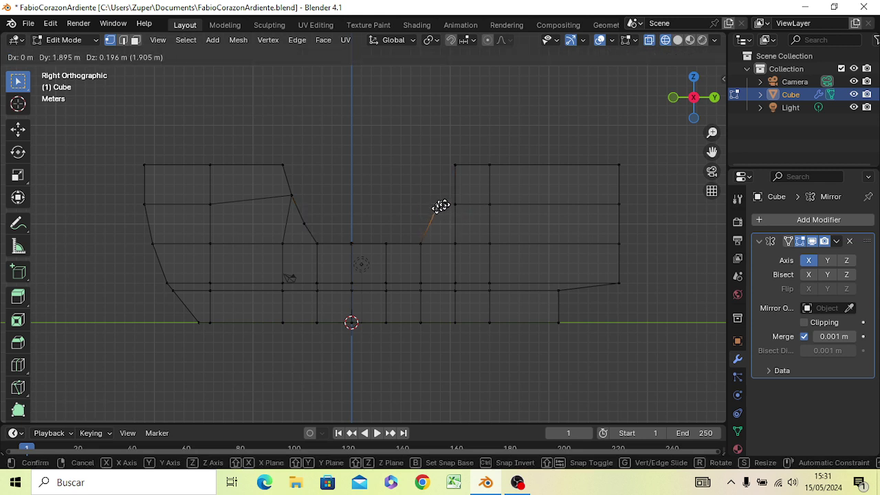
left_click(433, 202)
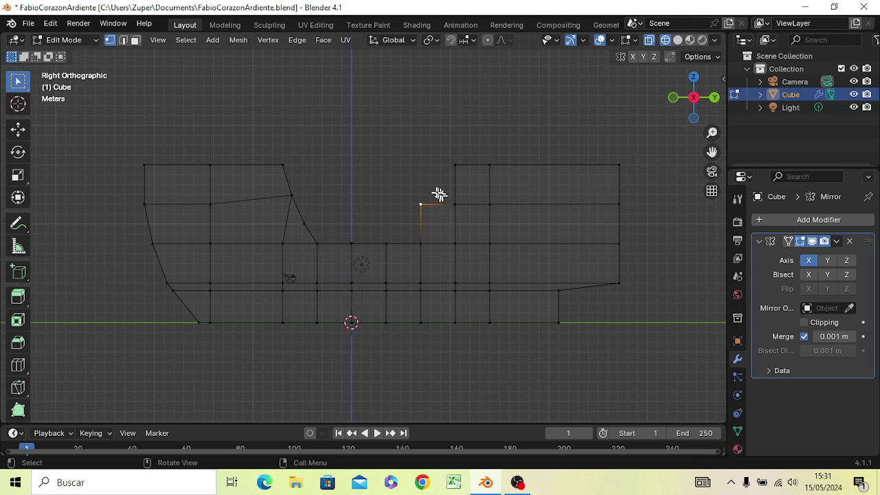
left_click(476, 127)
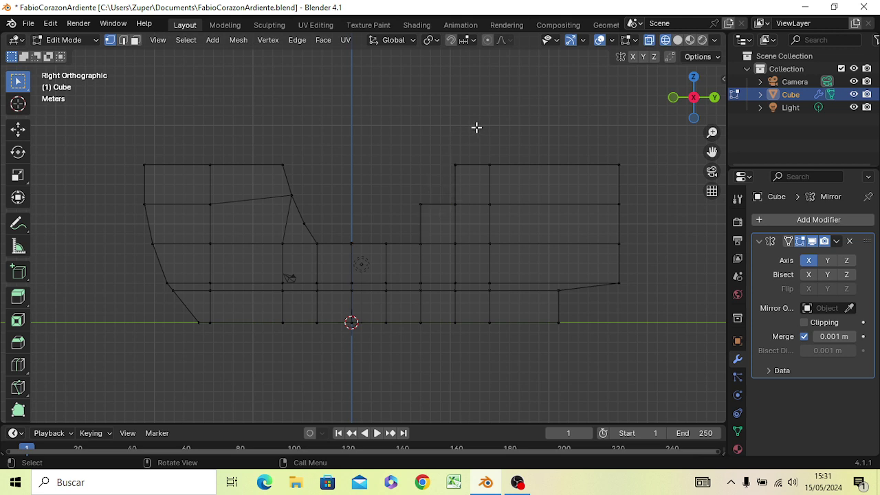
left_click(459, 207)
key("g")
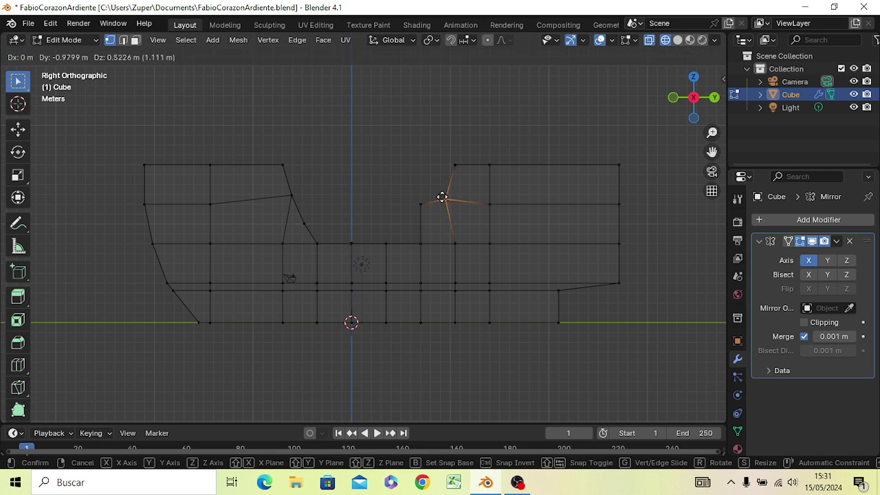
key("z")
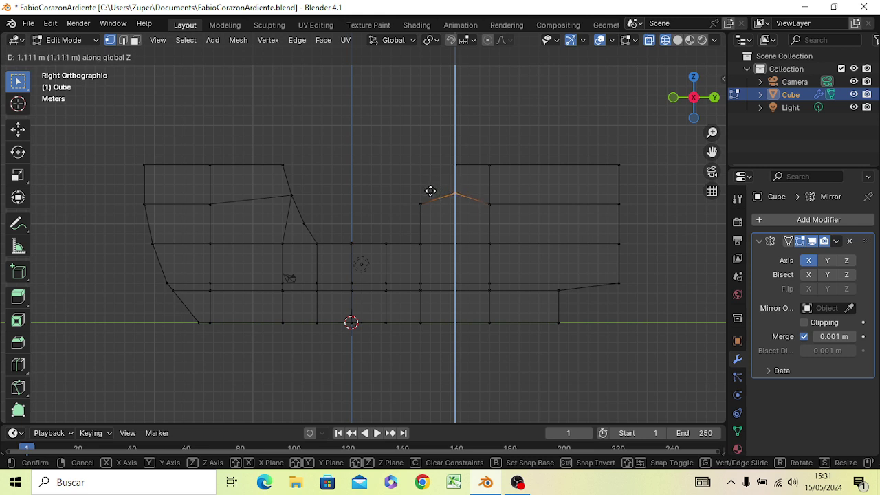
left_click(430, 191)
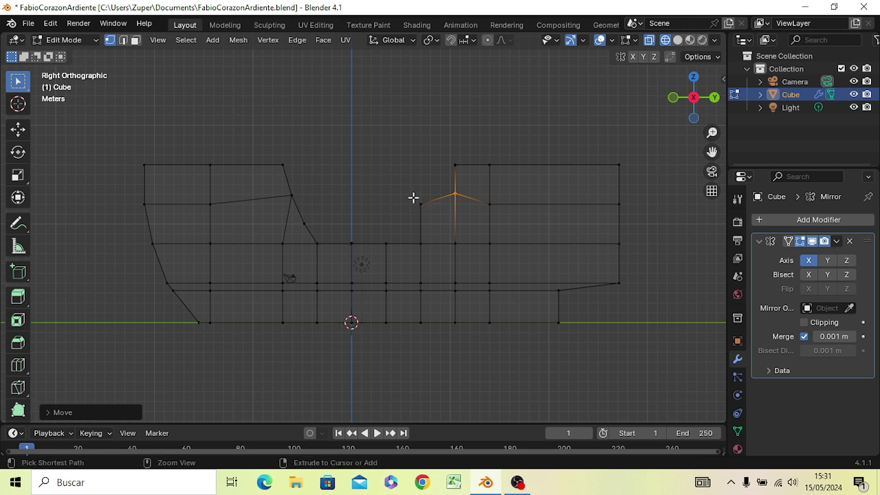
Undo the trial corner moves with Ctrl+Z, restoring the square grid-aligned notch.
key("ctrl+z")
key("ctrl+z")
key("ctrl+z")
key("ctrl+z")
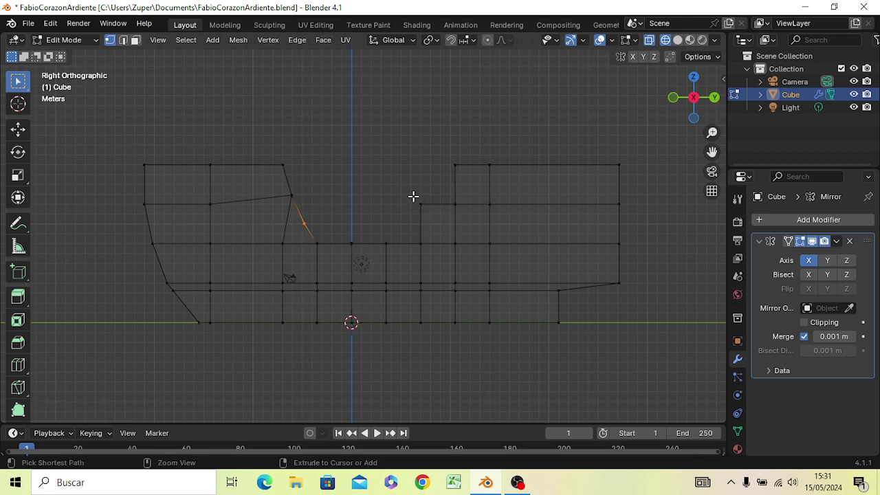
key("ctrl+z")
key("ctrl+z")
key("ctrl+z")
key("ctrl+shift+z")
key("ctrl+z")
key("ctrl+z")
key("ctrl+z")
key("ctrl+z")
key("ctrl+z")
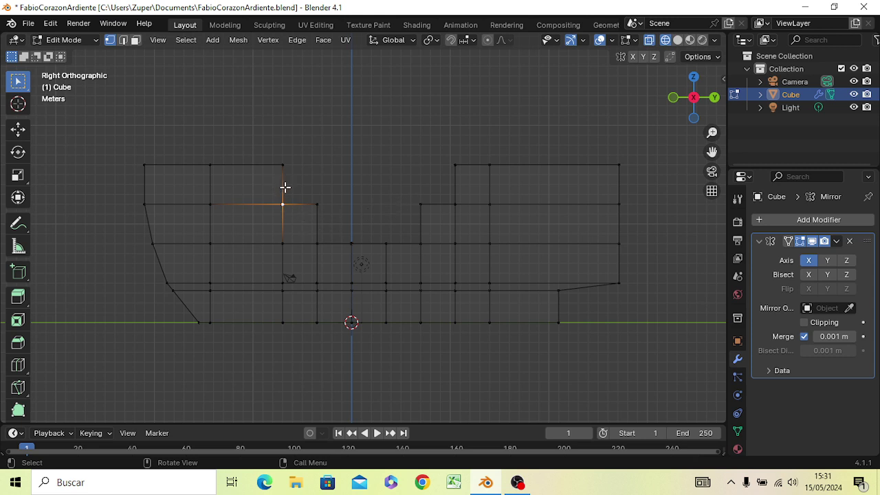
Trial-raise the left corner vertex along Z, then undo back to the unraised corner.
key("g")
key("z")
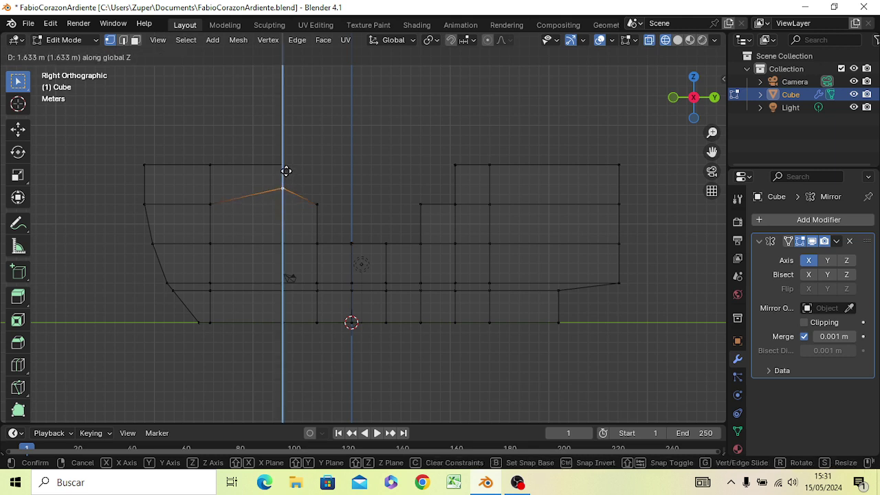
left_click(286, 168)
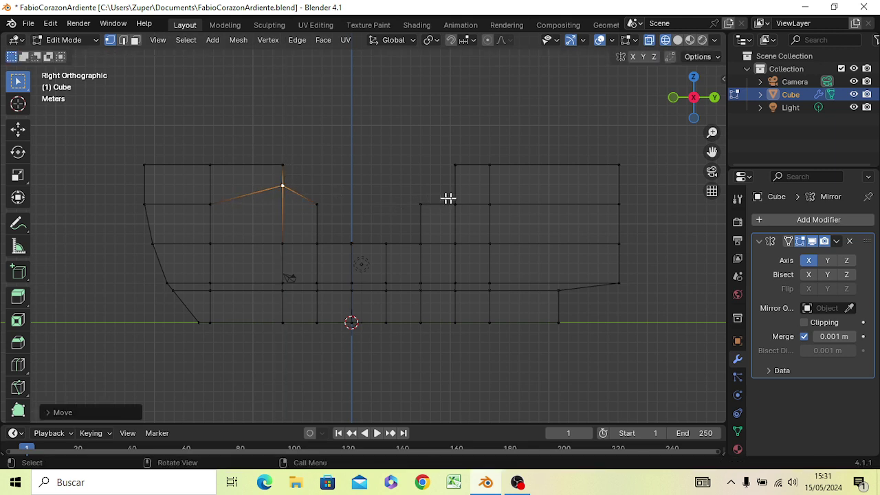
left_click(452, 202)
left_click(448, 197, "shift")
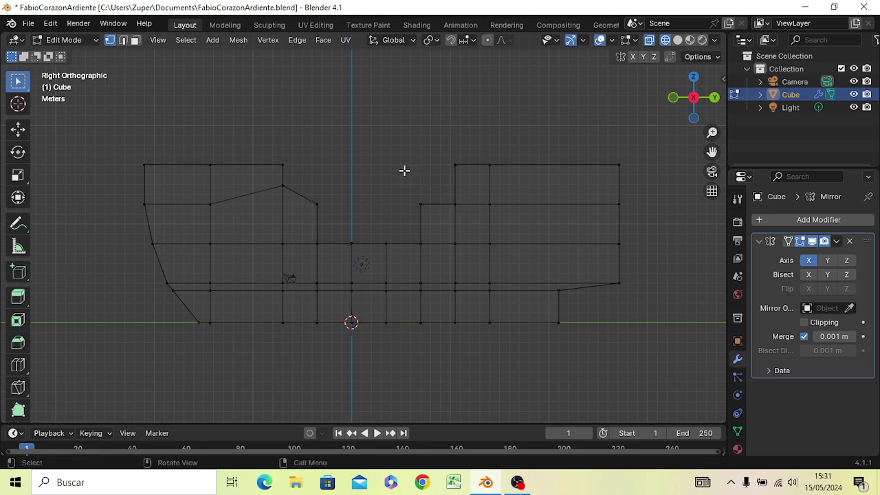
key("ctrl+z")
key("ctrl+z")
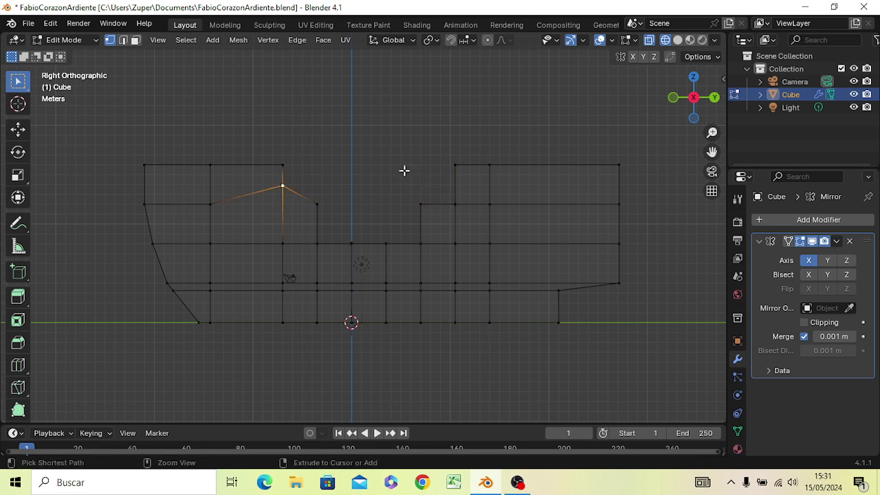
key("ctrl+z")
Select the left and right outer cutout corner vertices and raise both along Z.
left_click(311, 194)
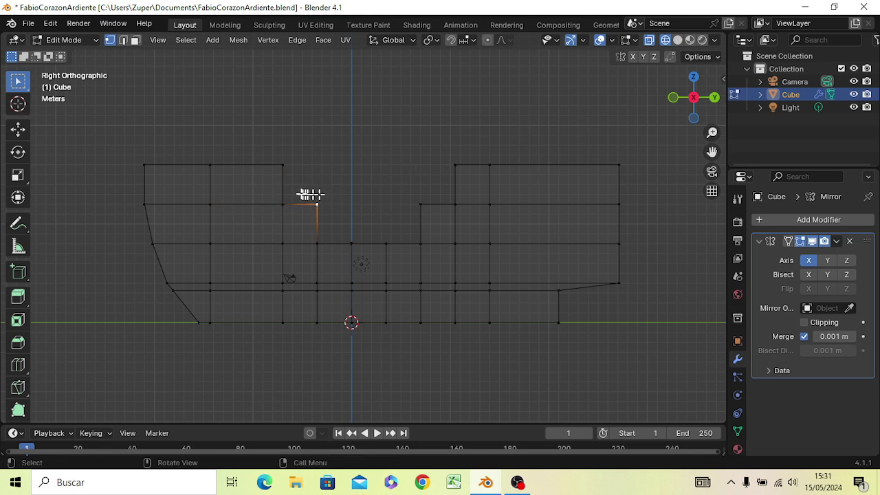
left_click(329, 132)
left_click_drag(268, 191, 296, 220)
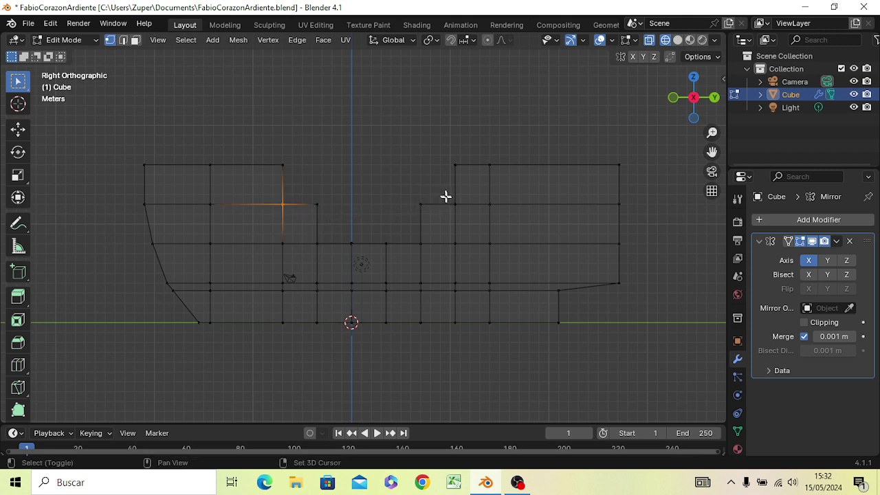
left_click_drag(445, 197, 463, 213, "shift")
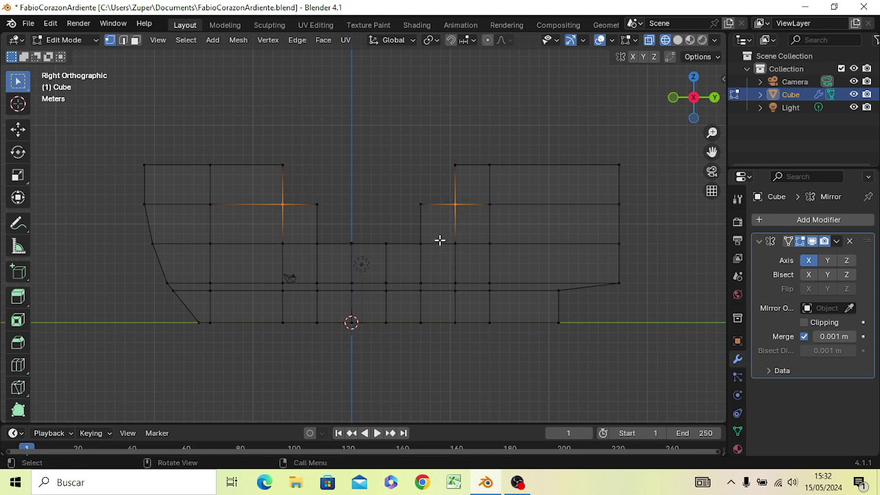
key("g")
key("z")
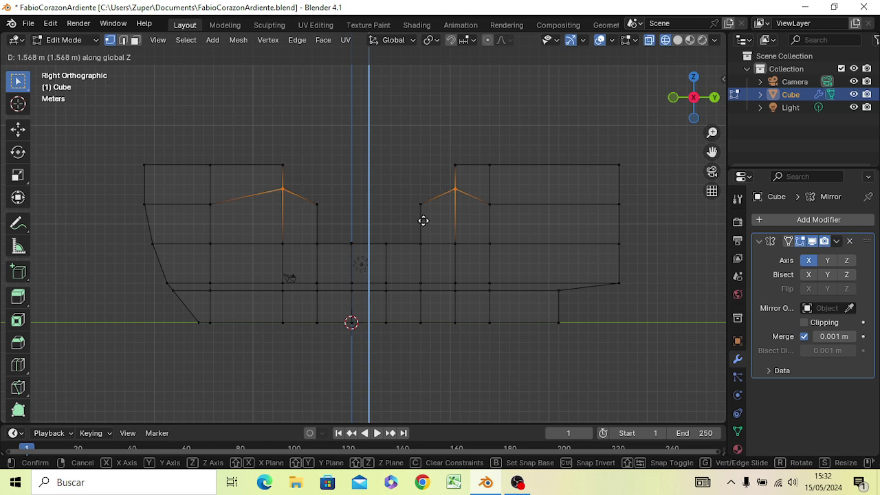
left_click(423, 220)
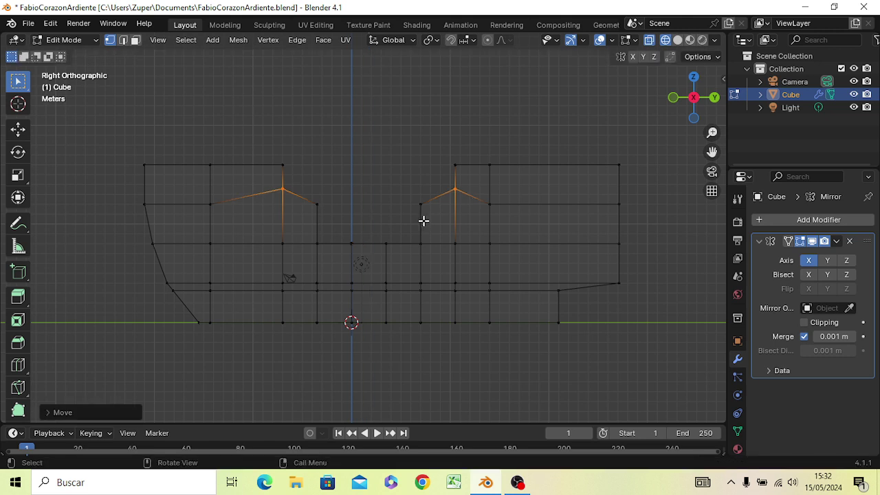
Lower the two inner cutout corner vertices about 1.37 m straight down along Z.
left_click(320, 200)
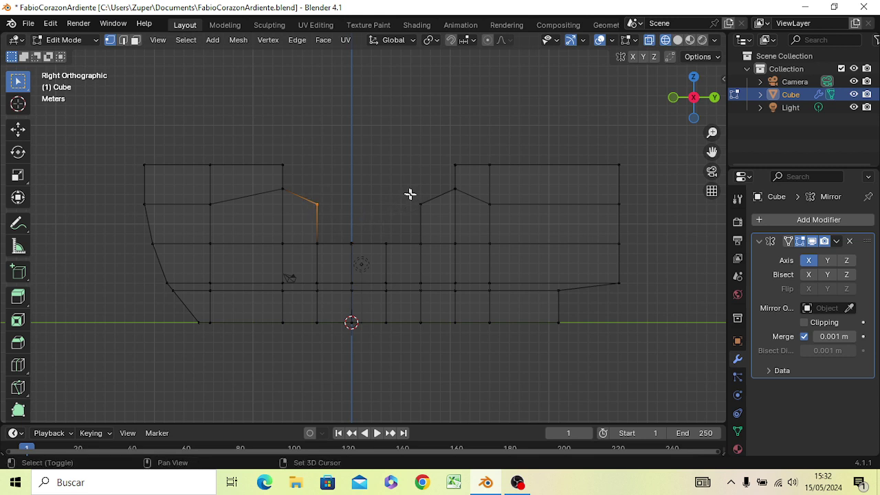
left_click_drag(411, 196, 424, 214, "shift")
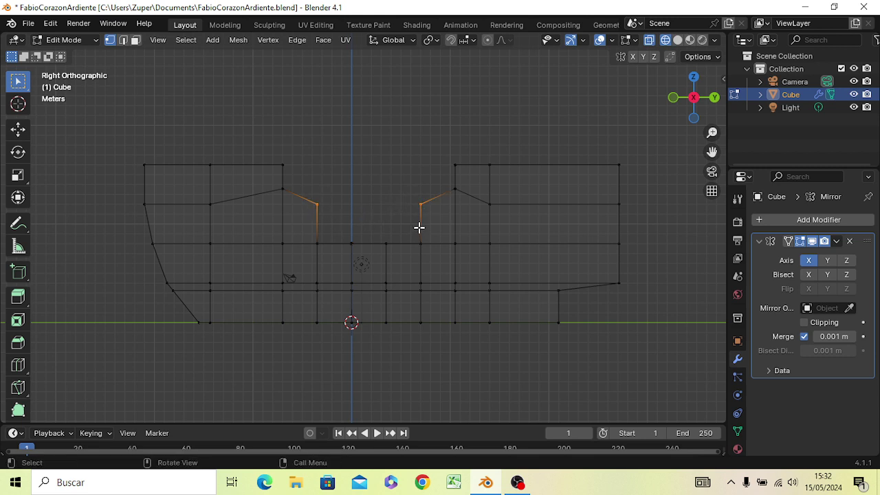
key("g")
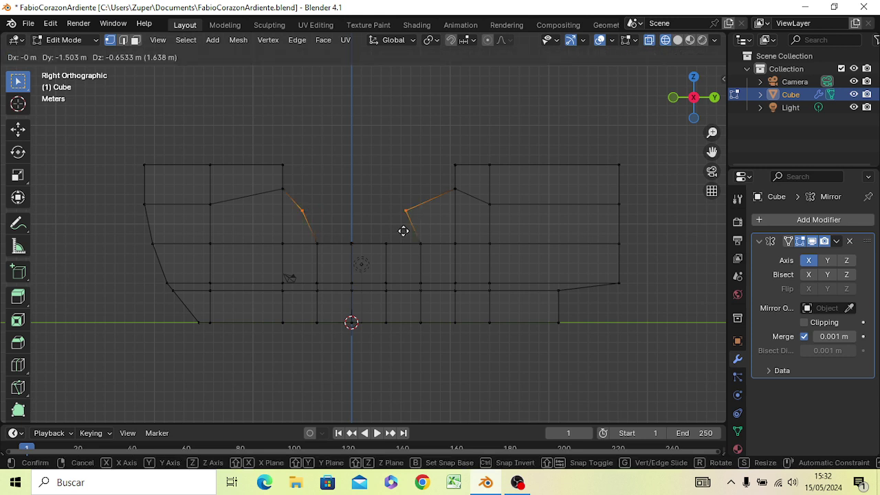
key("z")
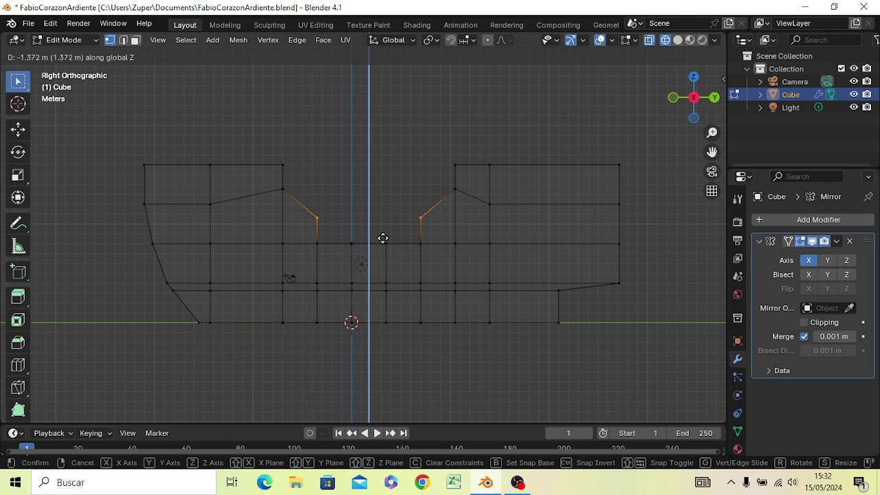
left_click(383, 238)
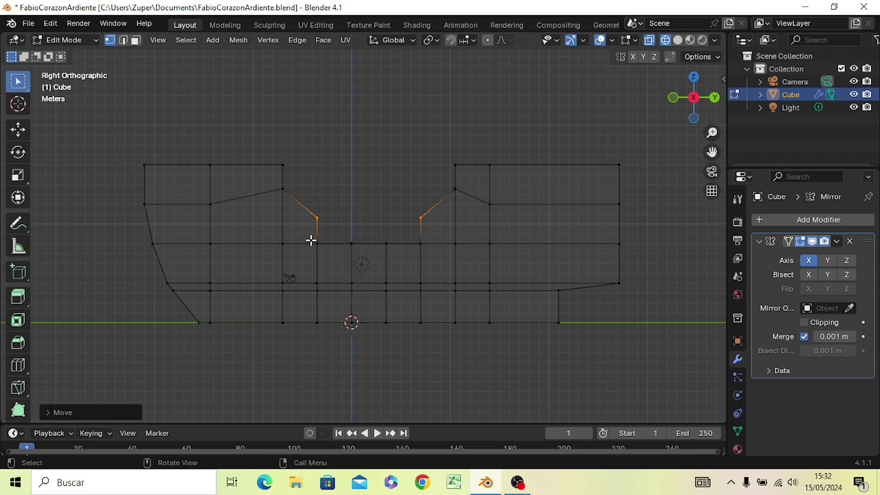
Raise the cutout's lower left and right vertices together along Z.
left_click(316, 244)
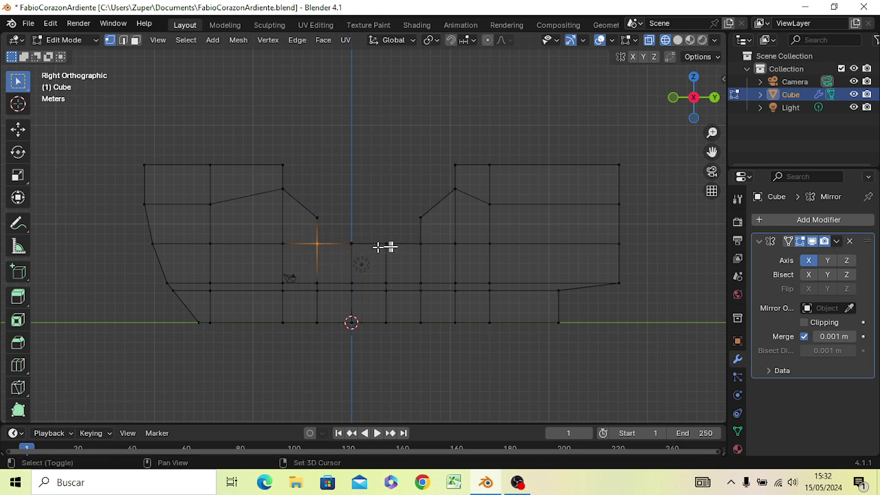
key("b")
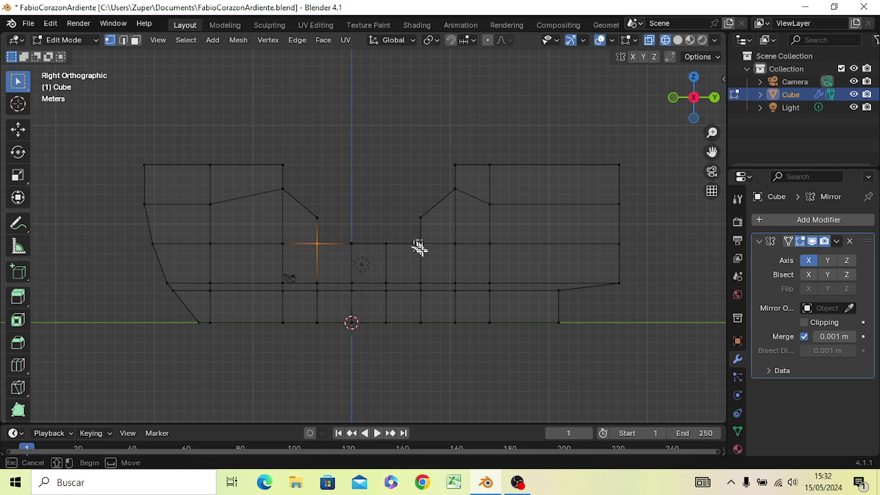
left_click_drag(424, 249, 415, 238)
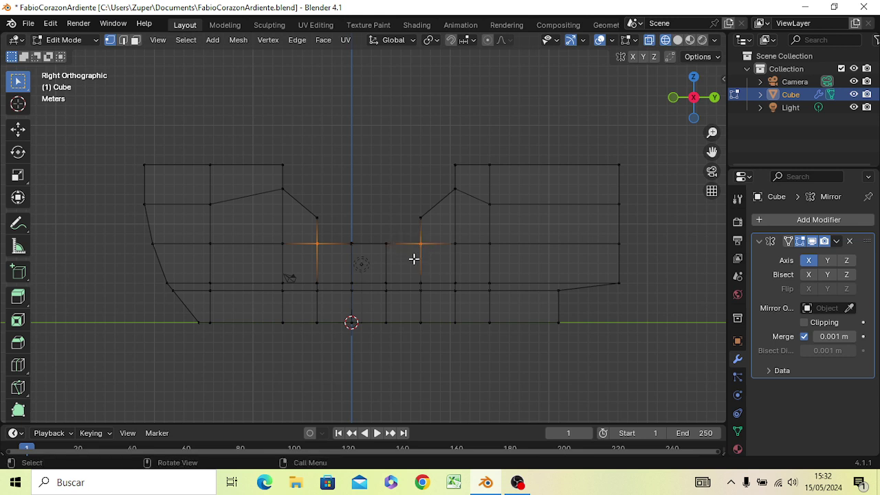
key("g")
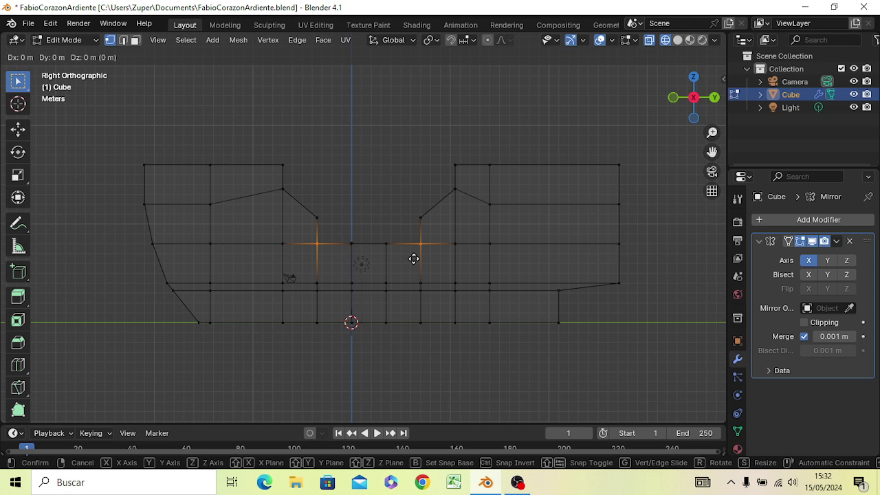
key("z")
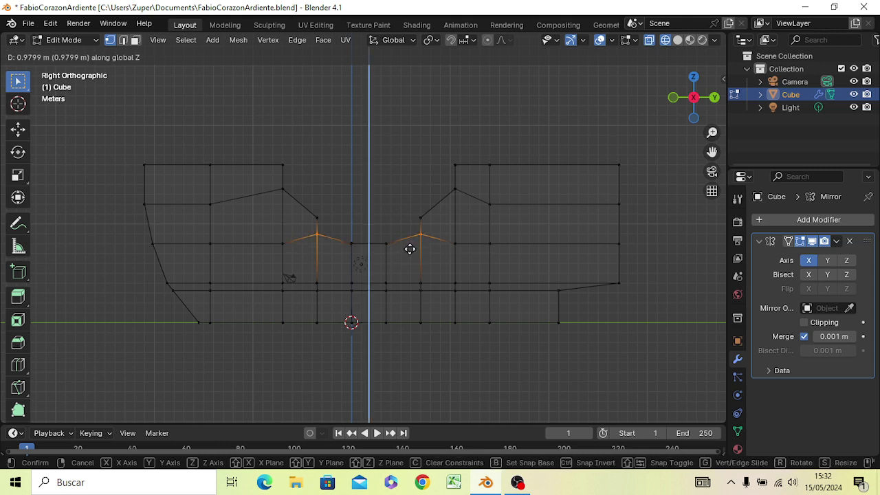
left_click(410, 246)
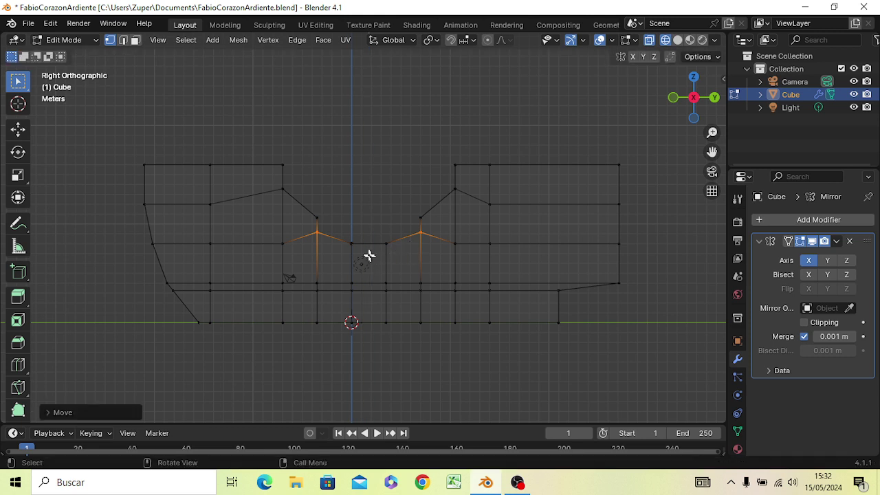
Nudge the vertex atop the left cutout slope toward the centre along Y.
left_click(316, 178)
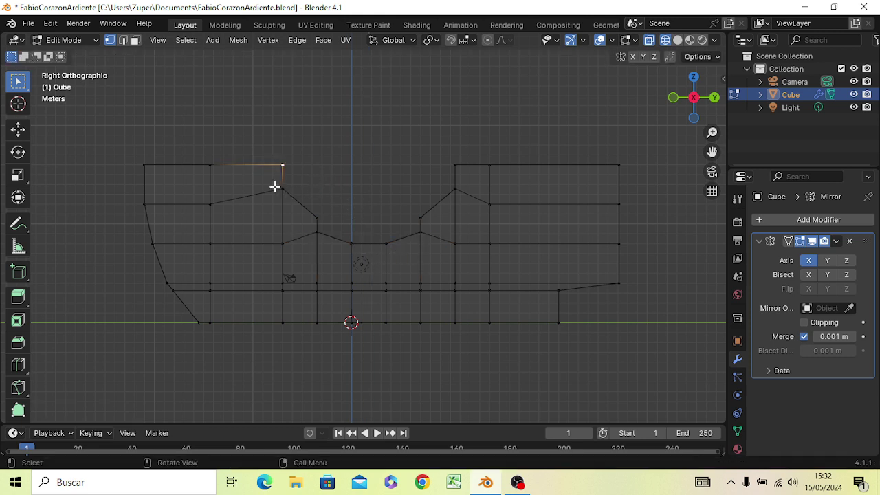
left_click(282, 190)
key("g")
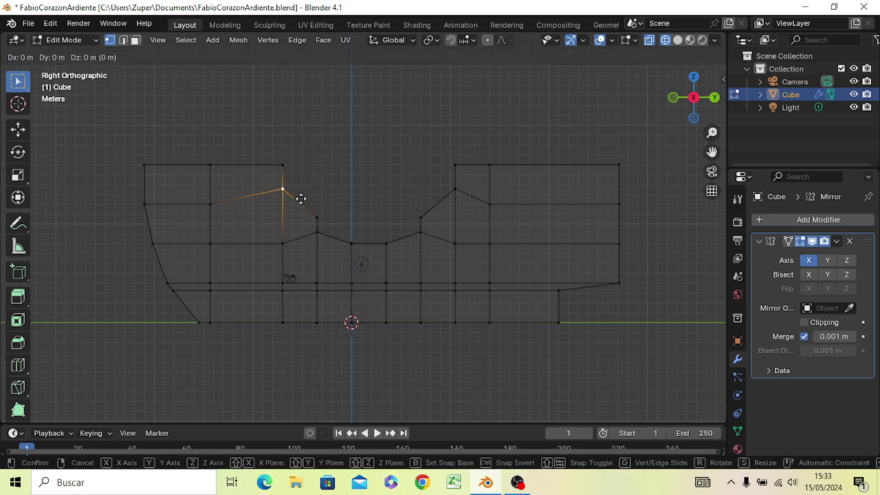
key("y")
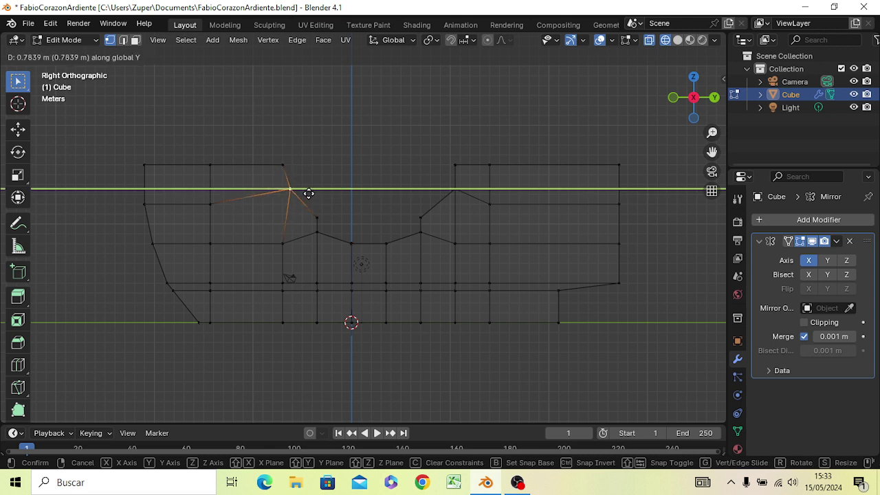
left_click(309, 193)
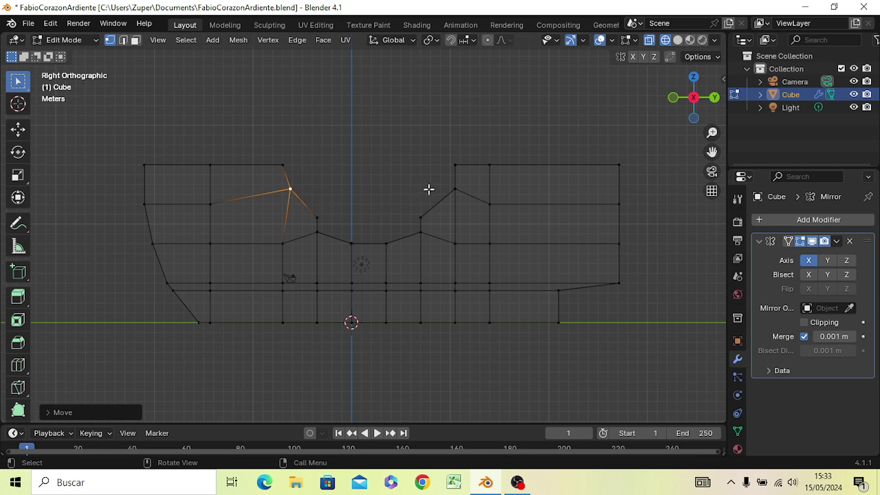
key("ctrl+z")
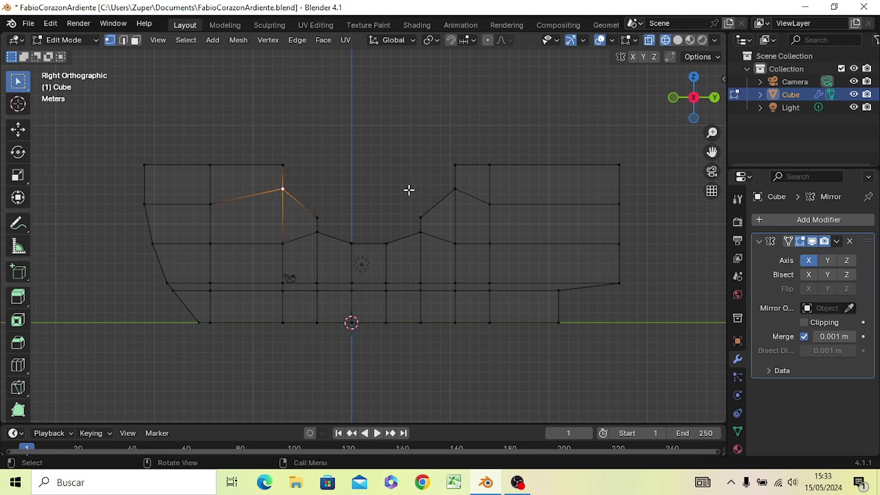
key("g")
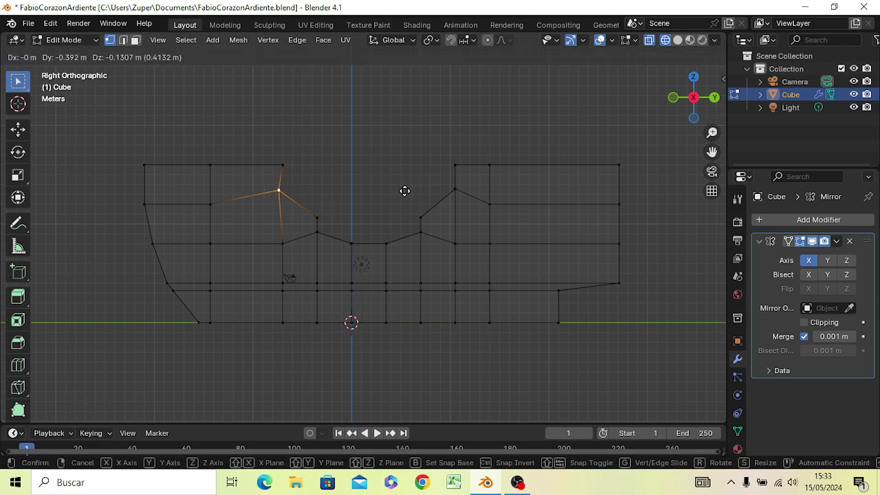
key("y")
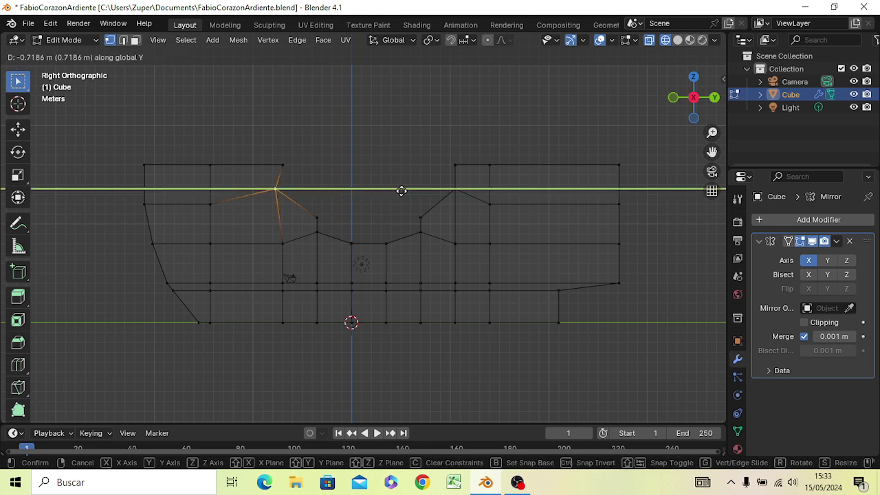
key("Escape")
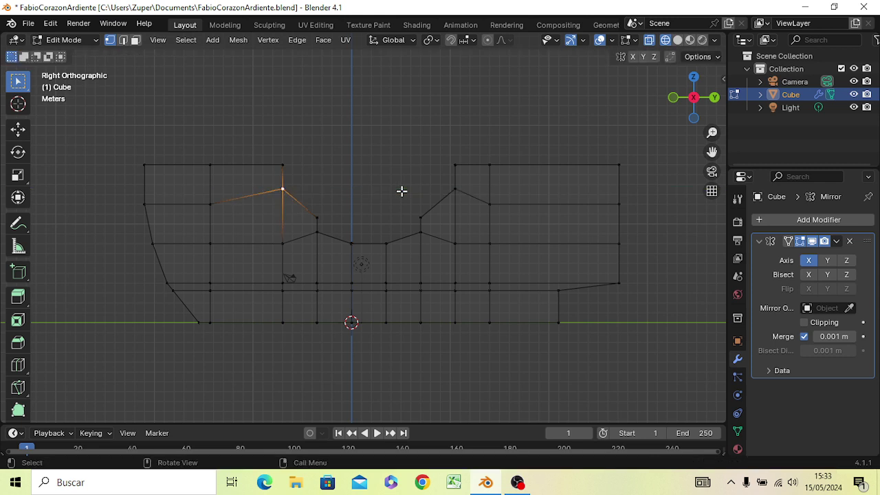
key("g")
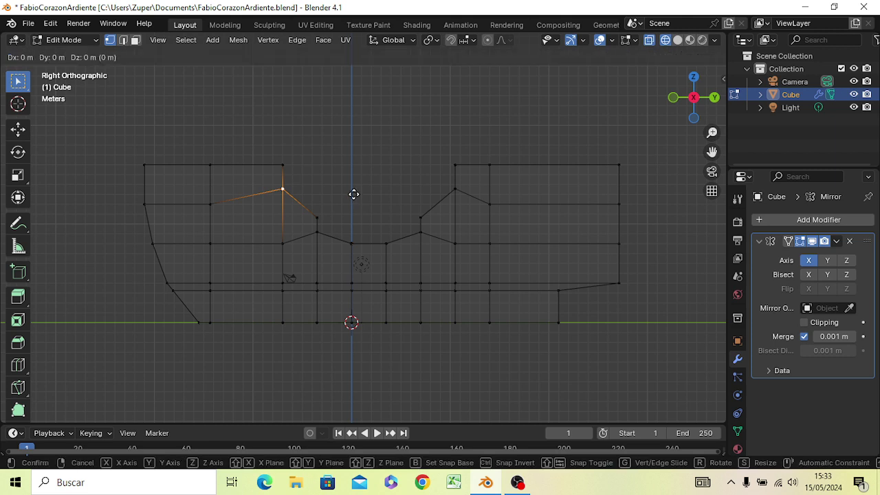
key("y")
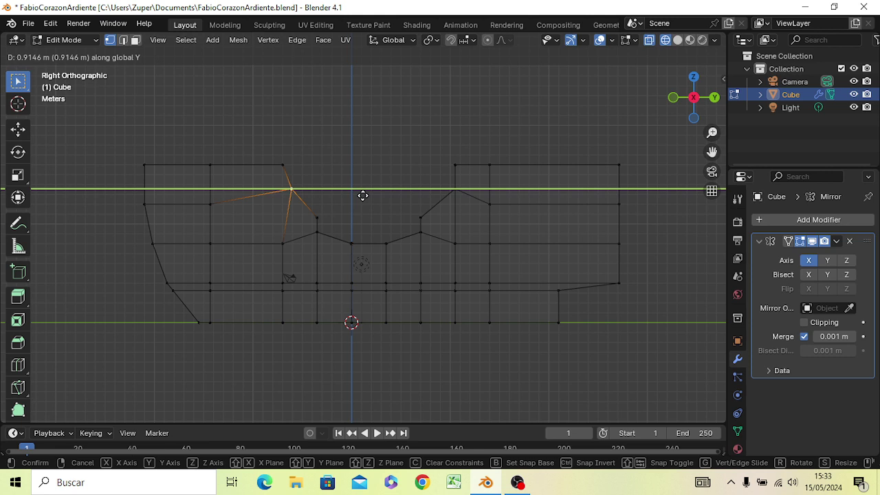
left_click(362, 196)
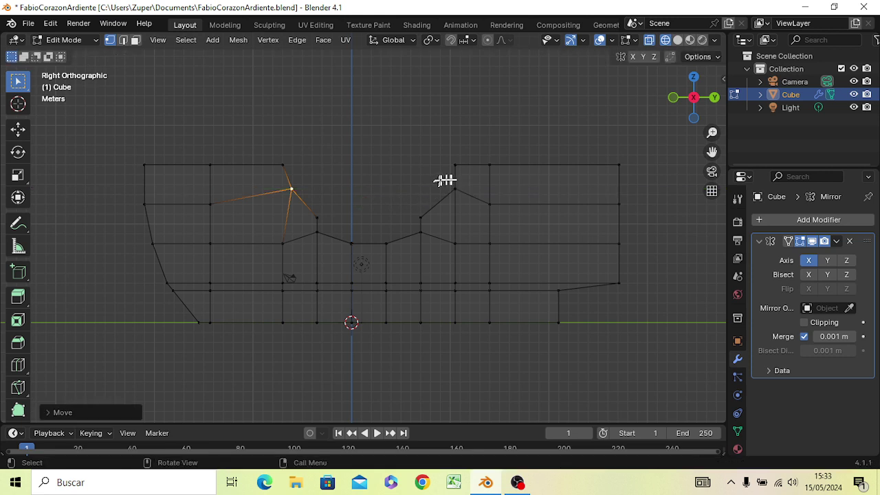
Move the mirrored right-slope vertex inward along Y, then select the centre bottom vertex.
left_click(454, 194)
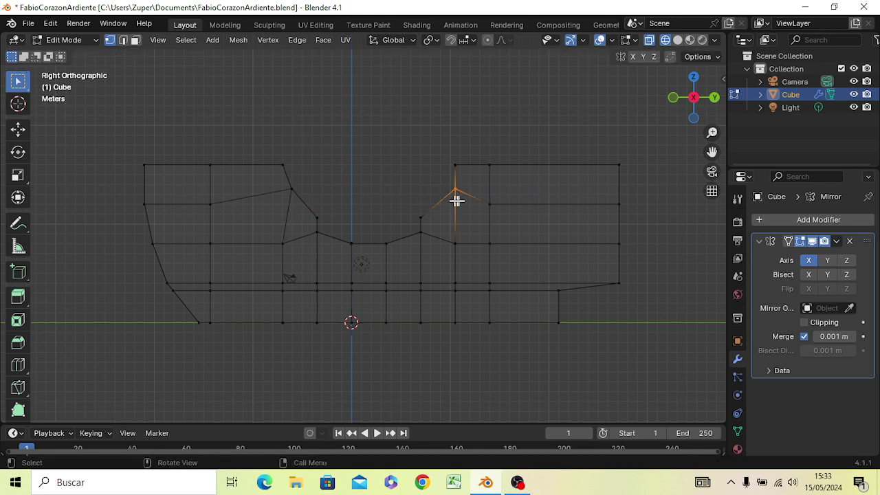
key("g")
key("y")
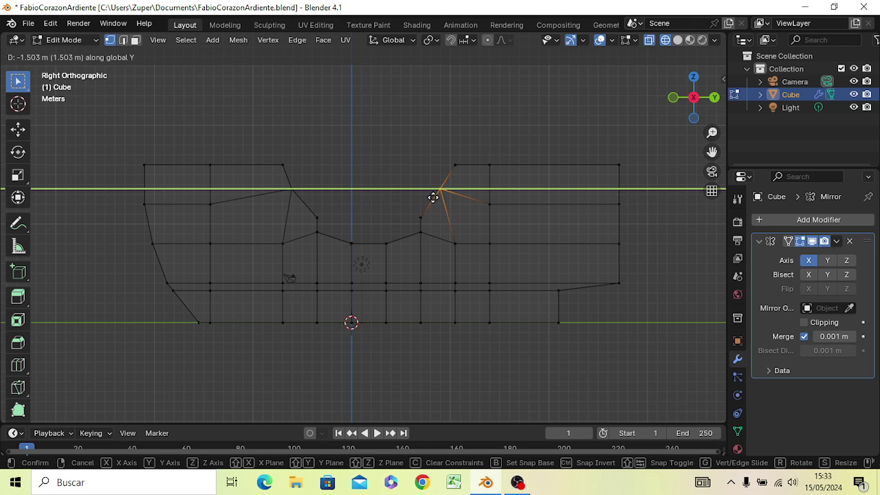
left_click(433, 198)
left_click(368, 212)
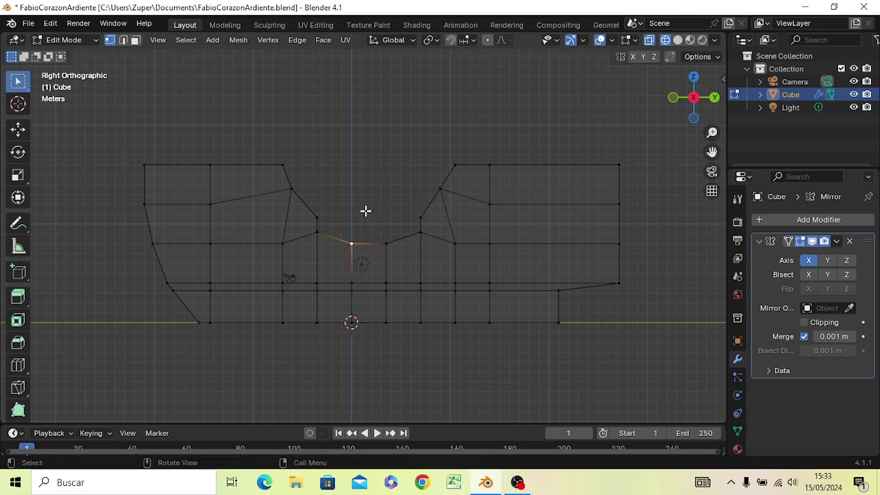
Shift the raised vertices on either side of centre toward the middle along Y.
left_click(320, 235)
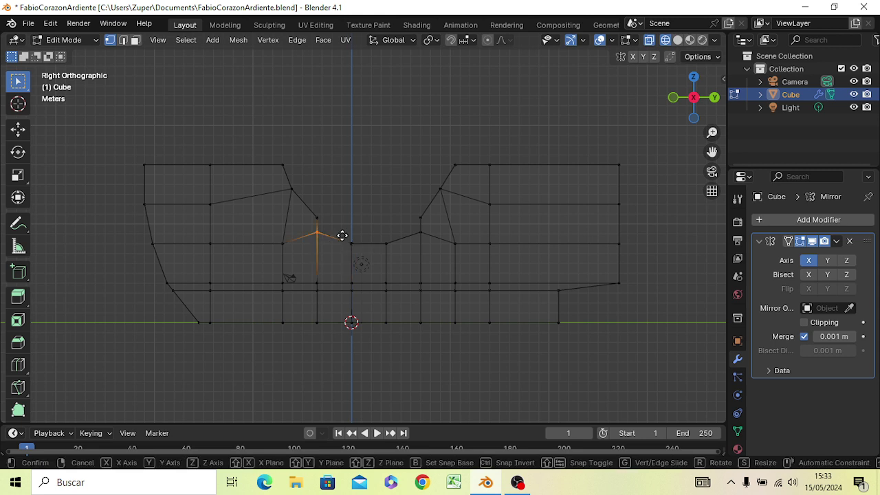
key("g")
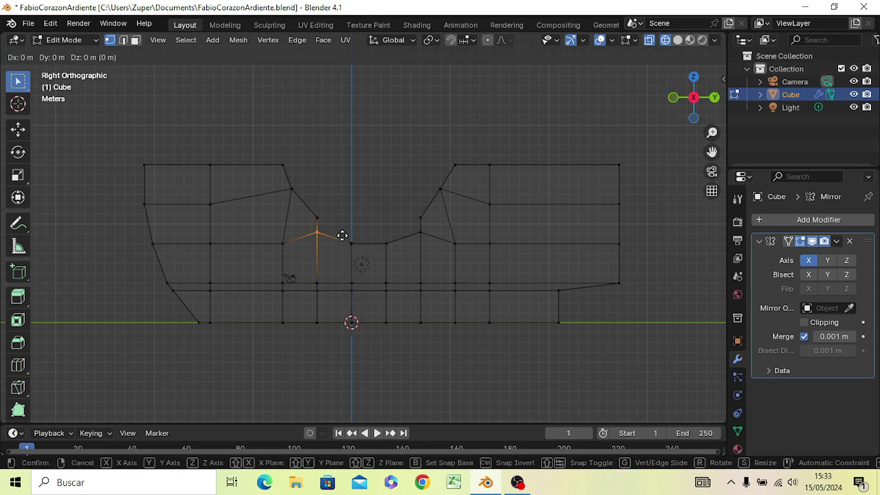
key("y")
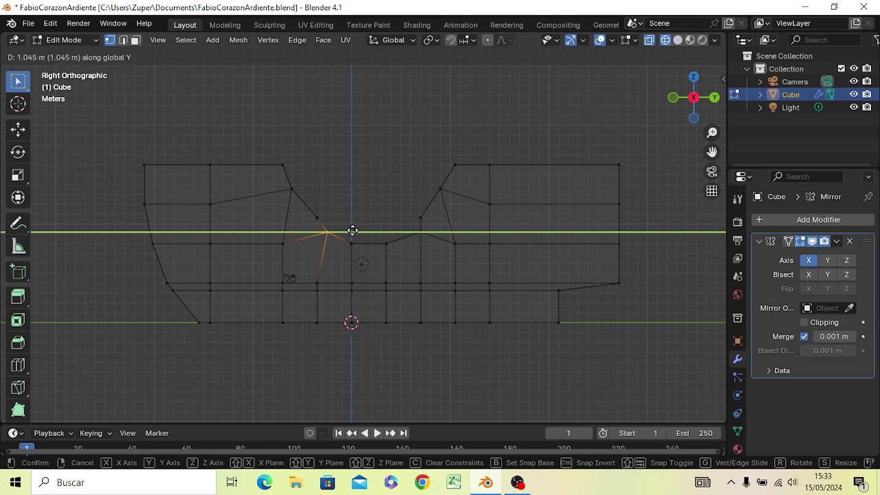
left_click(352, 230)
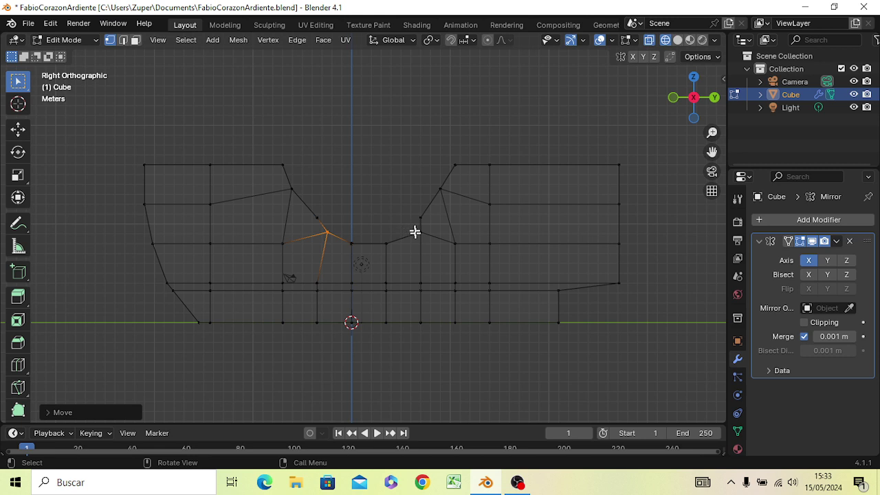
left_click(418, 239)
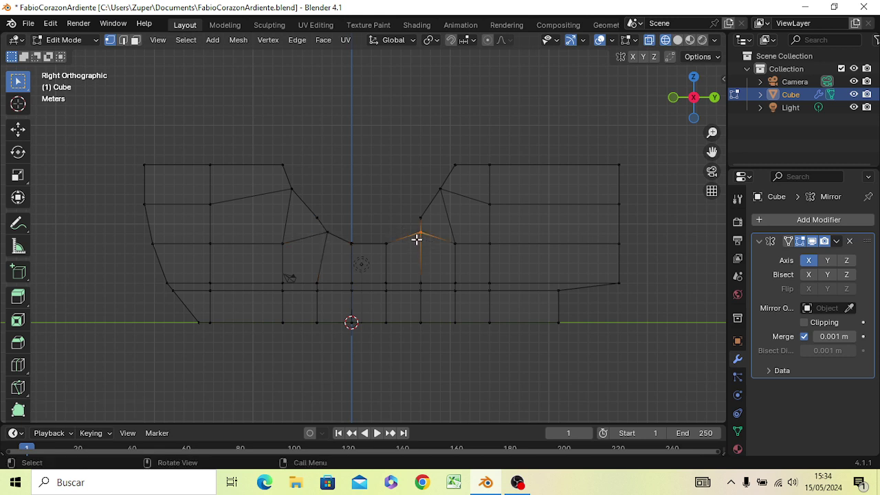
key("g")
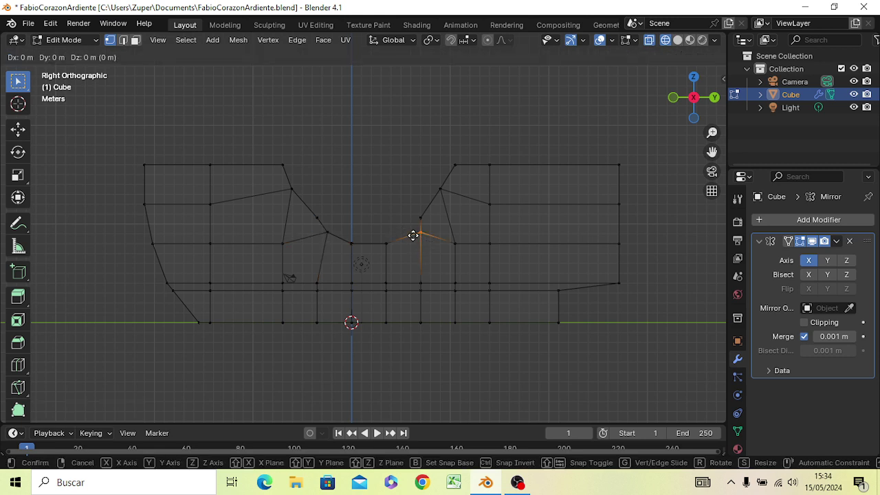
key("y")
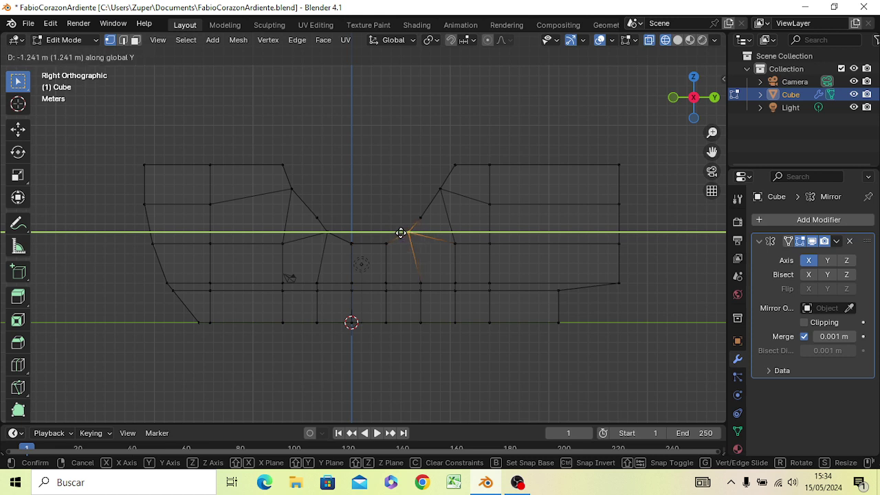
left_click(403, 233)
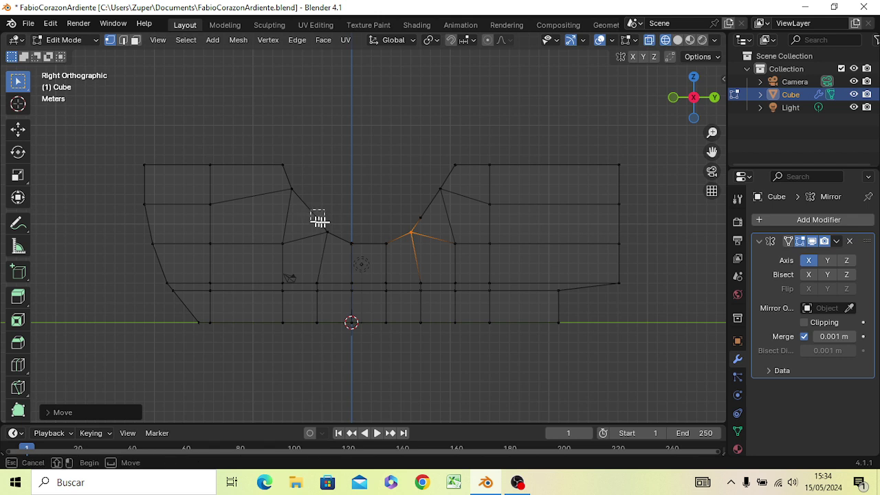
Slide the left wall's middle vertex along Y and begin moving the matching right-wall vertex.
left_click(326, 223)
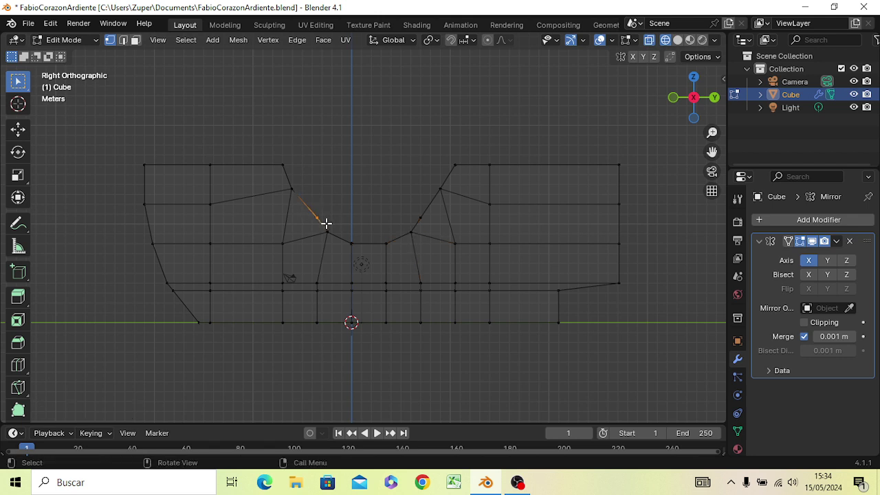
key("g")
key("y")
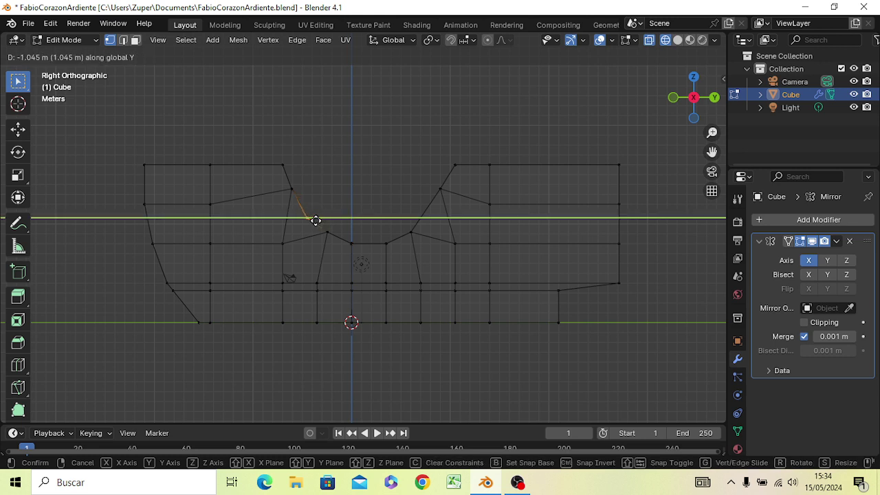
left_click(316, 220)
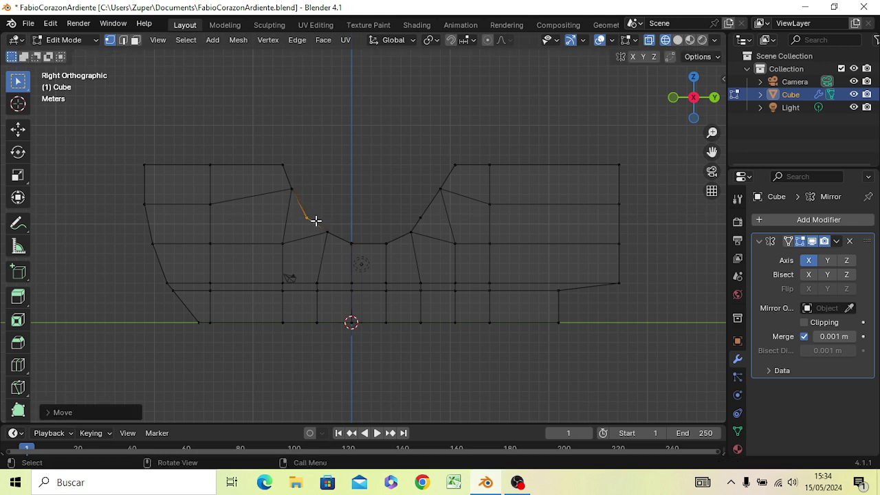
left_click(424, 220)
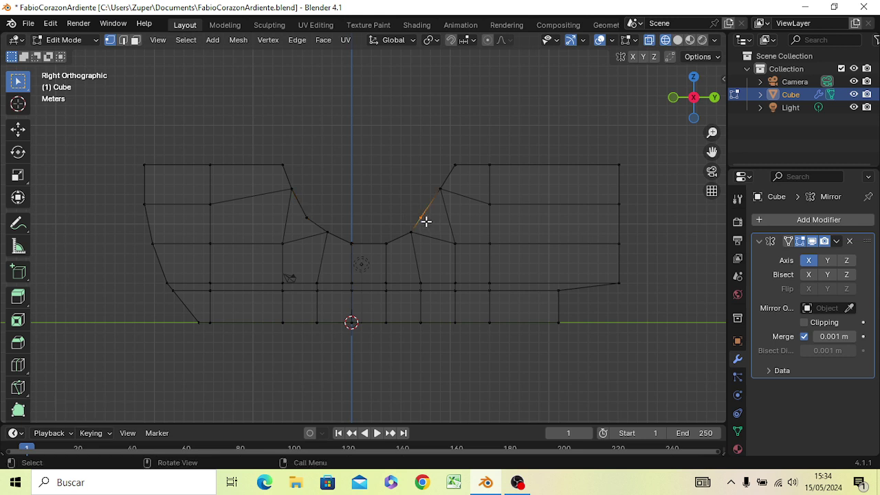
key("g")
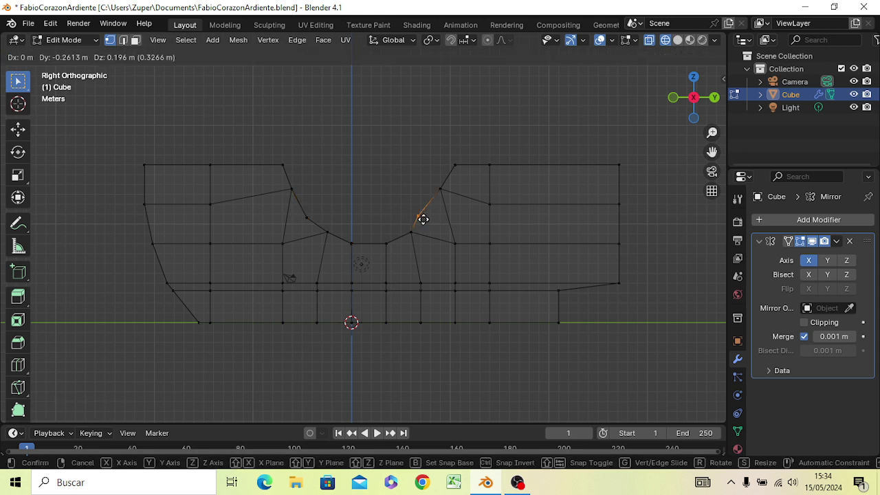
key("y")
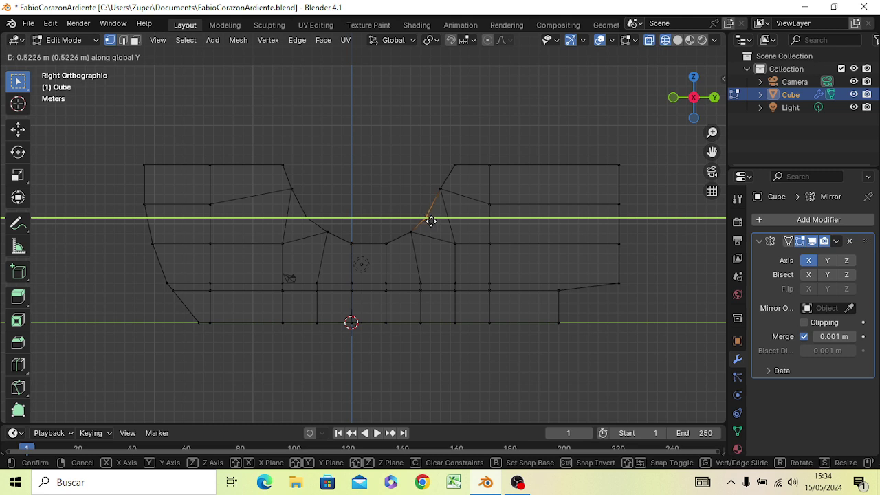
Finish the right-wall vertex move and slide the right rim's top vertex inward along Y.
left_click(431, 219)
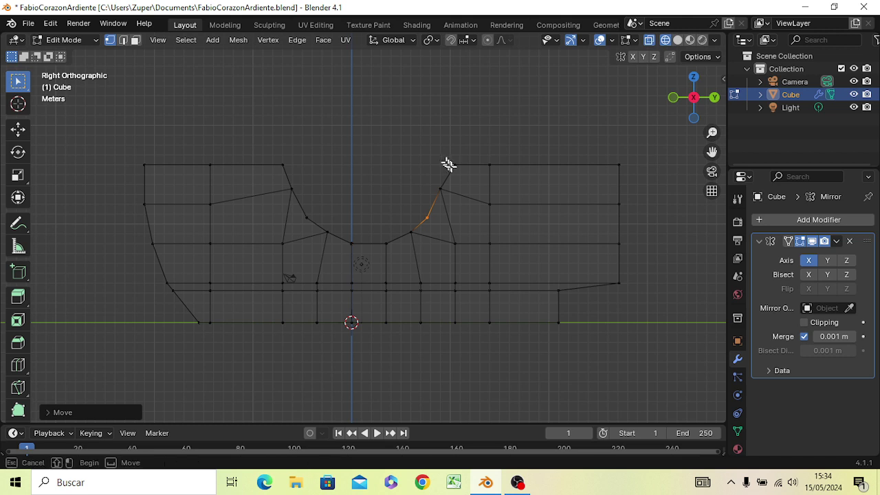
left_click(460, 170)
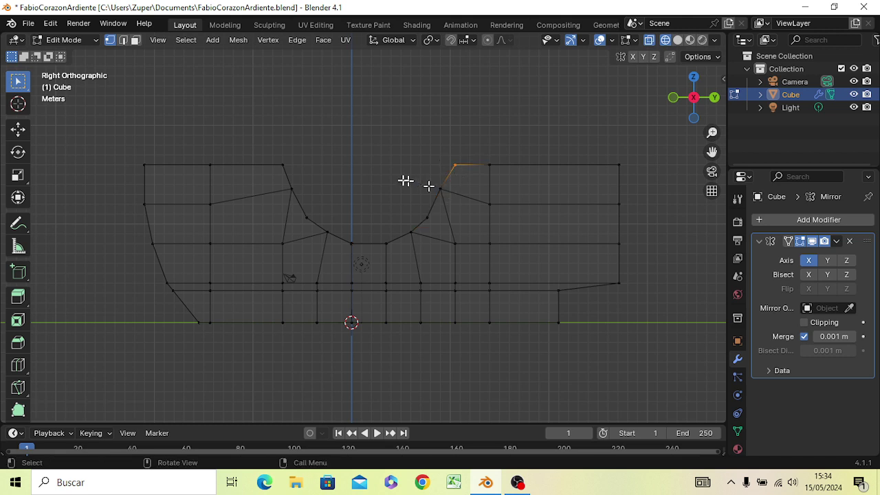
key("g")
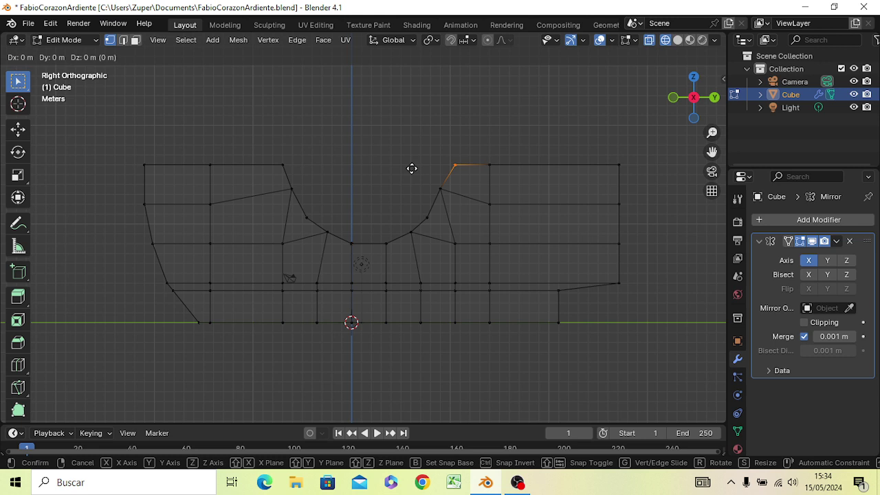
key("y")
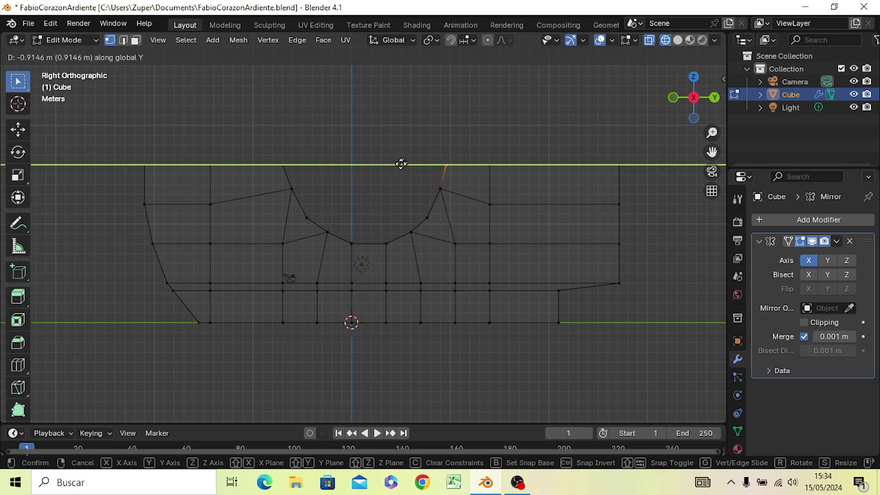
left_click(401, 164)
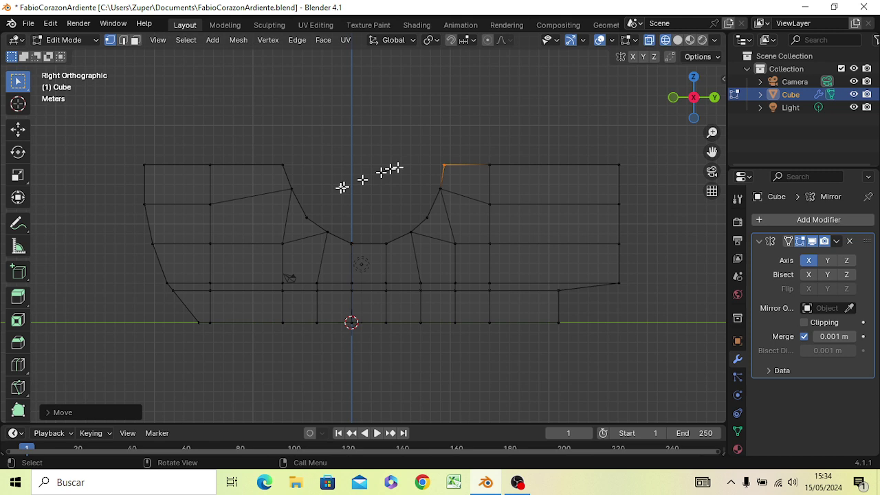
Slide the left rim's top vertex along Y to mirror the right side.
left_click(294, 191)
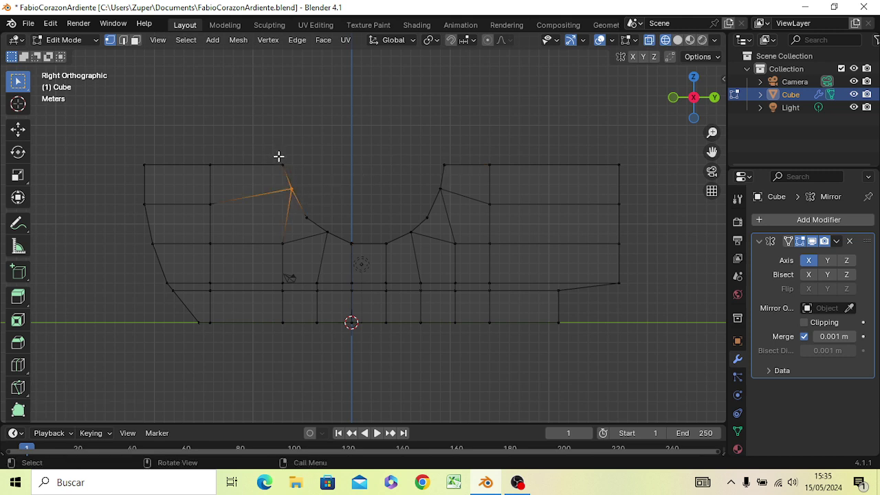
left_click(283, 166)
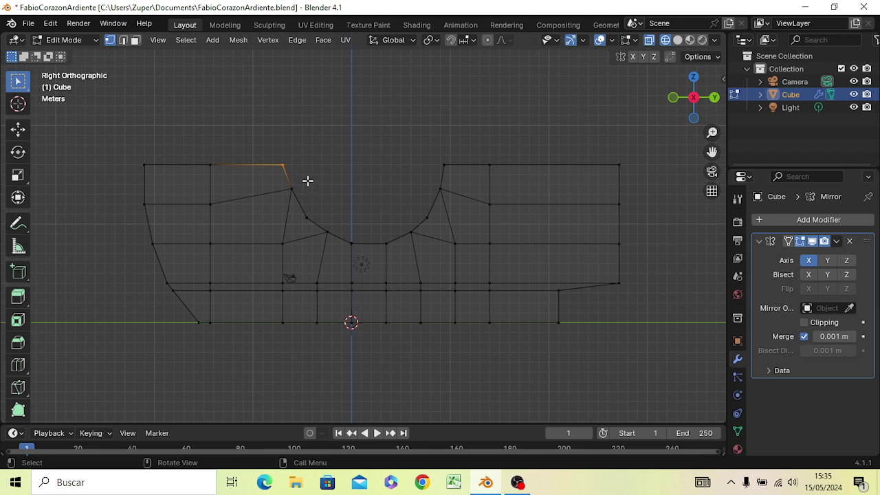
key("g")
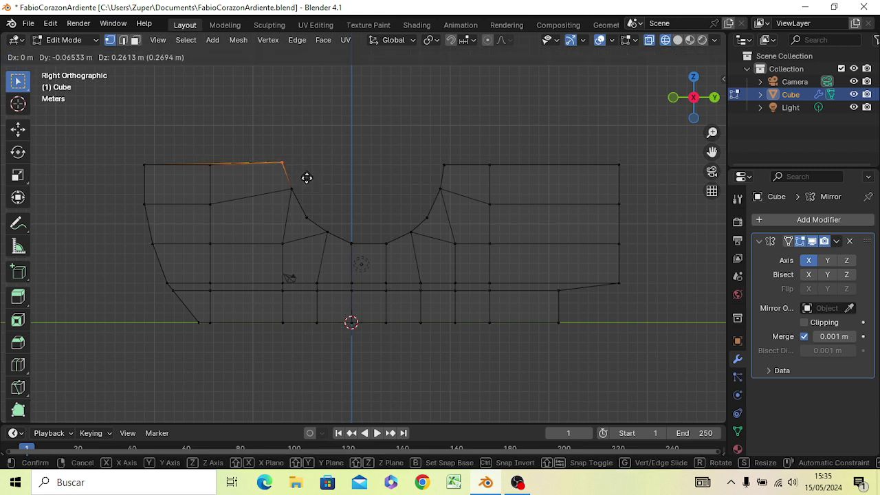
key("y")
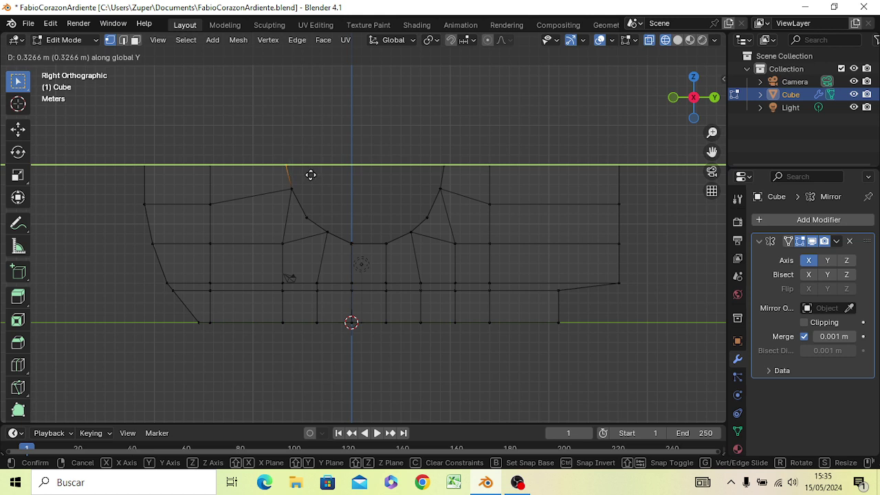
left_click(311, 175)
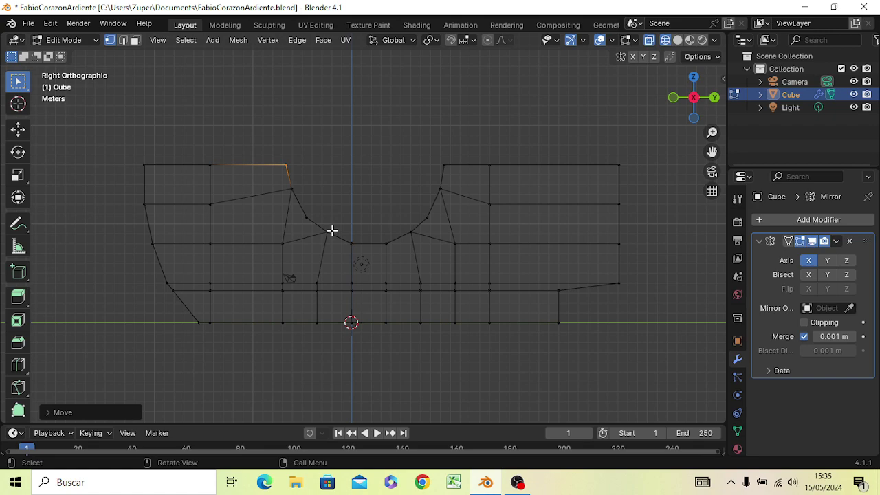
Orbit the hull, check it from the numpad 7 top view, zoom, and orbit back to perspective.
mouse_move(336, 229)
middle_mouse_down()
mouse_move(429, 217)
mouse_move(481, 233)
mouse_move(442, 251)
mouse_move(337, 251)
mouse_move(321, 216)
mouse_move(363, 259)
mouse_move(349, 246)
mouse_move(297, 263)
mouse_move(304, 280)
mouse_move(316, 279)
mouse_move(315, 263)
middle_mouse_up()
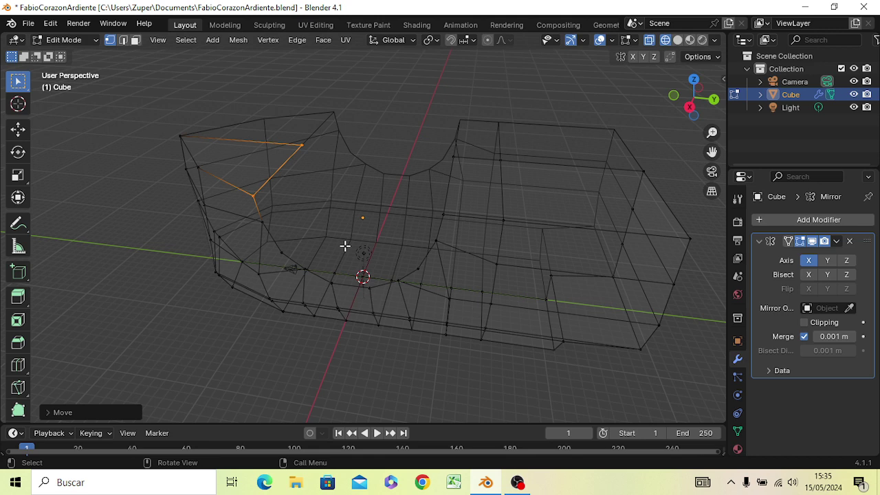
key("KP_7")
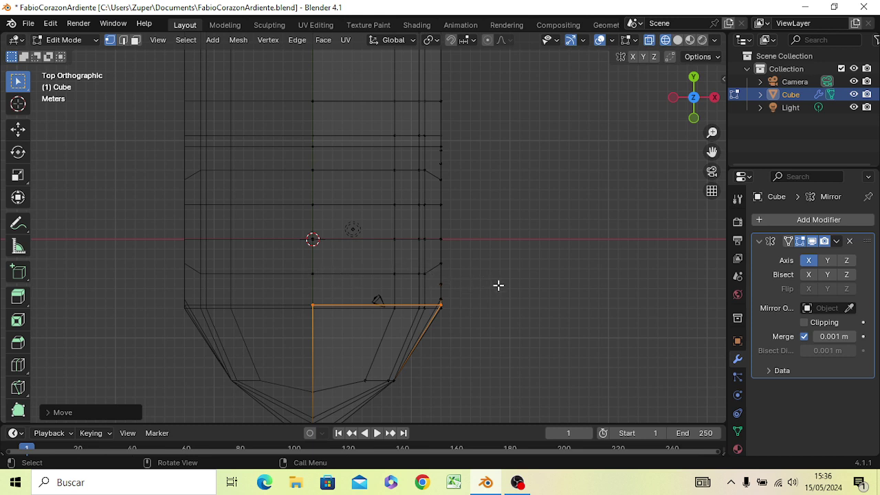
scroll(498, 284, "up", 2)
scroll(498, 284, "up", 1)
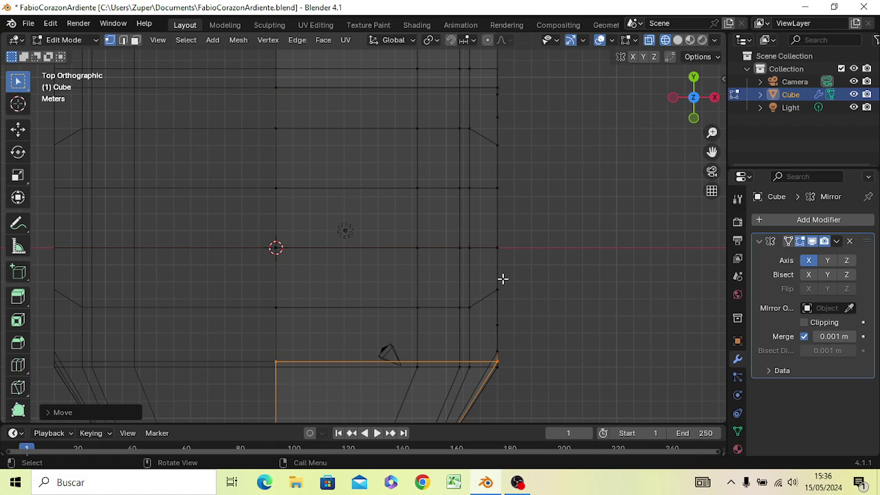
scroll(503, 278, "down", 1)
scroll(502, 278, "down", 1)
mouse_move(502, 278)
middle_mouse_down()
mouse_move(467, 224)
mouse_move(392, 171)
mouse_move(337, 149)
mouse_move(314, 164)
mouse_move(314, 186)
mouse_move(379, 227)
mouse_move(416, 153)
mouse_move(523, 137)
mouse_move(497, 144)
mouse_move(436, 186)
mouse_move(411, 217)
mouse_move(321, 226)
mouse_move(337, 157)
mouse_move(349, 147)
mouse_move(408, 209)
mouse_move(369, 194)
middle_mouse_up()
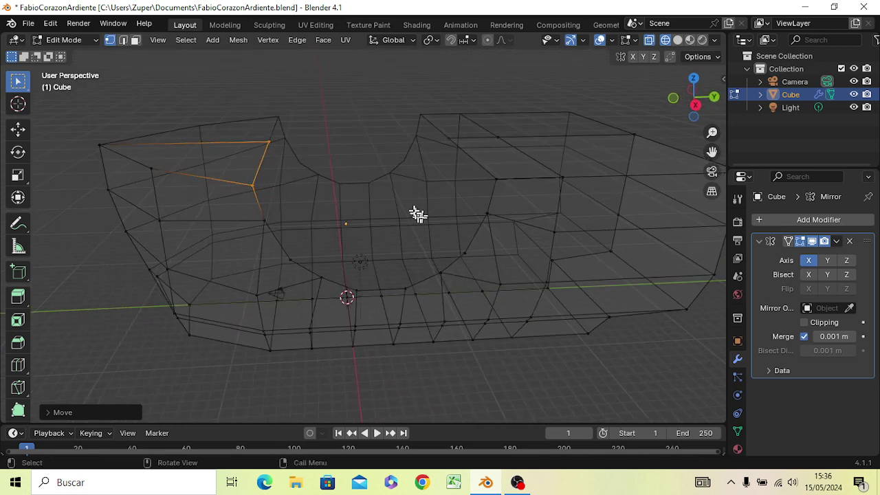
Switch the viewport to Solid shading, orbit around the hull, and return to Object Mode.
key("z")
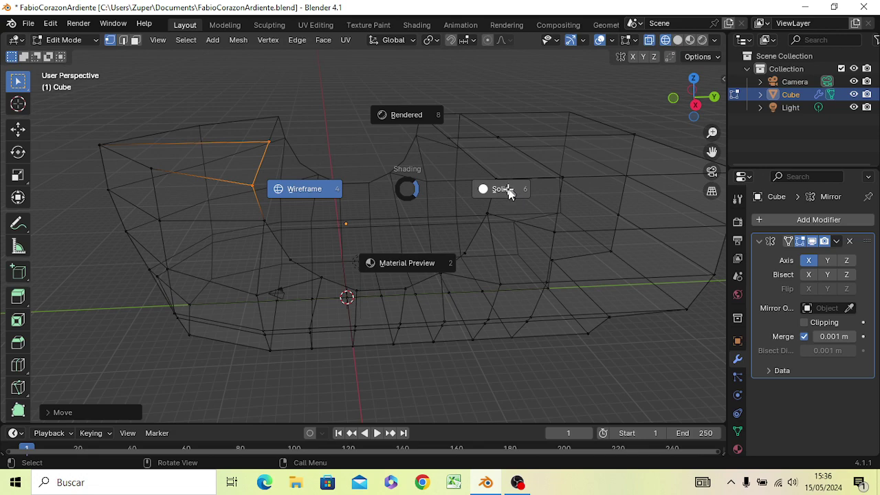
left_click(509, 193)
mouse_move(490, 192)
middle_mouse_down()
mouse_move(526, 180)
mouse_move(585, 305)
middle_mouse_up()
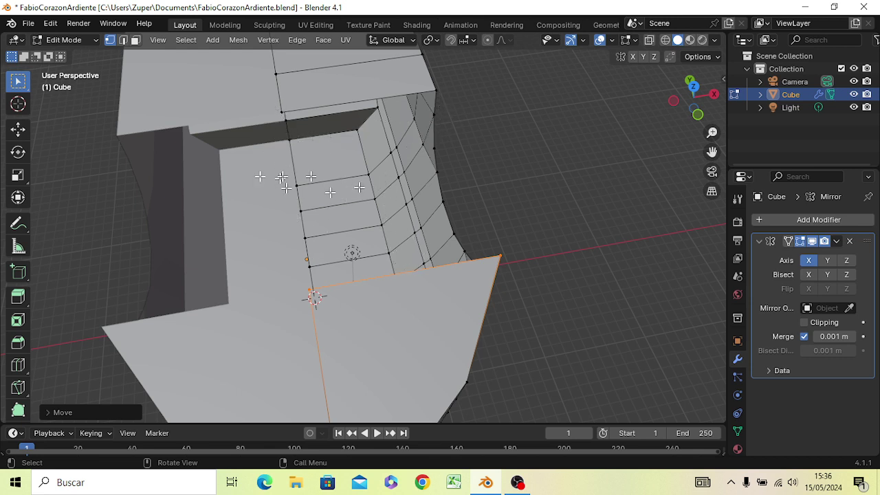
mouse_move(358, 270)
middle_mouse_down()
mouse_move(290, 271)
mouse_move(357, 261)
mouse_move(255, 187)
middle_mouse_up()
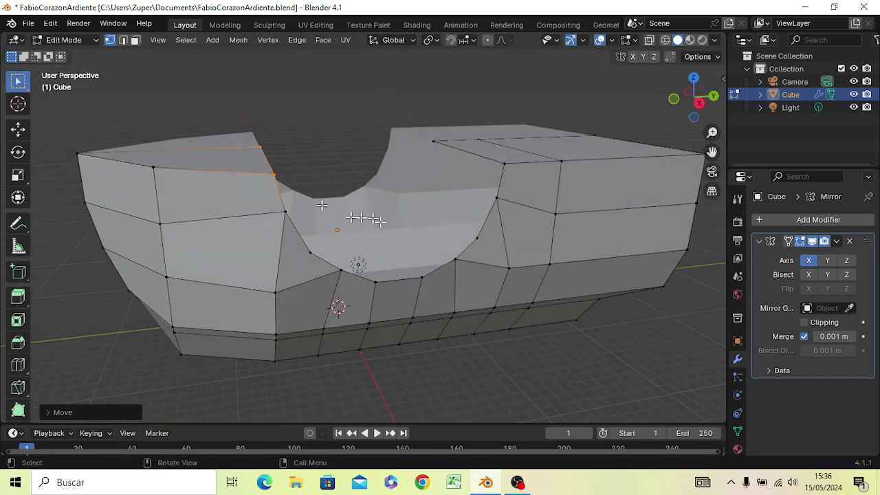
mouse_move(388, 256)
middle_mouse_down()
mouse_move(334, 232)
mouse_move(380, 217)
mouse_move(401, 233)
mouse_move(389, 255)
mouse_move(365, 262)
middle_mouse_up()
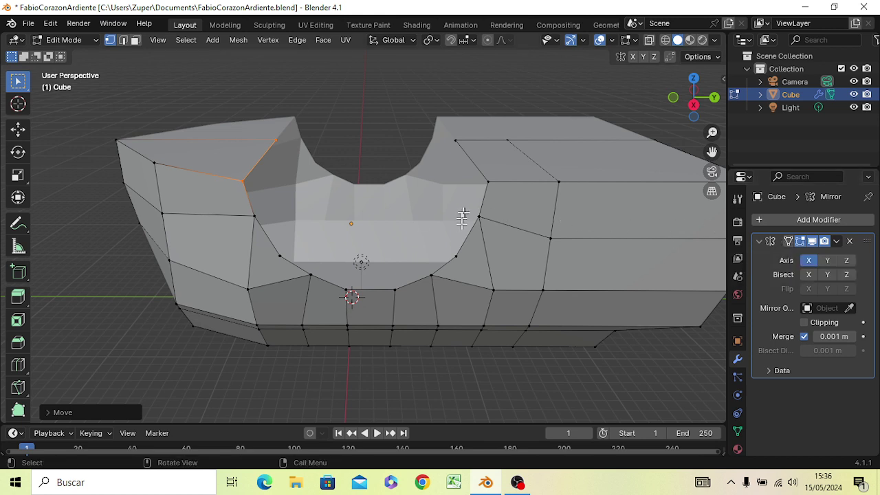
key("Tab")
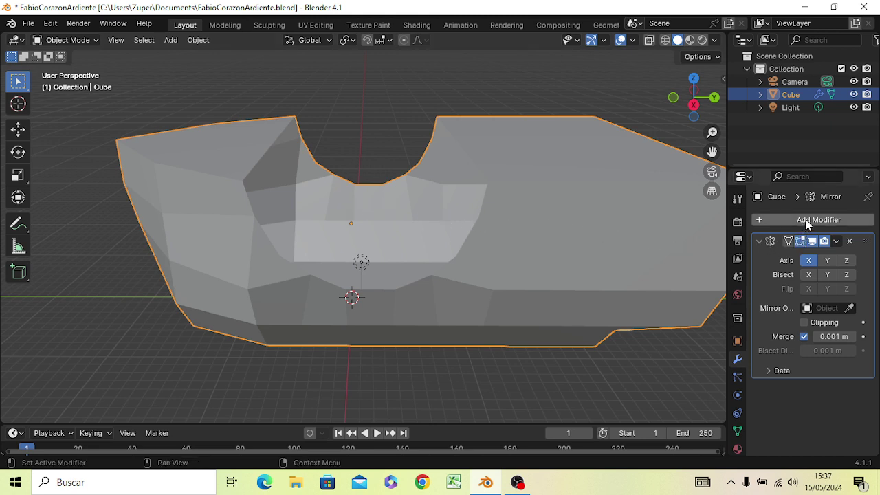
Apply the Mirror modifier from its header dropdown and orbit to inspect the full hull.
left_click(800, 241)
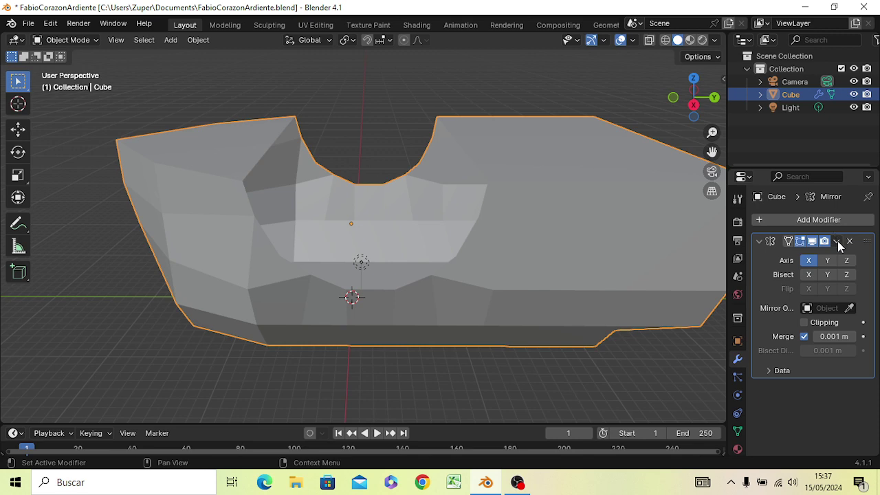
left_click(836, 241)
left_click(797, 256)
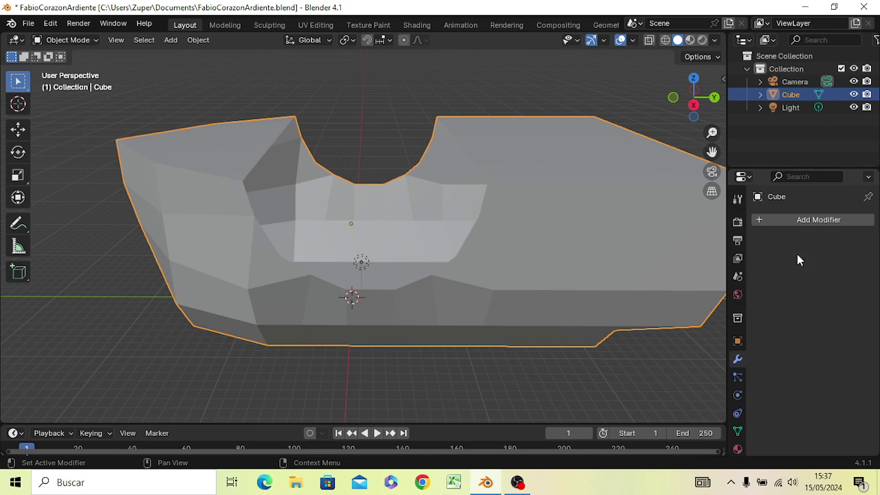
mouse_move(337, 248)
middle_mouse_down()
mouse_move(418, 279)
mouse_move(440, 240)
mouse_move(426, 189)
mouse_move(292, 196)
mouse_move(276, 251)
mouse_move(417, 266)
mouse_move(427, 242)
middle_mouse_up()
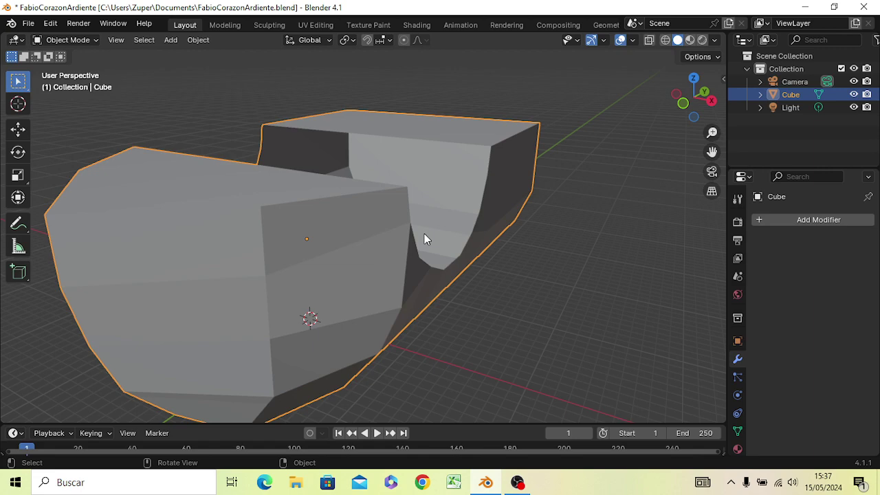
Re-enter Edit Mode, face the front of the hull, and try picking the wall's corner vertices.
key("Tab")
mouse_move(314, 275)
middle_mouse_down()
mouse_move(314, 284)
mouse_move(399, 252)
mouse_move(462, 252)
mouse_move(447, 298)
mouse_move(365, 309)
mouse_move(213, 285)
mouse_move(89, 295)
mouse_move(83, 306)
mouse_move(55, 289)
mouse_move(42, 306)
mouse_move(97, 234)
middle_mouse_up()
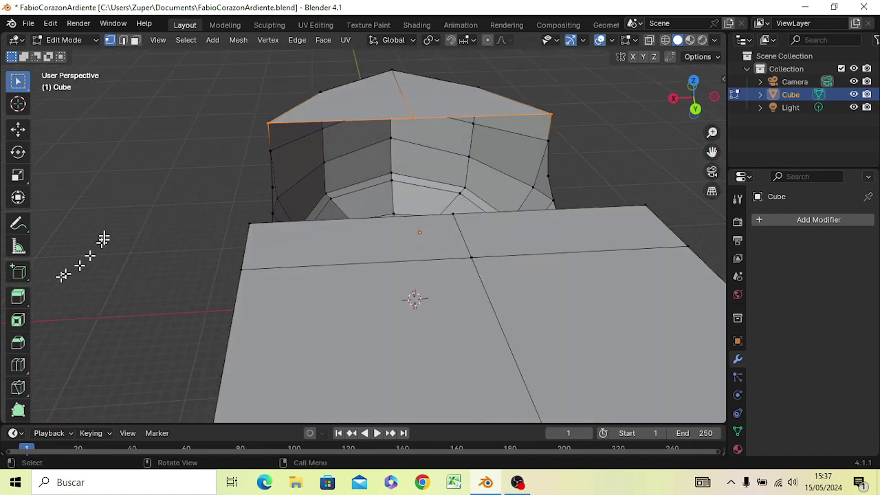
left_click(214, 113)
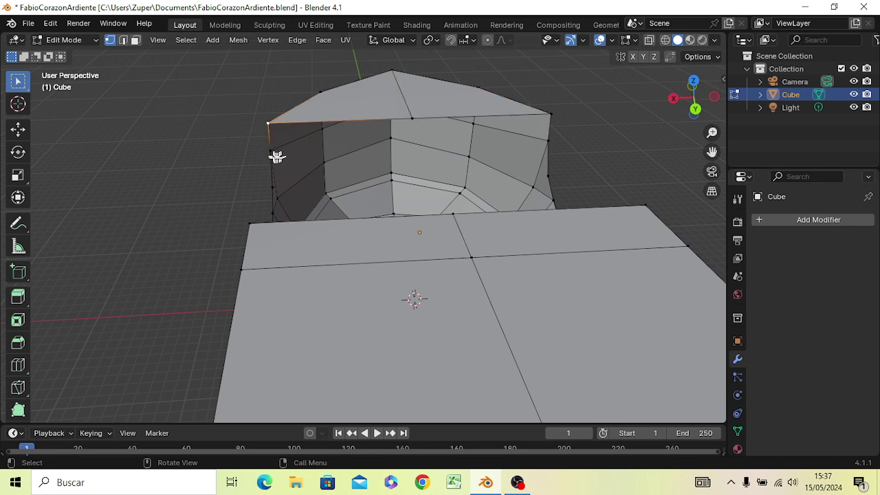
left_click(270, 154)
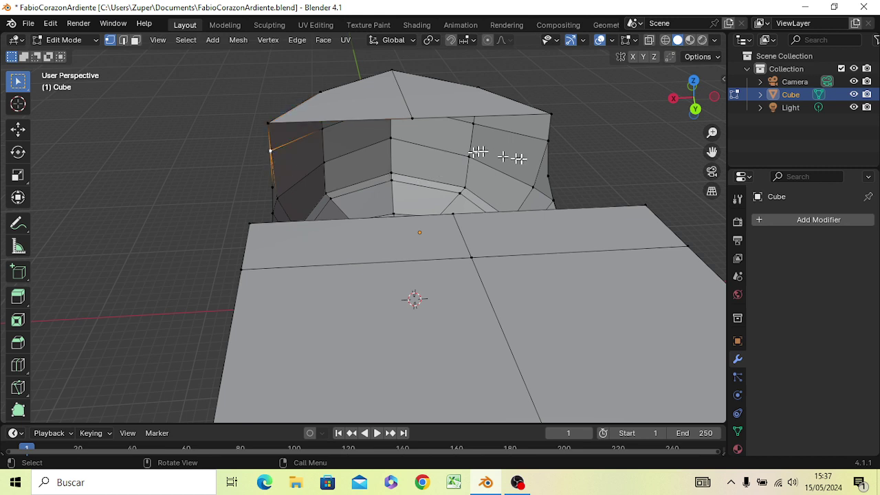
left_click(550, 140)
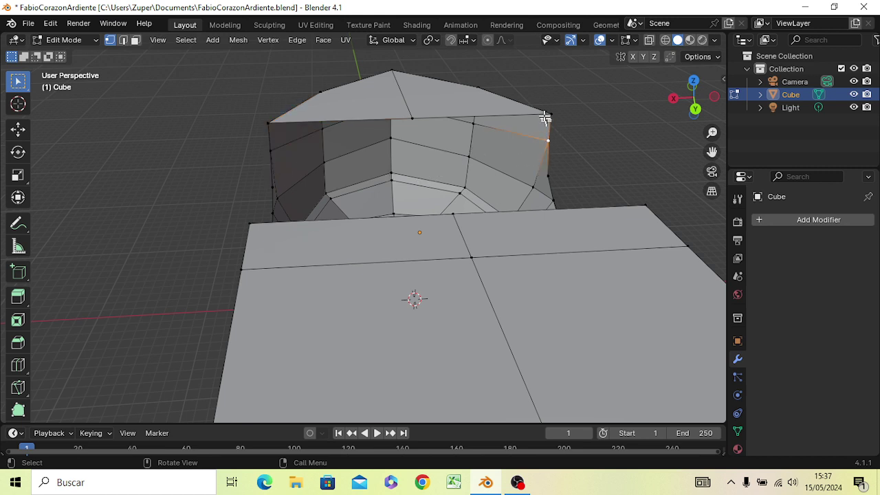
left_click(551, 114)
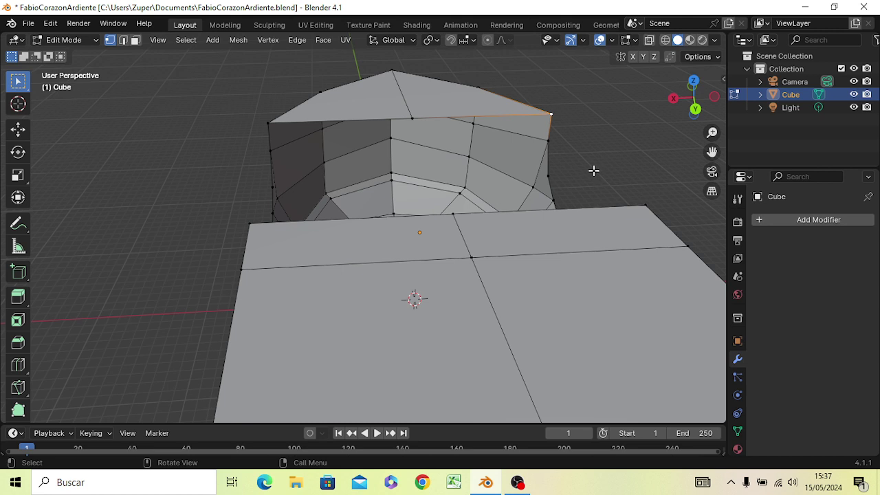
left_click(595, 132)
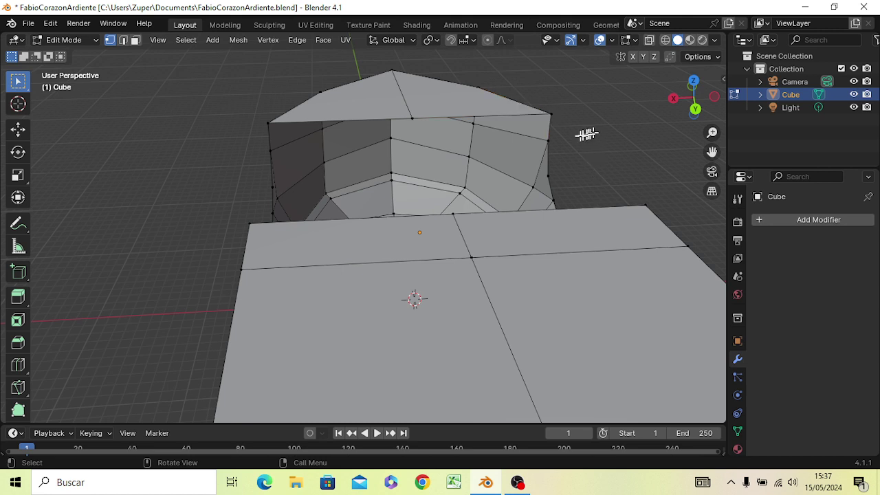
Select the four vertices around the top wall gap and fill them with a face.
left_click(546, 140)
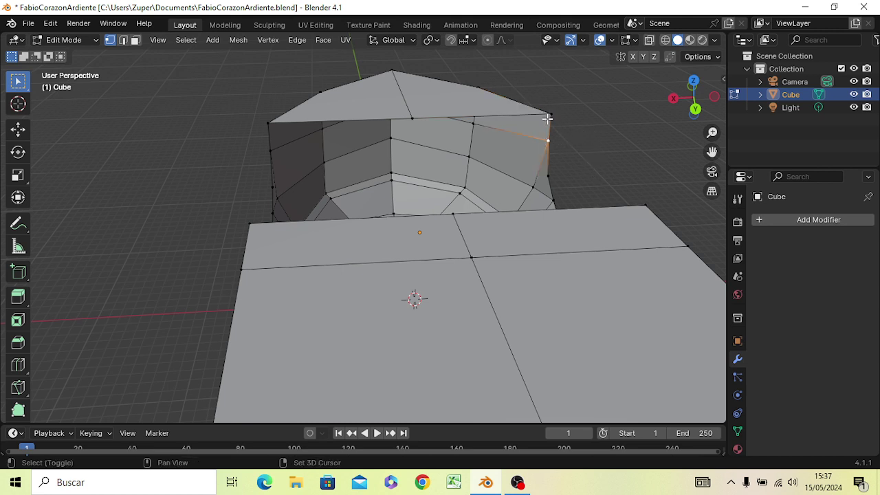
left_click(549, 115, "shift")
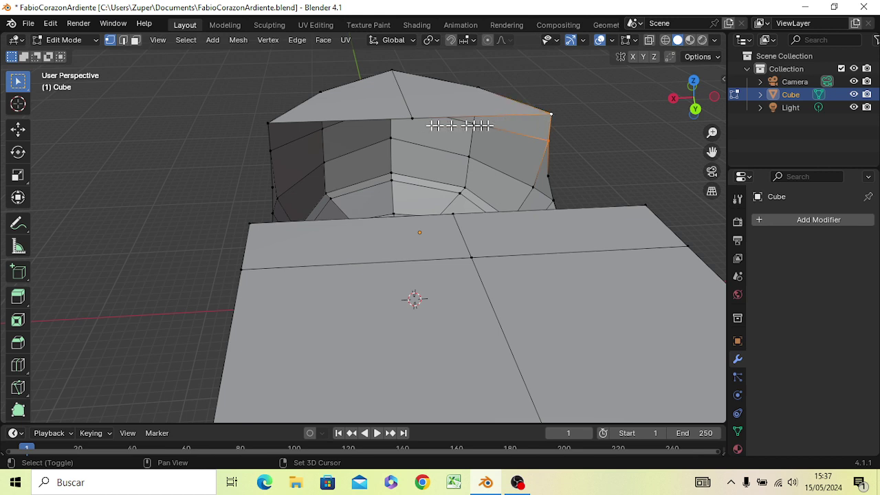
left_click(269, 123, "shift")
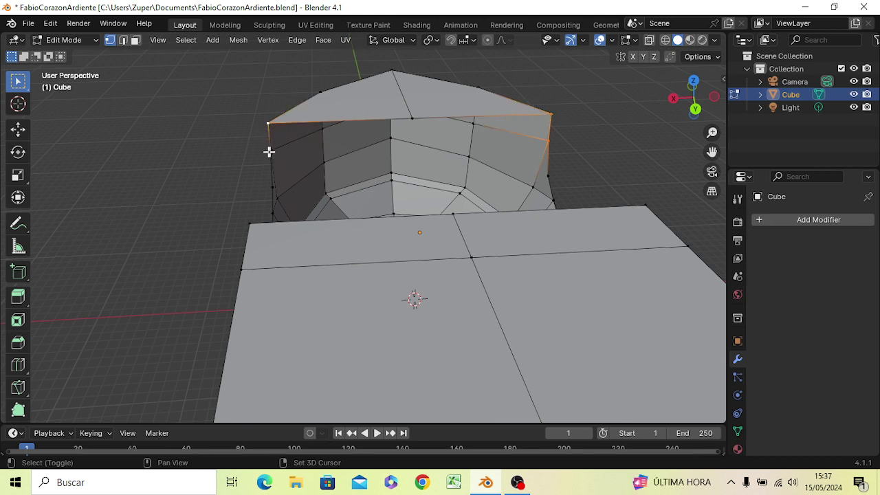
left_click(271, 150, "shift")
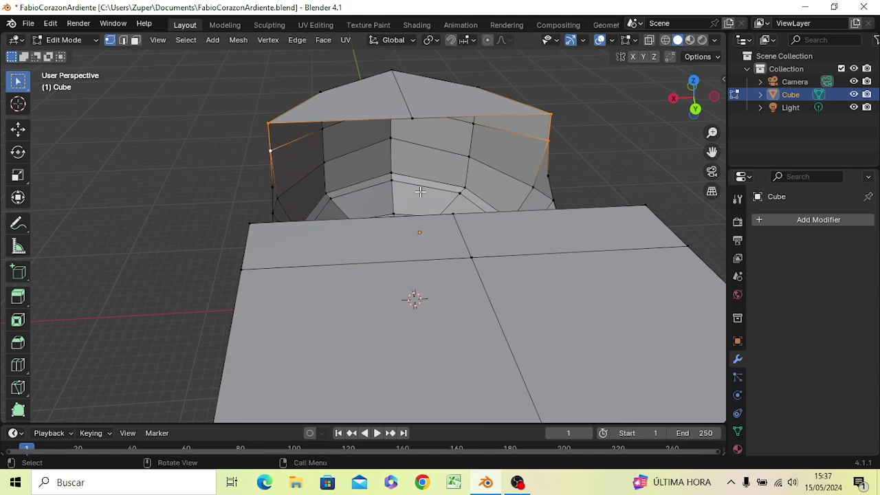
key("f")
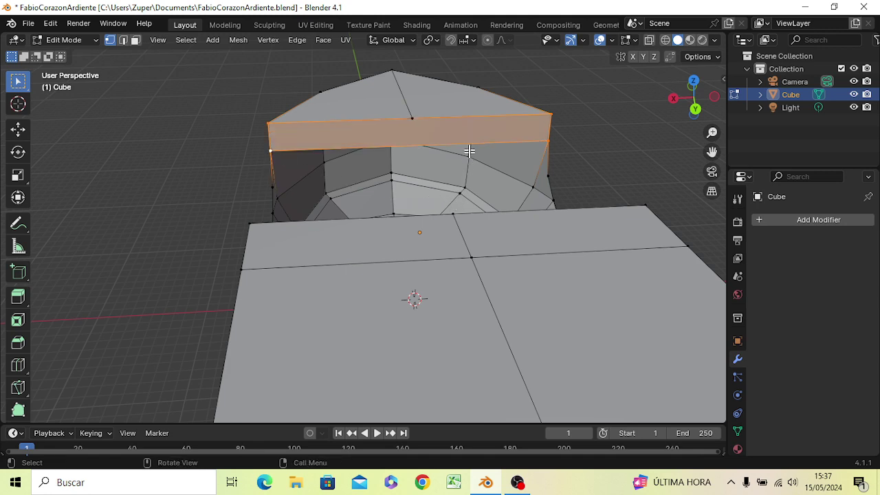
mouse_move(468, 152)
middle_mouse_down()
mouse_move(607, 176)
mouse_move(350, 256)
middle_mouse_up()
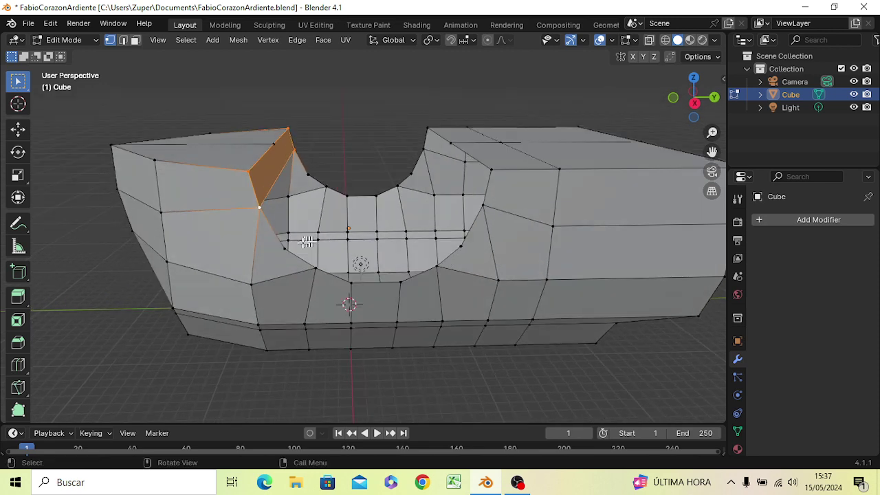
left_click(285, 249)
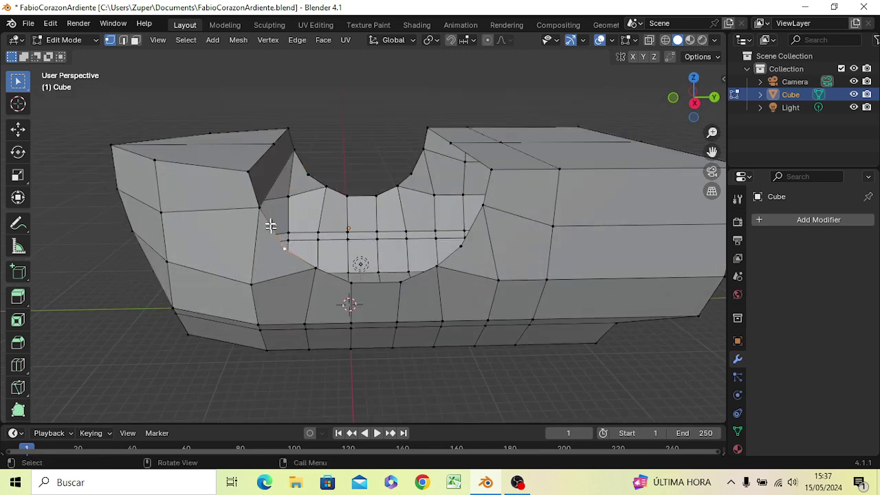
left_click(259, 206, "shift")
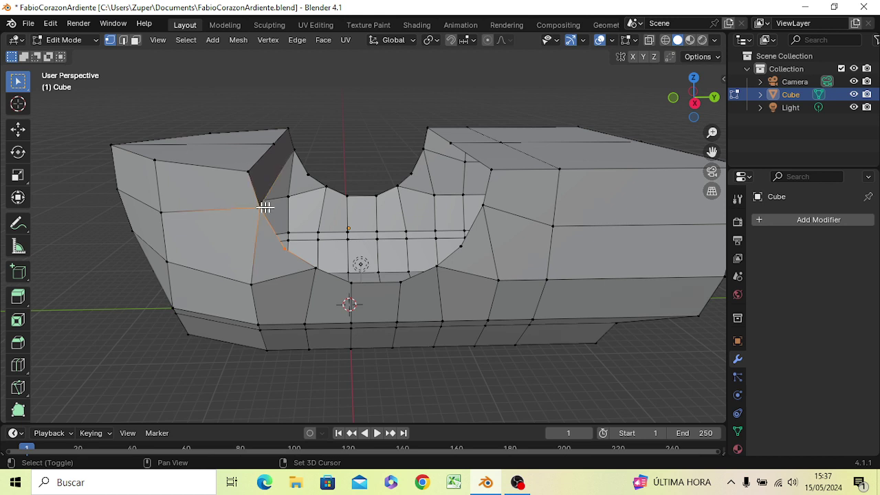
left_click(305, 174, "shift")
left_click(295, 149, "shift")
key("f")
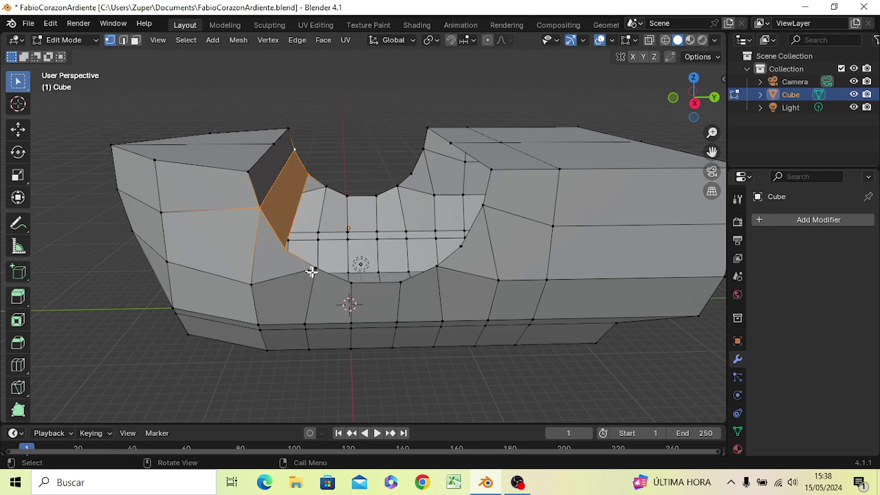
left_click(314, 268)
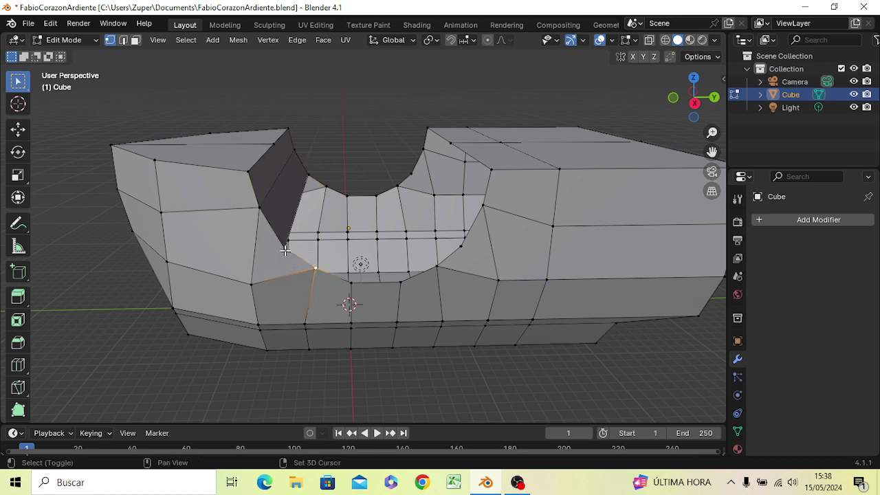
left_click(285, 249, "shift")
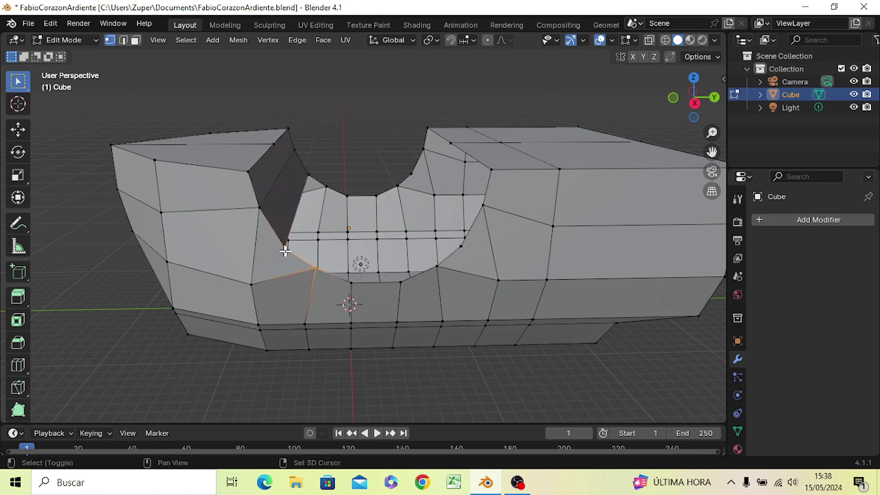
left_click(310, 176, "shift")
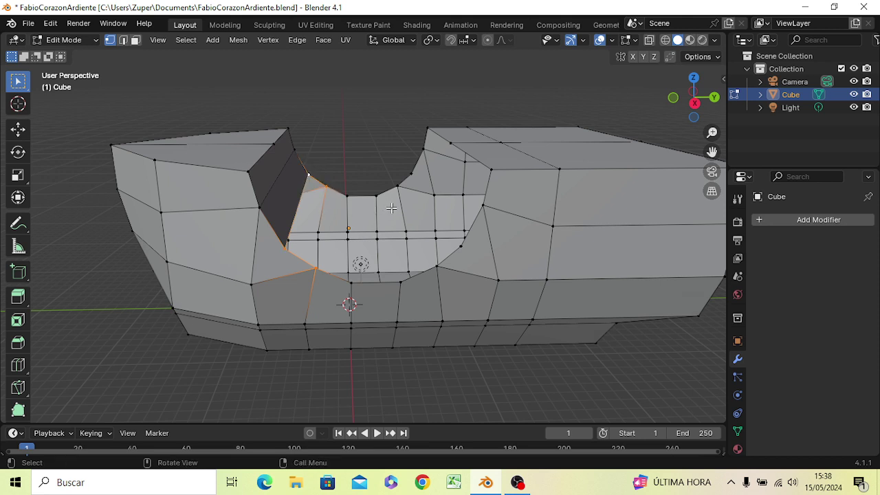
key("f")
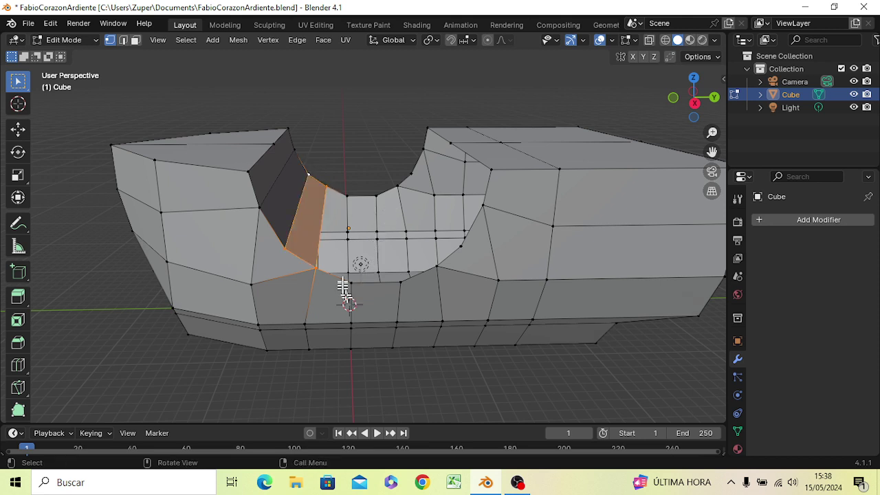
left_click(349, 283)
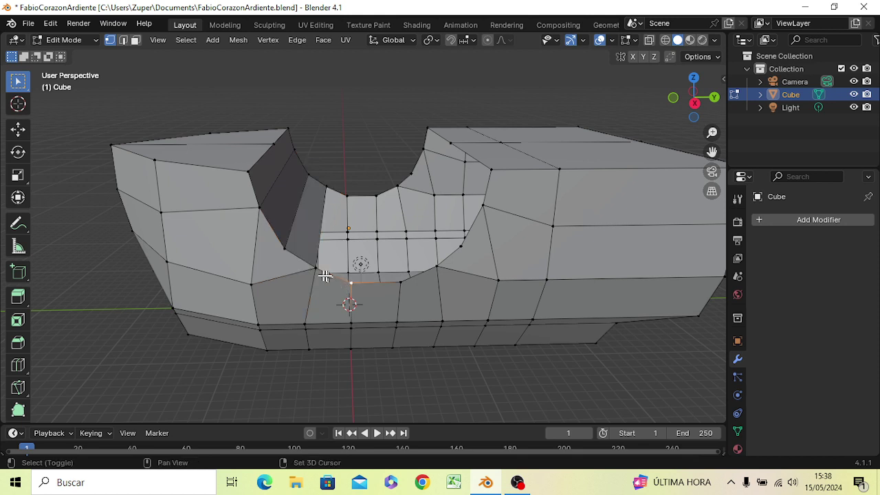
left_click(316, 270, "shift")
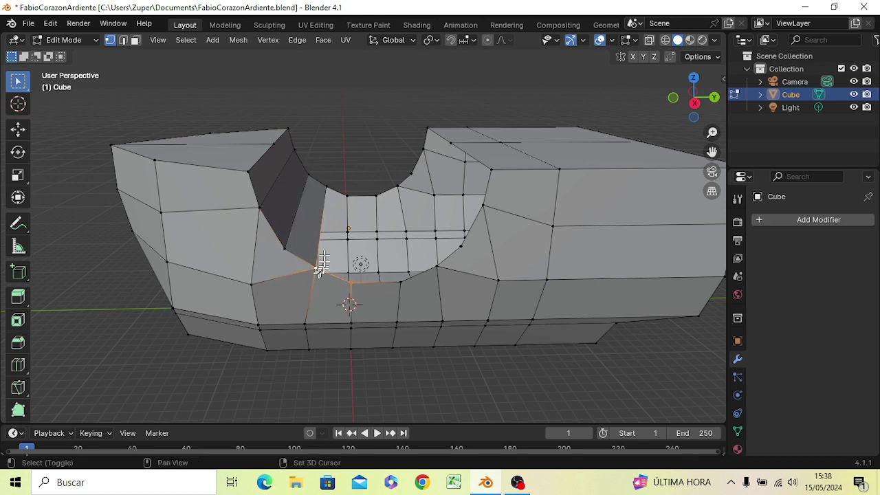
left_click(328, 187, "shift")
left_click(346, 198, "shift")
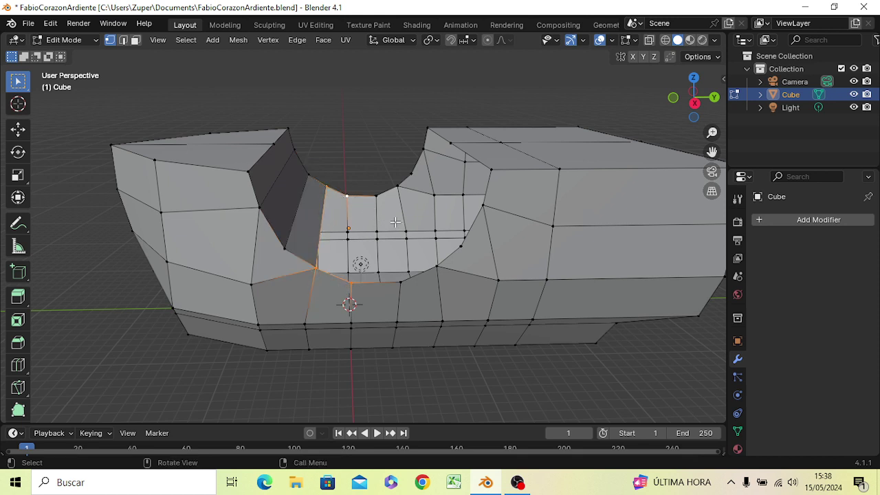
key("f")
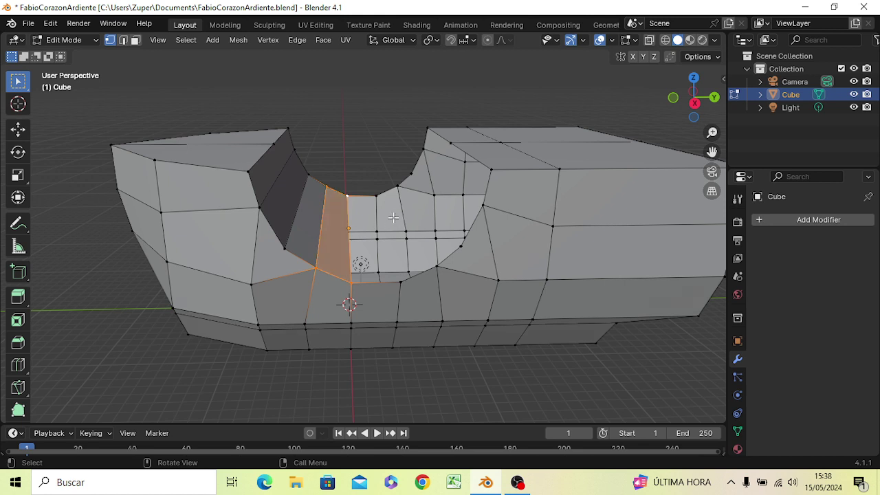
left_click(400, 282)
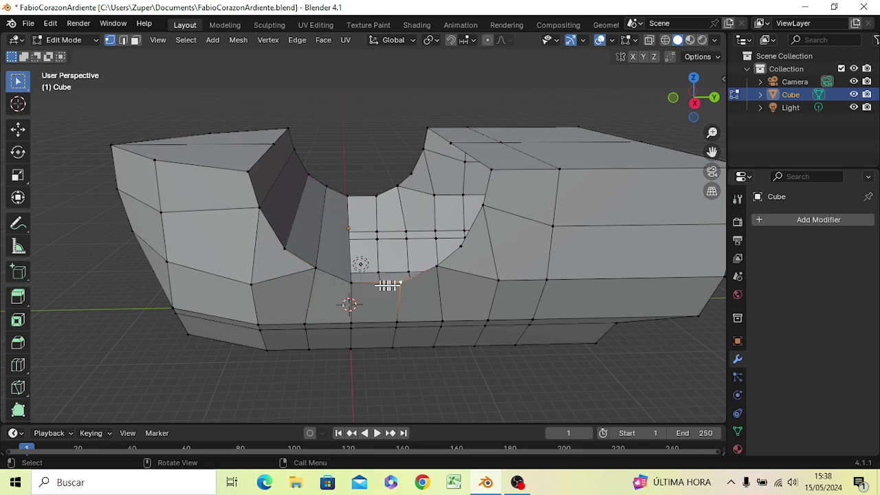
left_click(351, 282, "shift")
left_click(348, 197, "shift")
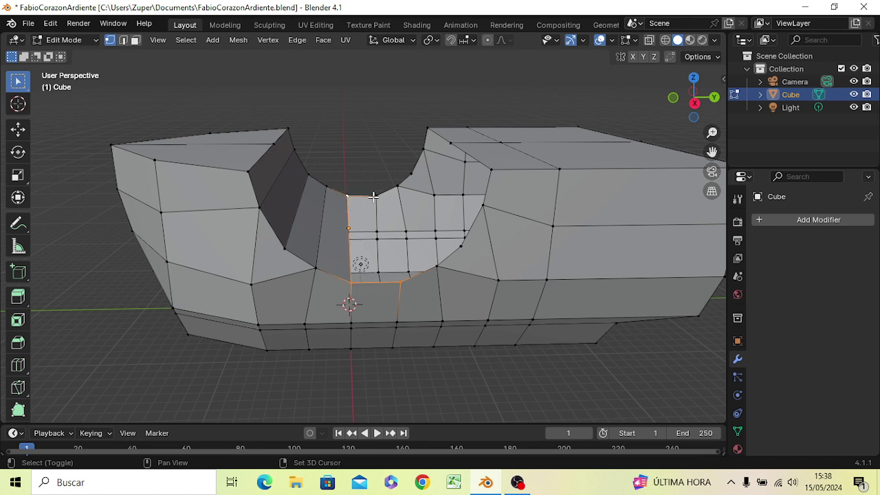
left_click(375, 196, "shift")
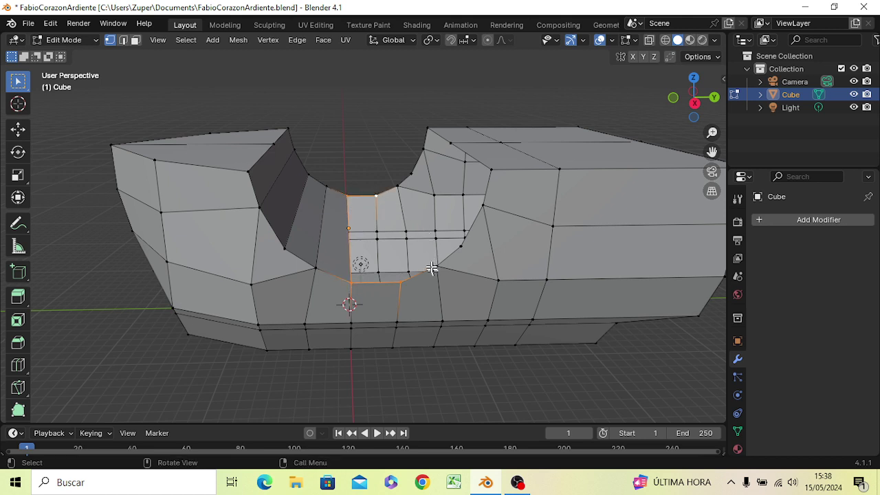
key("f")
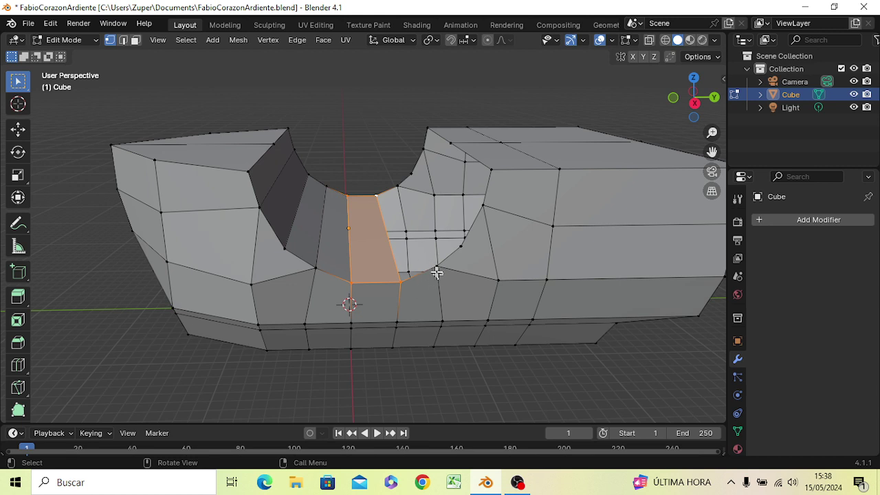
left_click(434, 270)
left_click(403, 283, "shift")
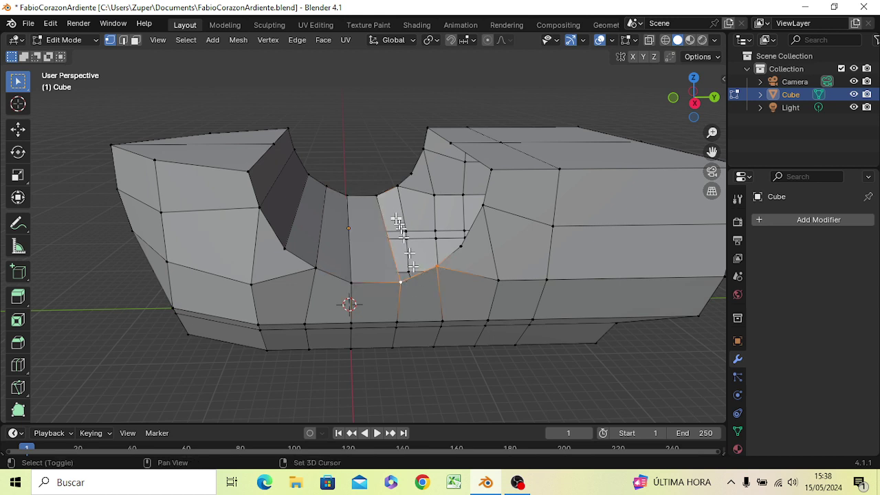
left_click(395, 185, "shift")
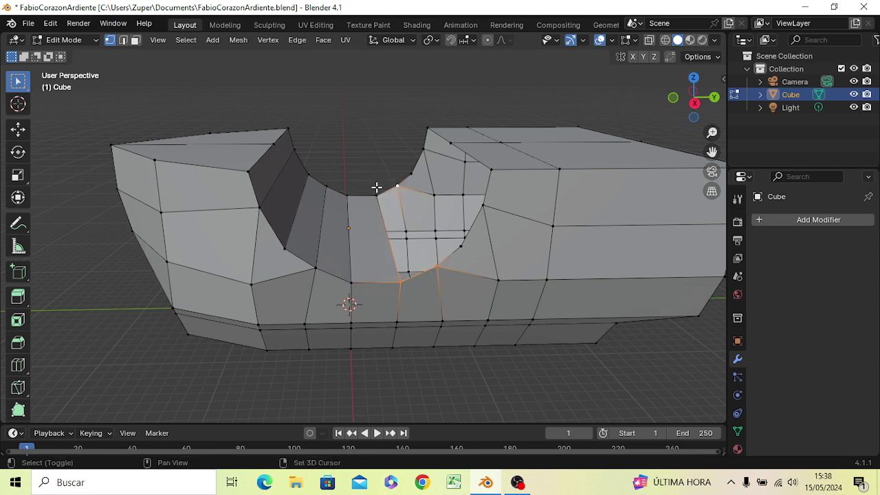
left_click(377, 190, "shift")
key("f")
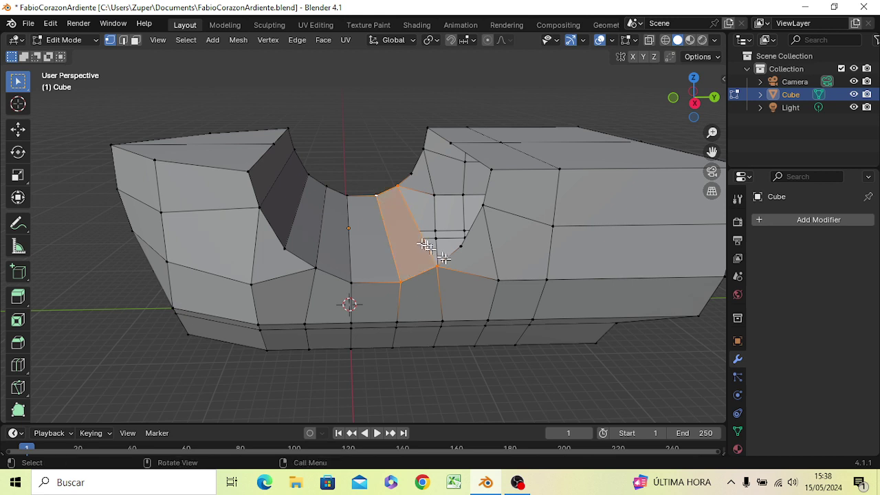
left_click(460, 246)
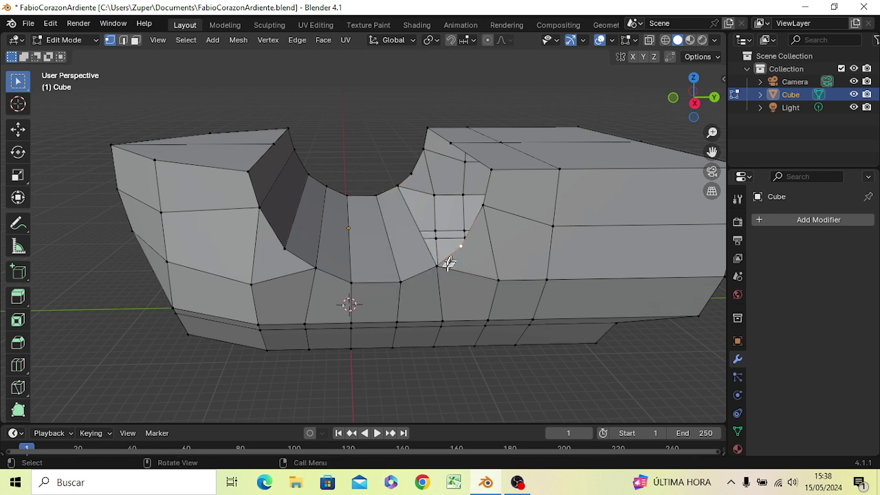
left_click(440, 267)
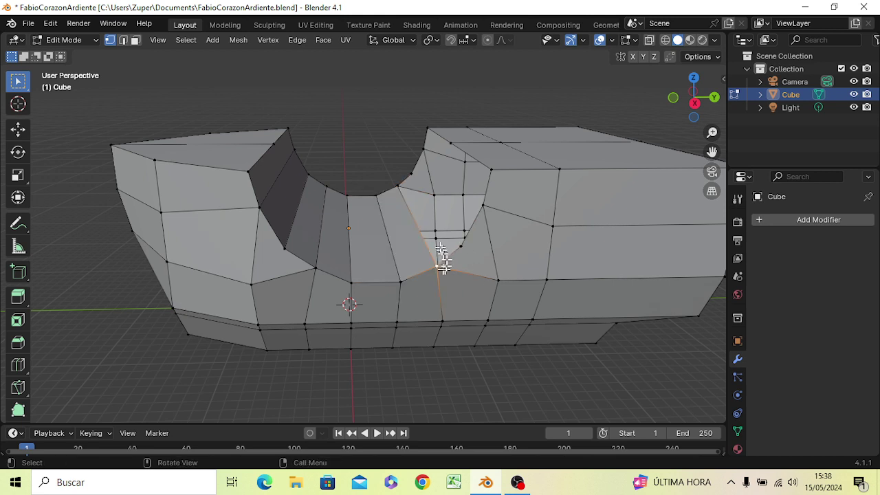
left_click(391, 183)
left_click(409, 172)
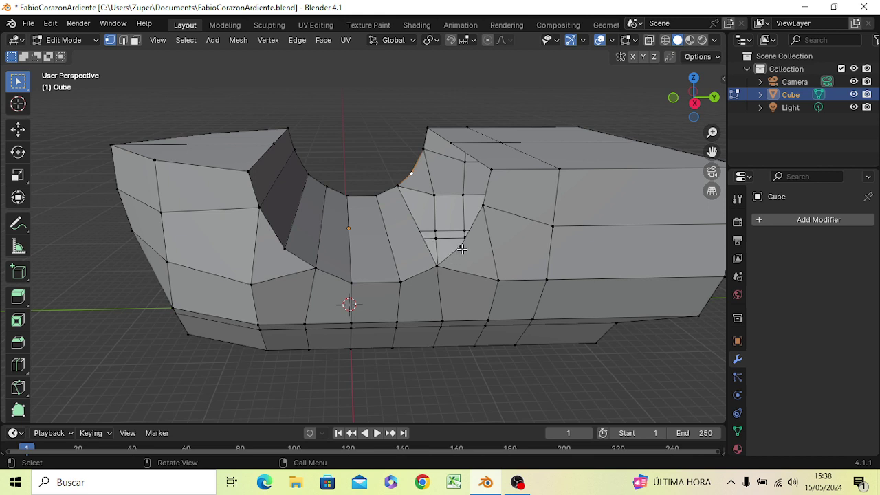
Undo the last selection change and start picking corner vertices of the right-wall hole.
key("ctrl+z")
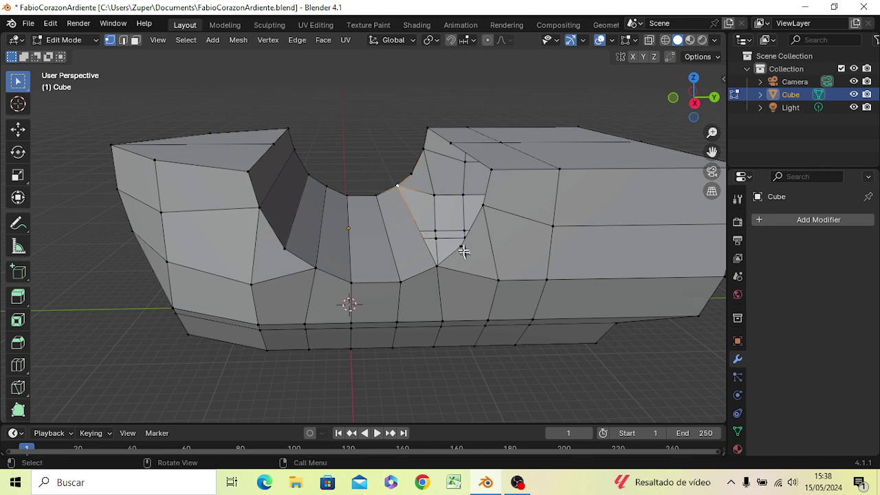
left_click(463, 251)
left_click(437, 266, "shift")
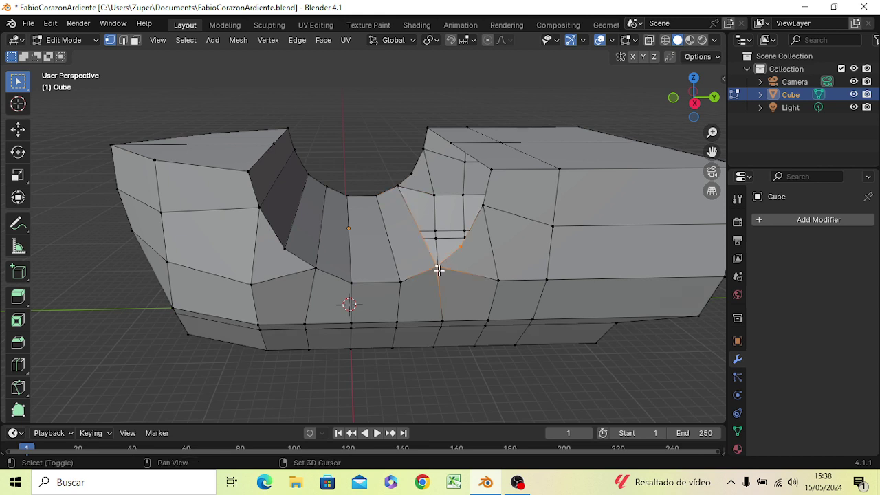
left_click(396, 185, "shift")
left_click(410, 174, "shift")
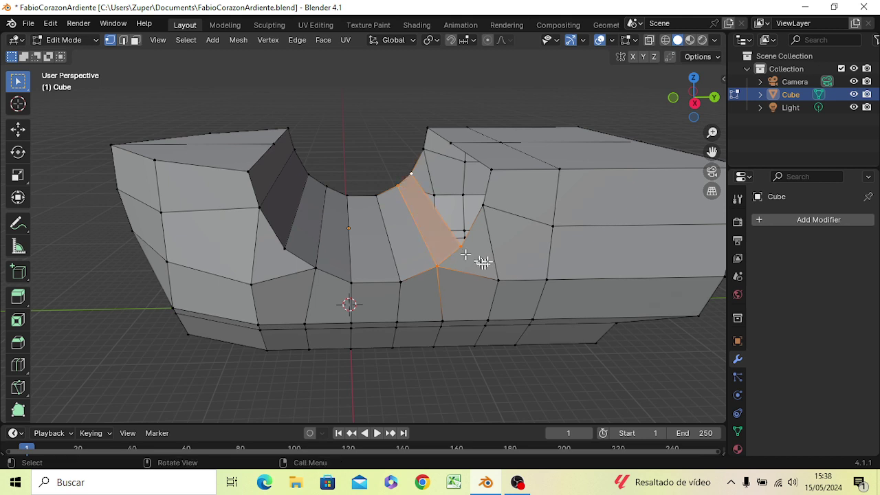
Reselect the hole's four corners: the lower, right-hand, upper-wall and top corner vertices.
left_click(461, 246)
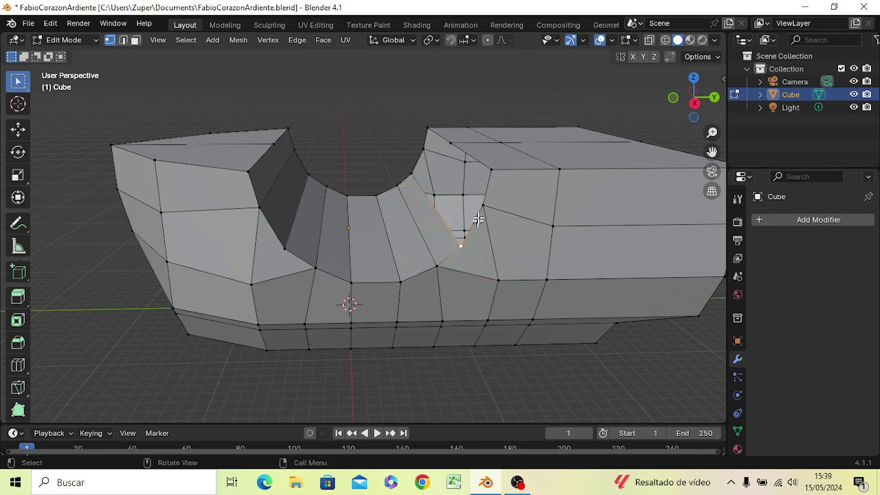
left_click(484, 206)
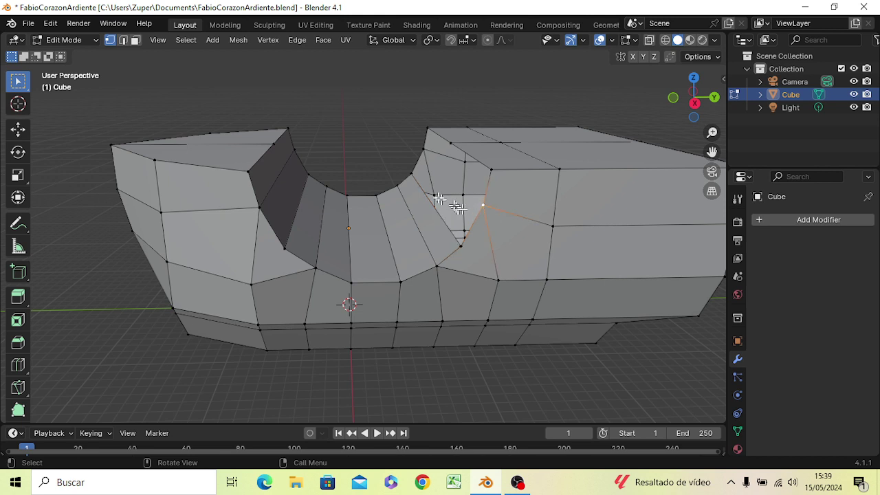
left_click(409, 173)
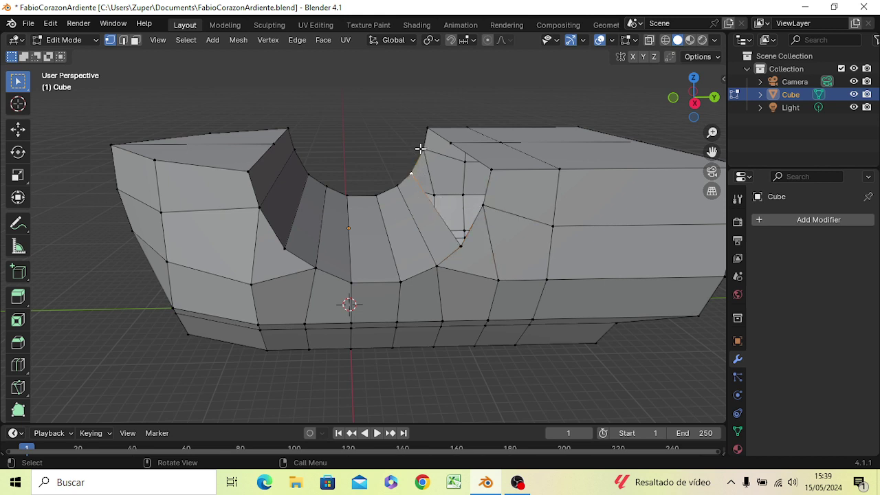
left_click(421, 149)
left_click(482, 206)
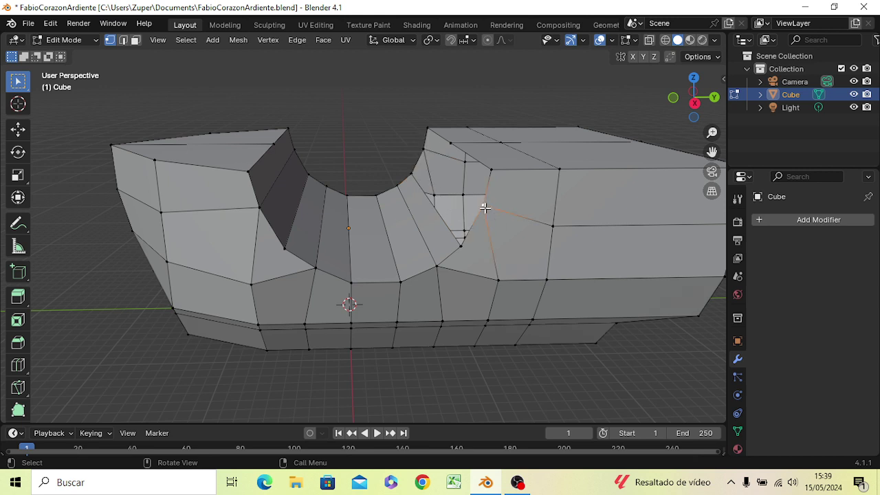
left_click(461, 246, "shift")
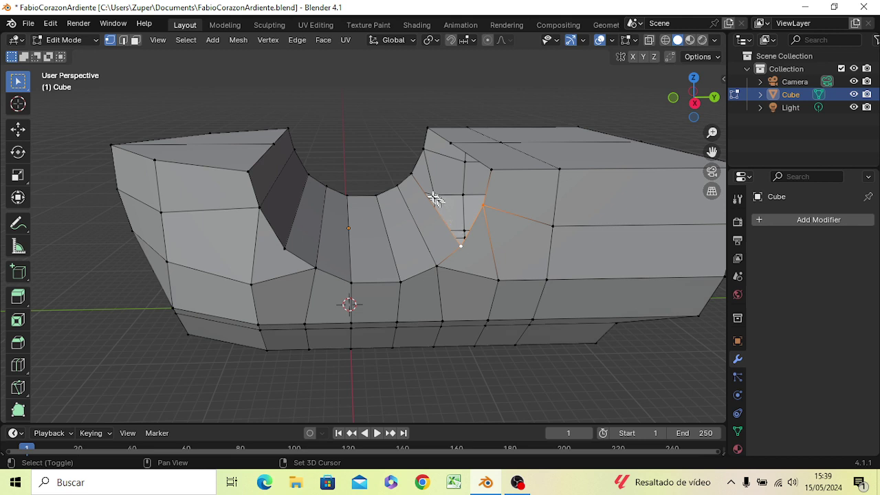
left_click(412, 172, "shift")
left_click(421, 149, "shift")
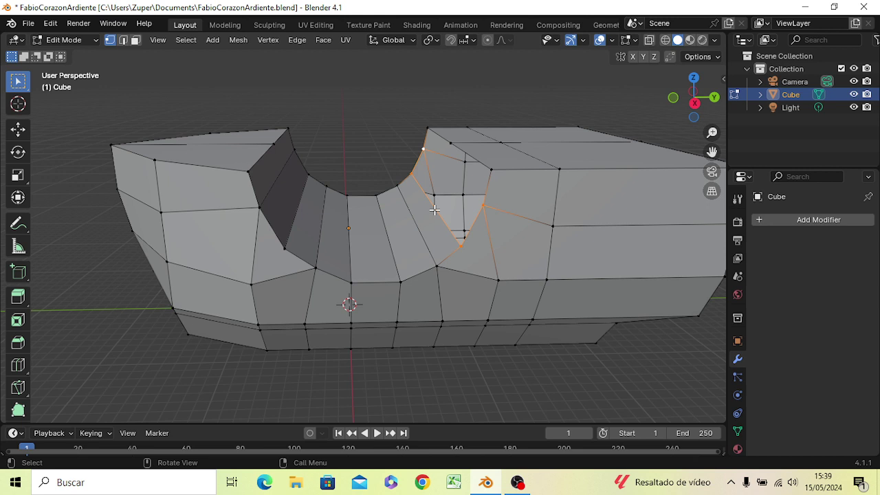
Fill the selected right-wall hole with a face, then begin picking vertices around the top-corner gap.
key("f")
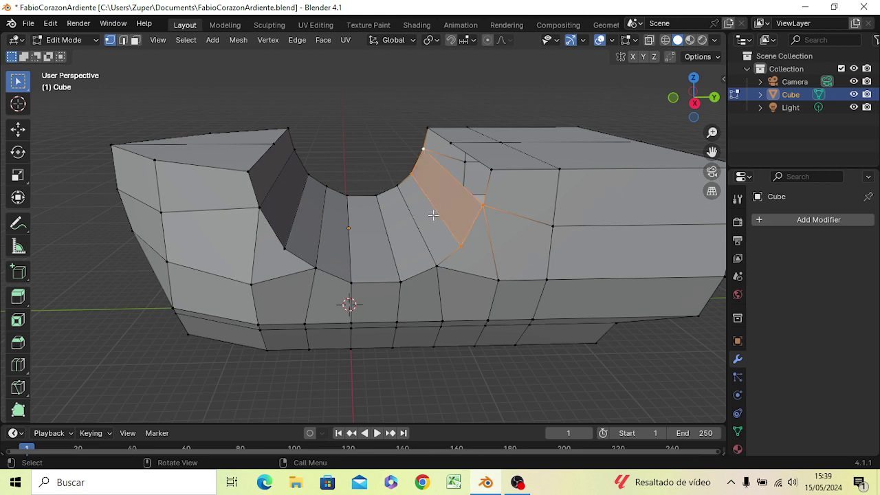
left_click(495, 171)
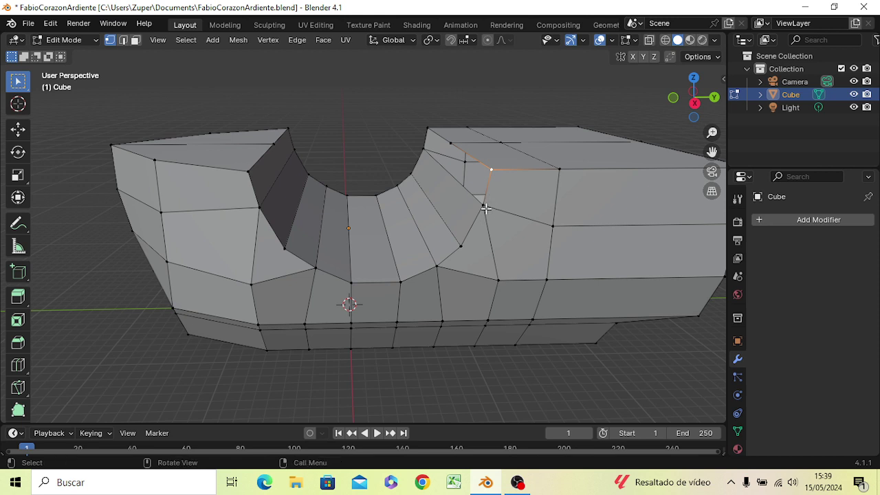
left_click(484, 205)
left_click(420, 143)
key("ctrl+z")
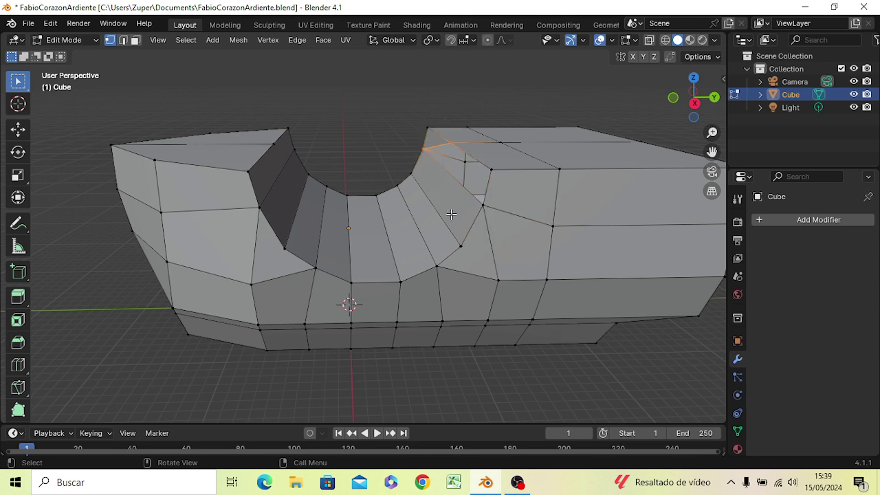
key("ctrl+shift+z")
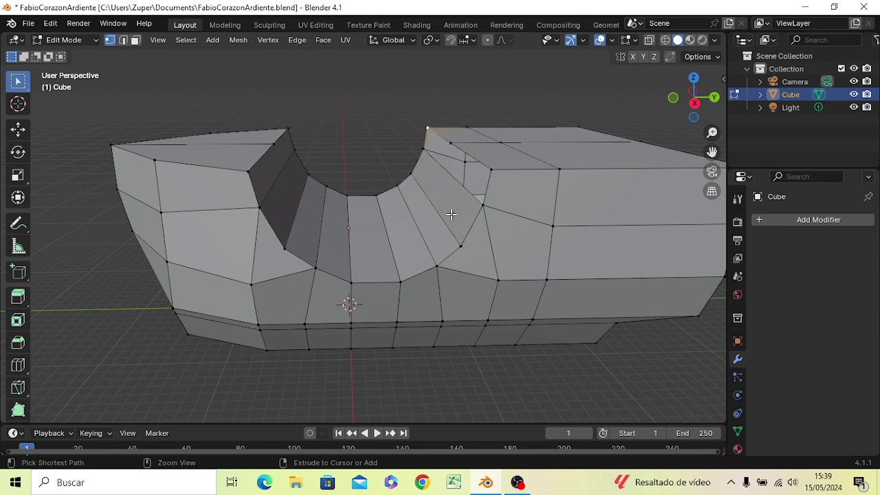
Select the four corners of the gap beside the top rim and fill them with a face.
left_click(470, 128)
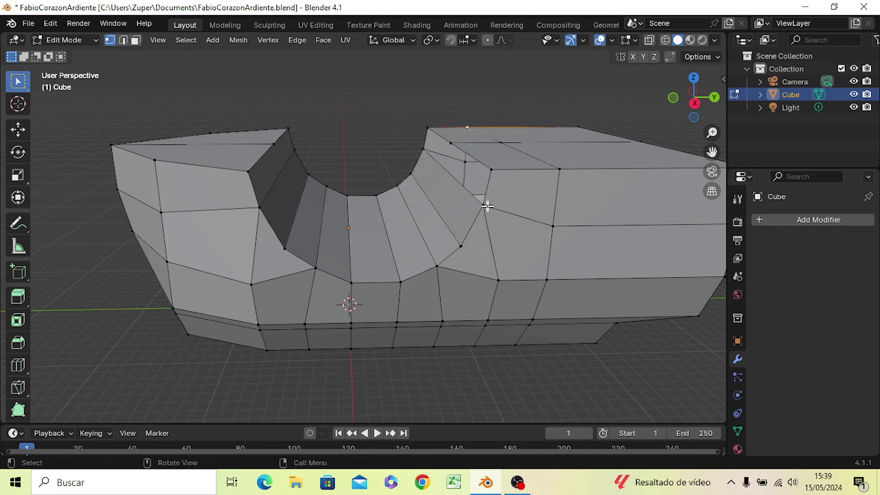
left_click(492, 172)
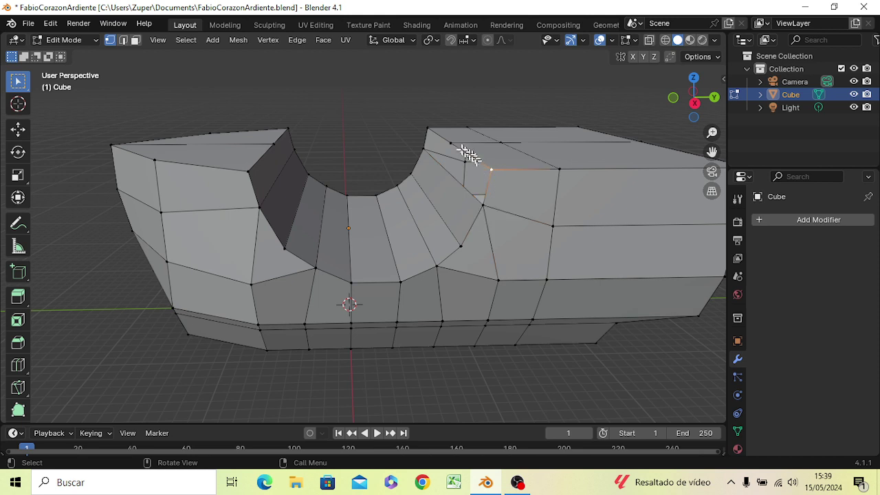
left_click(425, 127)
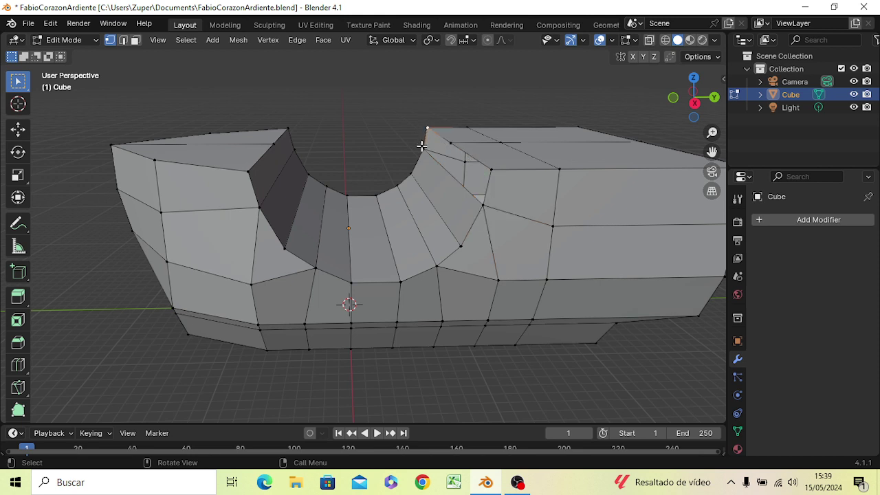
left_click(421, 145)
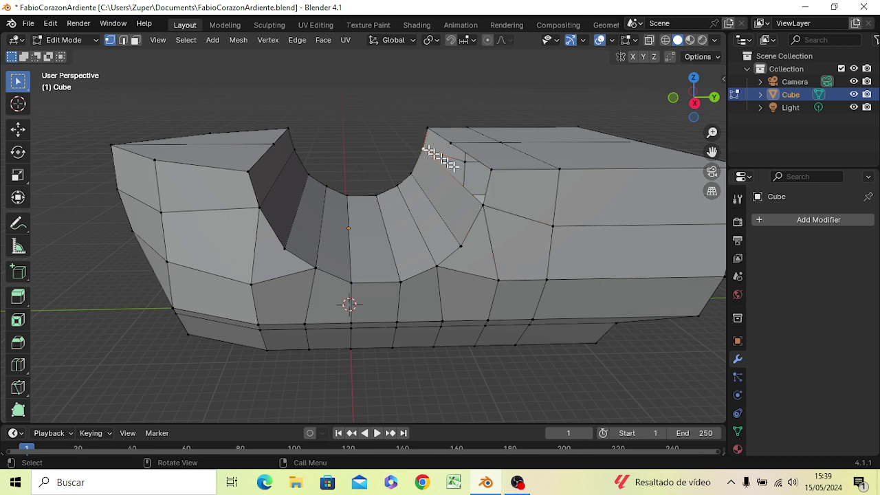
left_click(485, 206, "shift")
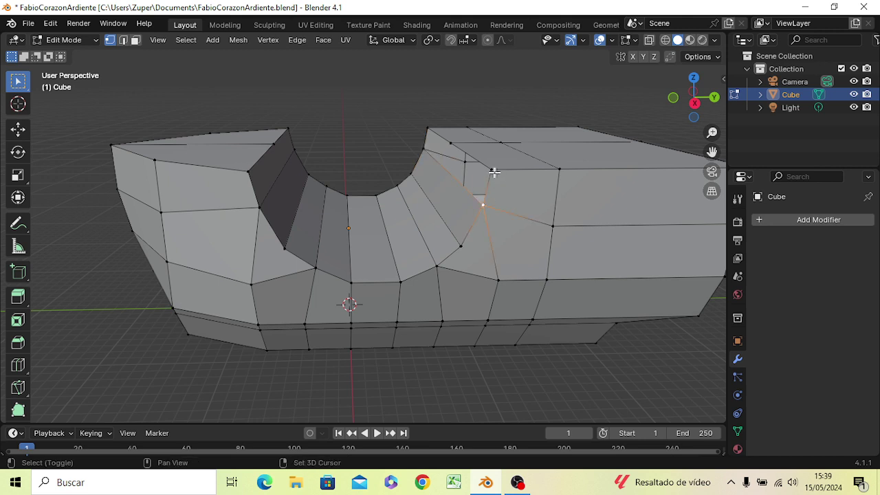
left_click(491, 171, "shift")
left_click(426, 128, "shift")
left_click(422, 148, "shift")
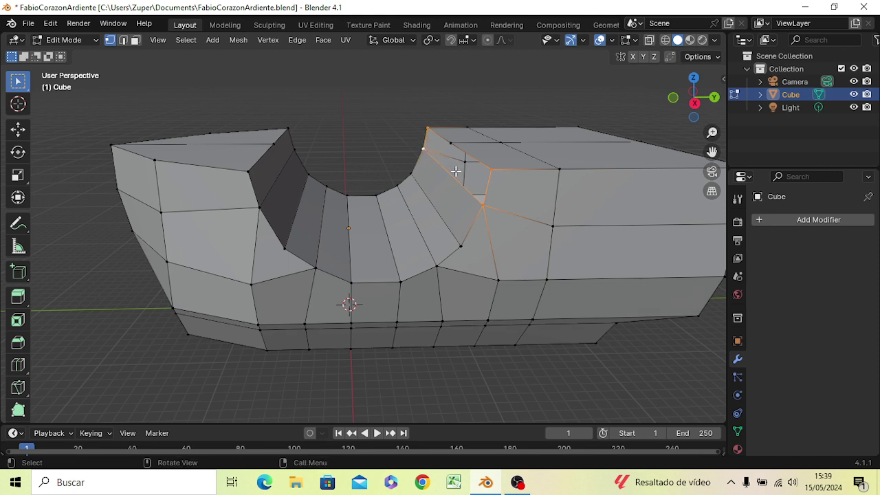
key("f")
mouse_move(454, 104)
middle_mouse_down()
mouse_move(536, 122)
mouse_move(449, 123)
middle_mouse_up()
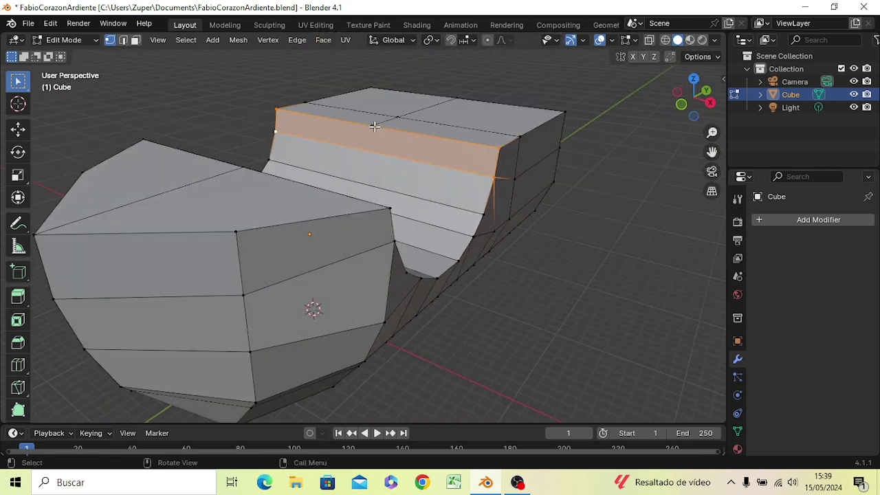
Loop-cut the raised rear block near its front top edge and delete the new loop's vertices.
key("ctrl+r")
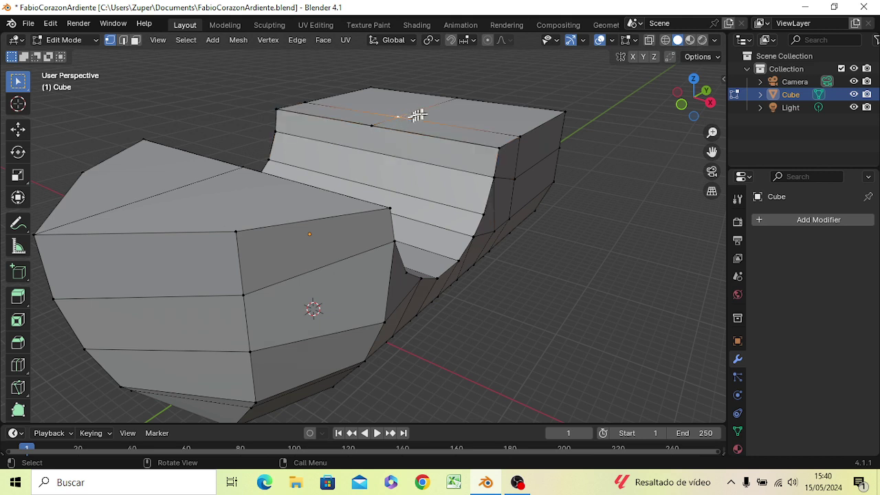
left_click(451, 97)
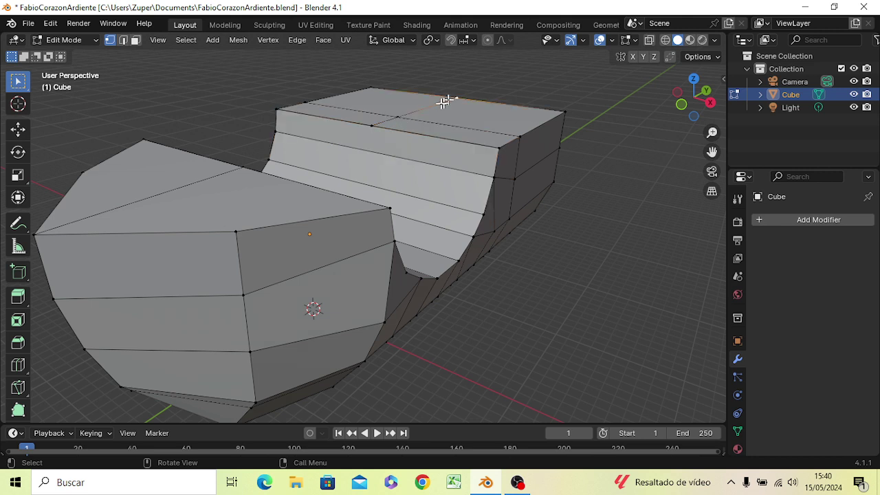
left_click(376, 129)
key("x")
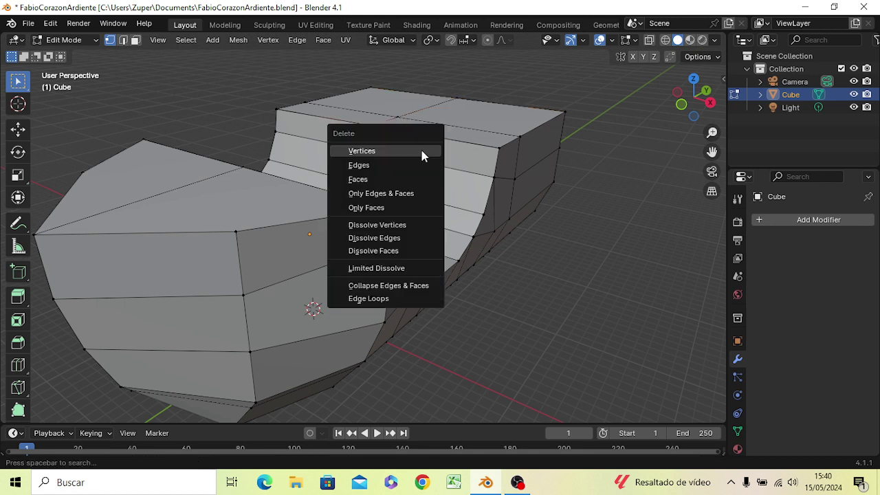
left_click(422, 153)
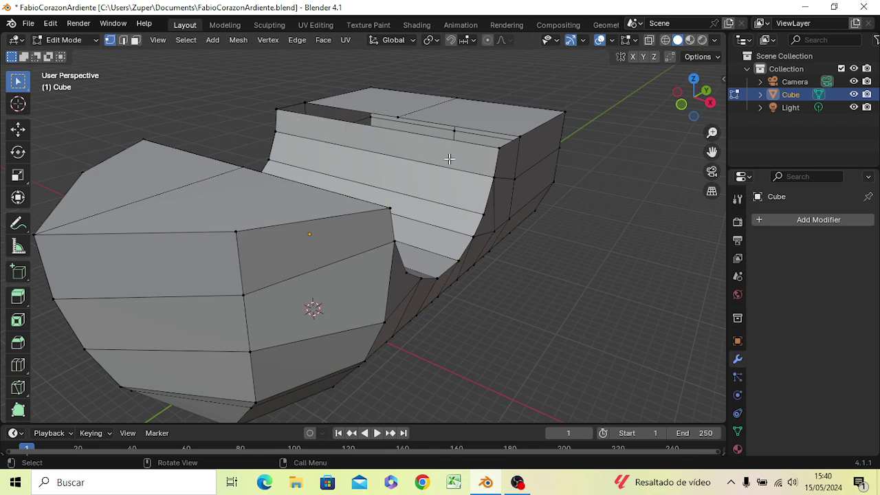
mouse_move(434, 154)
middle_mouse_down()
mouse_move(196, 147)
mouse_move(216, 187)
mouse_move(255, 176)
mouse_move(303, 202)
mouse_move(274, 198)
middle_mouse_up()
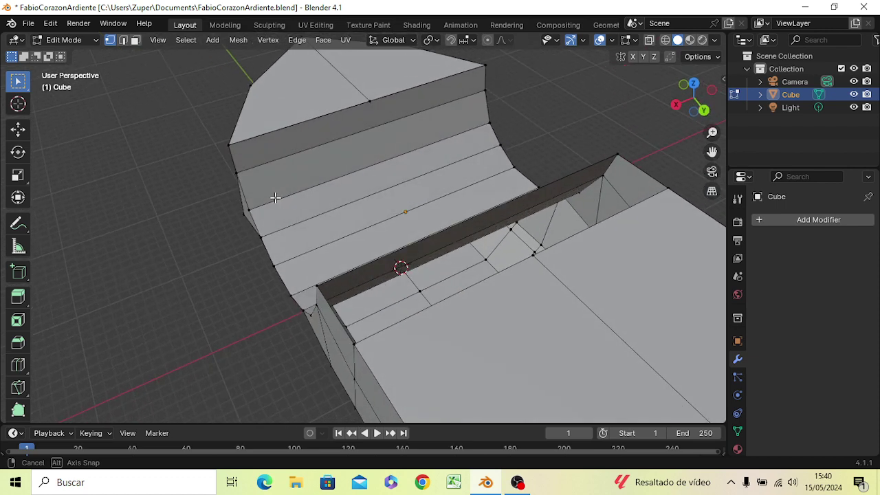
left_click(318, 286, "shift")
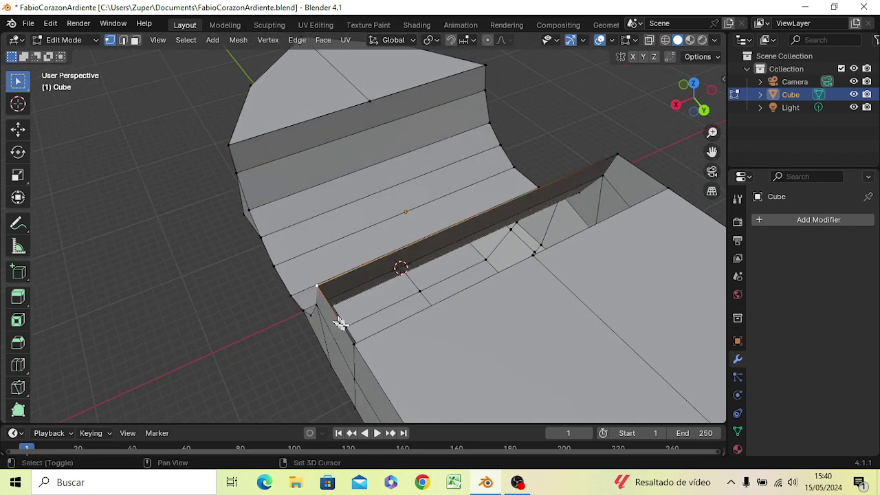
left_click(353, 341, "shift")
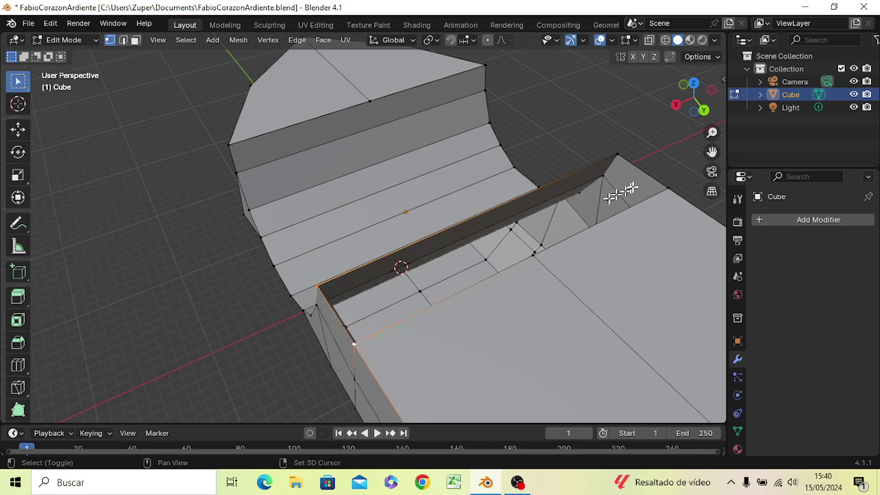
left_click(664, 190, "shift")
left_click(617, 157, "shift")
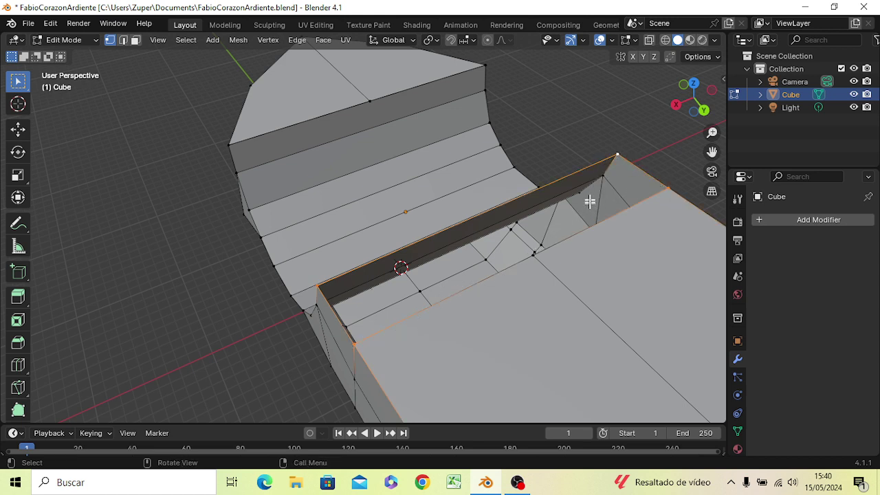
key("f")
scroll(550, 321, "down", 2)
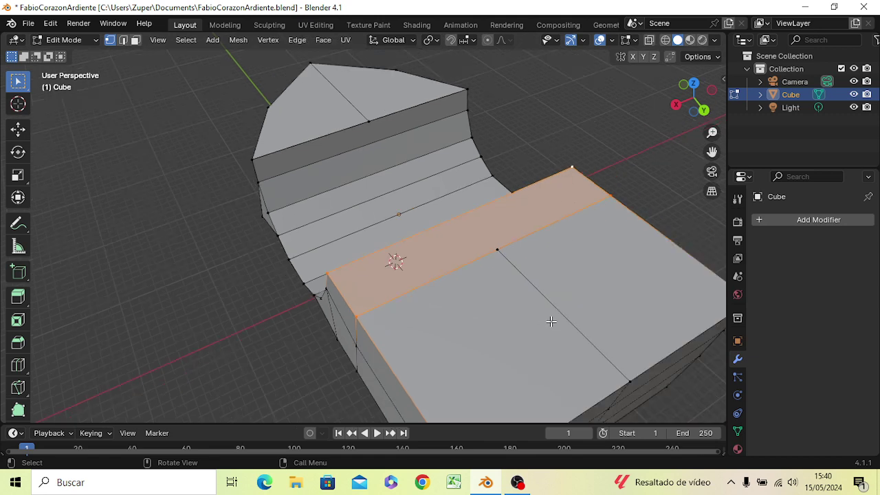
scroll(550, 321, "down", 2)
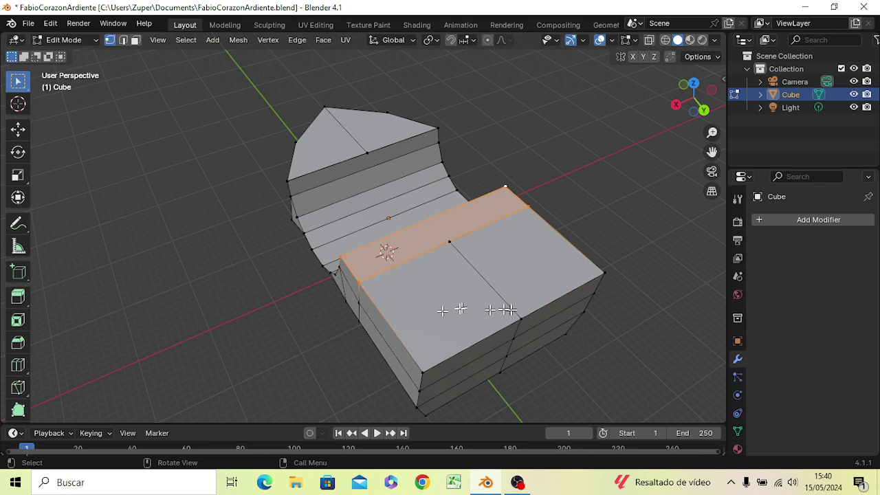
middle_click_drag(436, 292, 545, 191)
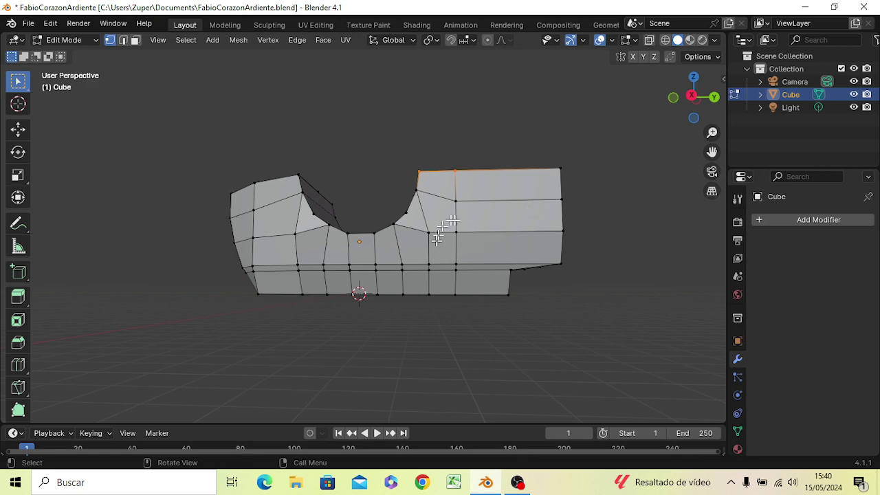
mouse_move(439, 230)
middle_mouse_down()
mouse_move(580, 232)
mouse_move(416, 296)
mouse_move(363, 249)
mouse_move(426, 277)
mouse_move(460, 230)
mouse_move(360, 236)
mouse_move(447, 269)
mouse_move(465, 259)
middle_mouse_up()
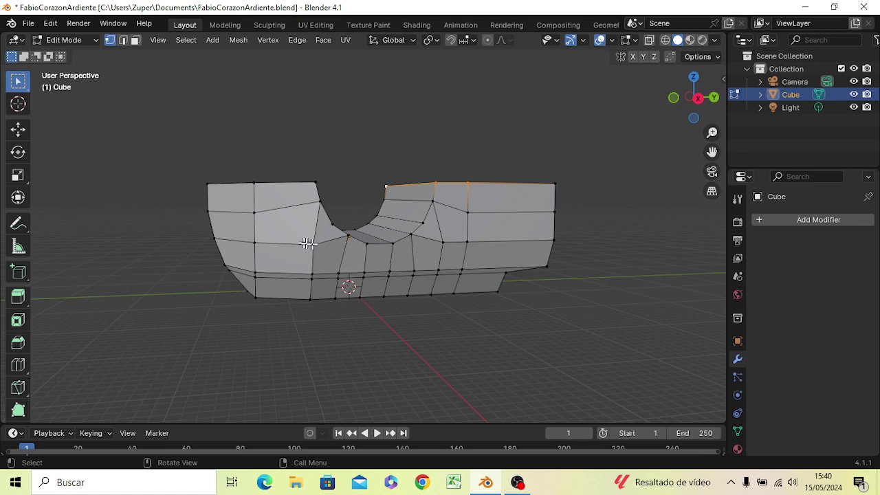
mouse_move(321, 249)
middle_mouse_down()
mouse_move(355, 251)
mouse_move(422, 192)
mouse_move(499, 252)
mouse_move(403, 252)
mouse_move(447, 250)
middle_mouse_up()
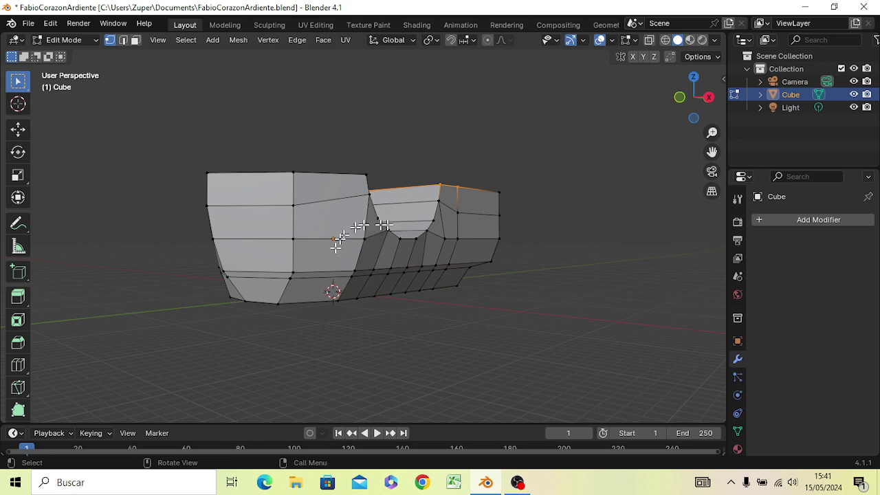
mouse_move(343, 323)
middle_mouse_down()
mouse_move(441, 358)
mouse_move(430, 415)
middle_mouse_up()
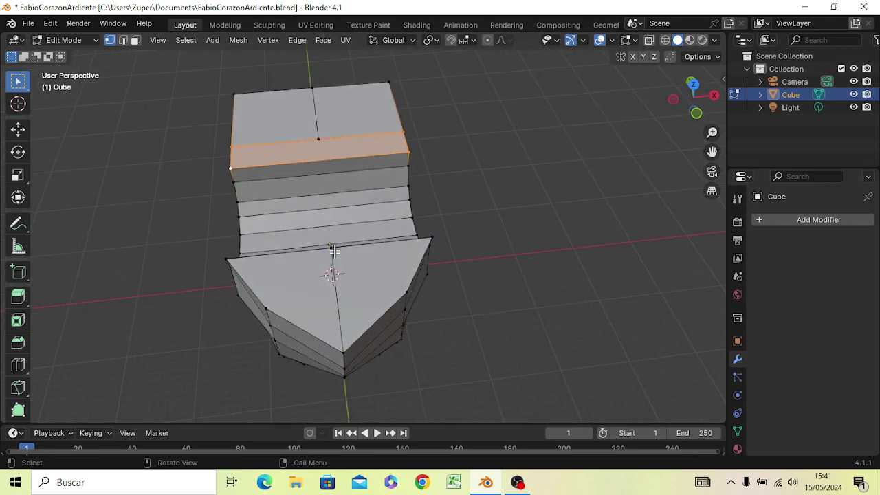
middle_click_drag(334, 254, 337, 310)
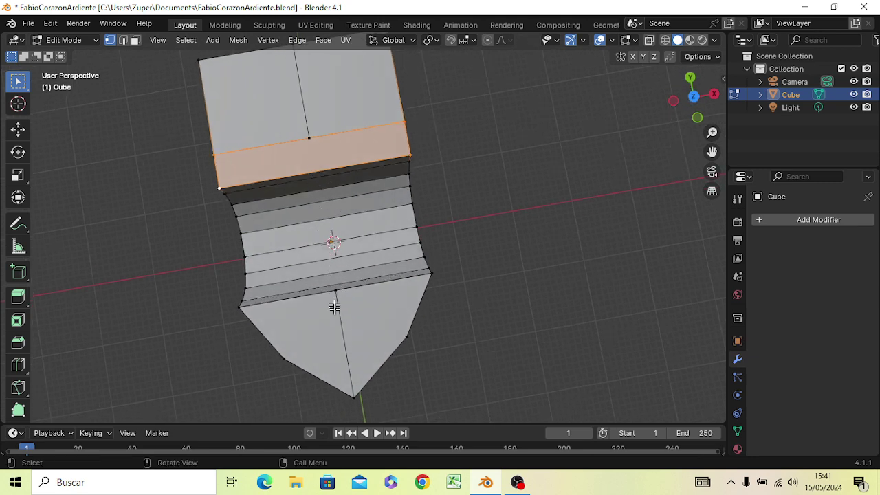
middle_click_drag(313, 219, 310, 174)
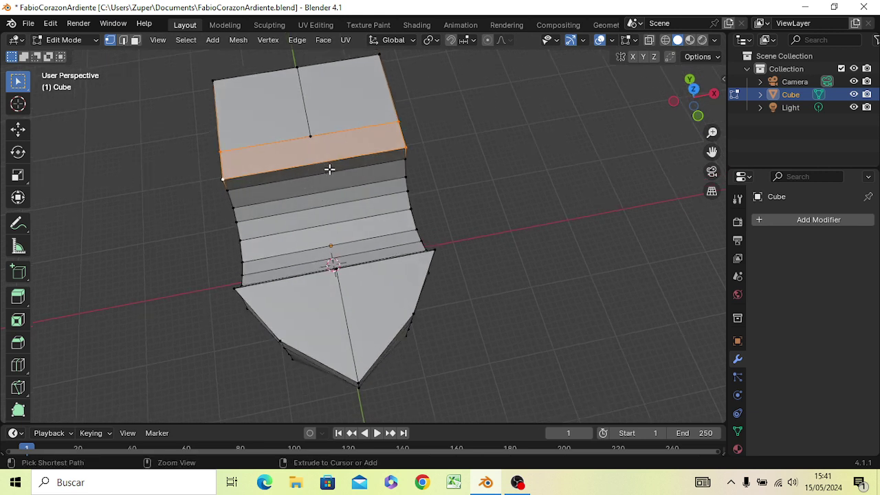
Insert a lengthwise edge loop down the hull's middle, across the rear block and stepped section.
key("ctrl+r")
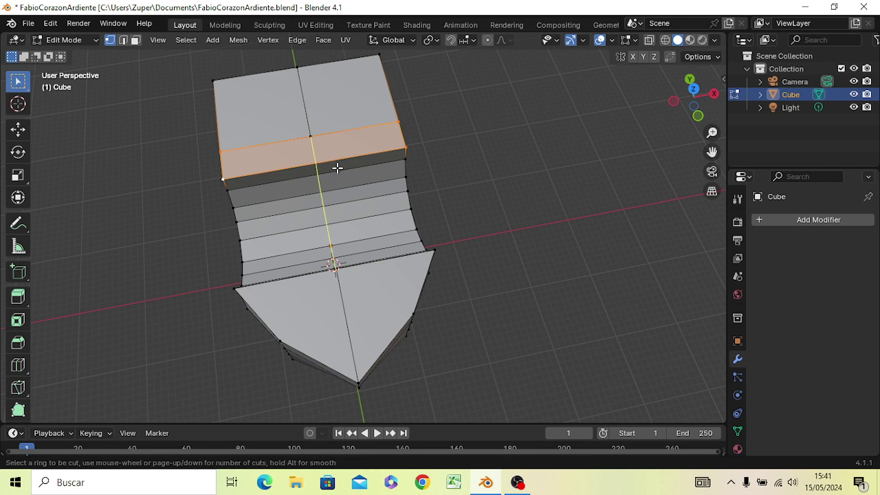
left_click(345, 174)
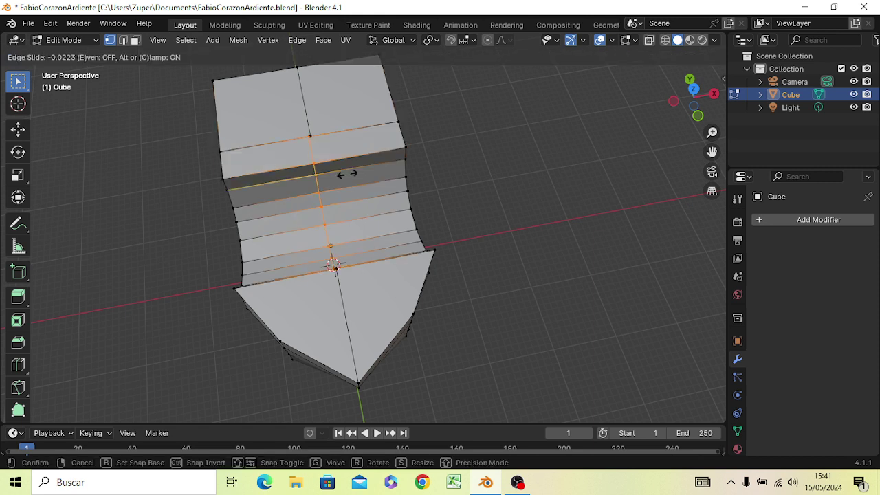
left_click(347, 175)
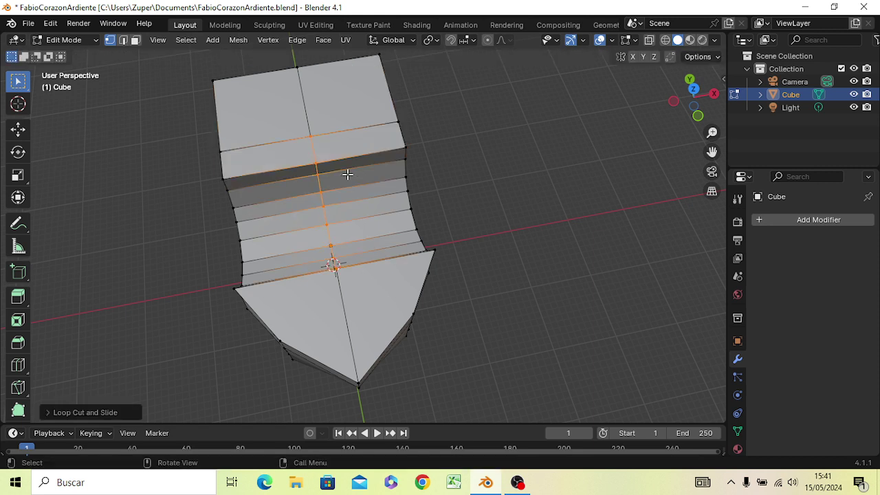
left_click(428, 199)
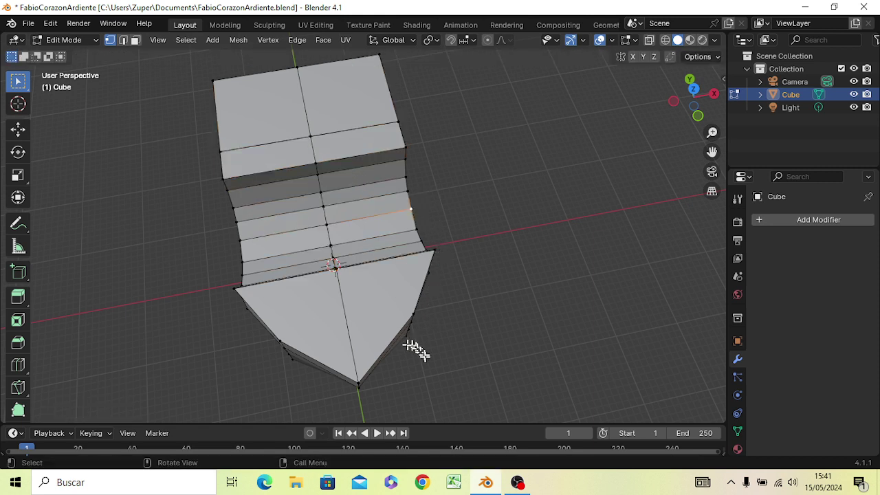
middle_click_drag(447, 369, 493, 339)
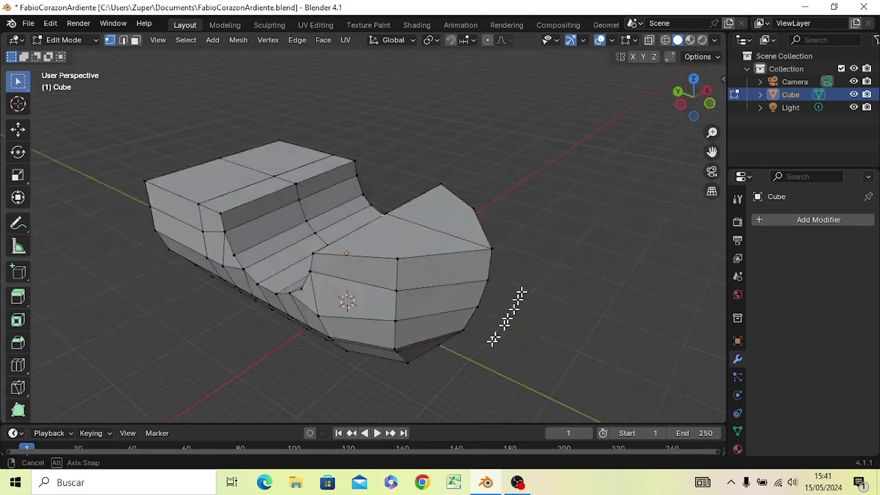
Find Mirror in the modifier search and add it to the hull, mirroring across X.
middle_click_drag(493, 339, 441, 278)
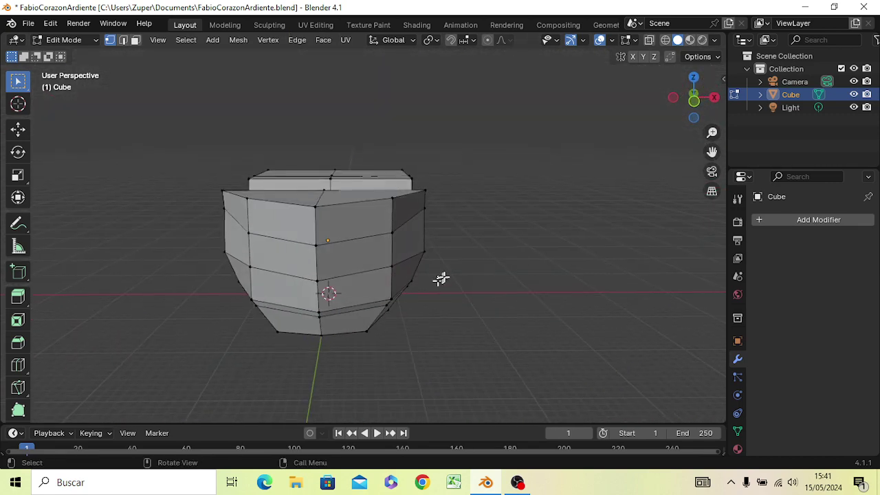
left_click(799, 219)
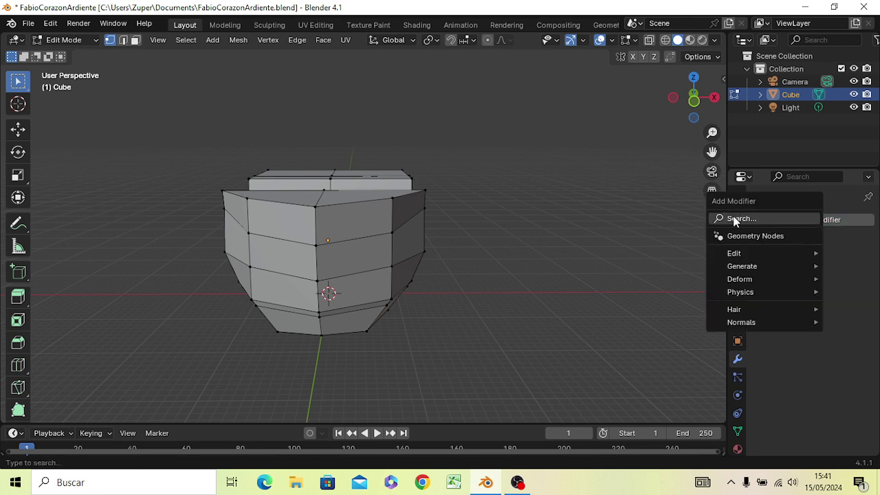
left_click(734, 219)
left_click(610, 241)
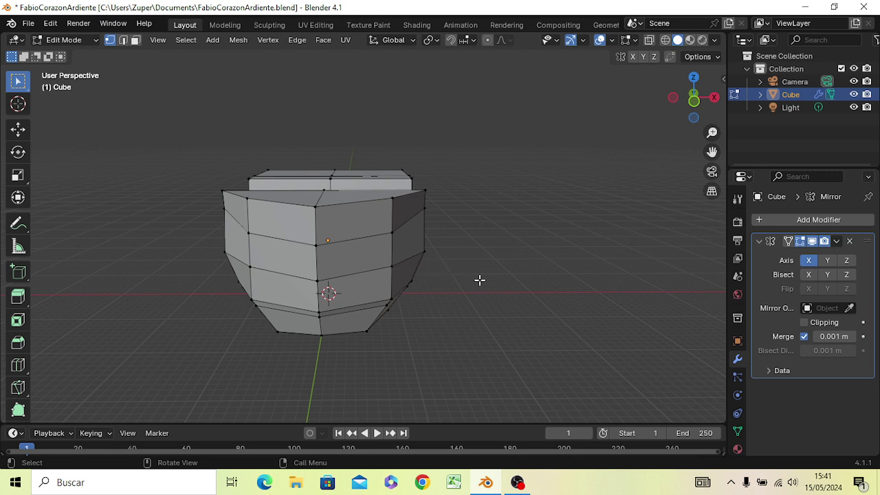
In front orthographic wireframe view, box-select the hull's left-half vertices and delete them.
key("KP_1")
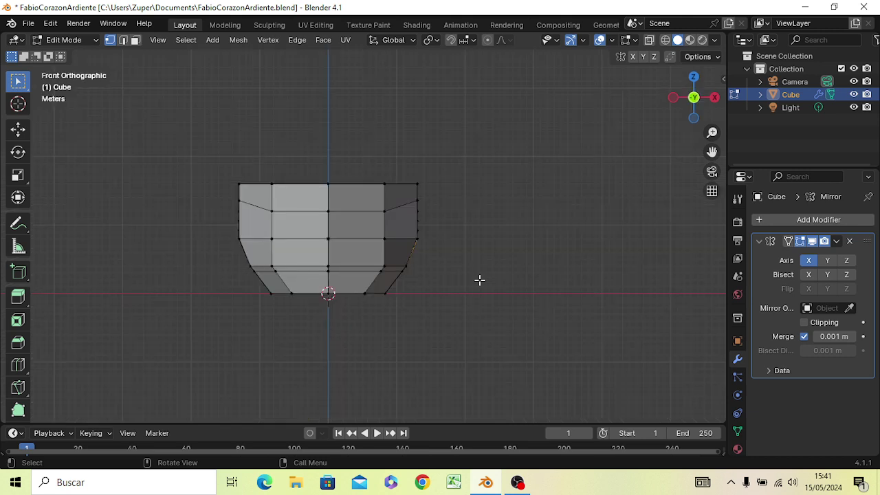
key("z")
left_click(398, 281)
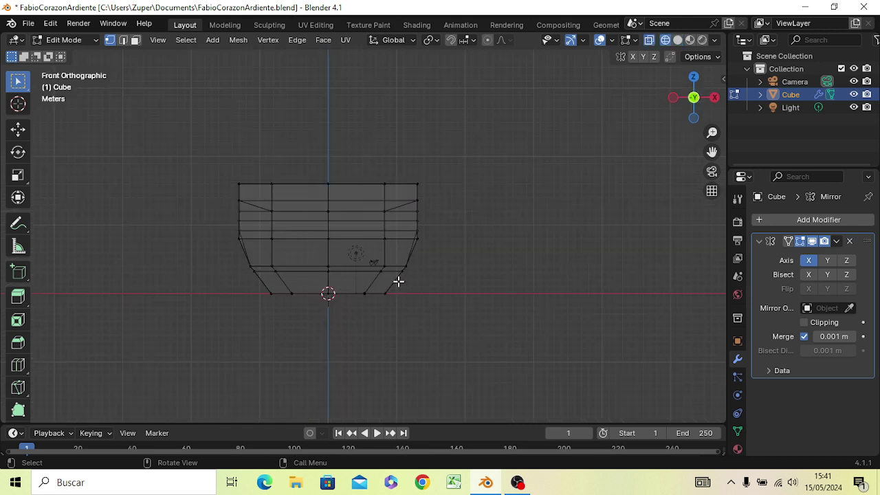
mouse_move(223, 162)
left_mouse_down()
mouse_move(291, 315)
mouse_move(309, 317)
left_mouse_up()
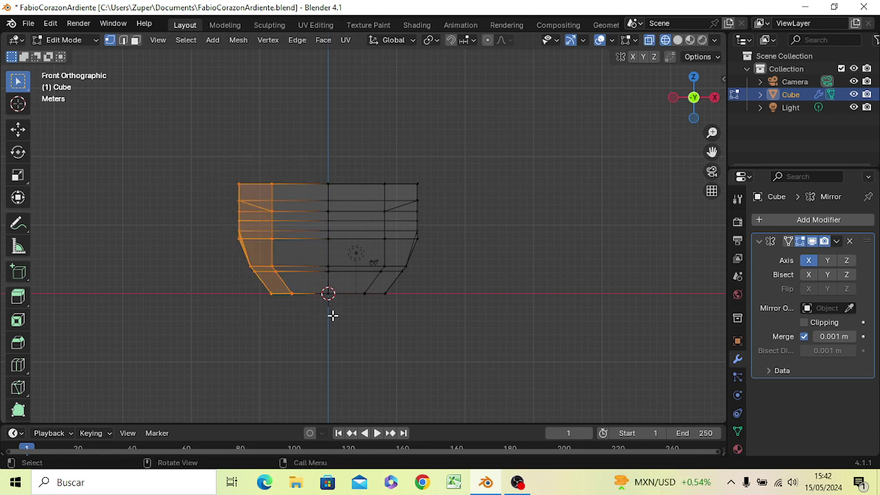
key("x")
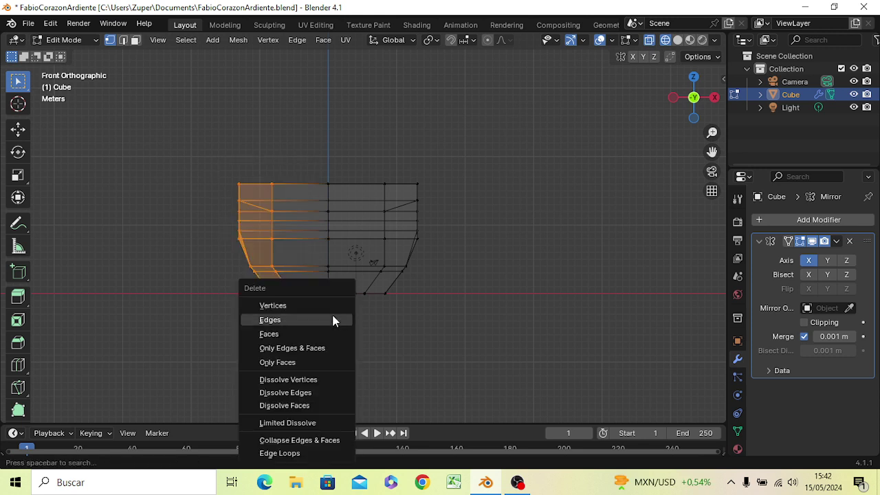
left_click(320, 307)
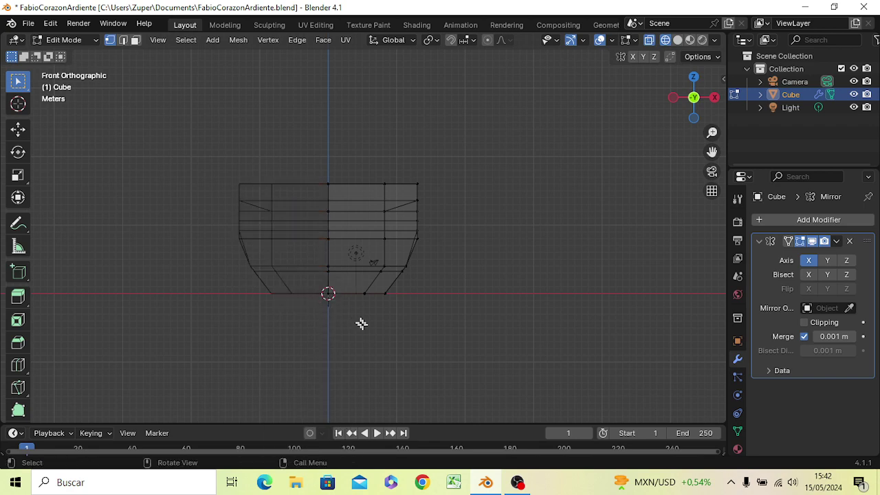
mouse_move(461, 353)
middle_mouse_down()
mouse_move(241, 398)
mouse_move(334, 394)
mouse_move(618, 321)
mouse_move(604, 366)
middle_mouse_up()
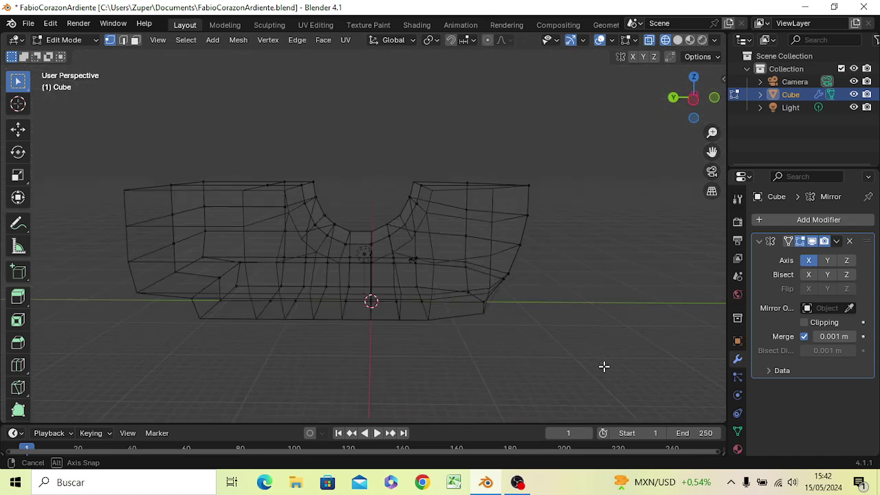
Restore solid shading, toggle the Mirror modifier's edit-mode display, and disable its X axis.
left_click(799, 242)
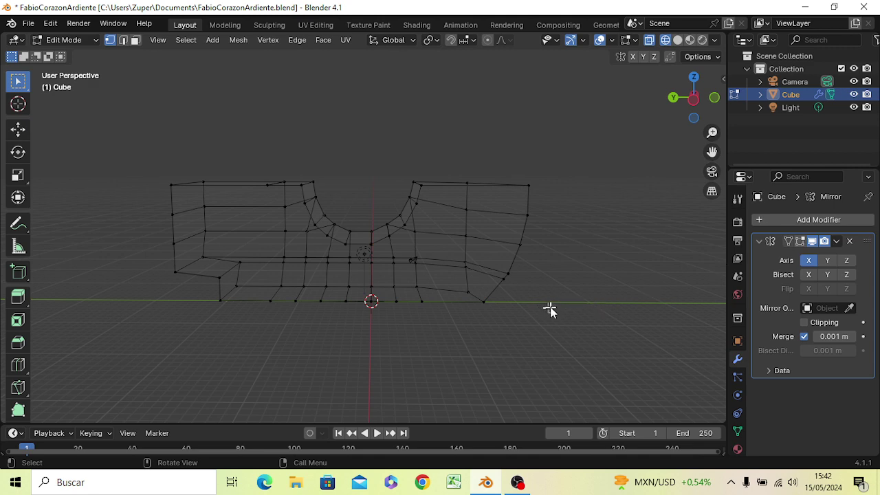
key("z")
left_click(659, 308)
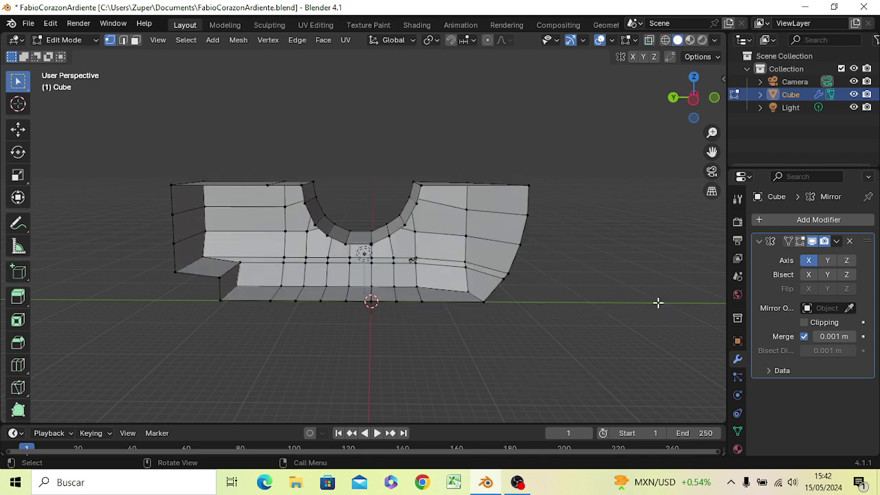
mouse_move(536, 316)
middle_mouse_down()
mouse_move(438, 374)
mouse_move(360, 275)
mouse_move(310, 240)
mouse_move(167, 363)
mouse_move(525, 361)
mouse_move(526, 240)
mouse_move(383, 314)
mouse_move(433, 330)
middle_mouse_up()
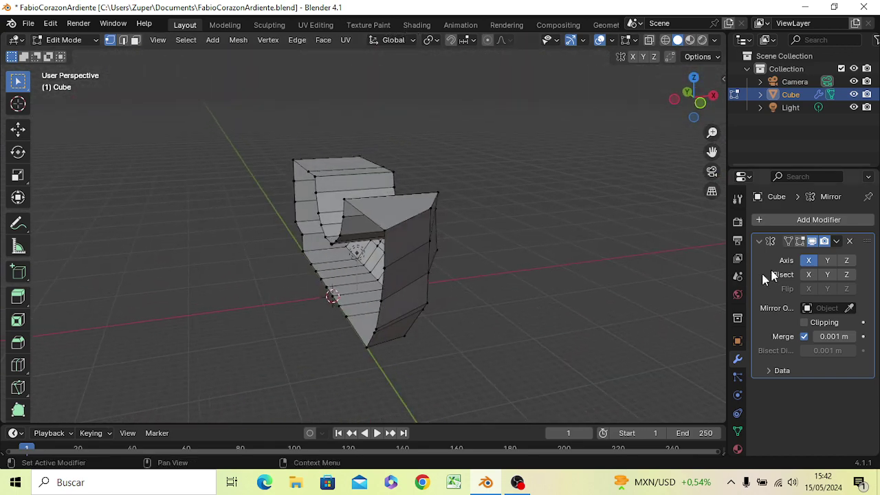
left_click(799, 241)
mouse_move(336, 332)
middle_mouse_down()
mouse_move(375, 338)
mouse_move(324, 284)
mouse_move(304, 373)
mouse_move(490, 384)
mouse_move(362, 355)
middle_mouse_up()
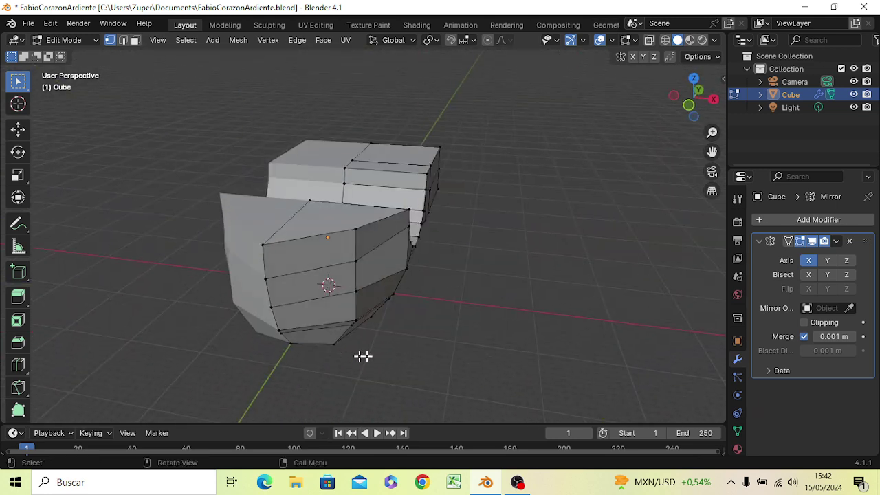
left_click(808, 259)
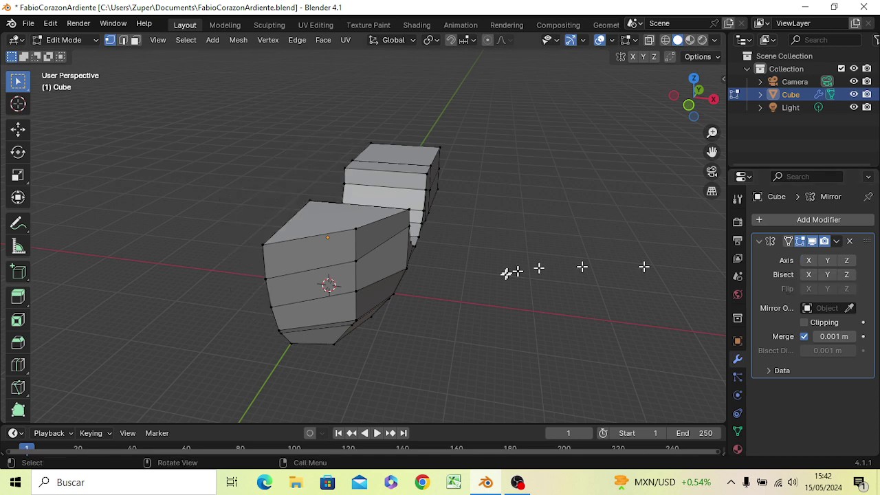
mouse_move(515, 271)
middle_mouse_down()
mouse_move(444, 321)
mouse_move(332, 347)
mouse_move(337, 266)
mouse_move(389, 326)
mouse_move(514, 294)
mouse_move(473, 340)
middle_mouse_up()
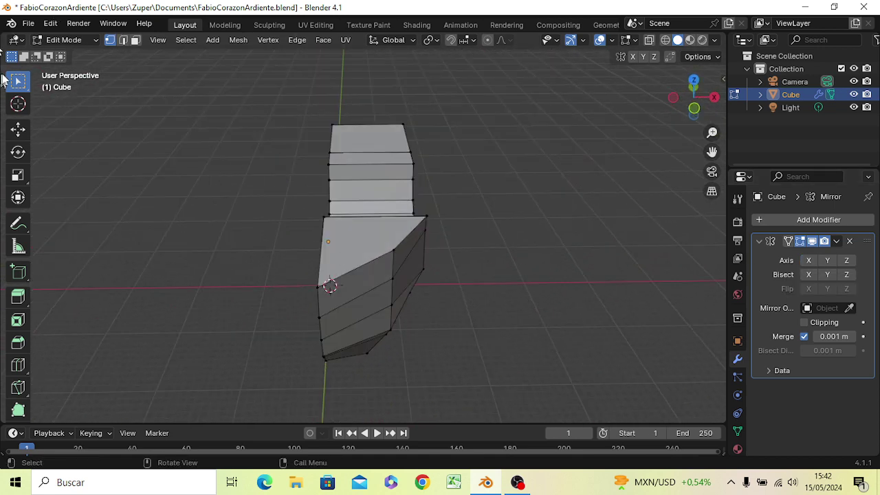
Save the boat hull .blend file from the File menu.
left_click(28, 26)
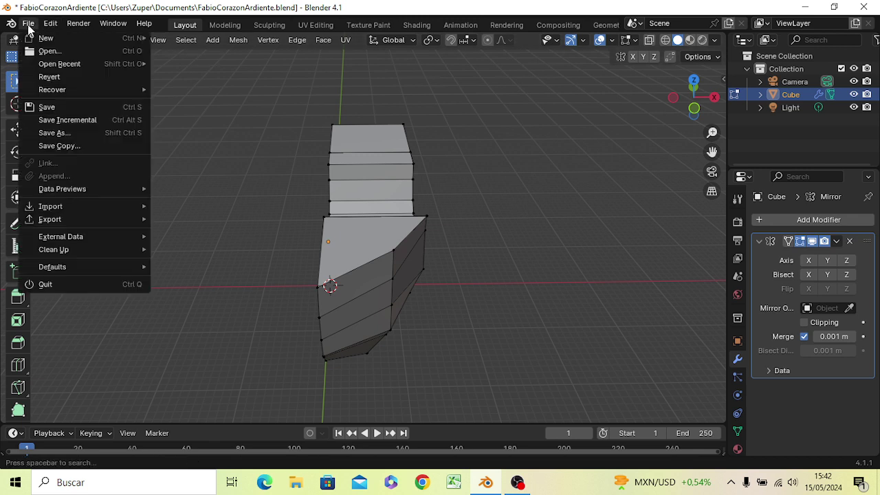
left_click(58, 108)
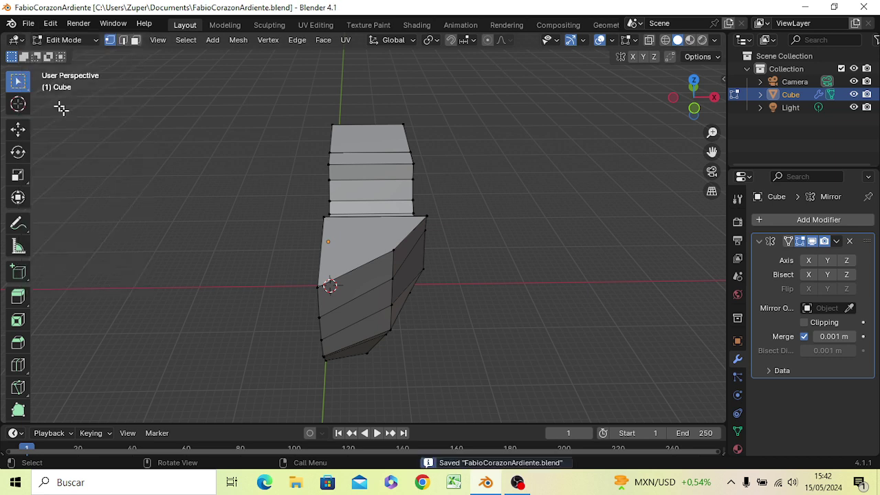
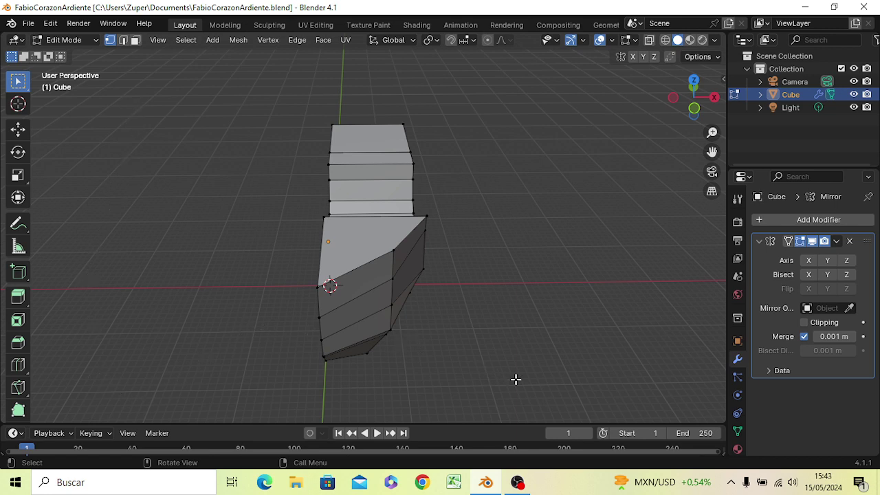
Orbit to look along the shoe and preview a loop cut running down its middle.
mouse_move(515, 379)
middle_mouse_down()
mouse_move(452, 382)
mouse_move(365, 369)
middle_mouse_up()
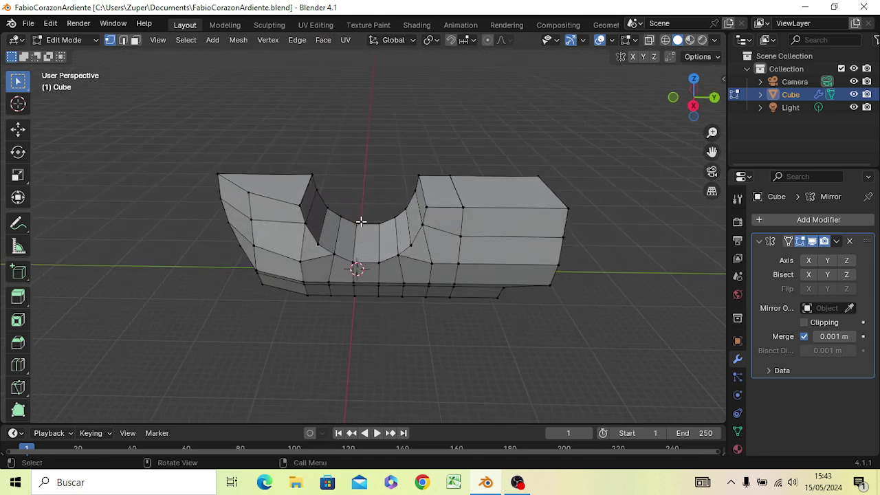
mouse_move(359, 275)
middle_mouse_down()
mouse_move(553, 352)
mouse_move(540, 393)
middle_mouse_up()
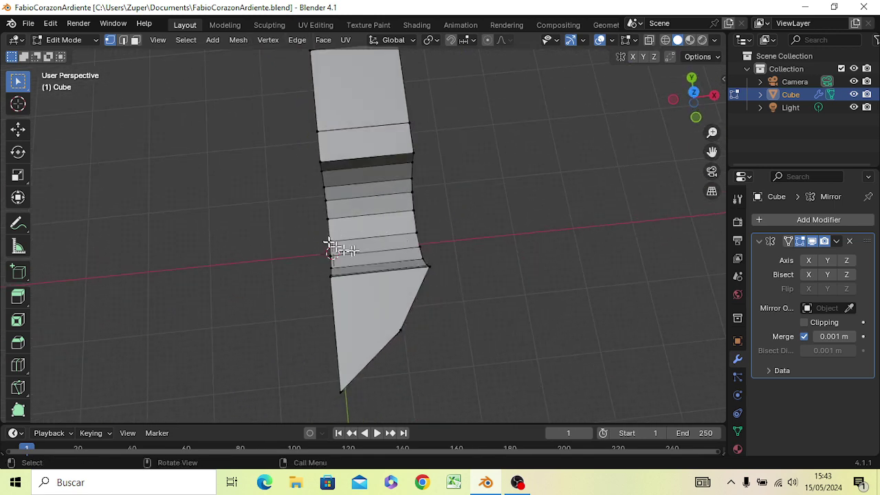
key("ctrl")
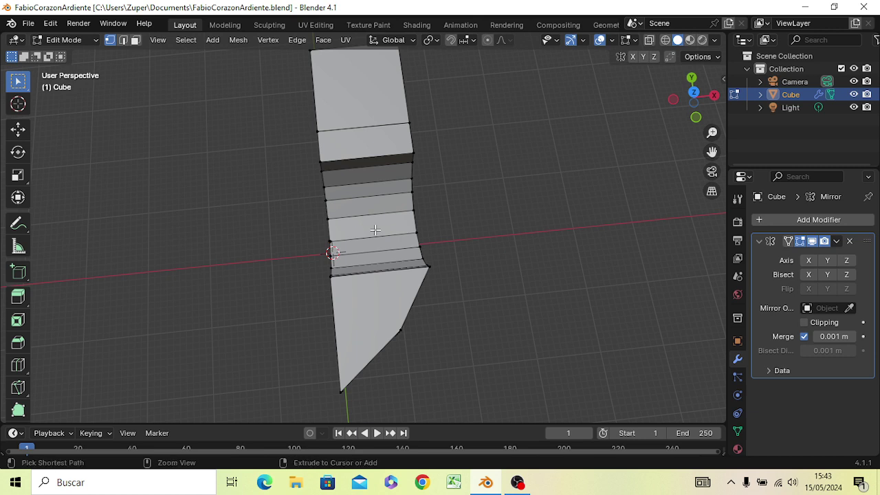
key("ctrl+r")
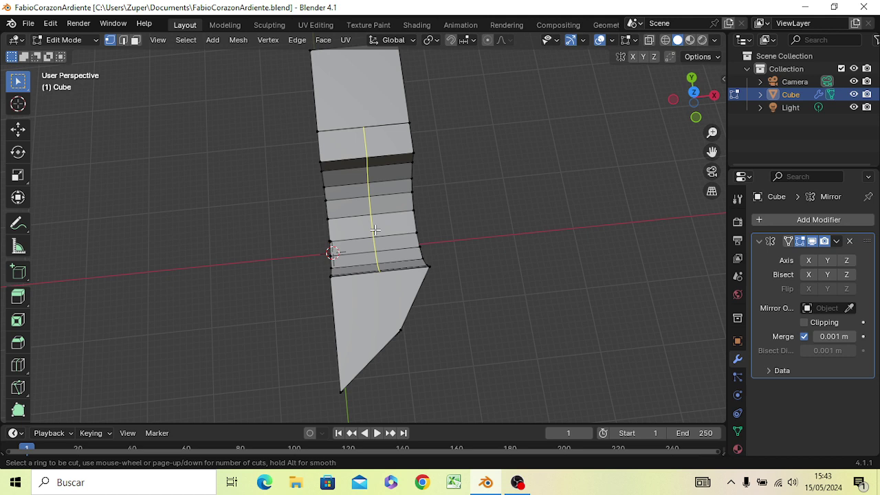
Commit one centred lengthwise edge loop down the shoe's middle strips, then deselect it.
scroll(375, 230, "up", 1)
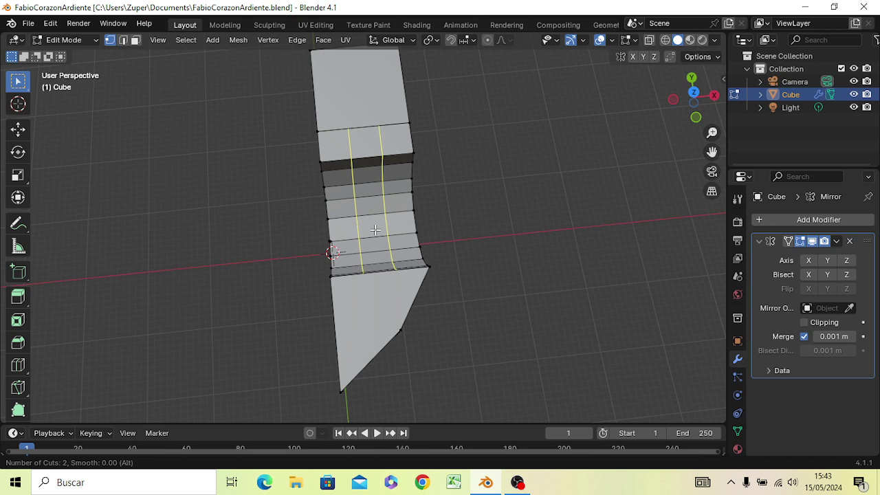
scroll(374, 230, "down", 1)
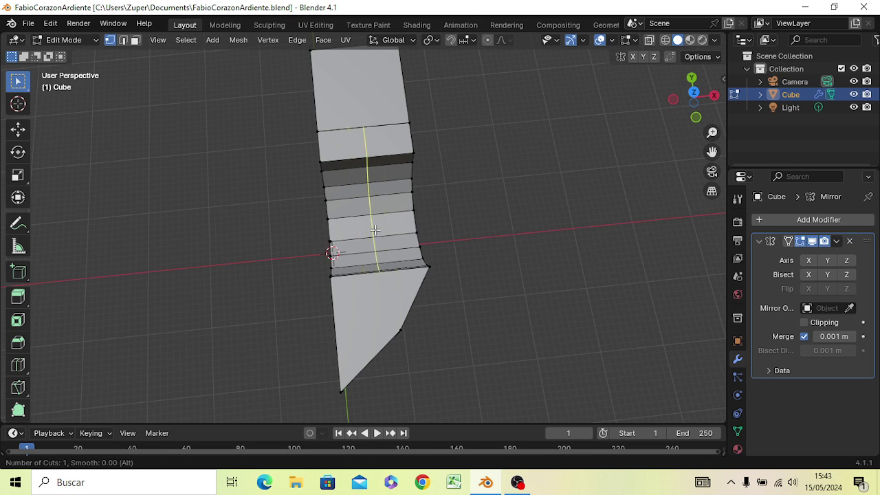
left_click(375, 229)
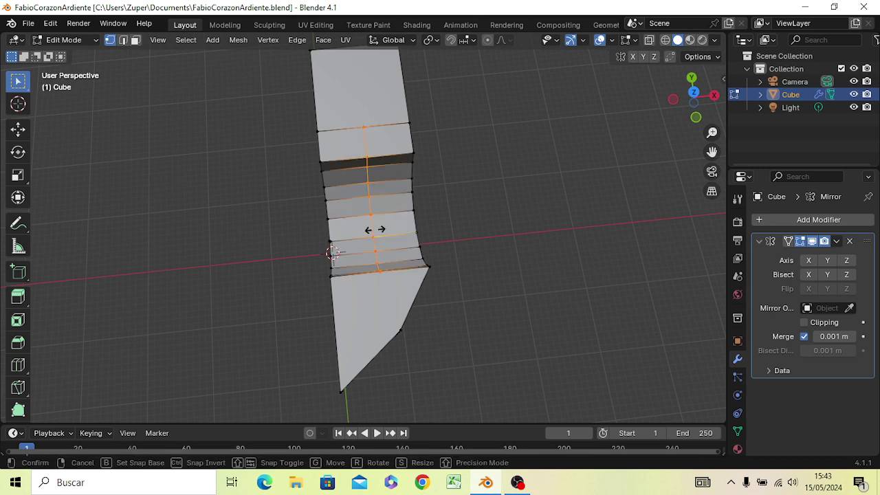
right_click(368, 232)
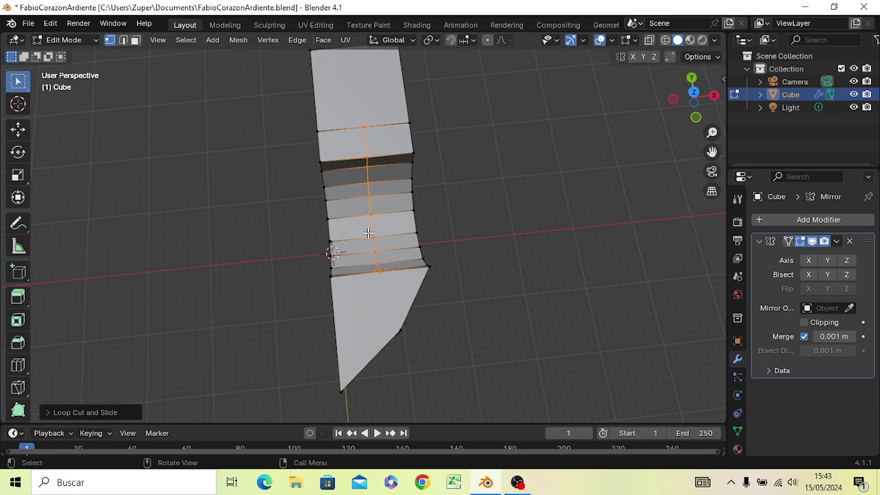
right_click(369, 233)
left_click(480, 233)
mouse_move(507, 328)
middle_mouse_down()
mouse_move(510, 376)
mouse_move(300, 378)
mouse_move(343, 265)
mouse_move(387, 238)
mouse_move(373, 302)
mouse_move(471, 346)
mouse_move(667, 279)
mouse_move(680, 318)
mouse_move(560, 394)
mouse_move(526, 371)
mouse_move(525, 320)
mouse_move(514, 359)
middle_mouse_up()
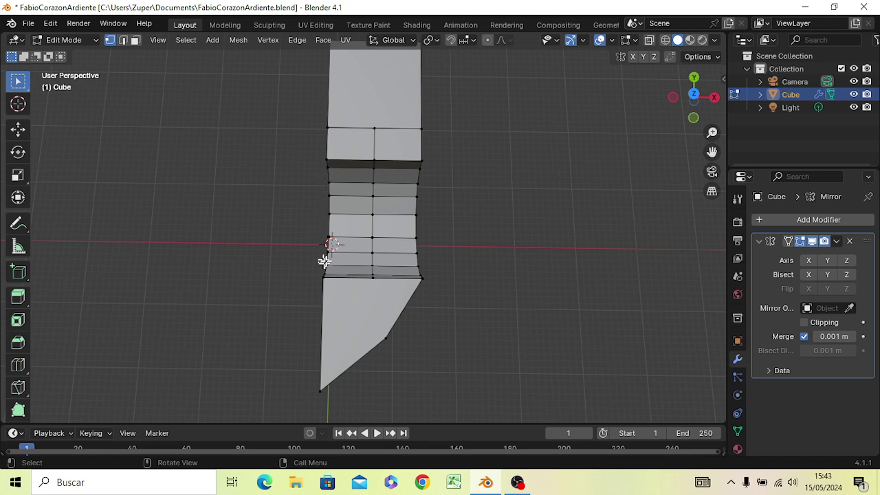
In top view, delete the column of vertices along the inner mirror-side edge.
mouse_move(474, 247)
middle_mouse_down()
mouse_move(521, 273)
mouse_move(577, 132)
mouse_move(491, 265)
middle_mouse_up()
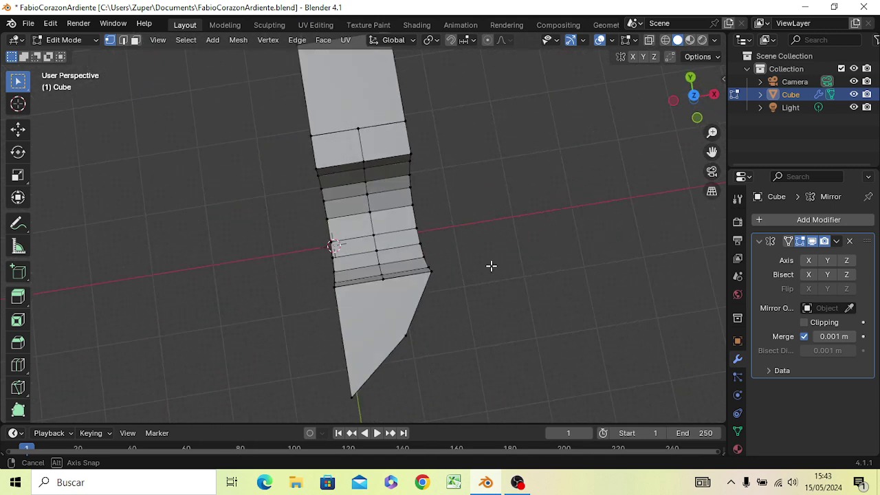
key("KP_7")
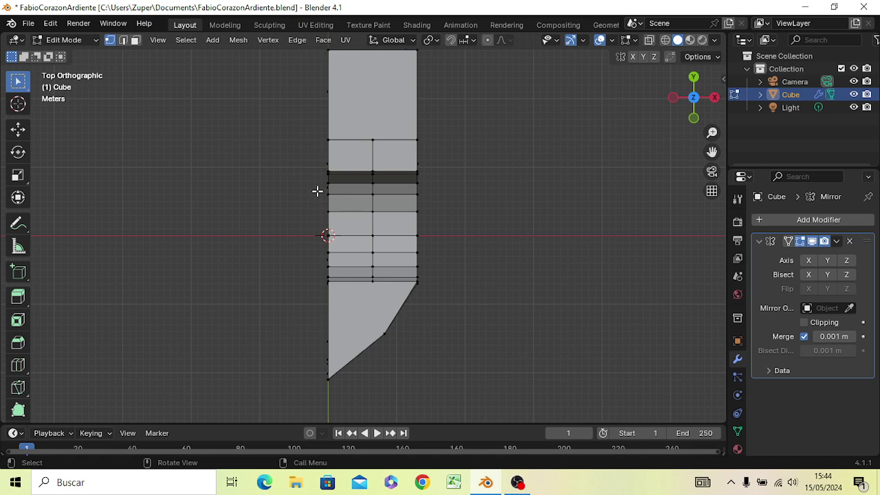
left_click_drag(317, 191, 333, 251)
mouse_move(477, 360)
middle_mouse_down()
mouse_move(511, 350)
mouse_move(627, 199)
mouse_move(492, 357)
middle_mouse_up()
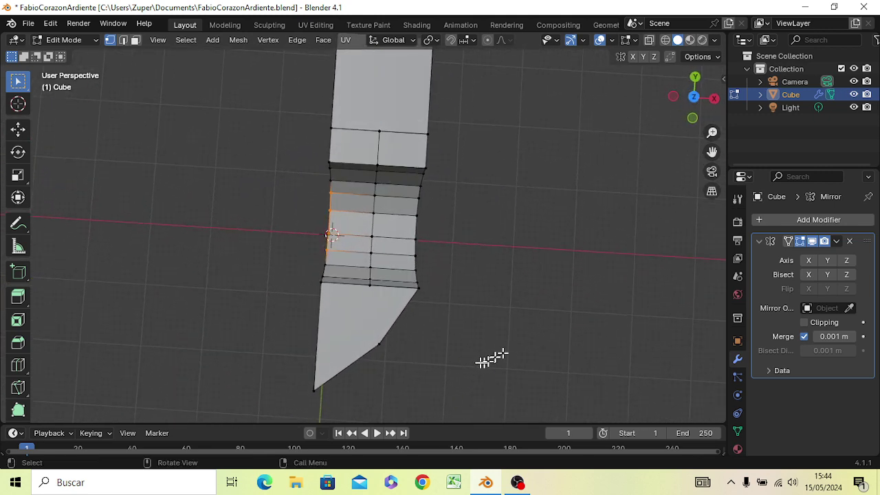
key("x")
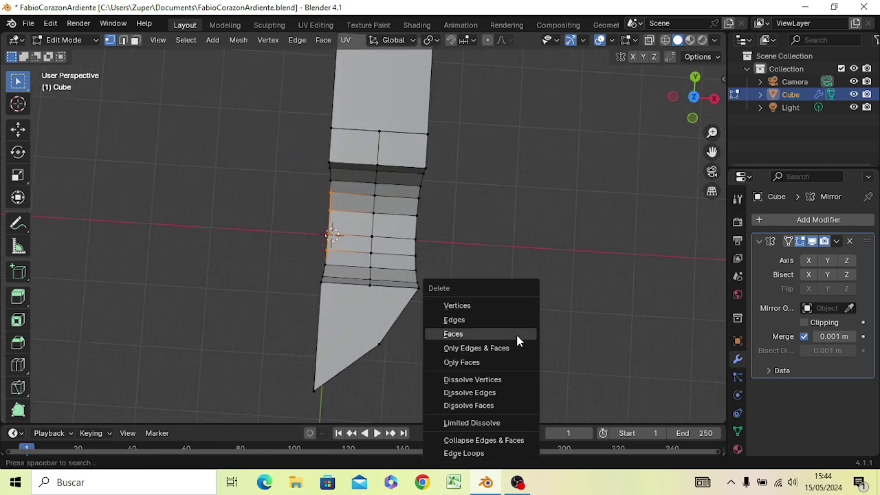
left_click(456, 305)
mouse_move(511, 373)
middle_mouse_down()
mouse_move(696, 229)
mouse_move(599, 265)
mouse_move(548, 343)
mouse_move(497, 373)
mouse_move(480, 350)
mouse_move(466, 295)
mouse_move(382, 306)
mouse_move(390, 255)
mouse_move(464, 350)
mouse_move(487, 405)
mouse_move(497, 377)
middle_mouse_up()
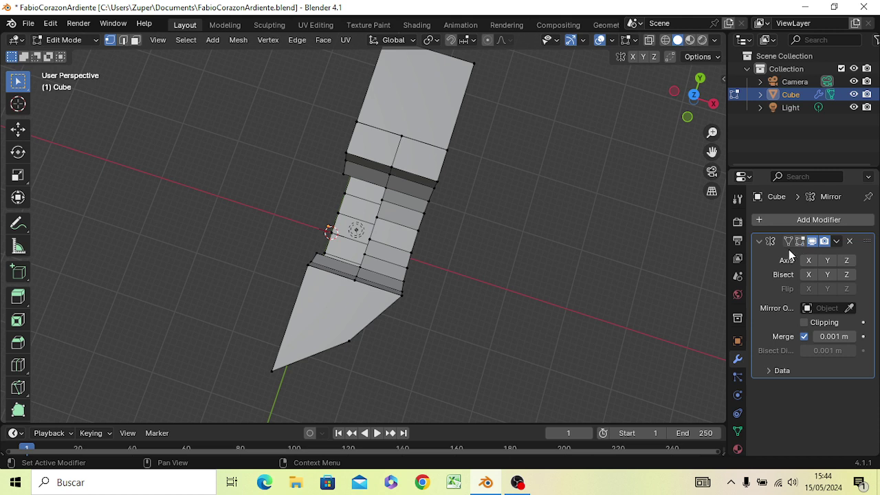
Show the mirror result in edit mode and apply the existing Mirror modifier.
left_click(801, 242)
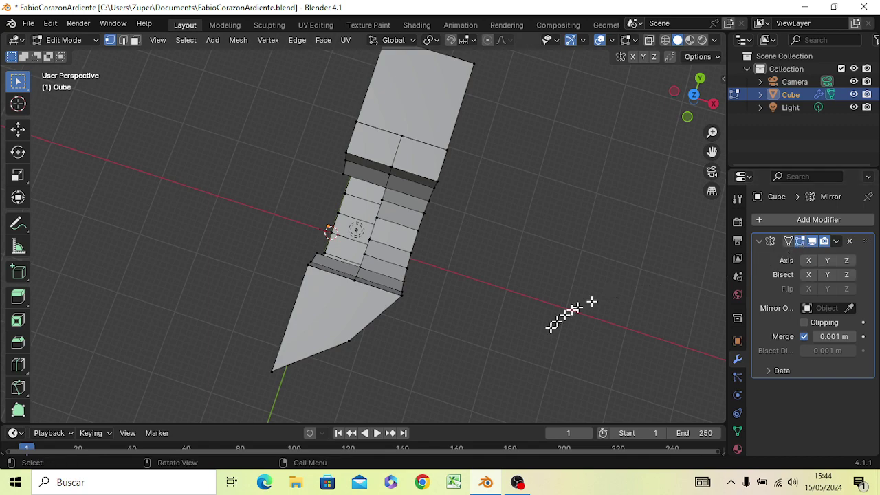
mouse_move(589, 300)
middle_mouse_down()
mouse_move(609, 181)
mouse_move(575, 281)
mouse_move(359, 291)
mouse_move(343, 309)
mouse_move(598, 291)
mouse_move(605, 246)
middle_mouse_up()
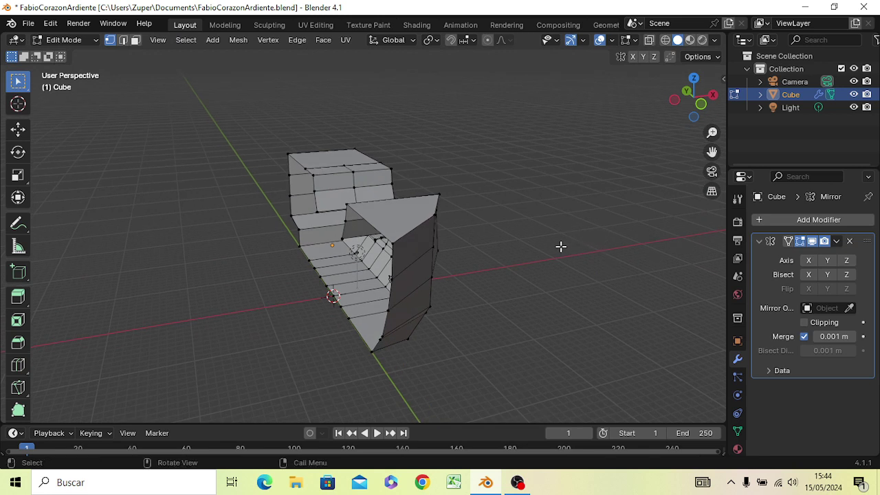
key("Tab")
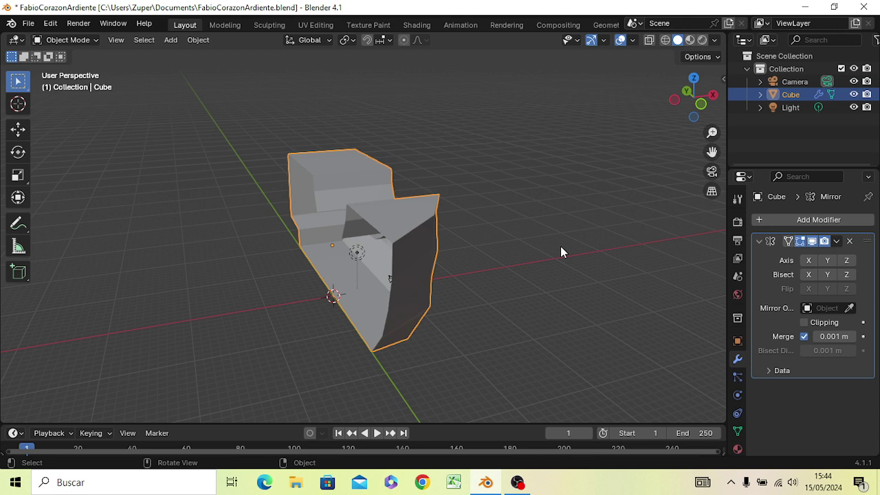
key("Tab")
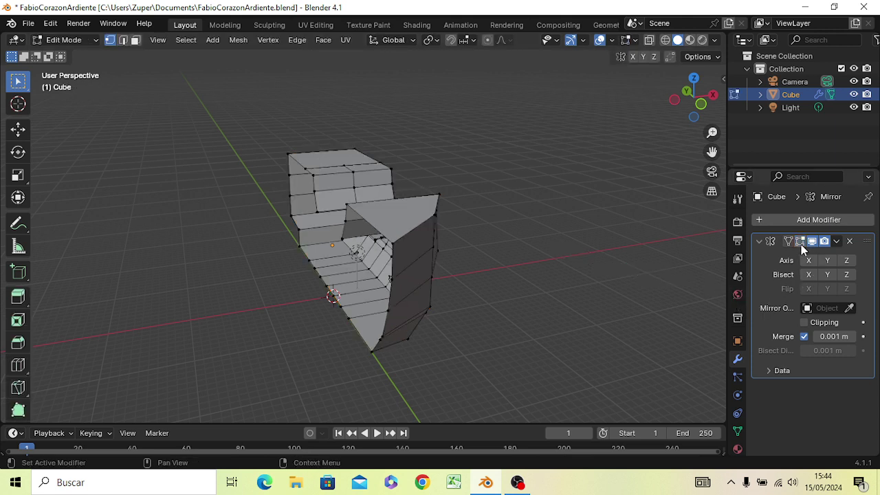
key("Tab")
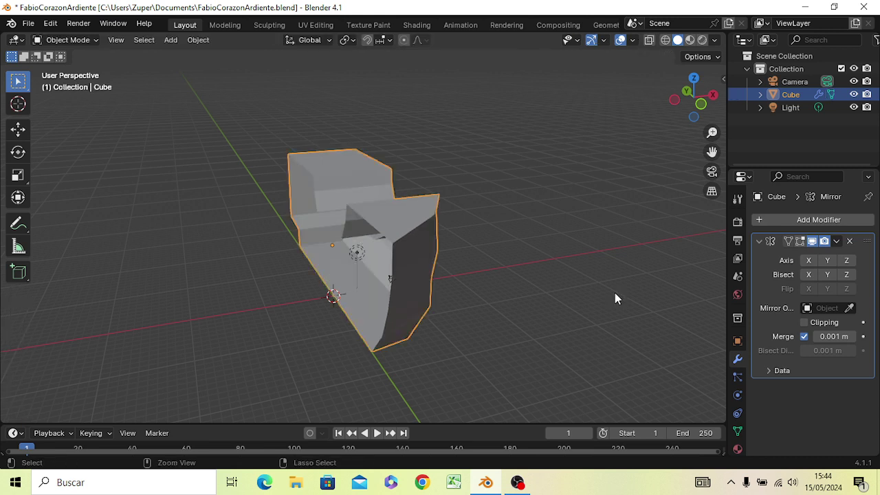
key("Tab")
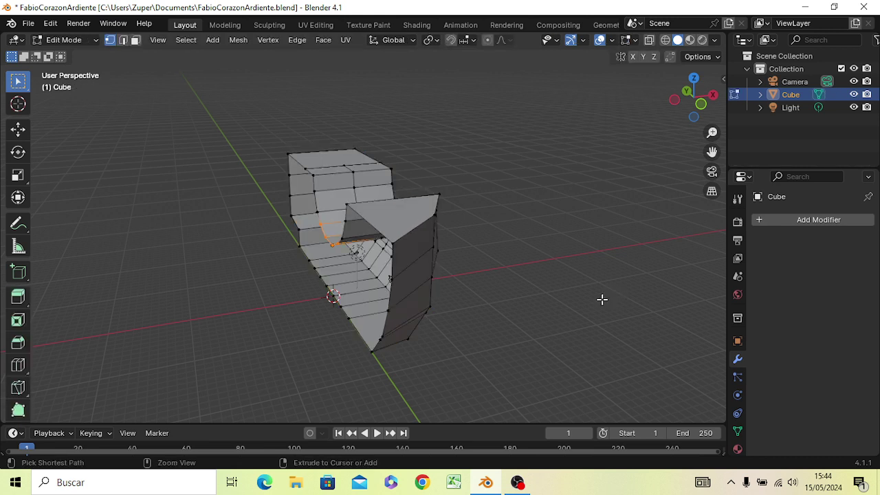
left_click(602, 299)
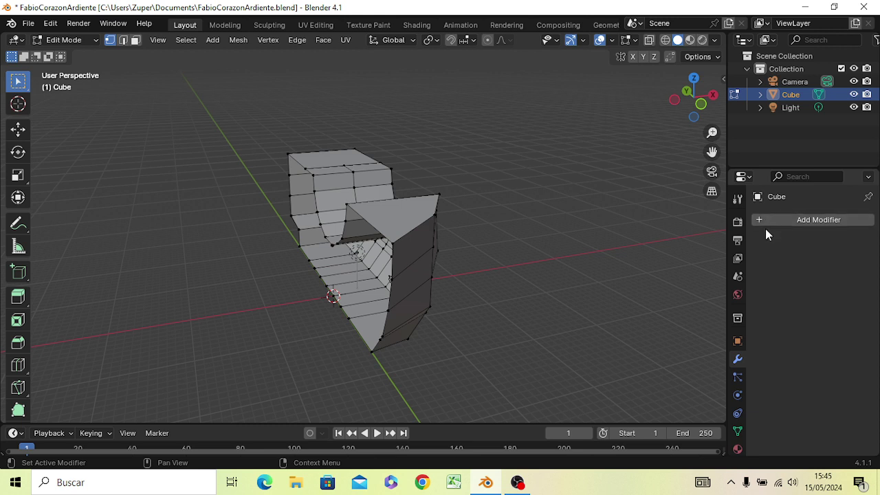
Add a new Mirror modifier on the X axis so the other half reappears.
left_click(784, 222)
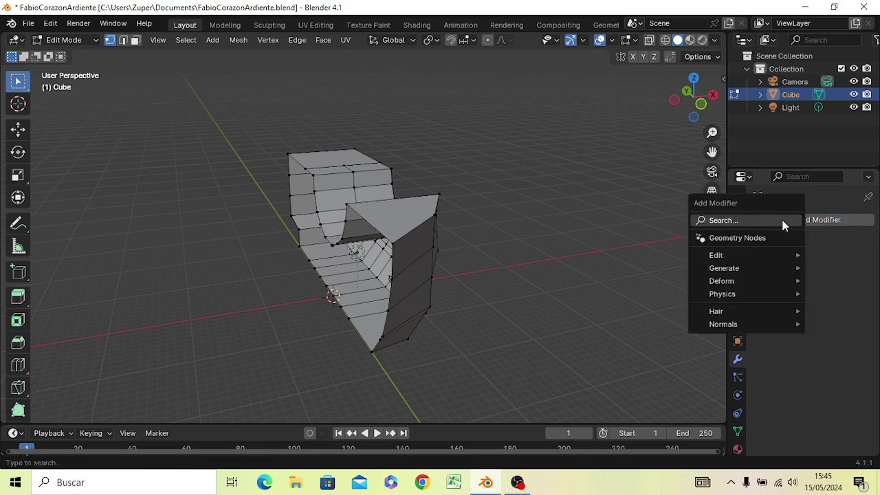
left_click(732, 221)
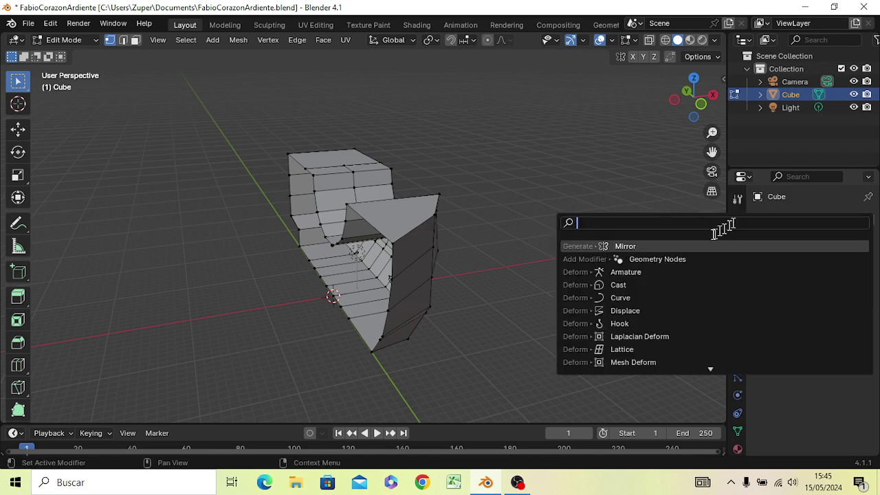
left_click(653, 246)
mouse_move(618, 251)
middle_mouse_down()
mouse_move(514, 349)
mouse_move(400, 101)
mouse_move(481, 408)
middle_mouse_up()
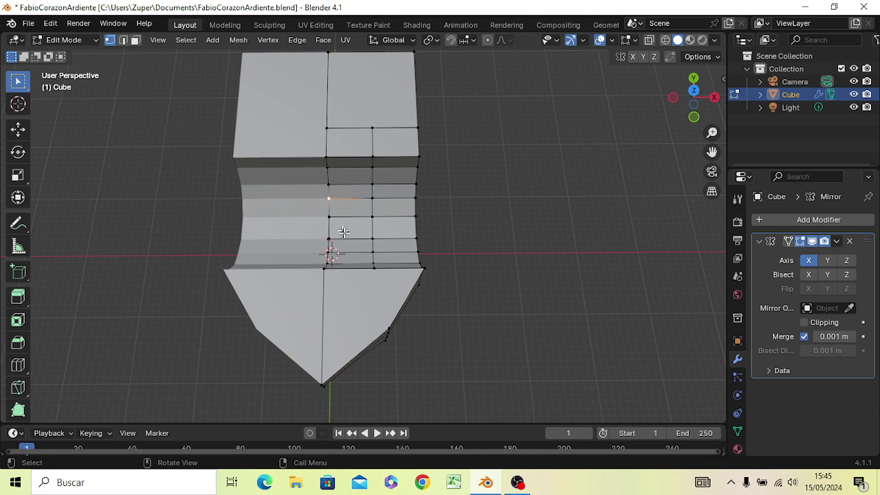
Delete two stray vertices on the inner seam of the toe strip.
key("x")
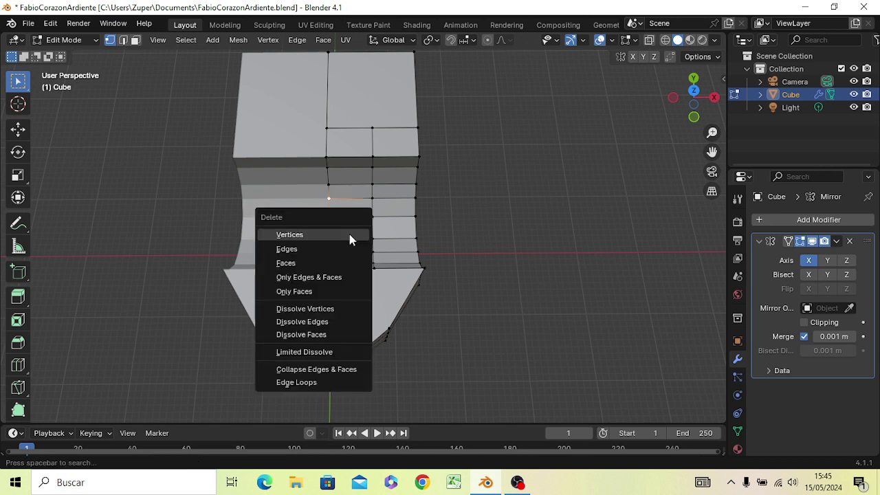
left_click(349, 234)
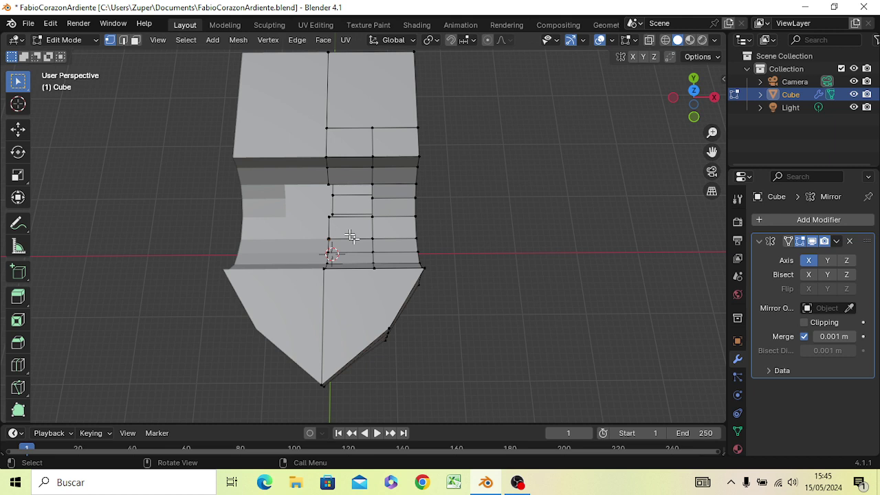
left_click(329, 240)
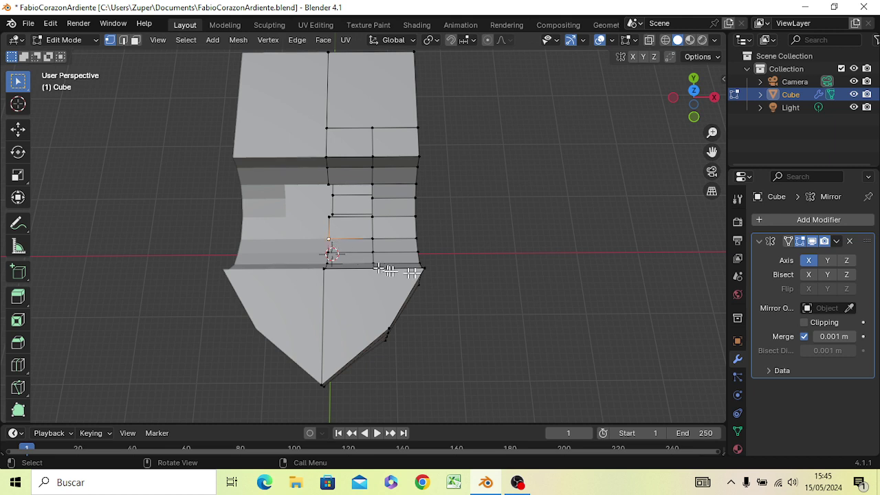
key("x")
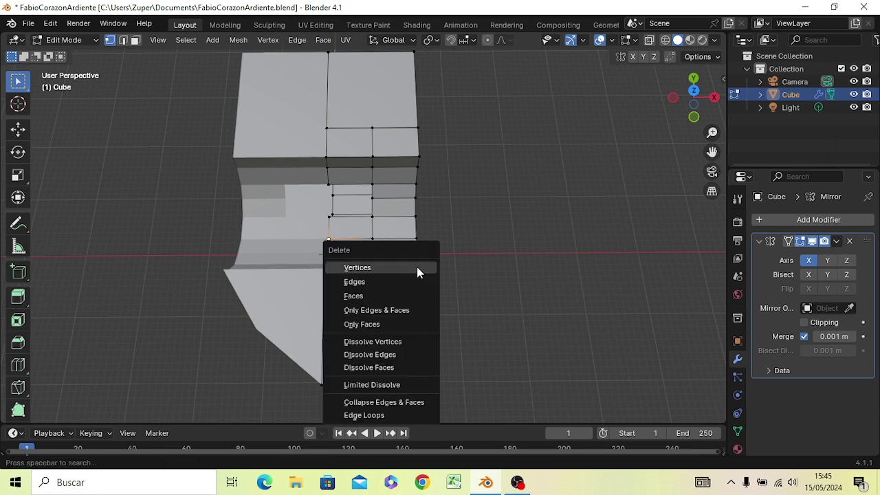
left_click(416, 267)
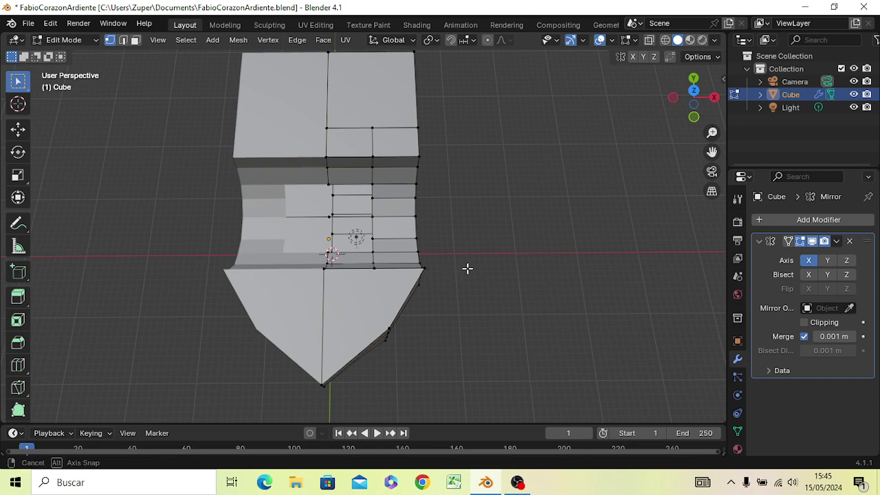
mouse_move(467, 267)
middle_mouse_down()
mouse_move(327, 181)
mouse_move(349, 186)
mouse_move(334, 149)
mouse_move(314, 177)
mouse_move(327, 206)
mouse_move(401, 281)
mouse_move(444, 310)
mouse_move(467, 277)
middle_mouse_up()
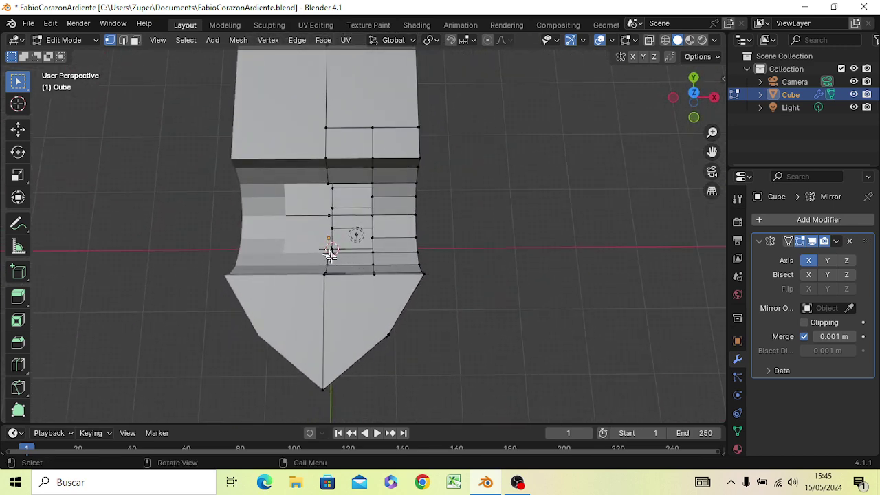
Delete two more stray vertices, including the one at the top of the toe strip.
scroll(330, 253, "up", 2)
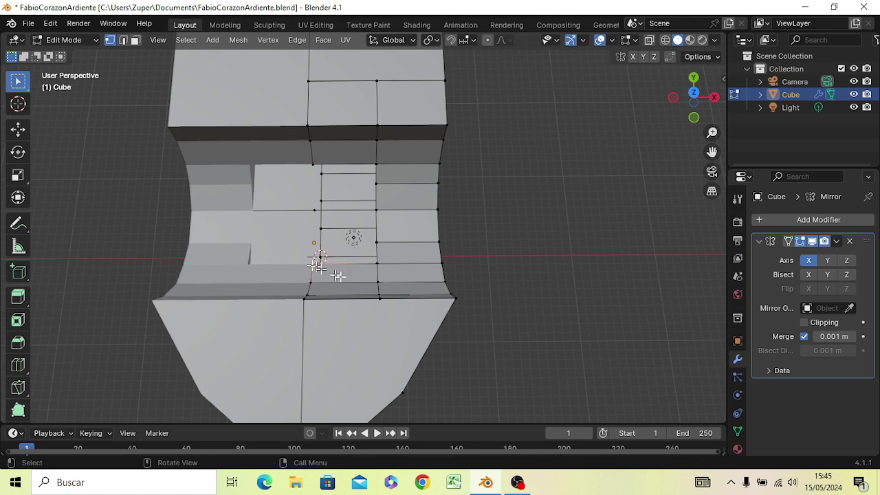
key("x")
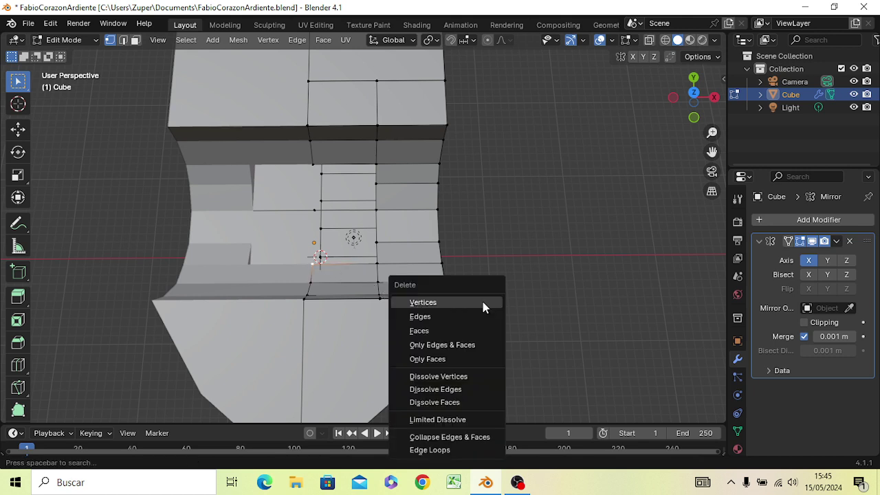
left_click(483, 303)
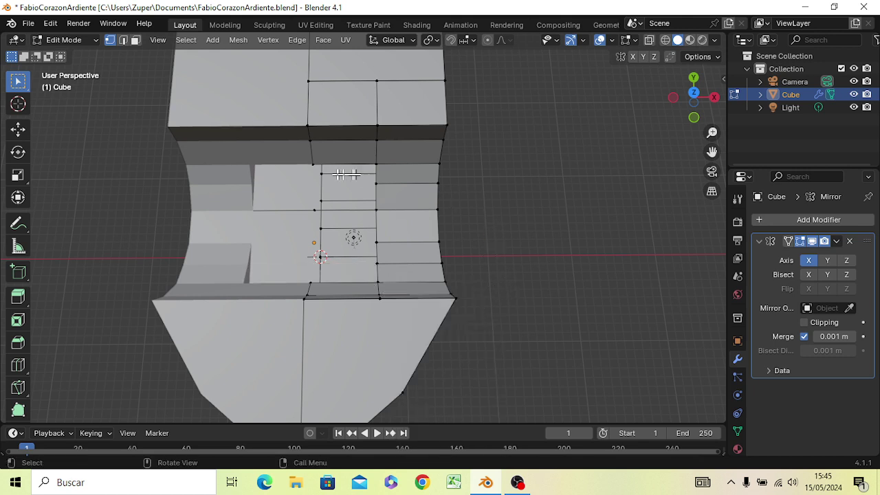
left_click(312, 162)
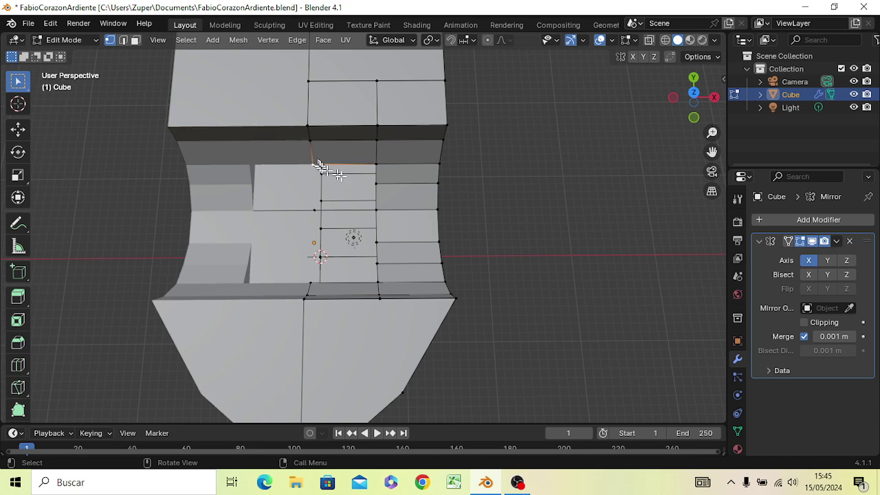
key("x")
left_click(393, 177)
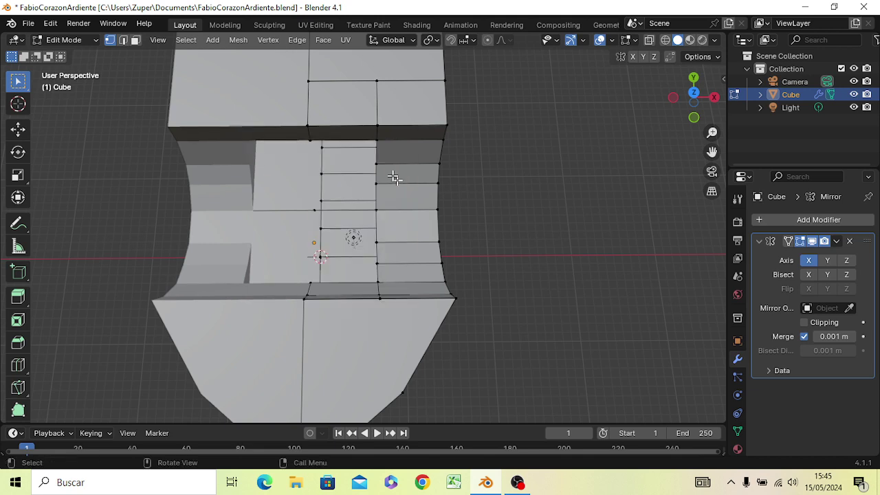
Try filling a face between the opening's two rims, then undo it.
mouse_move(440, 221)
middle_mouse_down()
mouse_move(253, 158)
mouse_move(269, 102)
mouse_move(316, 112)
mouse_move(322, 147)
mouse_move(284, 151)
mouse_move(371, 210)
mouse_move(422, 182)
mouse_move(451, 202)
mouse_move(449, 220)
mouse_move(438, 209)
middle_mouse_up()
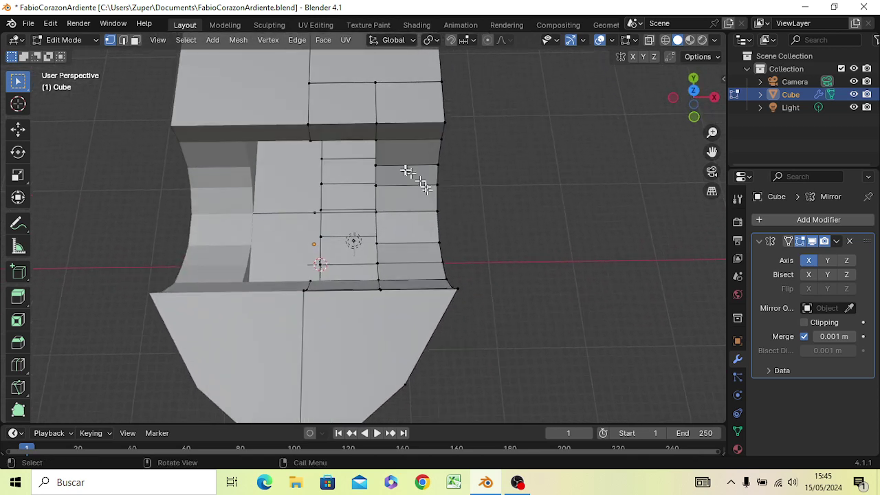
left_click(376, 140)
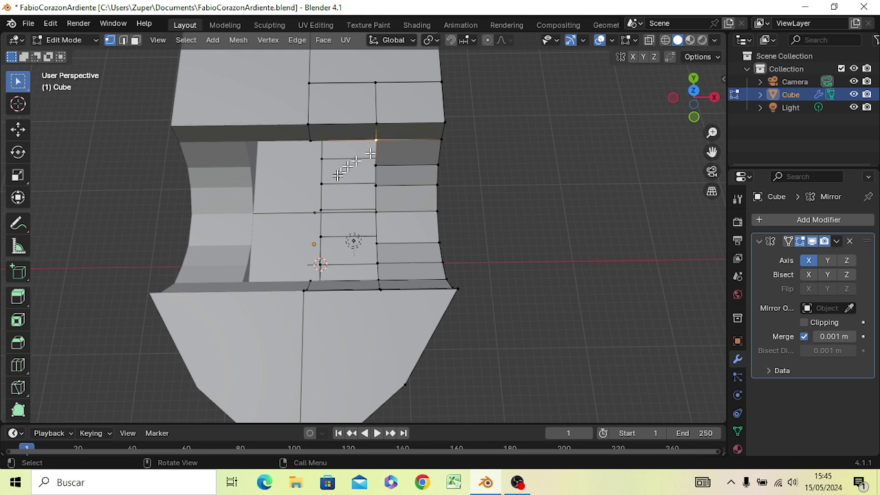
left_click(310, 141, "shift")
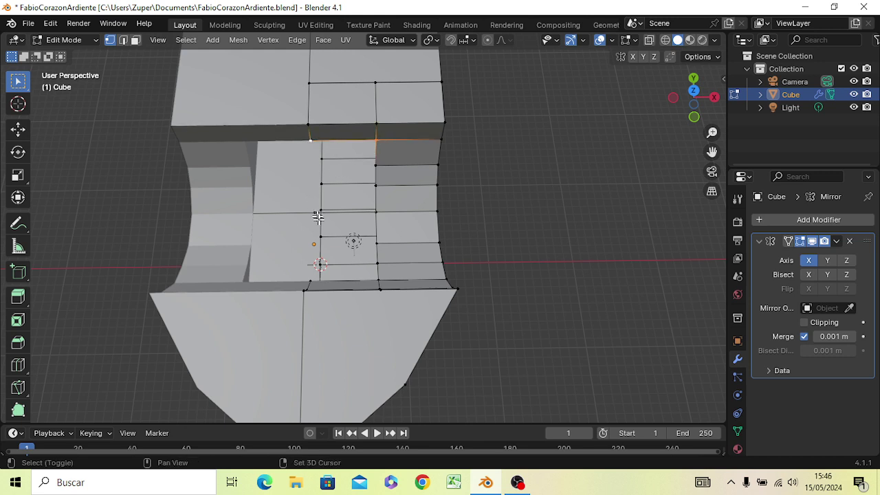
left_click(310, 280, "shift")
left_click(379, 278, "shift")
mouse_move(519, 282)
middle_mouse_down()
mouse_move(403, 255)
mouse_move(374, 187)
mouse_move(374, 164)
middle_mouse_up()
key("f")
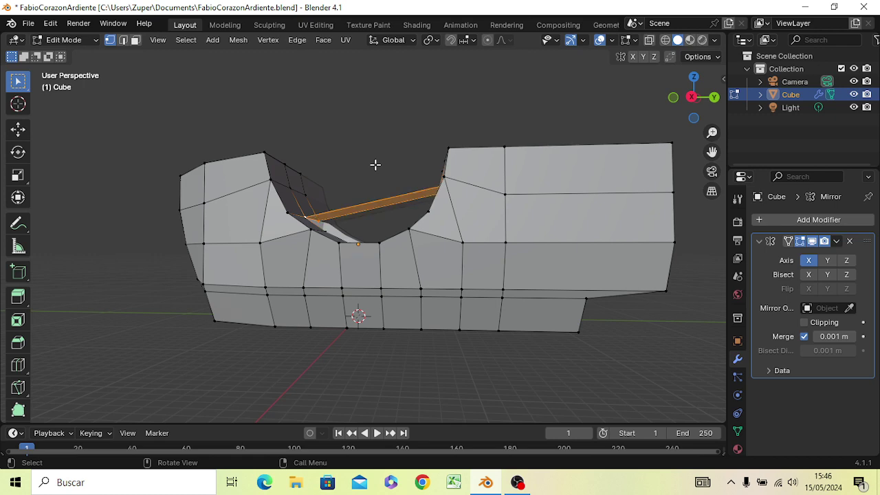
mouse_move(412, 261)
middle_mouse_down()
mouse_move(429, 320)
mouse_move(423, 310)
middle_mouse_up()
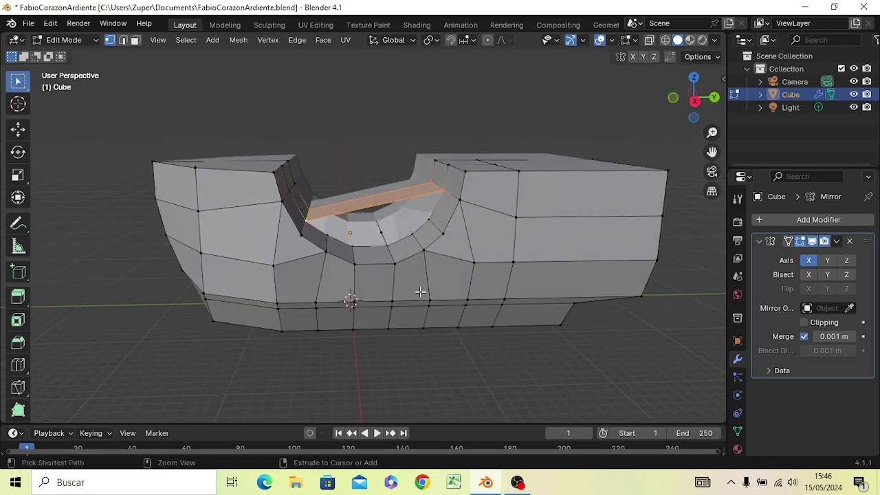
key("ctrl+z")
Delete the stray inner-wall vertex and extrude a new vertex beside the gap.
middle_click_drag(354, 347, 364, 59)
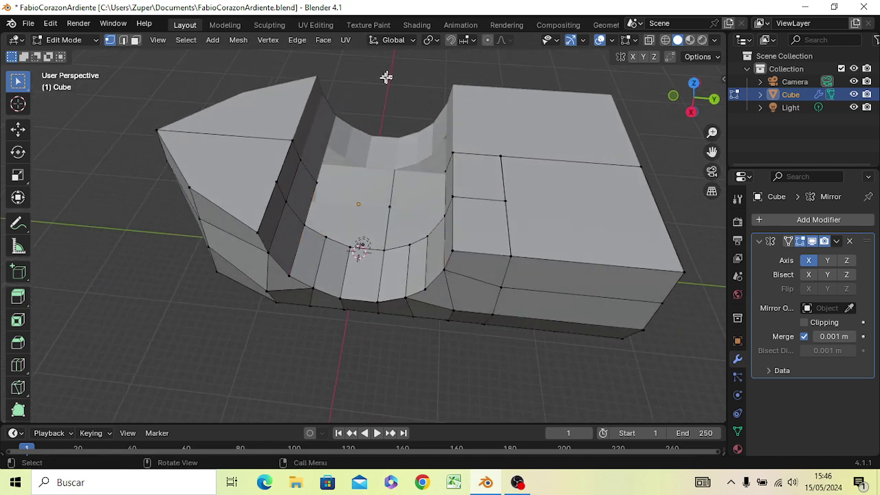
left_click(303, 223)
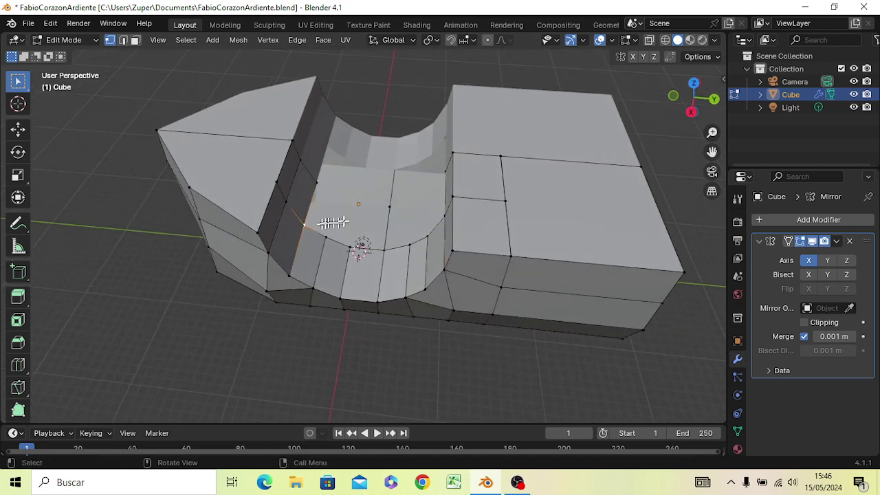
key("x")
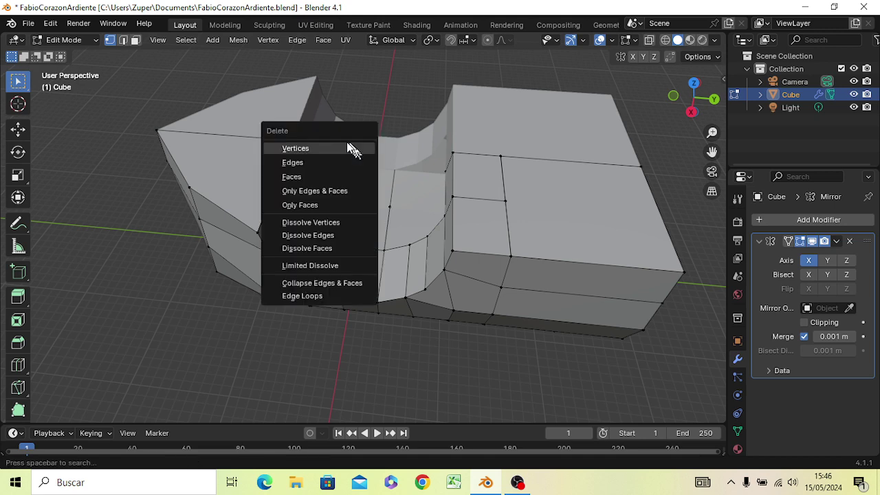
left_click(341, 148)
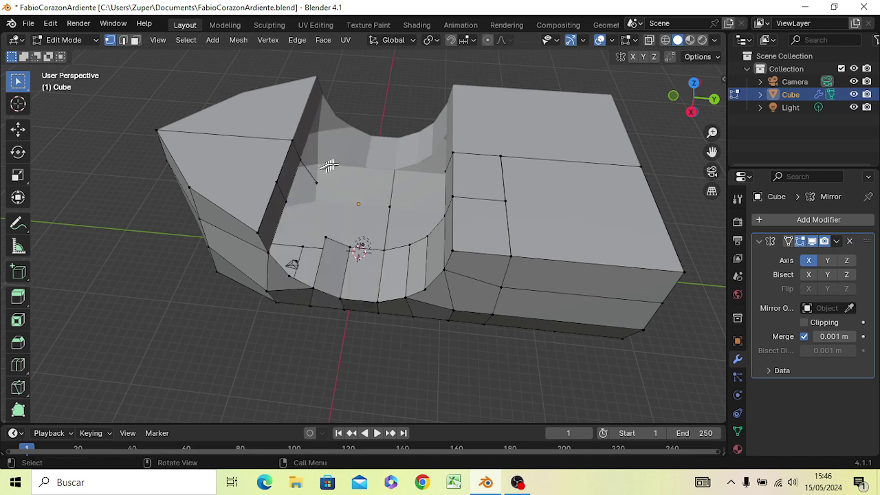
middle_click_drag(329, 166, 349, 186)
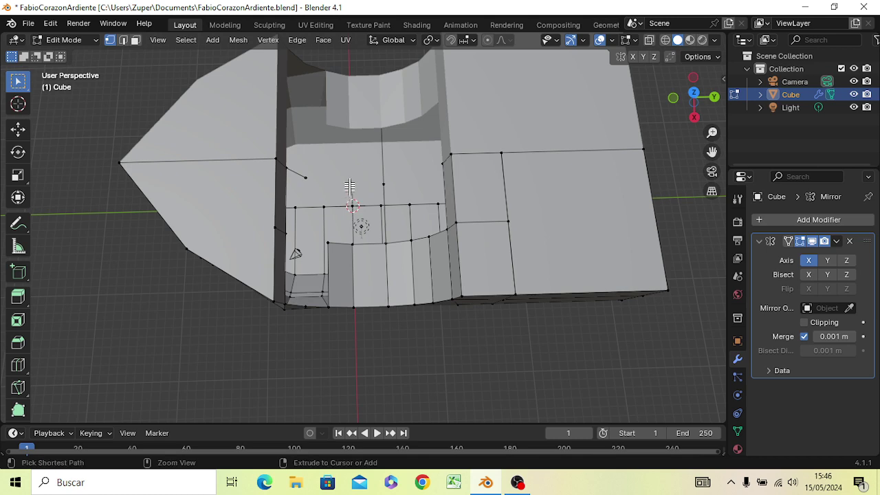
right_click(349, 186, "ctrl")
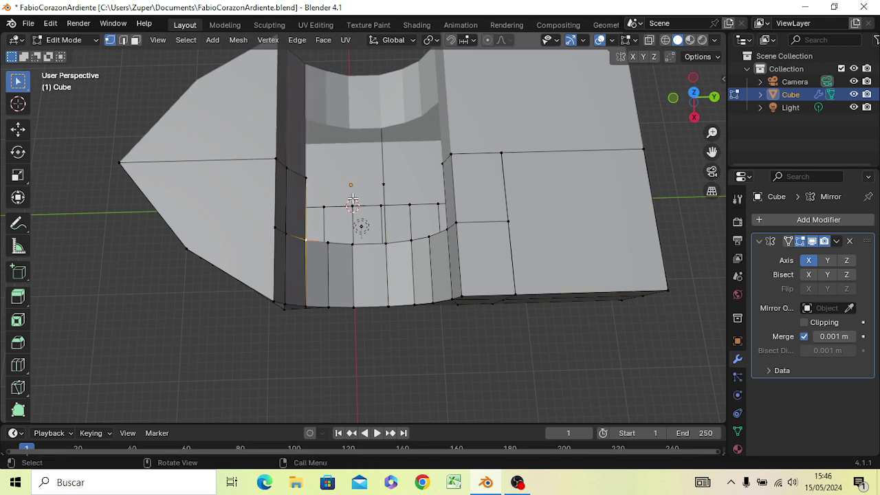
Delete another vertex on the inner wall of the opening.
middle_click_drag(353, 201, 372, 132)
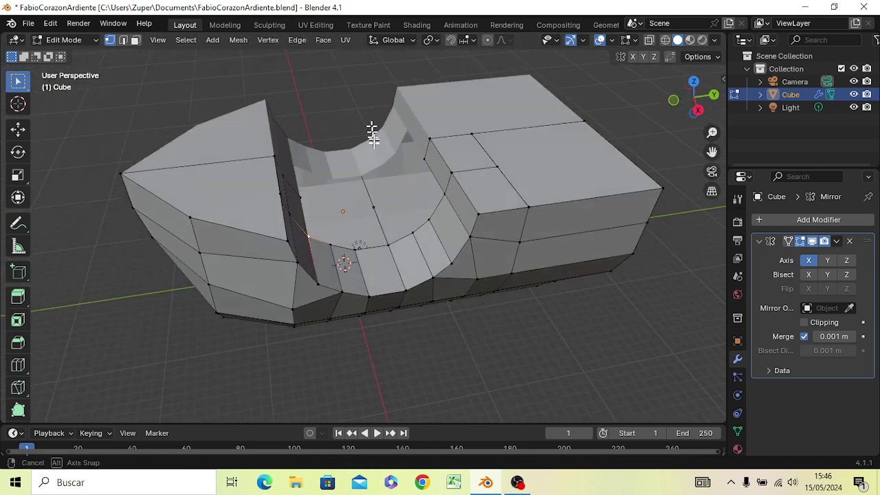
middle_click_drag(372, 133, 350, 85)
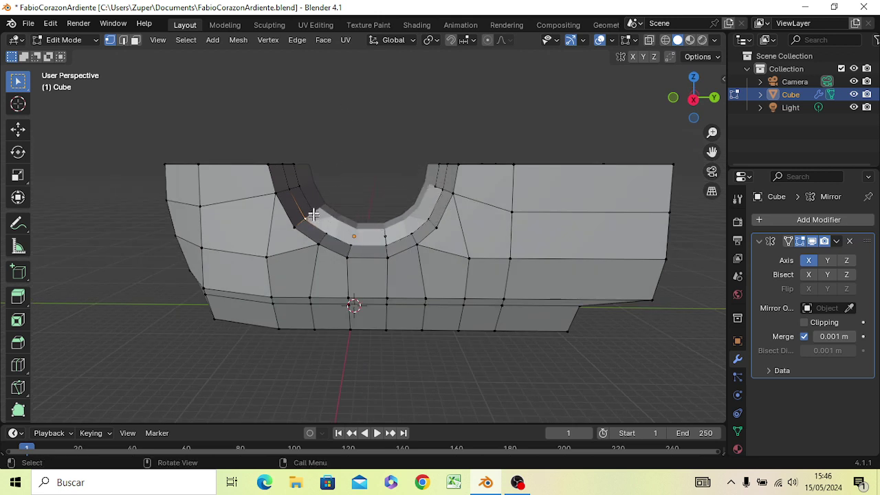
left_click(313, 213)
key("x")
left_click(345, 217)
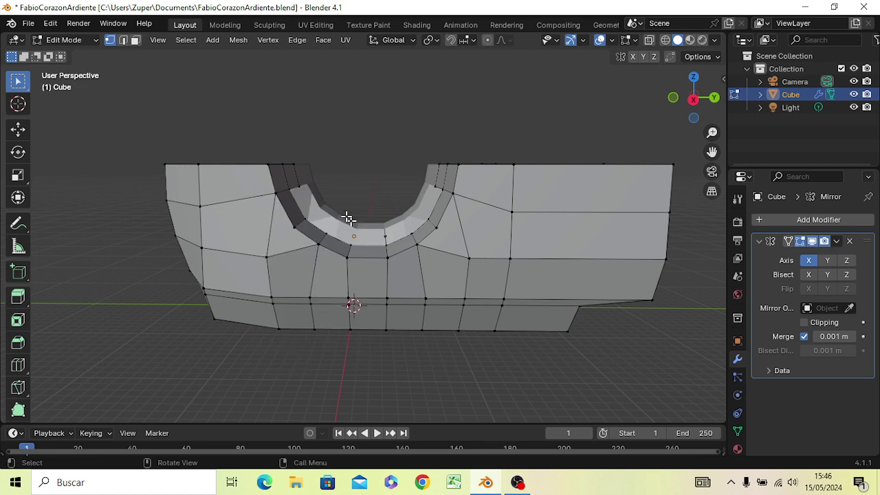
middle_click_drag(347, 218, 333, 287)
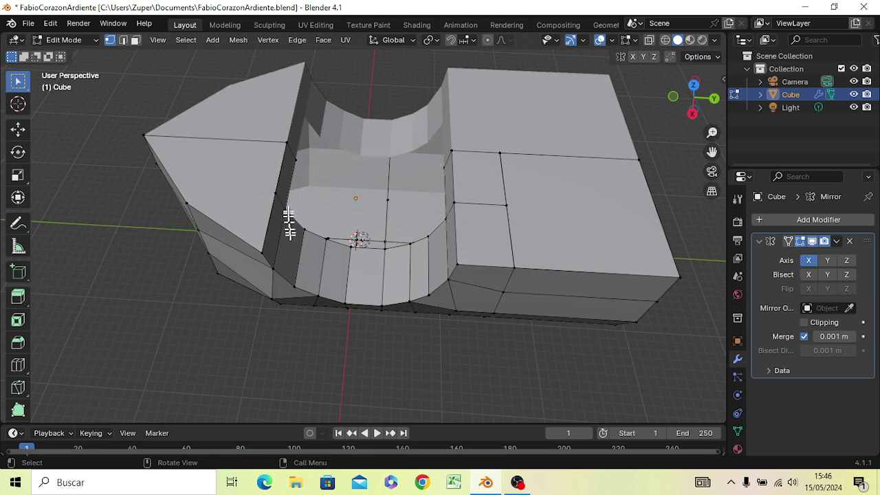
Select the two top rim vertices and switch to Right Orthographic view.
key("ctrl+r")
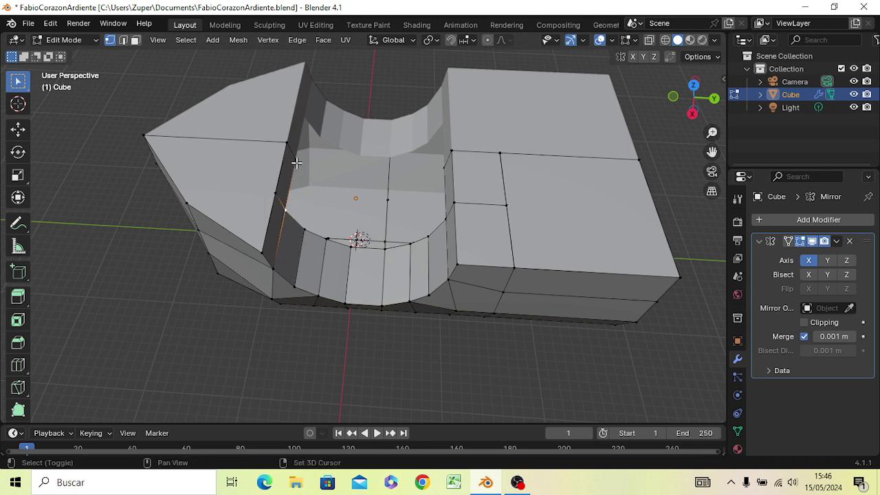
left_click(296, 161, "shift")
left_click(446, 217, "shift")
key("KP_3")
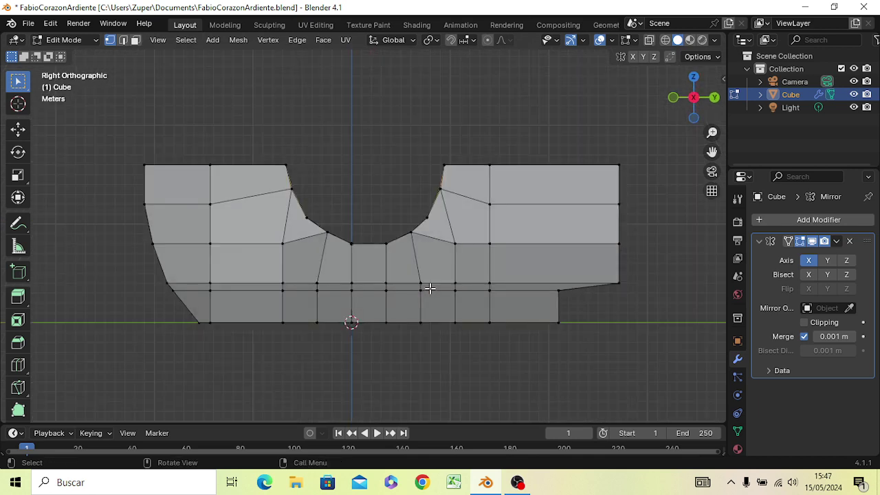
Join the two top rim vertices across the opening and inspect the new bridge.
key("f")
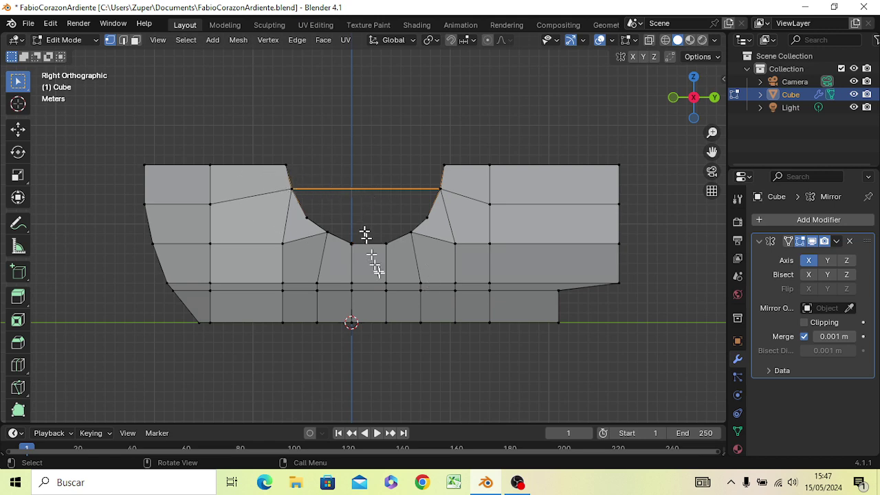
mouse_move(364, 233)
middle_mouse_down()
mouse_move(354, 311)
mouse_move(363, 300)
middle_mouse_up()
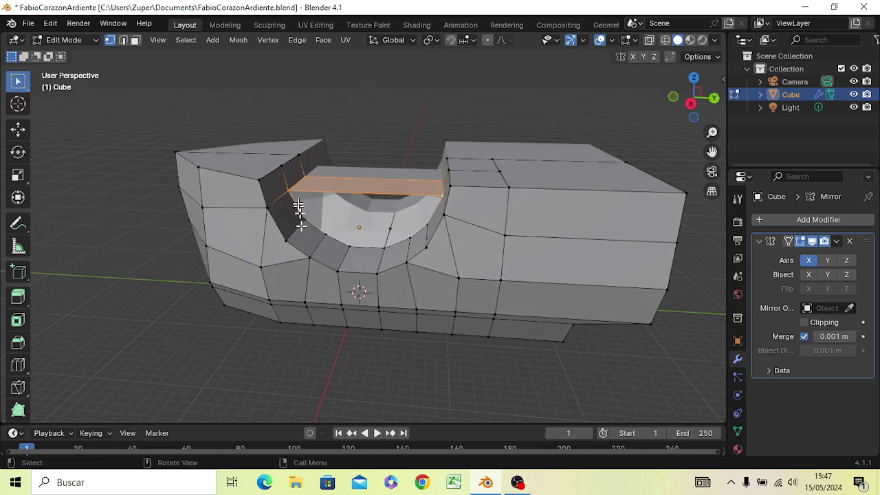
mouse_move(351, 243)
middle_mouse_down()
mouse_move(369, 206)
mouse_move(357, 277)
mouse_move(346, 198)
middle_mouse_up()
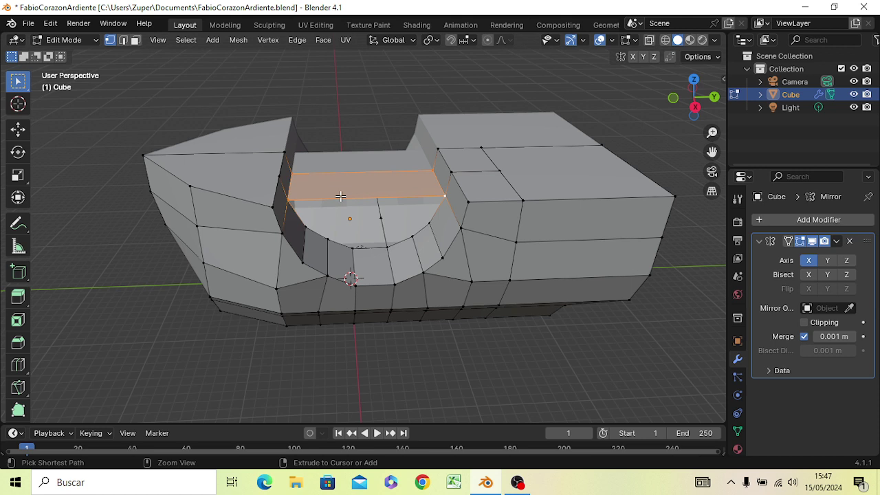
key("ctrl+r")
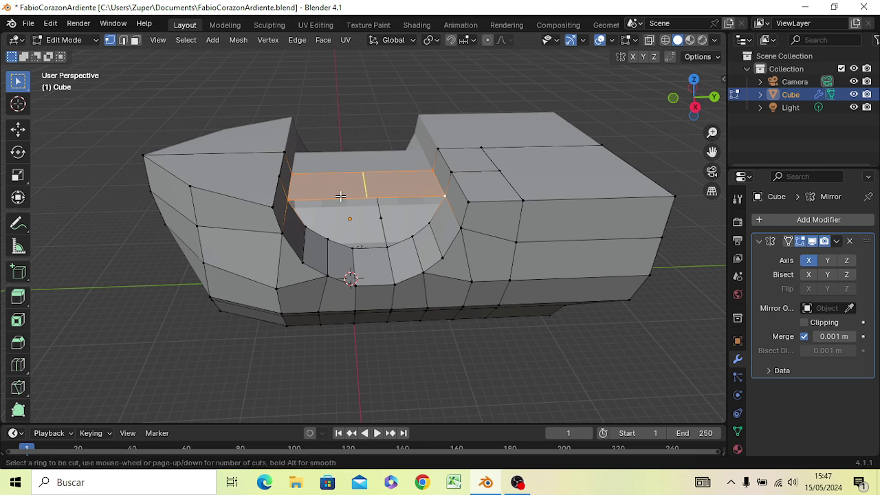
scroll(342, 199, "up", 1)
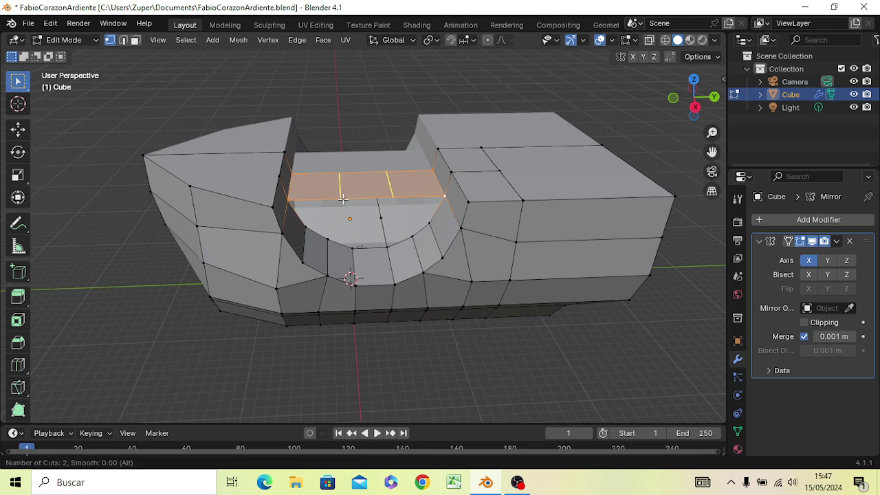
scroll(342, 198, "up", 1)
scroll(342, 199, "up", 1)
scroll(342, 199, "up", 1)
scroll(343, 199, "up", 1)
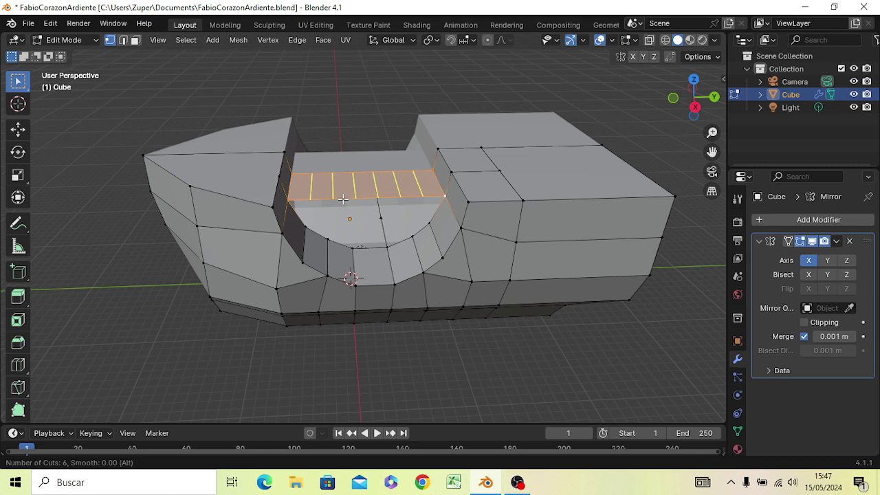
type("3")
key("Escape")
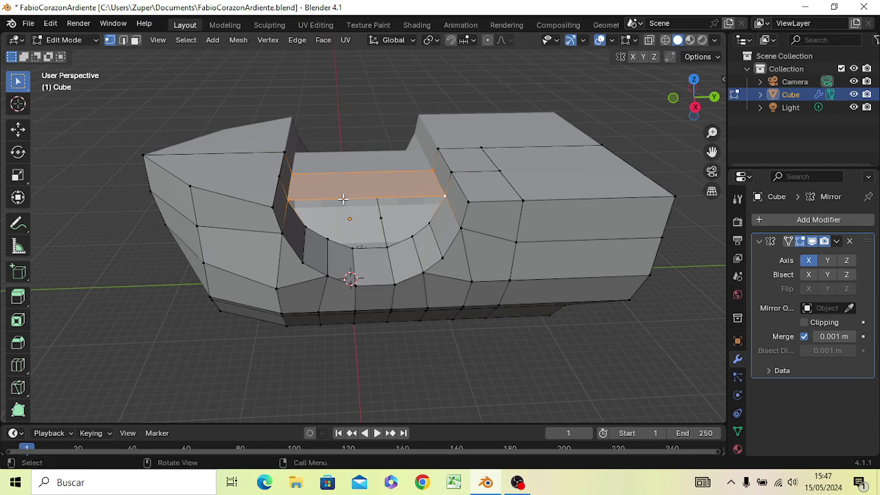
key("KP_3")
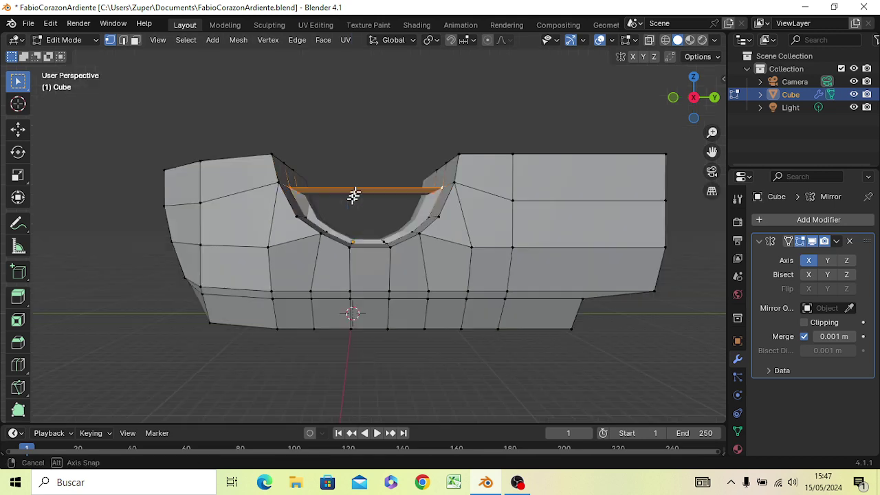
Add five evenly spaced loop cuts across the top bridging strip.
middle_click_drag(358, 190, 360, 197)
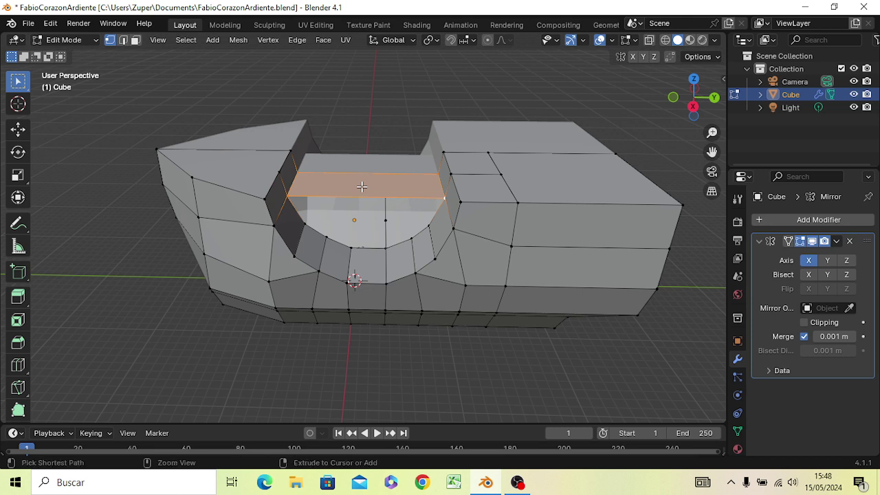
key("ctrl+r")
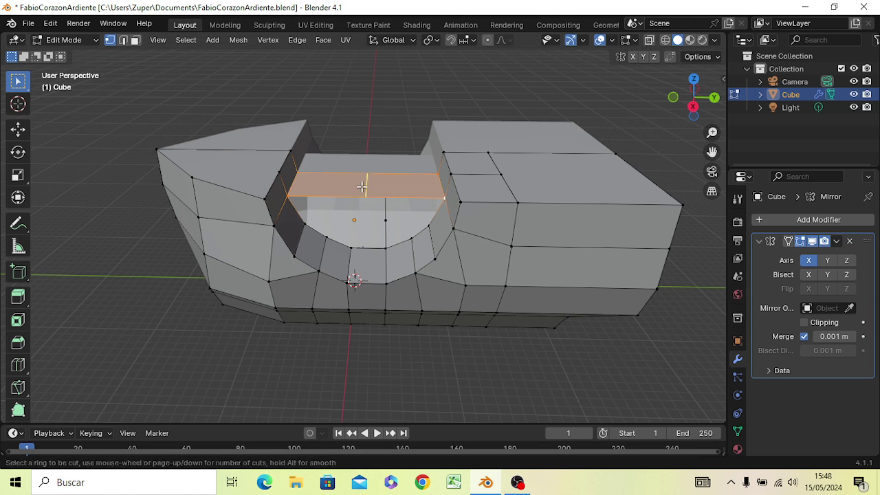
scroll(362, 187, "up", 1)
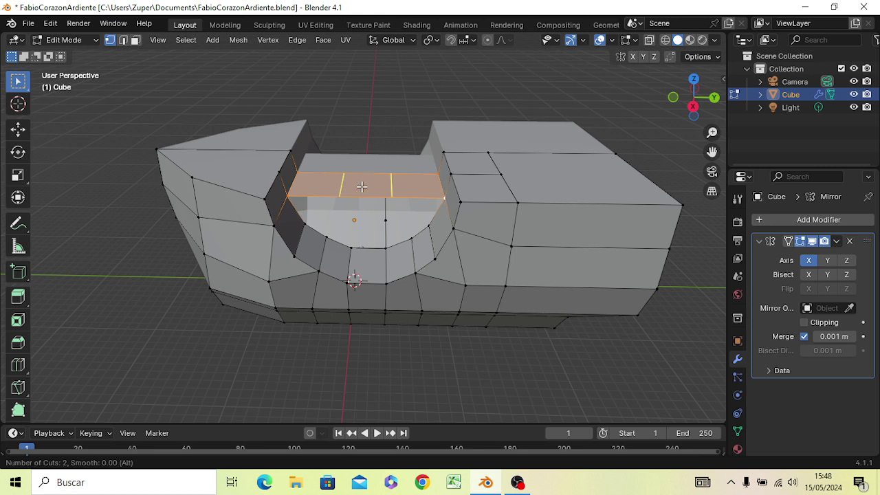
scroll(362, 186, "up", 1)
scroll(362, 186, "up", 1)
scroll(361, 186, "up", 1)
left_click(362, 186)
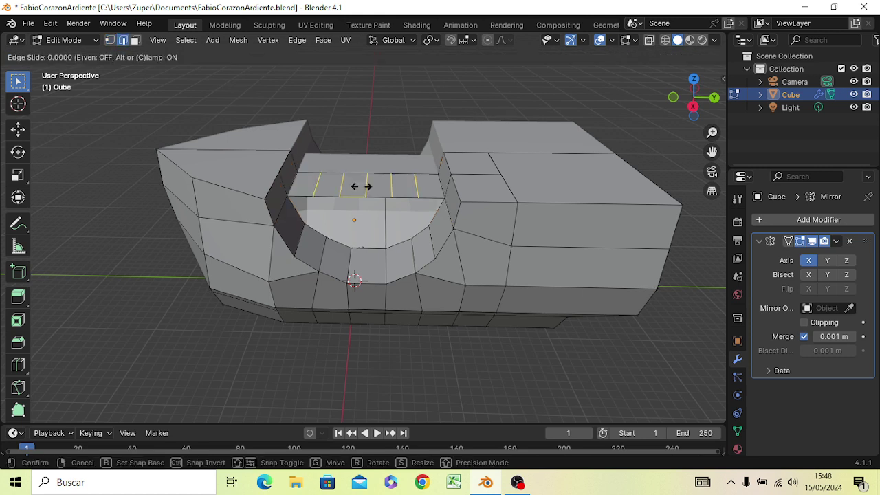
left_click(361, 186)
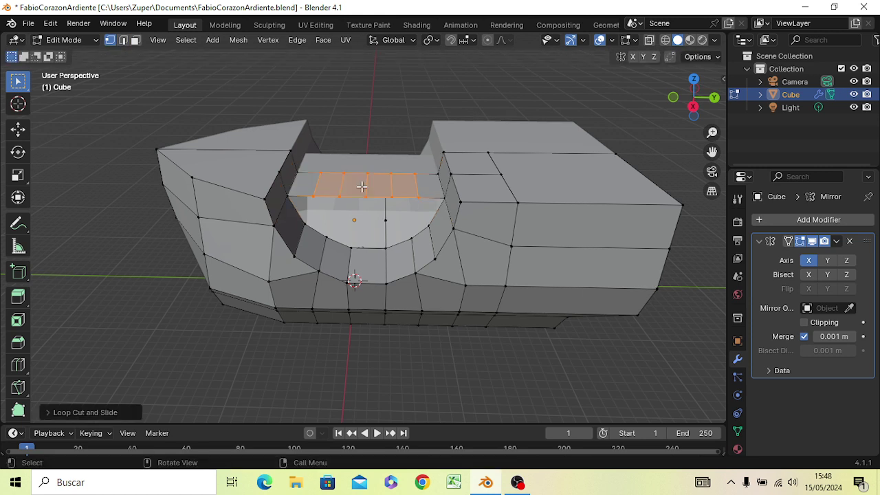
Deselect and zoom in for a closer view of the cutout.
mouse_move(376, 122)
middle_mouse_down()
mouse_move(376, 85)
mouse_move(372, 110)
middle_mouse_up()
scroll(306, 210, "up", 3)
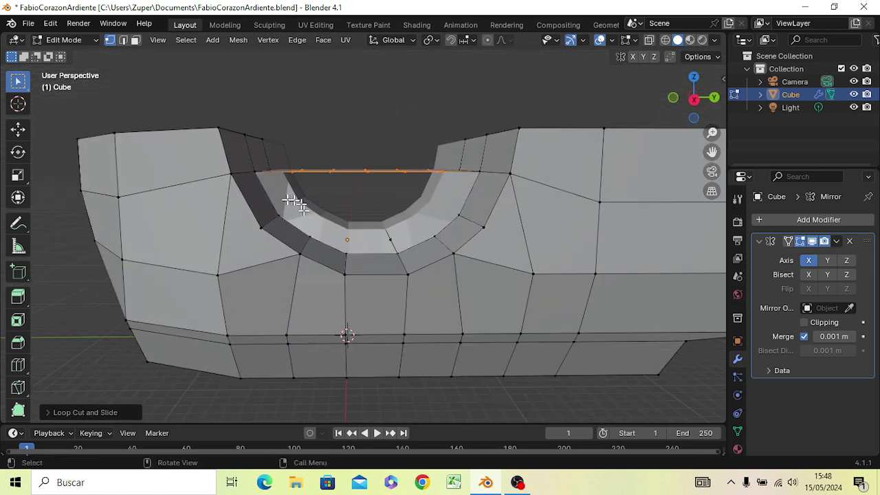
left_click(310, 134)
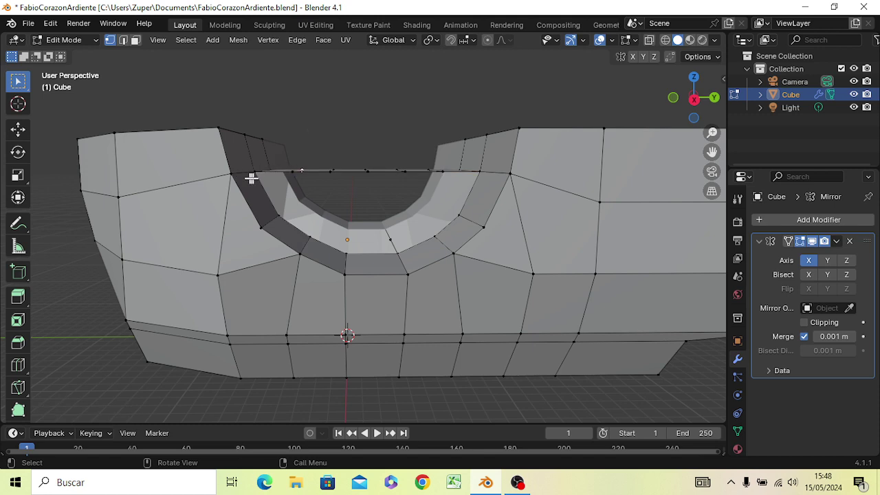
middle_click_drag(257, 183, 257, 184)
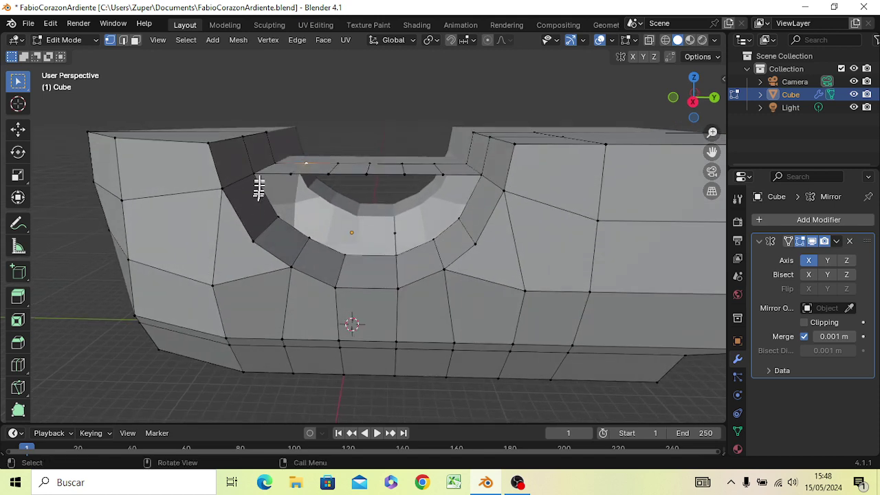
scroll(254, 174, "up", 2)
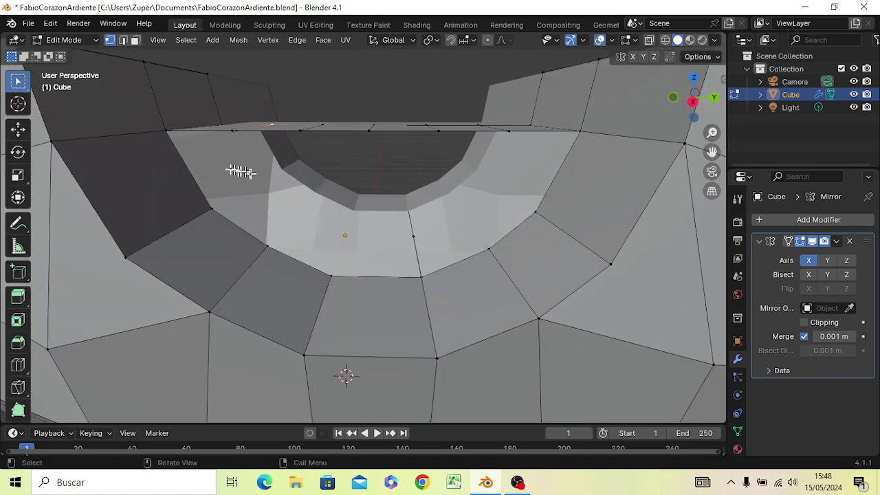
Fill two faces between the cutout's top-left vertices and its inner ring.
left_click(166, 131)
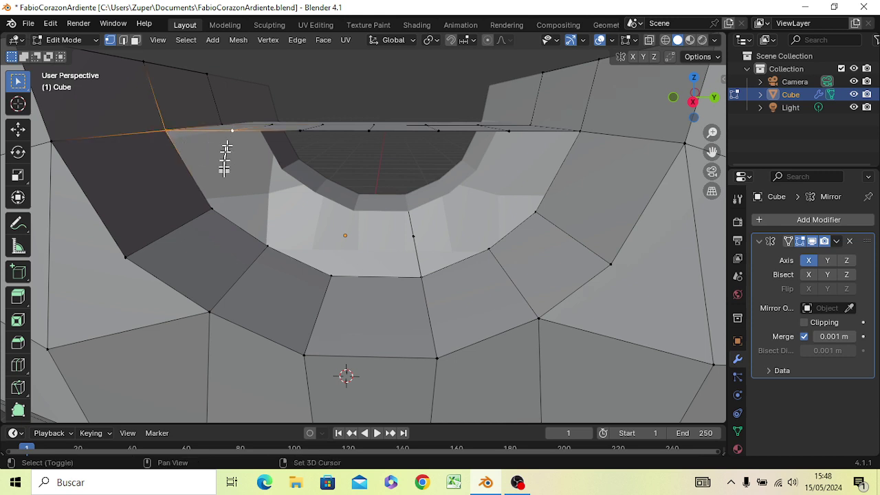
left_click(211, 208, "shift")
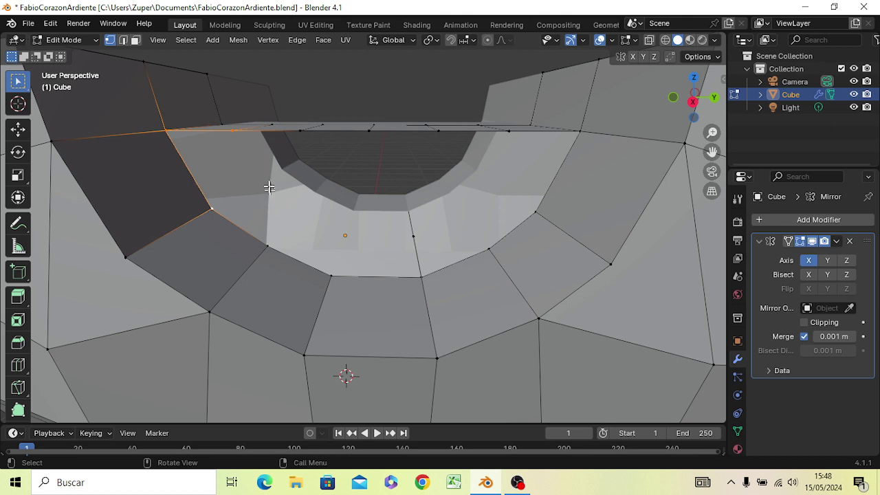
key("f")
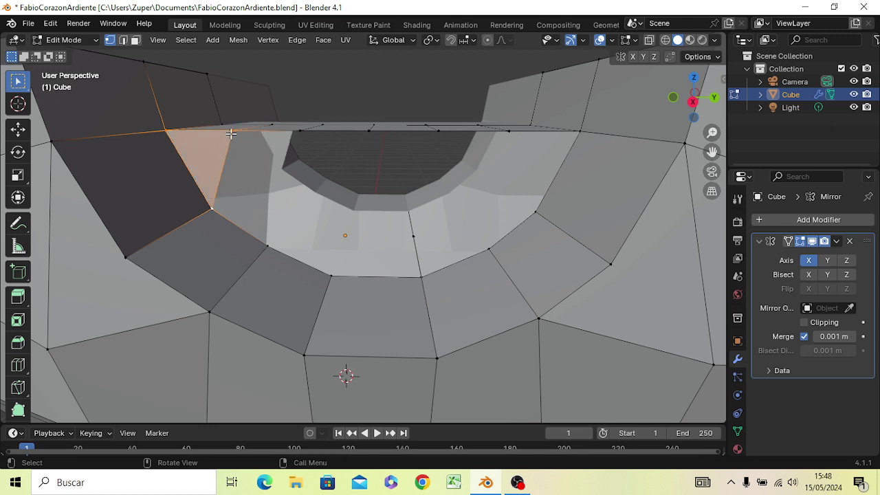
left_click(232, 131)
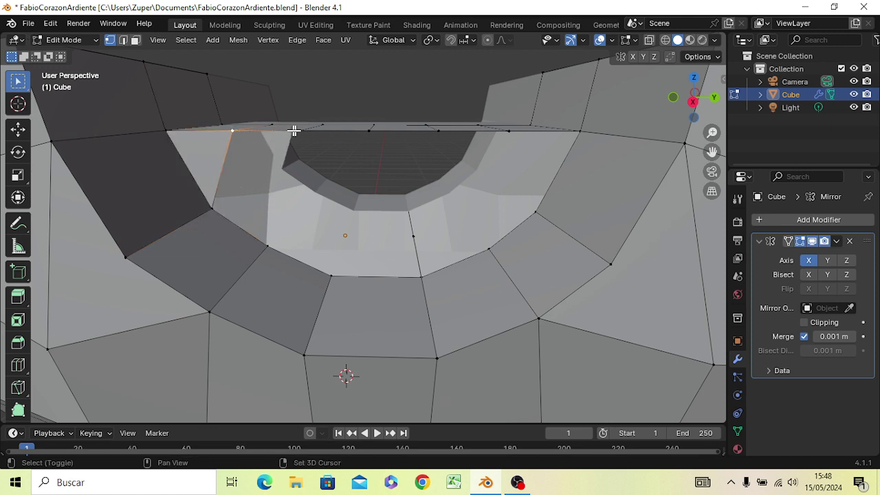
left_click(255, 247, "shift")
left_click(211, 209, "shift")
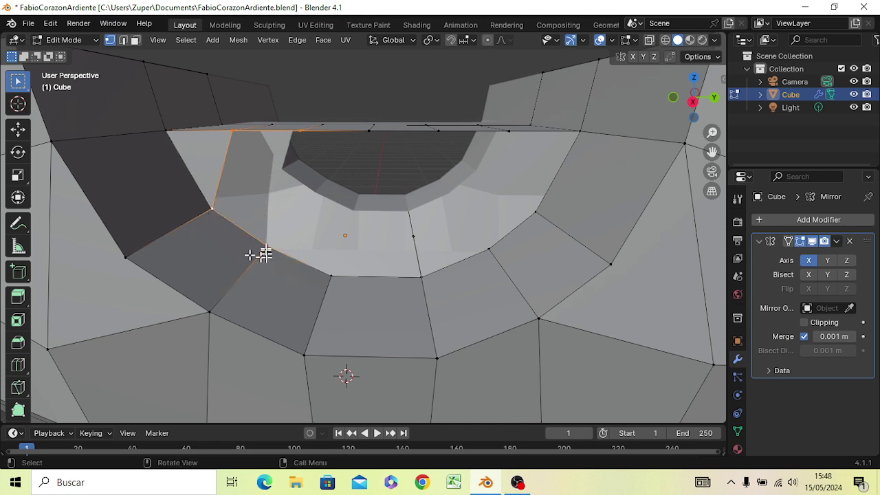
key("f")
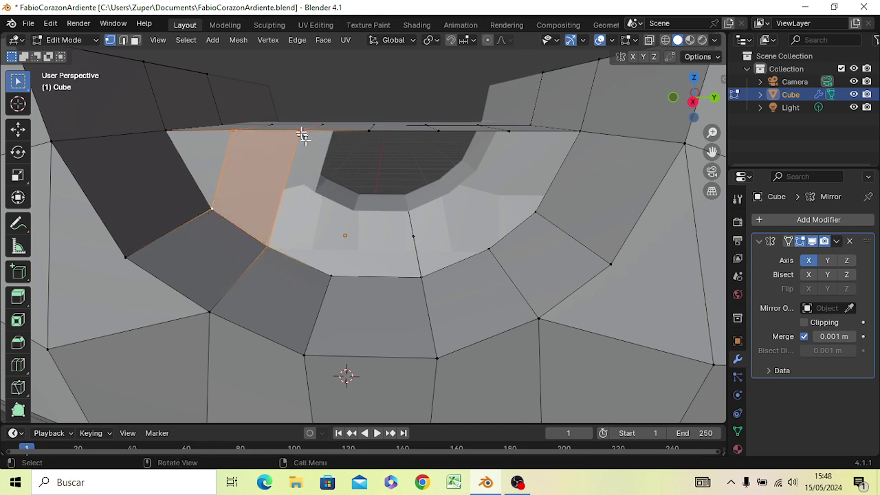
Fill a quad between two top-edge vertices and the inner ring, undoing an accidental move.
left_click(300, 131)
left_click(367, 131)
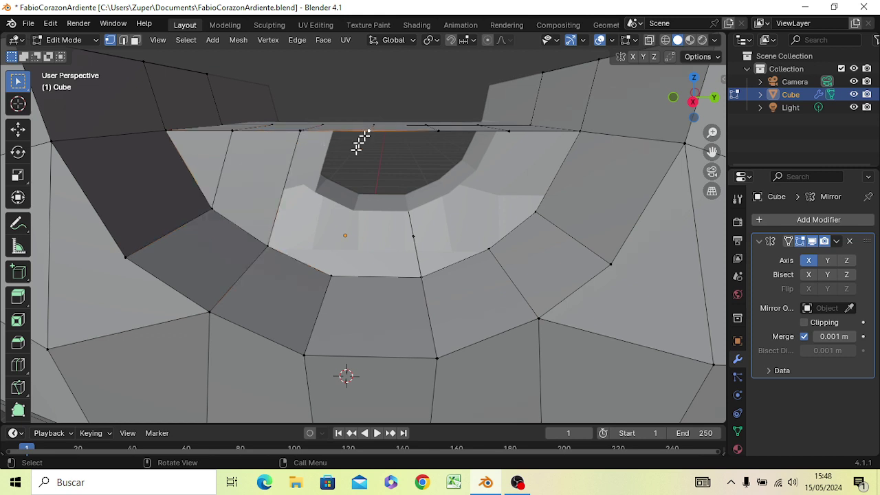
left_click(329, 275)
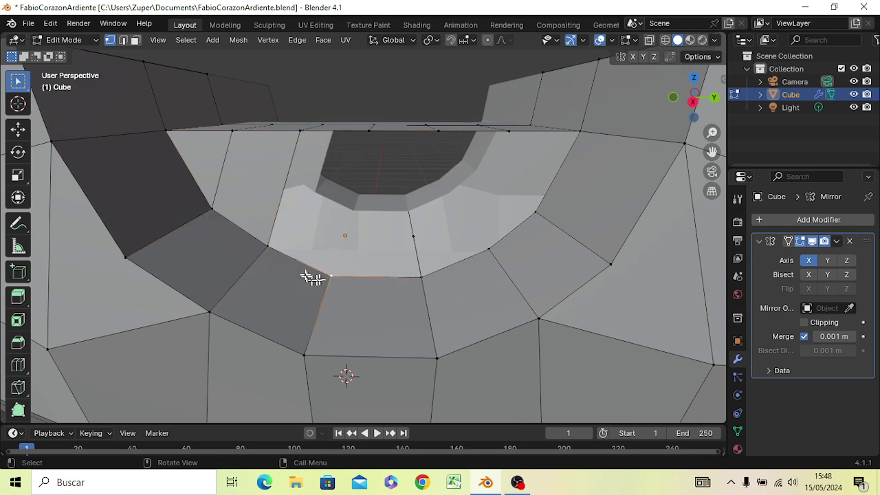
left_click(269, 246)
left_click_drag(269, 247, 321, 246)
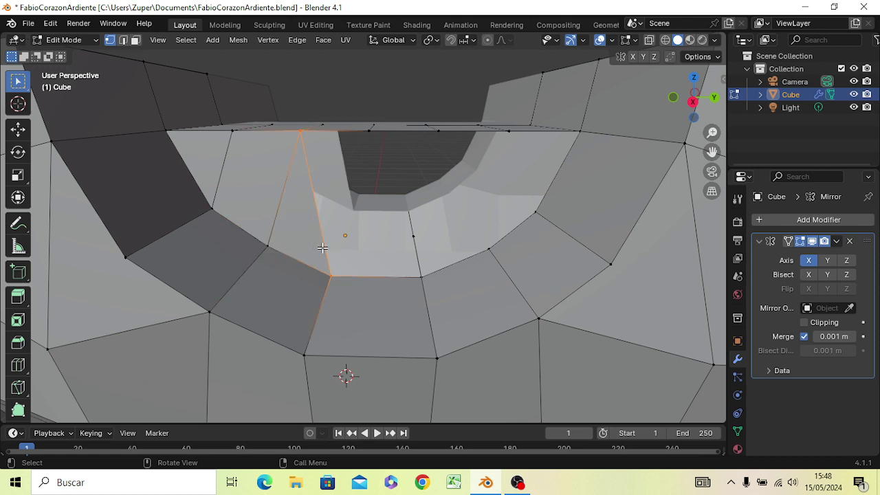
key("ctrl+z")
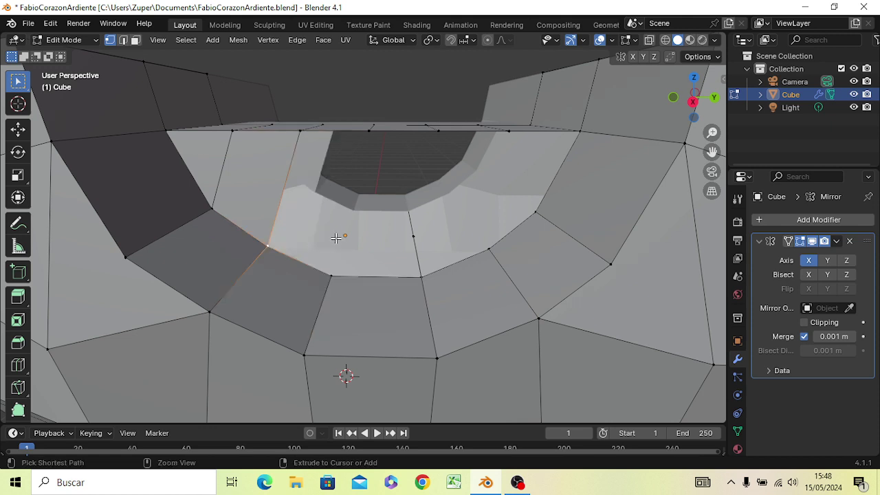
left_click(300, 130, "shift")
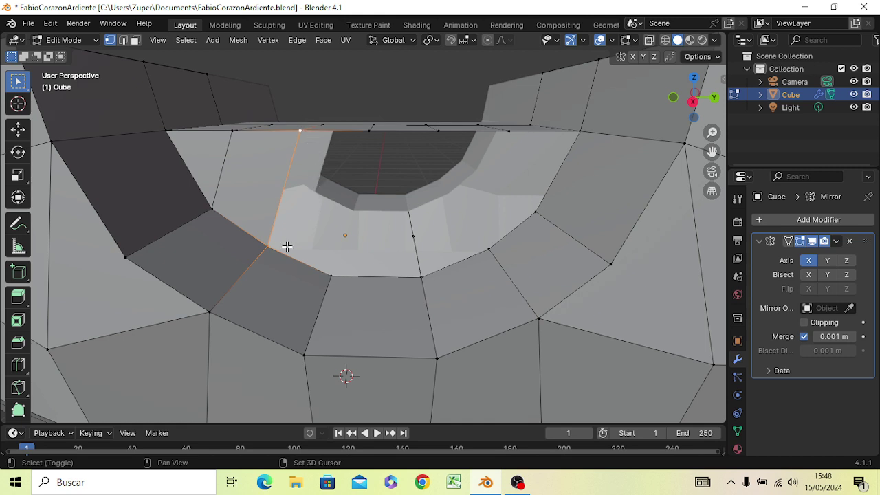
left_click(331, 276, "shift")
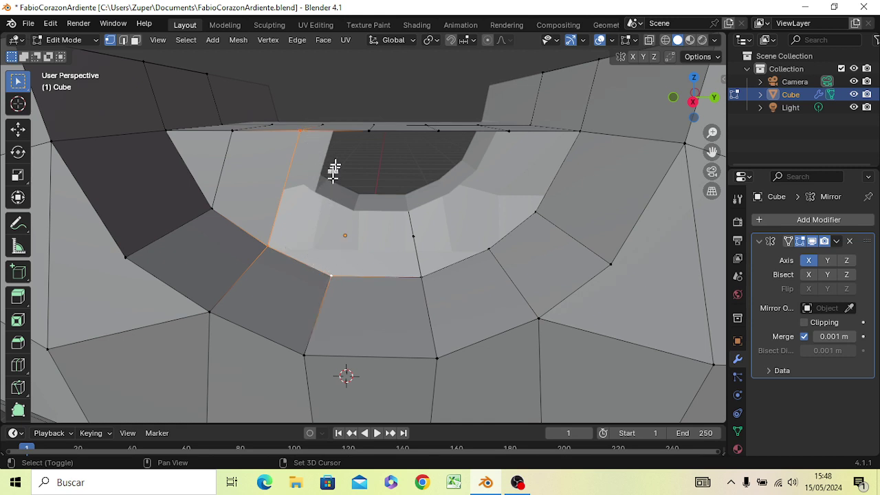
left_click(367, 134, "shift")
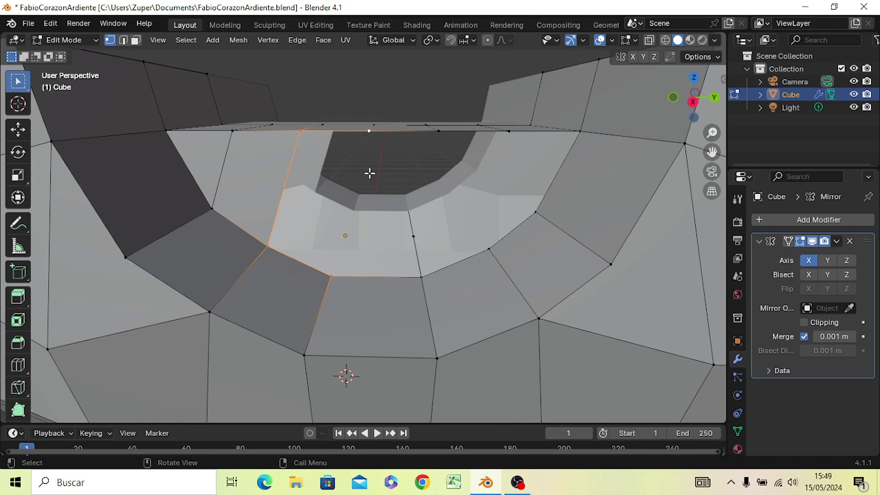
key("f")
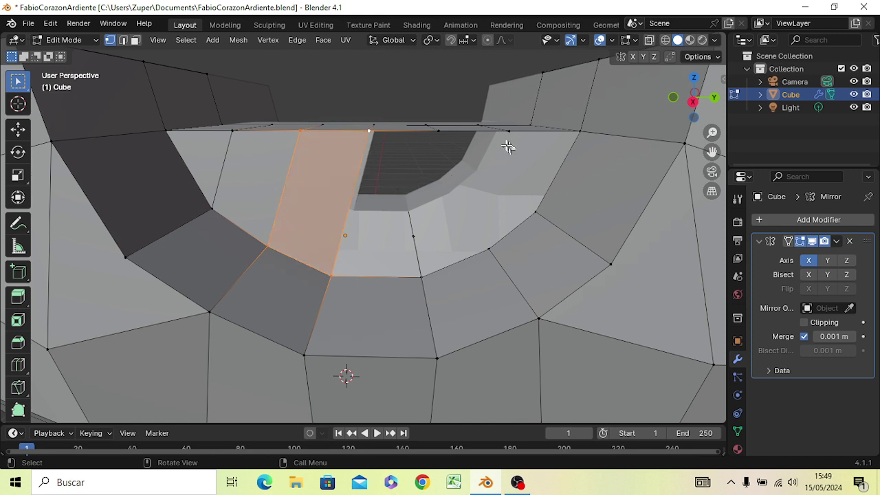
Fill the next quad across the cutout, then add and undo another.
left_click(330, 277)
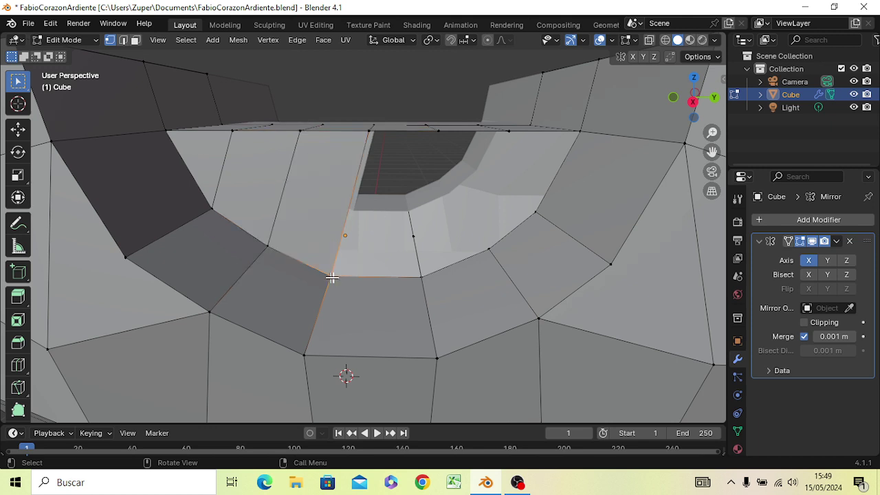
left_click(365, 132, "shift")
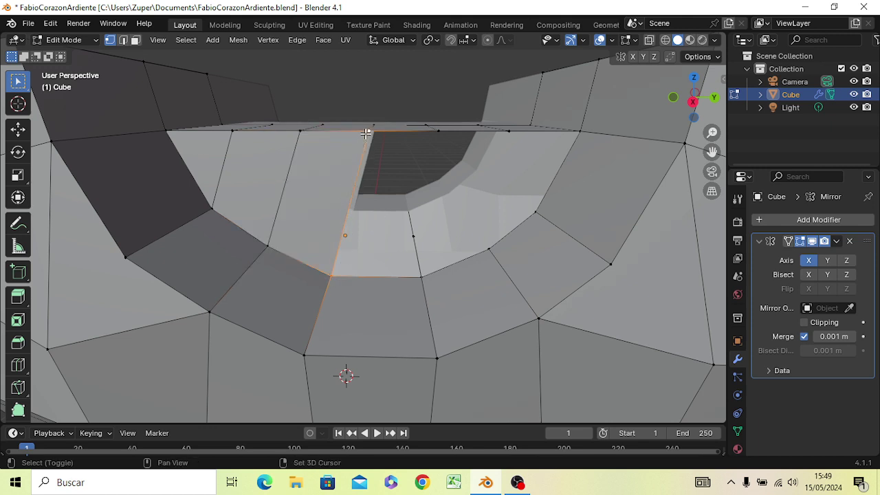
left_click(433, 140, "shift")
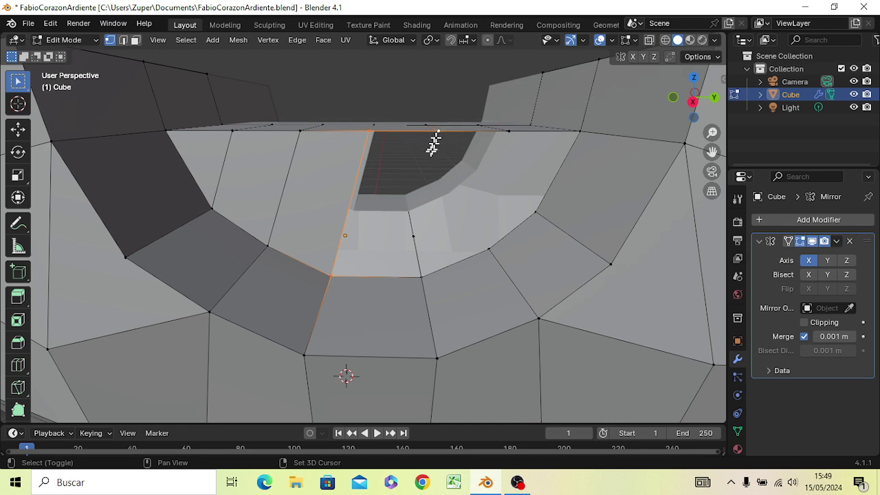
left_click(423, 276, "shift")
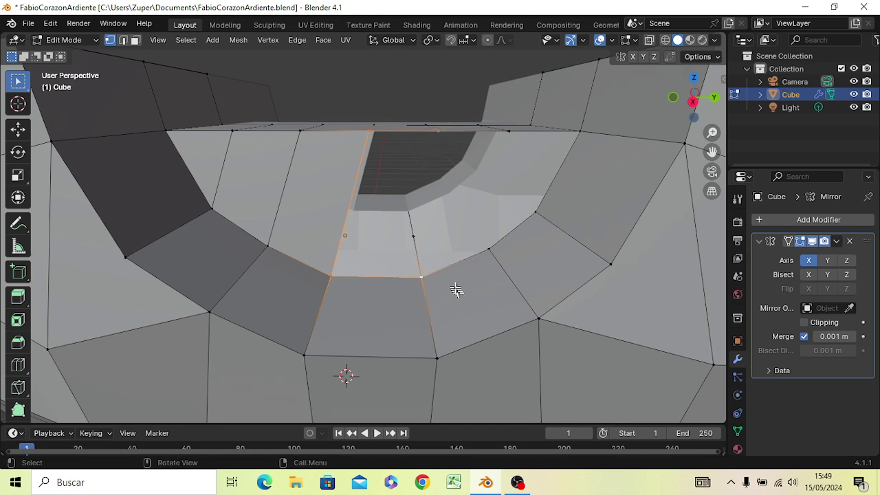
key("f")
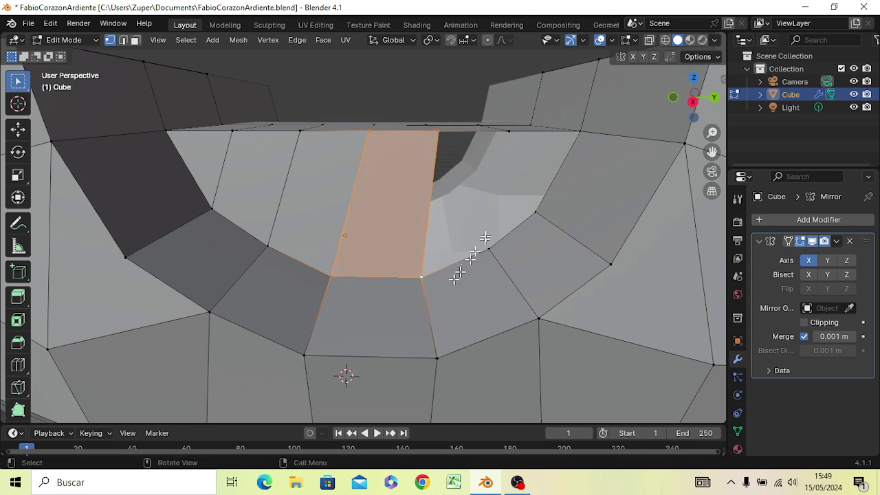
left_click(439, 134)
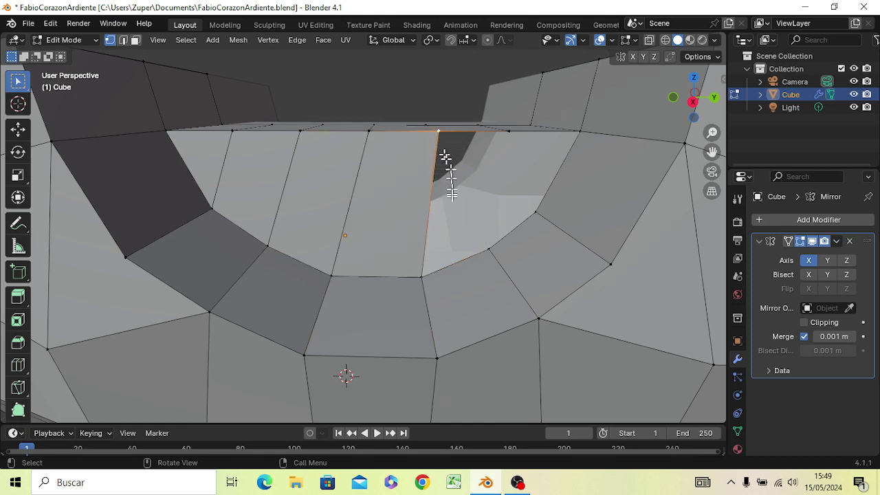
left_click(423, 279, "shift")
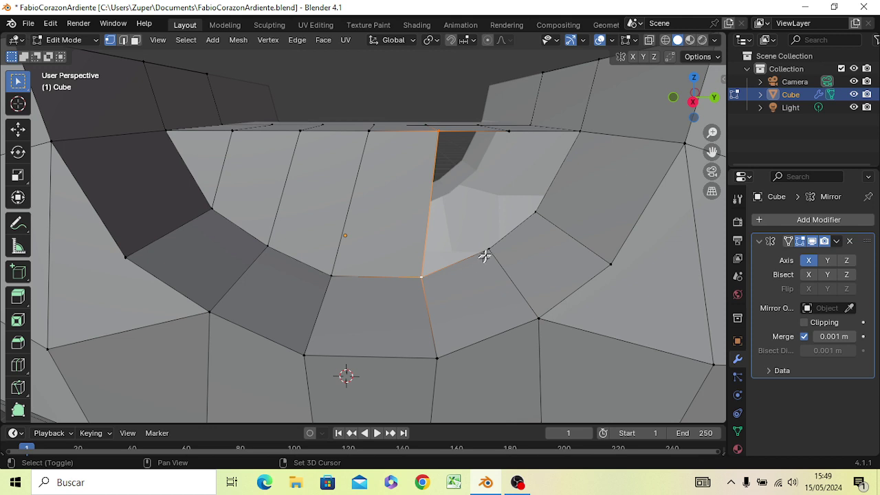
left_click(507, 131, "shift")
key("f")
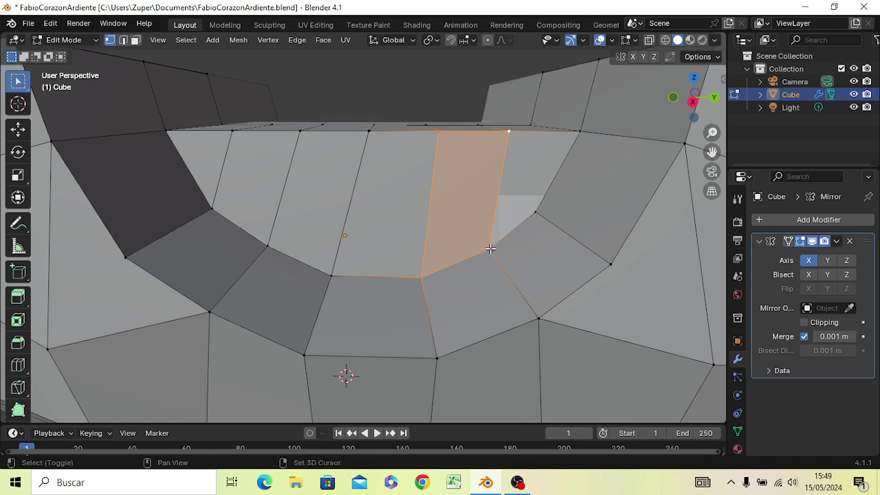
key("ctrl+z")
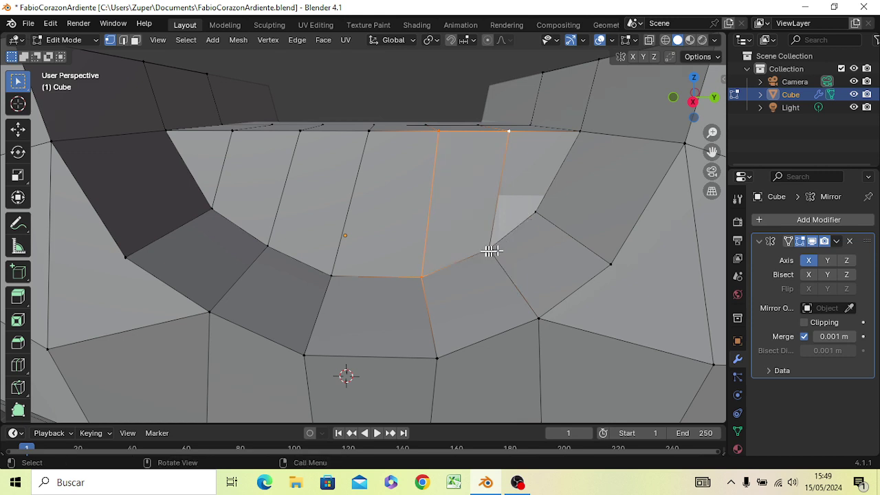
Fill a face between two inner vertices and two top vertices on the right.
left_click(489, 249)
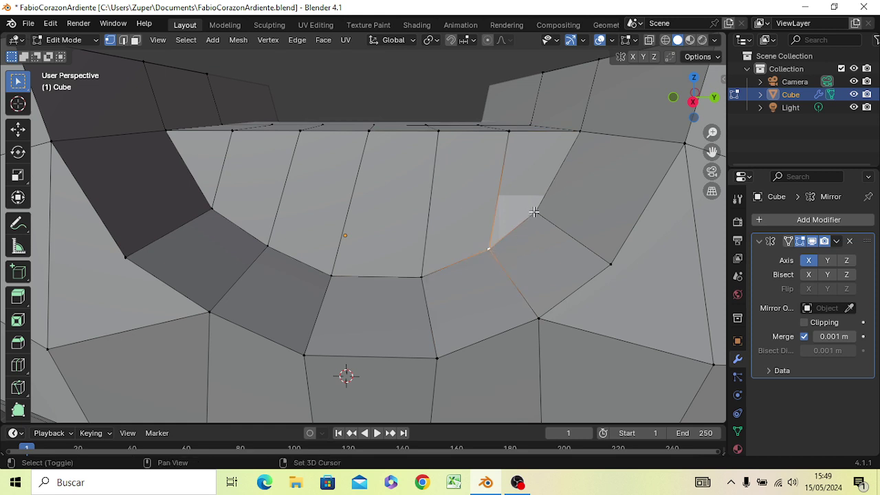
left_click(534, 213, "shift")
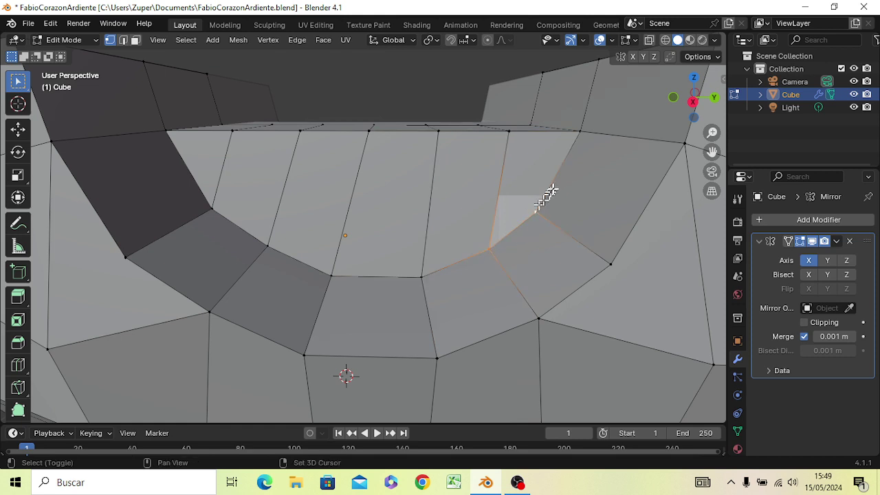
left_click(579, 132, "shift")
left_click(509, 131, "shift")
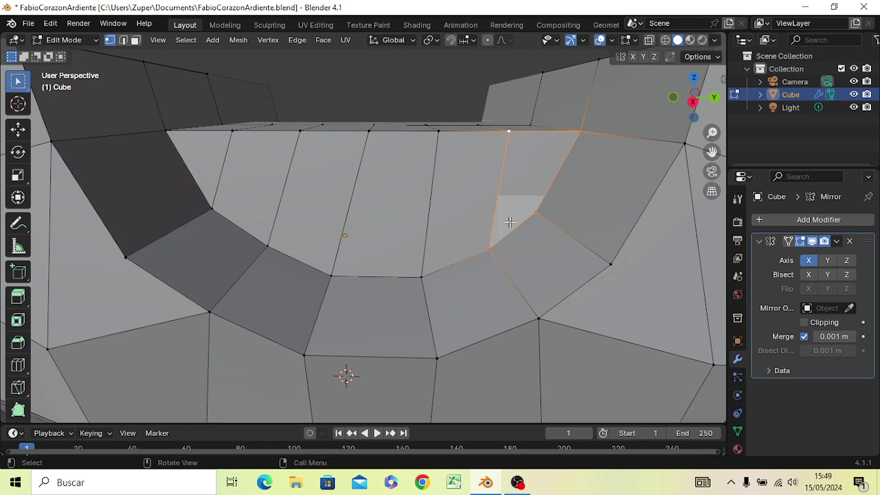
key("f")
Undo the recent face fills so the curved opening is left open.
key("ctrl+z")
key("ctrl+z")
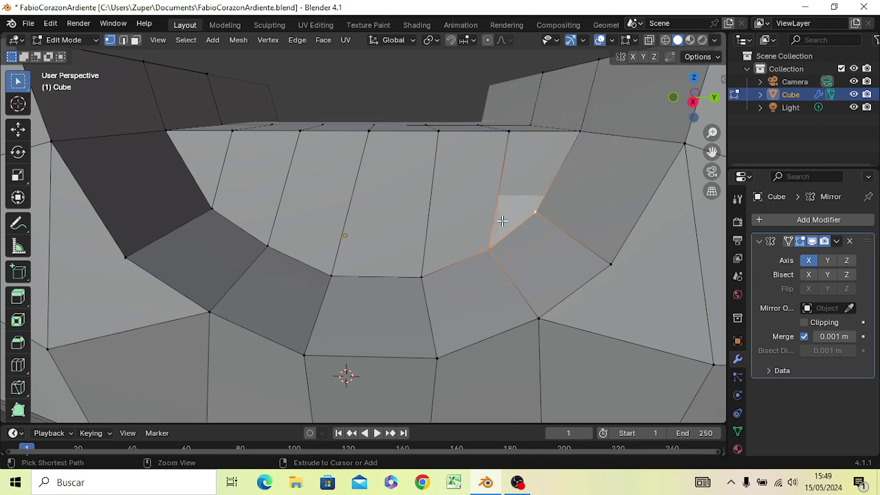
key("ctrl+z")
key("ctrl+z")
key("ctrl+z")
key("ctrl+z")
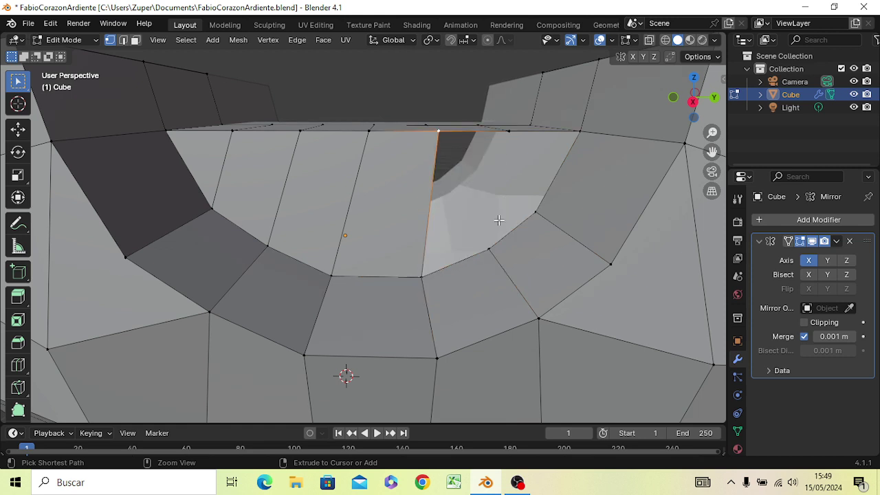
key("ctrl+z")
key("ctrl+z")
key("ctrl+z")
key("ctrl+z")
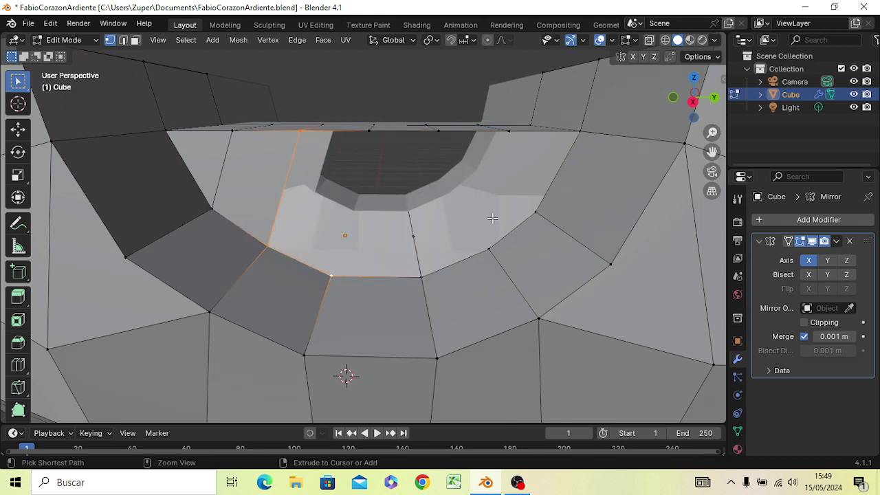
key("ctrl+z")
key("ctrl+z")
key("ctrl+z")
key("ctrl+z")
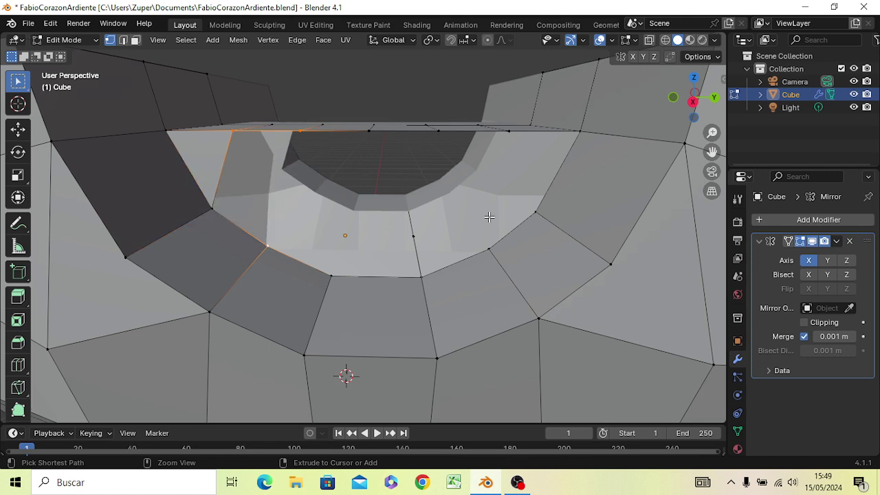
key("ctrl+z")
key("ctrl+z")
key("ctrl+z")
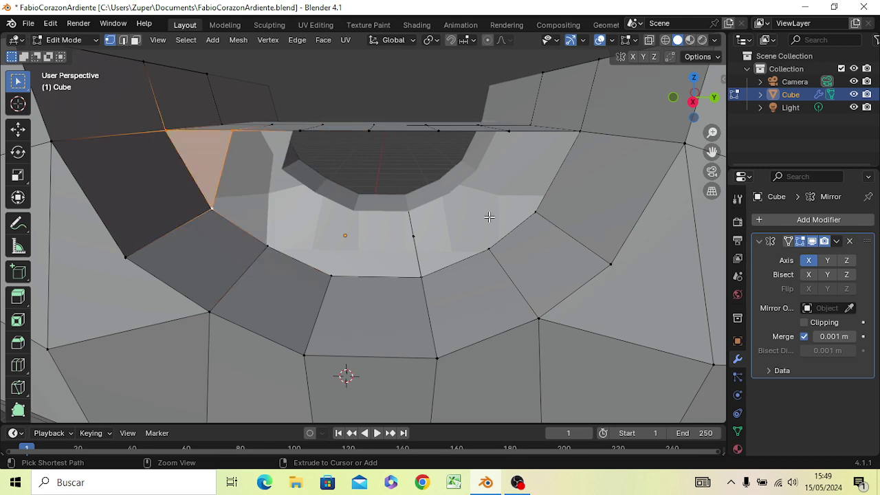
key("ctrl+z")
key("ctrl+z")
key("ctrl+z")
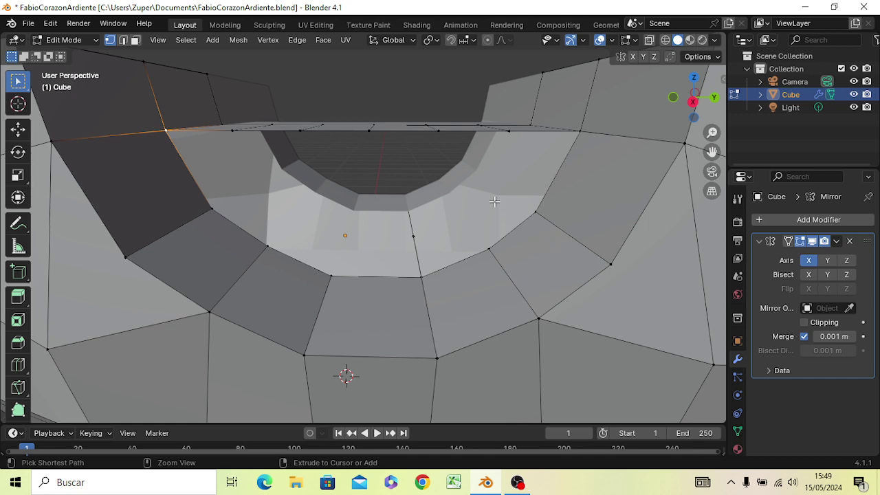
Orbit into the cutout and select the vertices along the opening's top rim.
middle_click_drag(433, 192, 432, 256)
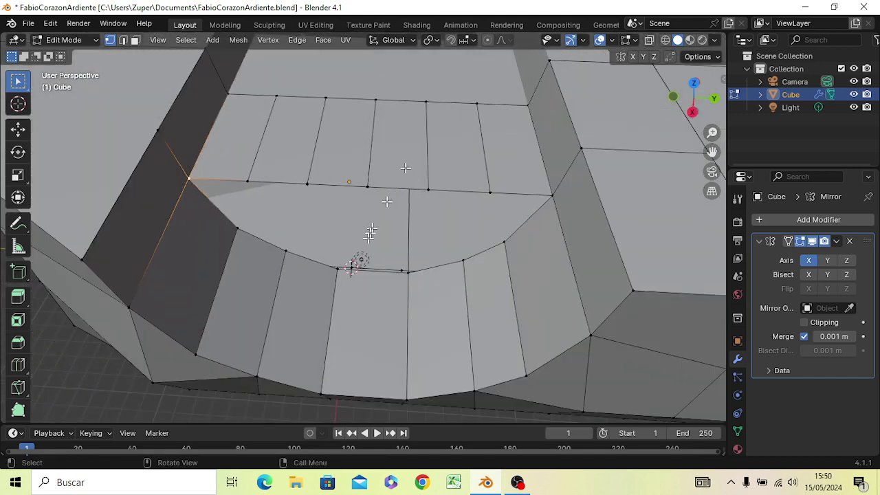
left_click(388, 178)
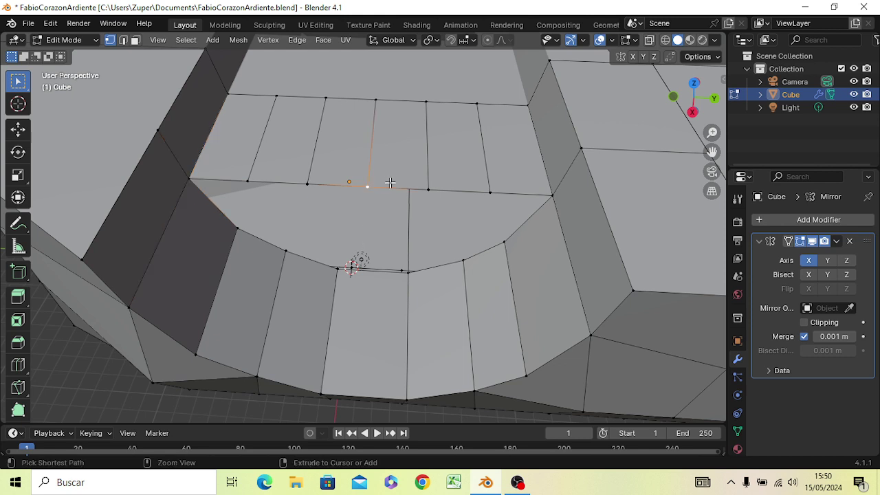
key("ctrl+z")
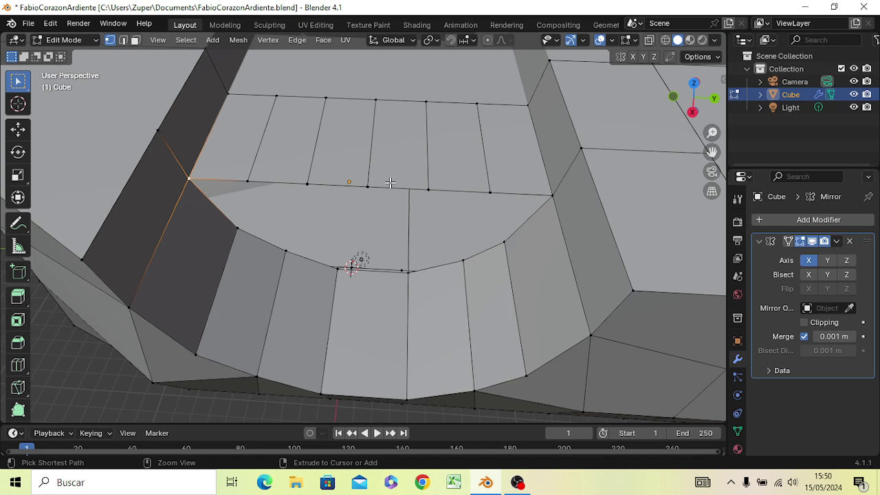
middle_click_drag(367, 230, 371, 158)
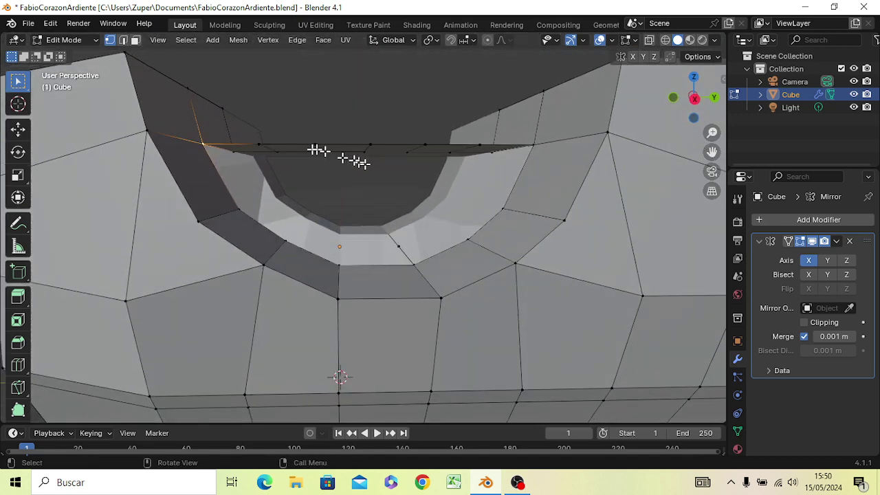
middle_click_drag(257, 179, 271, 202)
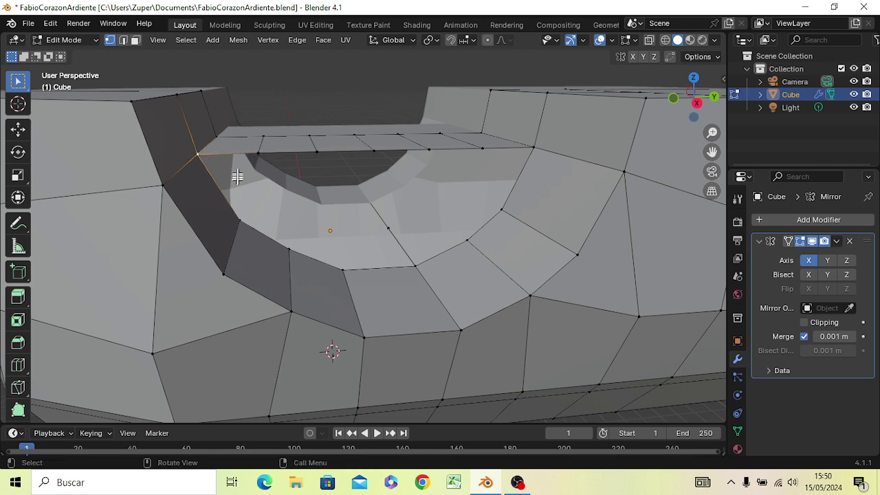
left_click(258, 153, "shift")
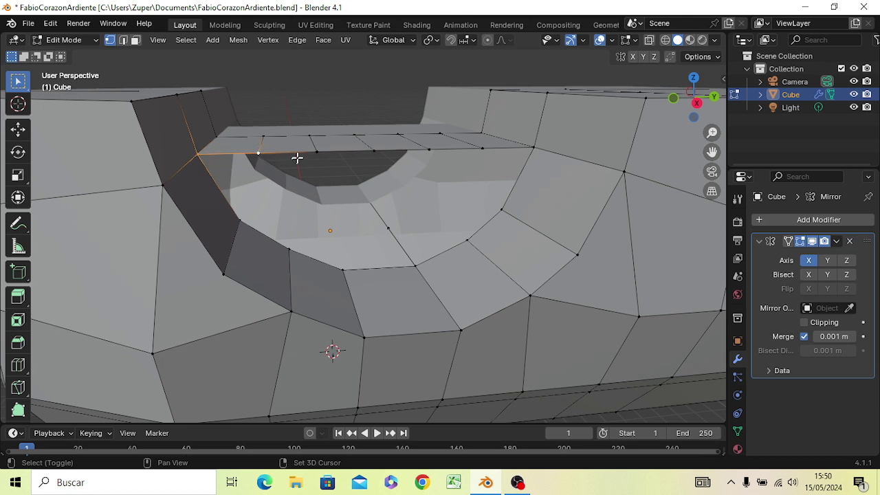
left_click(316, 152, "shift")
left_click(373, 150, "shift")
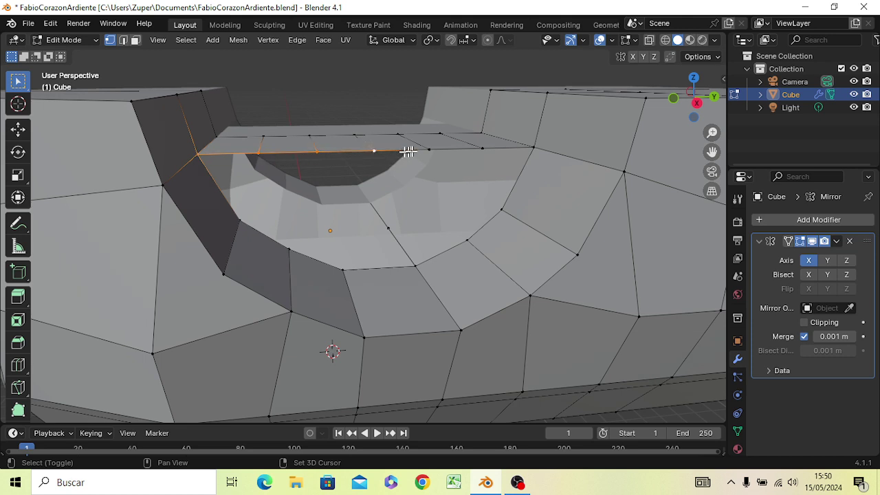
left_click(427, 148, "shift")
left_click(481, 148, "shift")
left_click(533, 147, "shift")
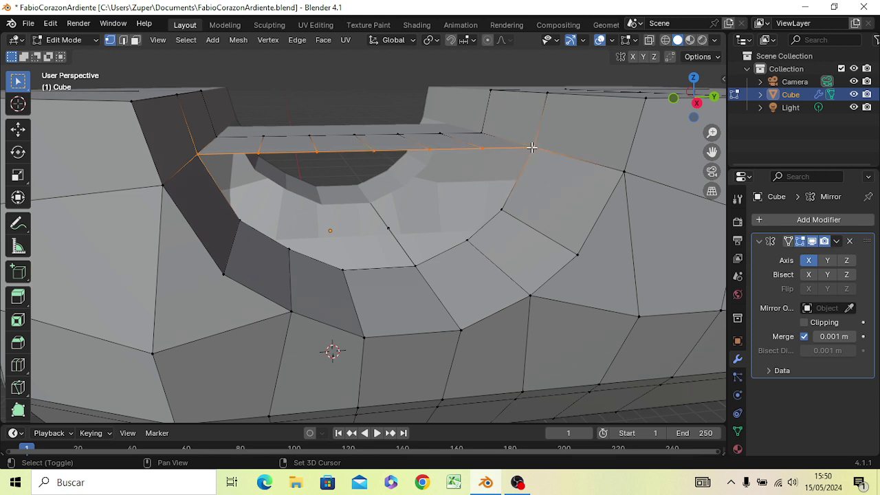
Add the curved lower rim vertices and fill the whole outline with one face.
left_click(501, 209, "shift")
left_click(466, 238, "shift")
left_click(408, 266, "shift")
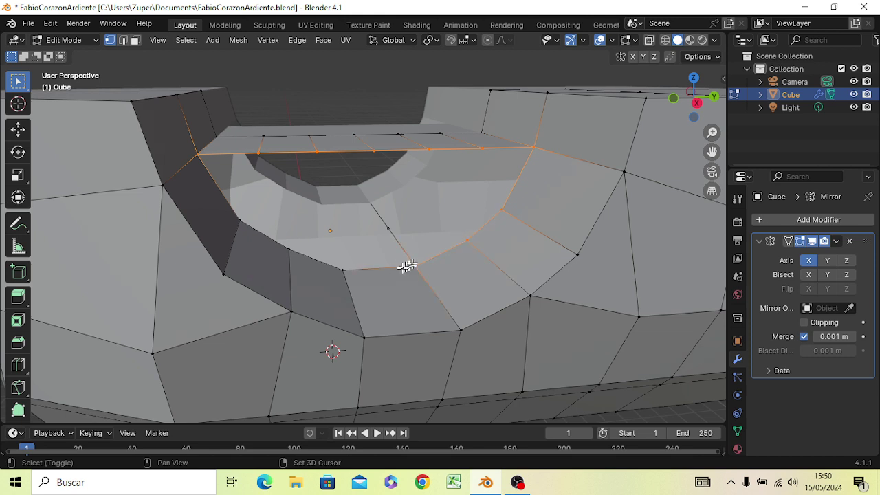
left_click(342, 269, "shift")
left_click(288, 249, "shift")
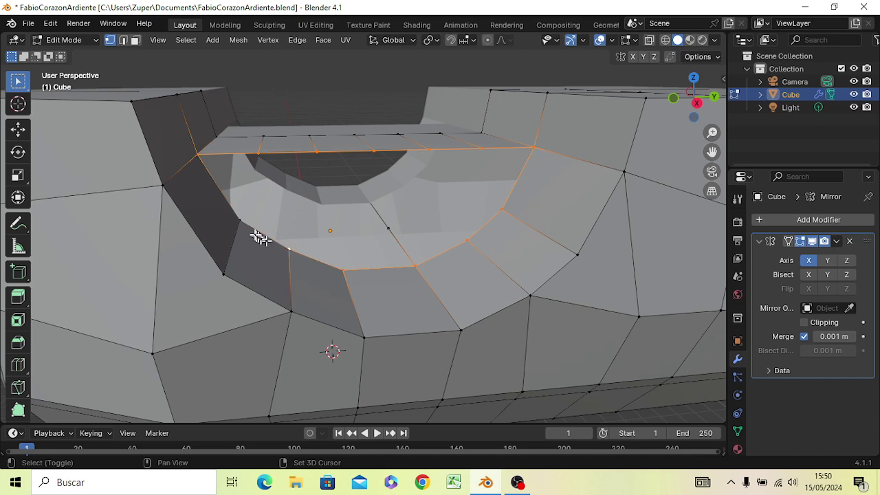
left_click(239, 220, "shift")
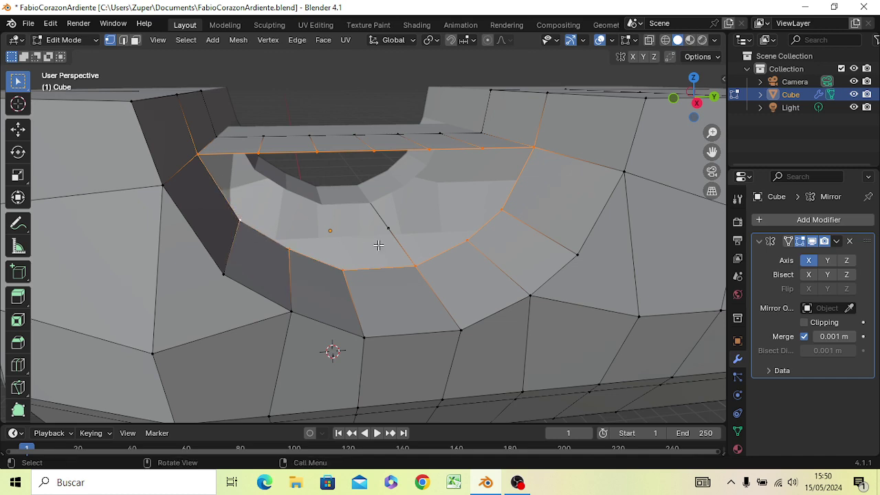
key("f")
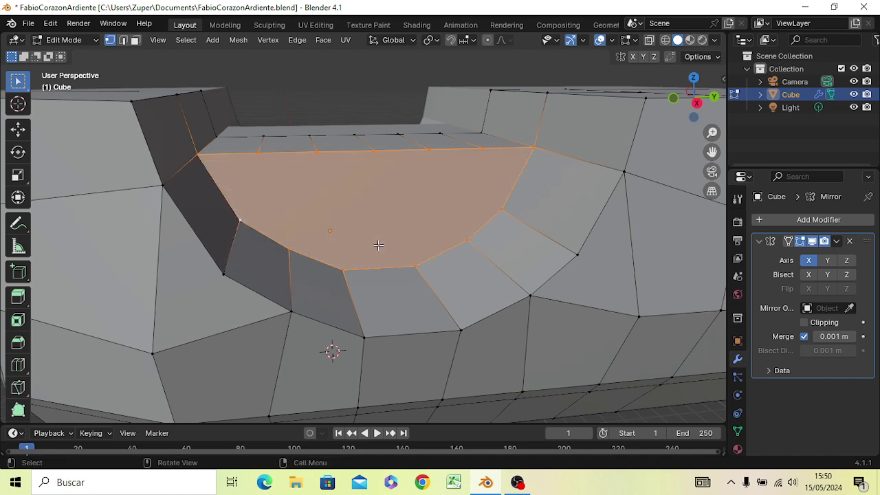
mouse_move(408, 353)
middle_mouse_down()
mouse_move(418, 312)
mouse_move(355, 330)
mouse_move(408, 398)
mouse_move(416, 354)
mouse_move(357, 344)
mouse_move(450, 362)
mouse_move(399, 403)
mouse_move(338, 419)
mouse_move(344, 88)
mouse_move(418, 351)
middle_mouse_up()
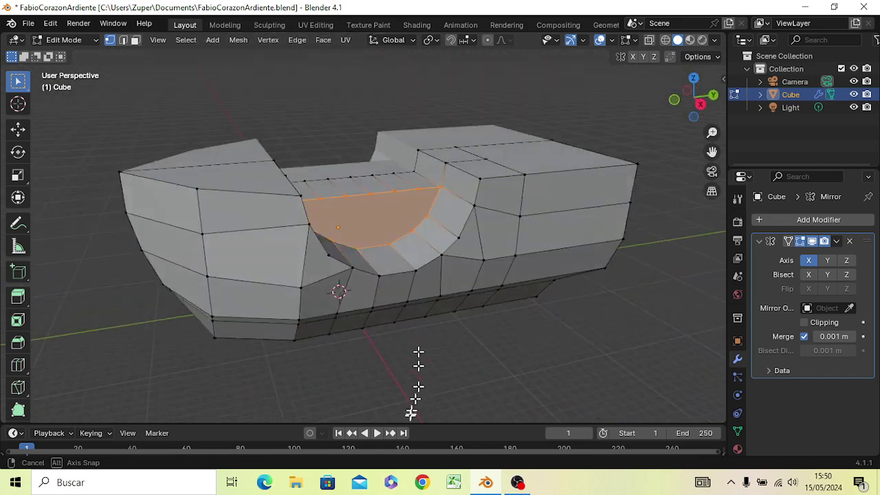
mouse_move(410, 413)
middle_mouse_down()
mouse_move(392, 402)
mouse_move(398, 78)
mouse_move(399, 142)
mouse_move(380, 102)
mouse_move(399, 92)
mouse_move(384, 94)
middle_mouse_up()
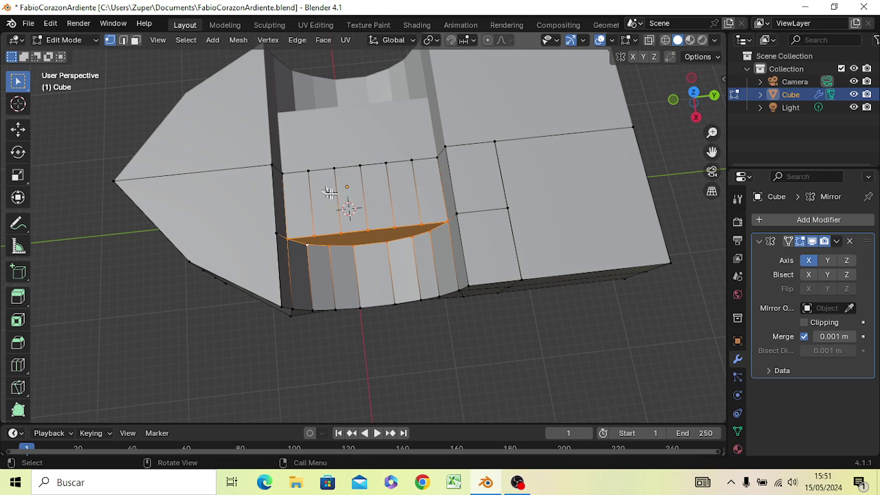
Switch to Face select, try picking four toe-strip faces, then deselect all faces.
left_click(308, 170)
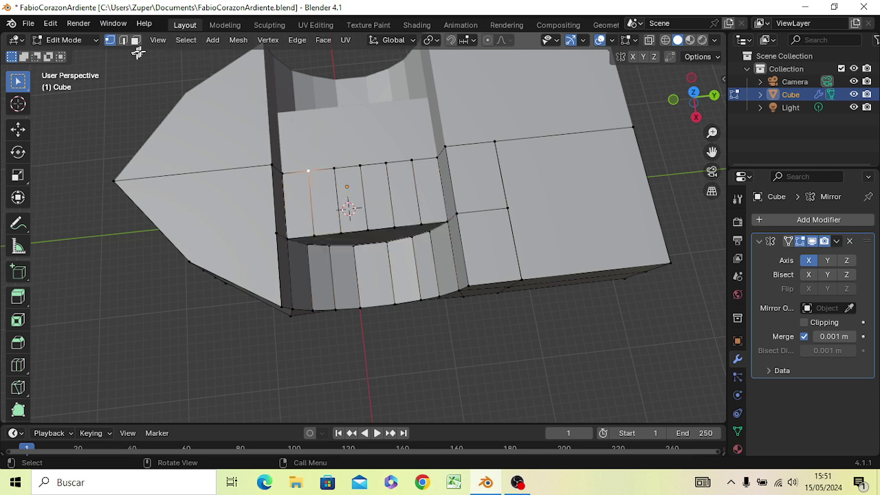
left_click(135, 40)
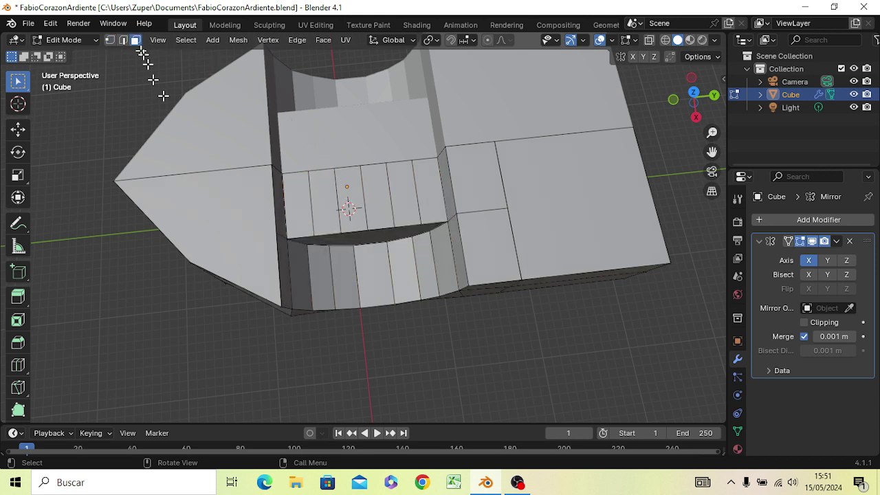
left_click(371, 198)
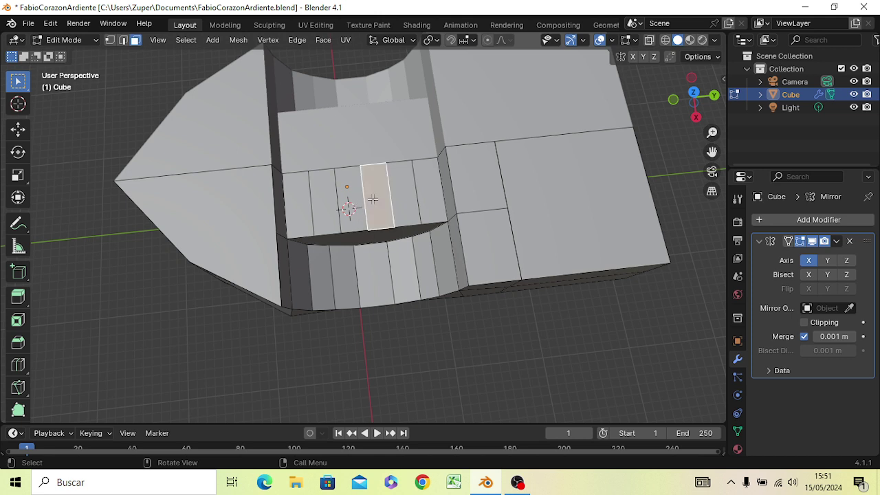
left_click(350, 200, "shift")
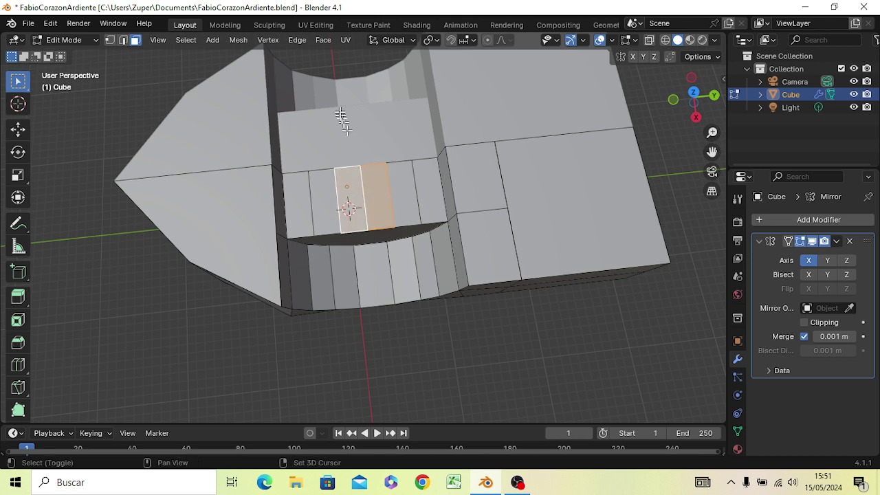
left_click(321, 193, "shift")
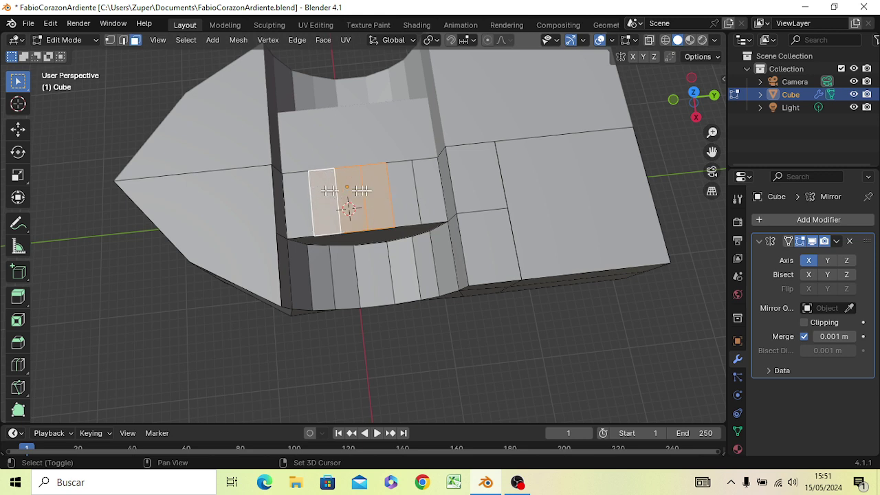
left_click(404, 195, "shift")
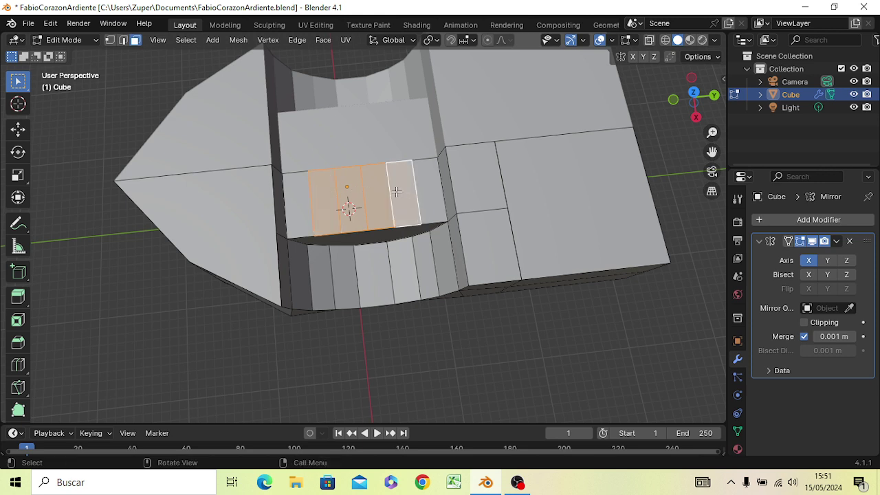
middle_click_drag(394, 188, 378, 69)
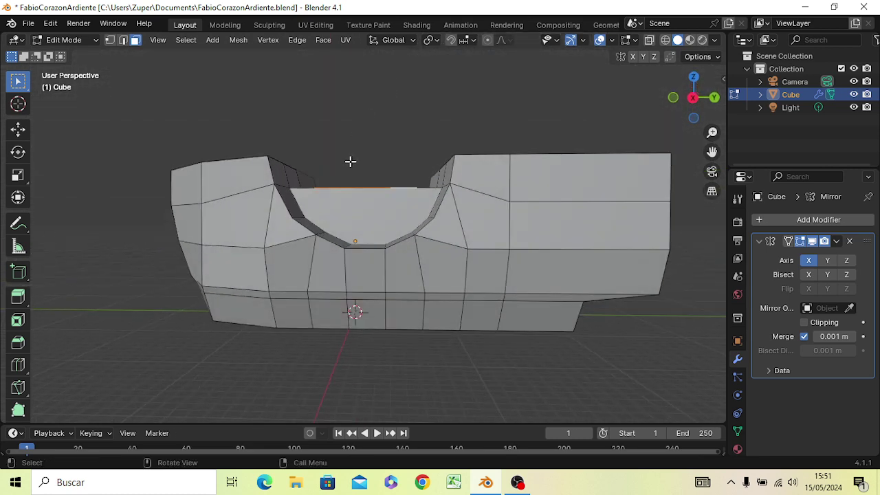
middle_click_drag(354, 178, 498, 276)
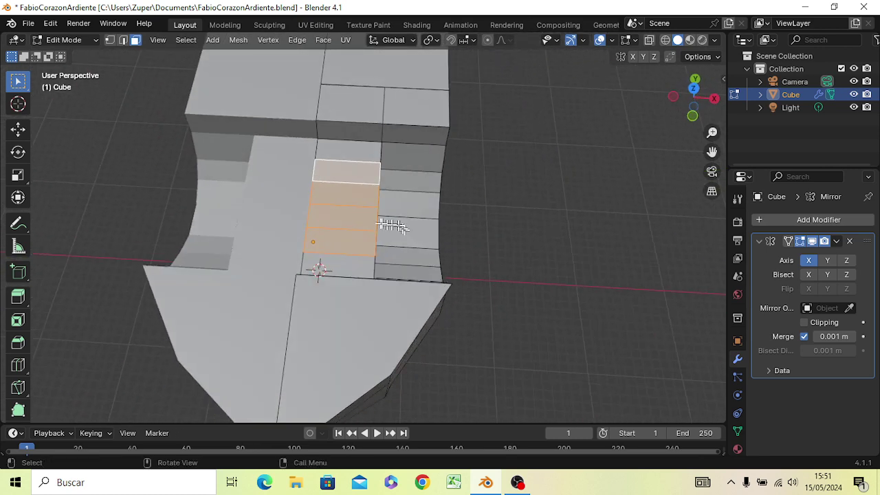
left_click(462, 156)
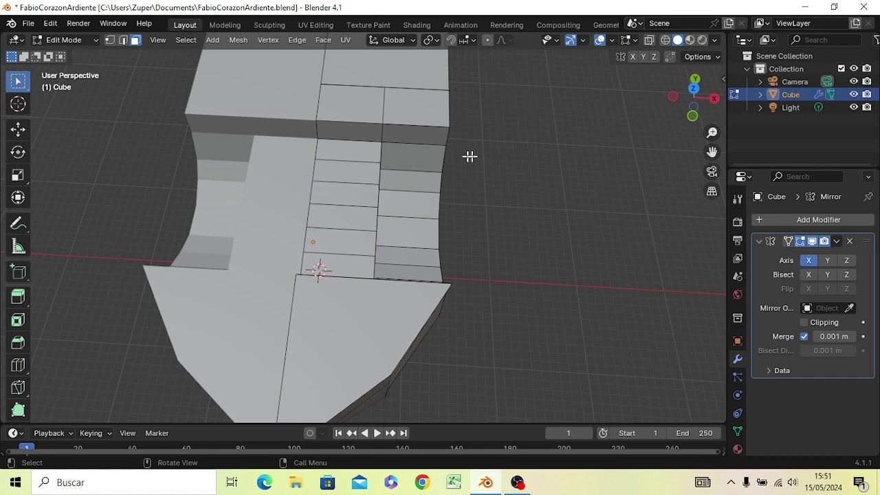
key("ctrl")
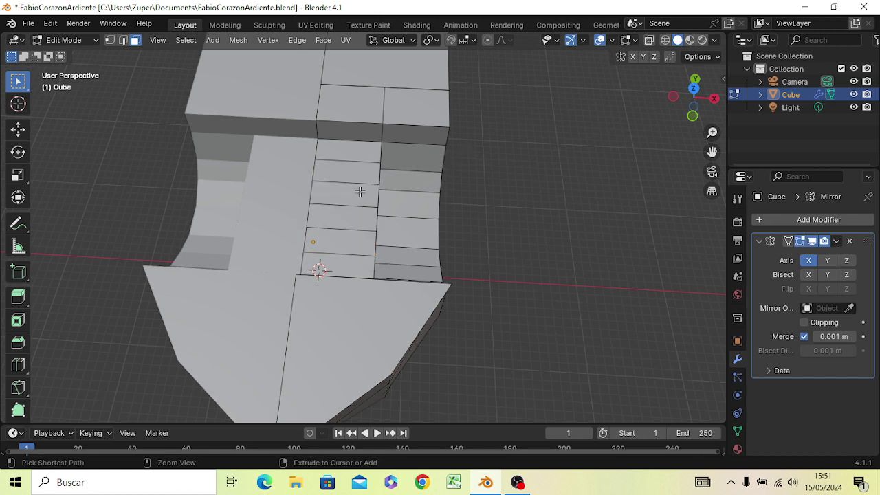
Loop-cut a lengthwise edge loop through the middle face strip and view it from above.
key("ctrl+r")
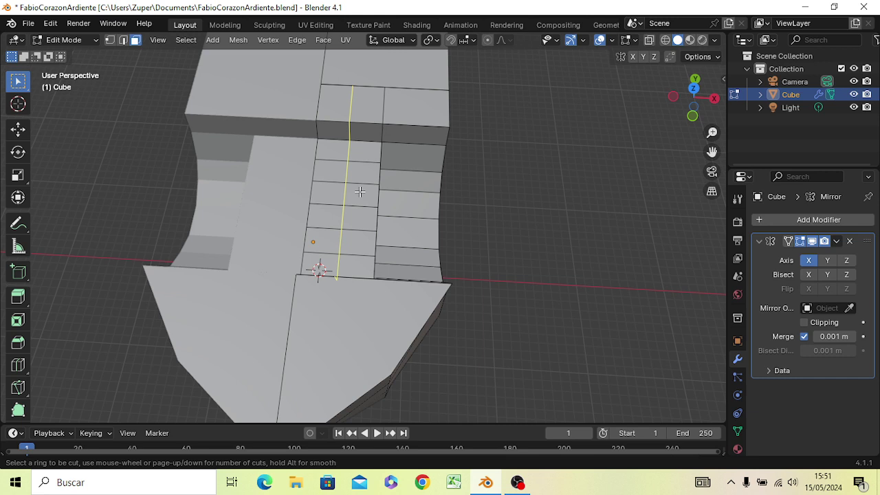
left_click(359, 192)
left_click(360, 192)
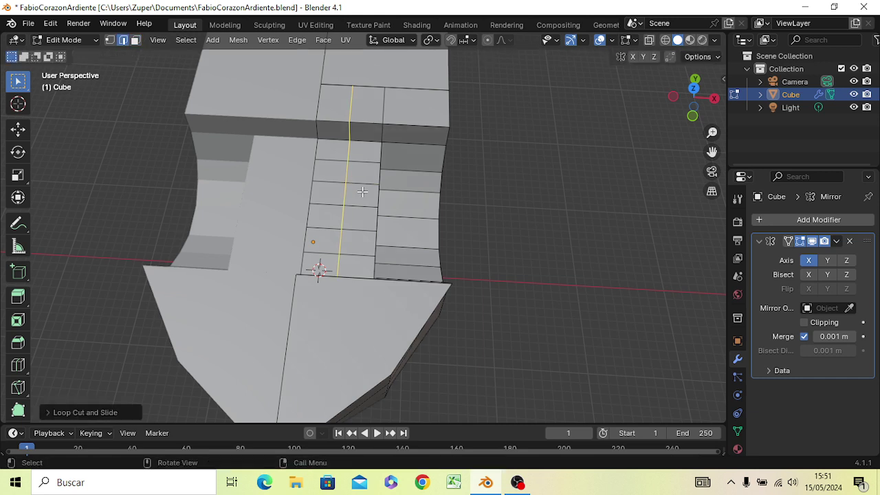
left_click(548, 191)
mouse_move(526, 210)
middle_mouse_down()
mouse_move(392, 237)
mouse_move(378, 192)
middle_mouse_up()
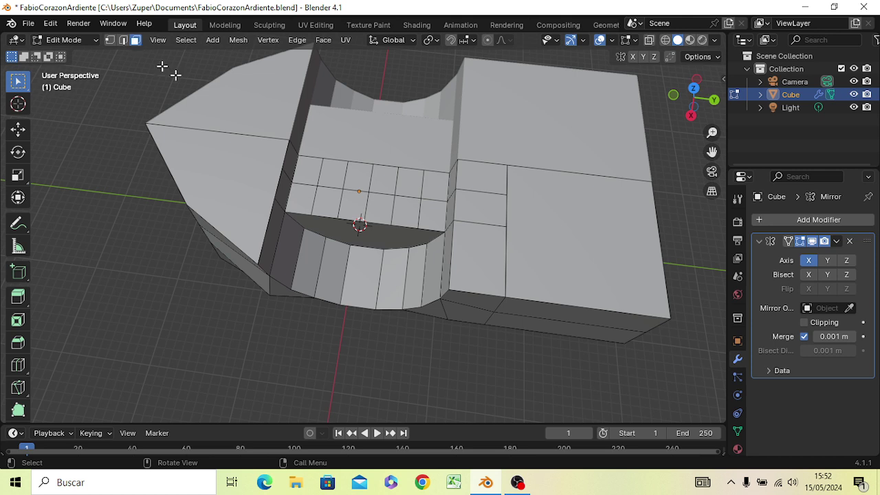
Select two adjacent faces in the upper grid row, then switch to Right Orthographic view.
left_click(357, 178)
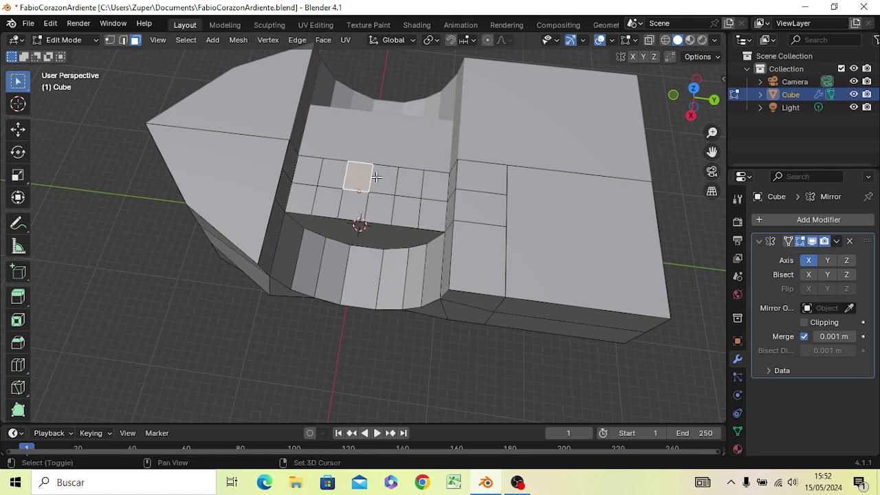
left_click(376, 177, "shift")
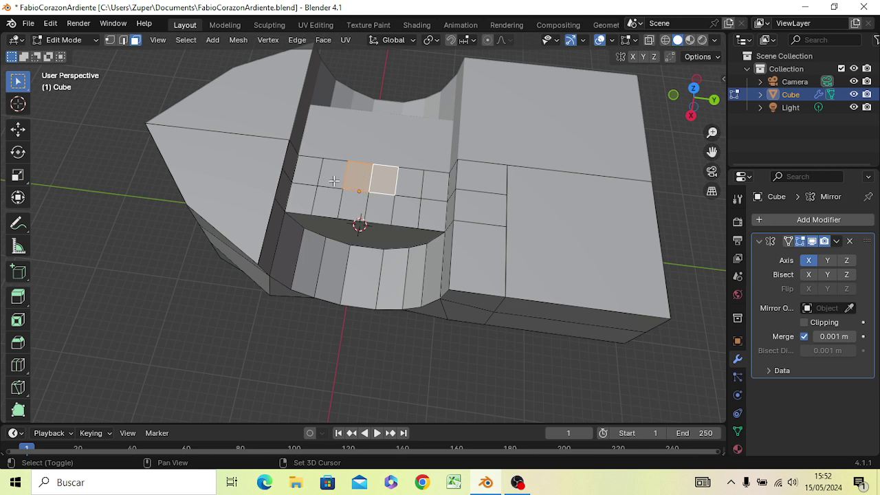
left_click(334, 181, "shift")
left_click(401, 185, "shift")
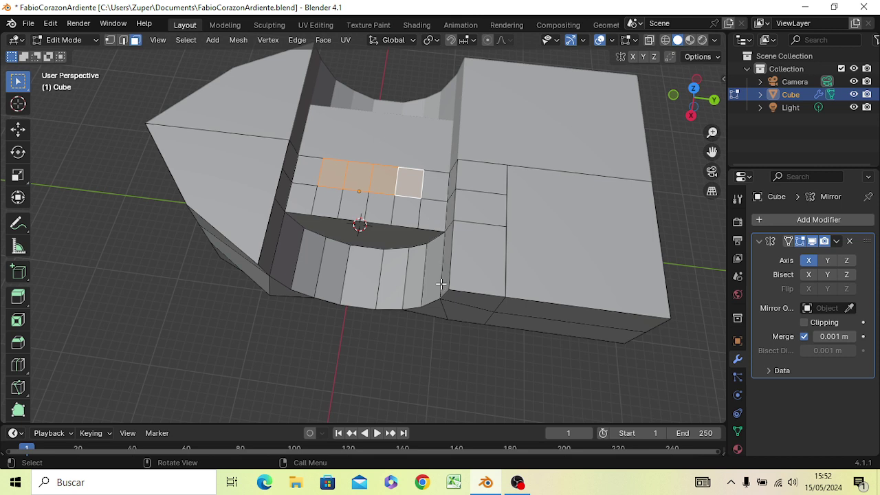
left_click(390, 182)
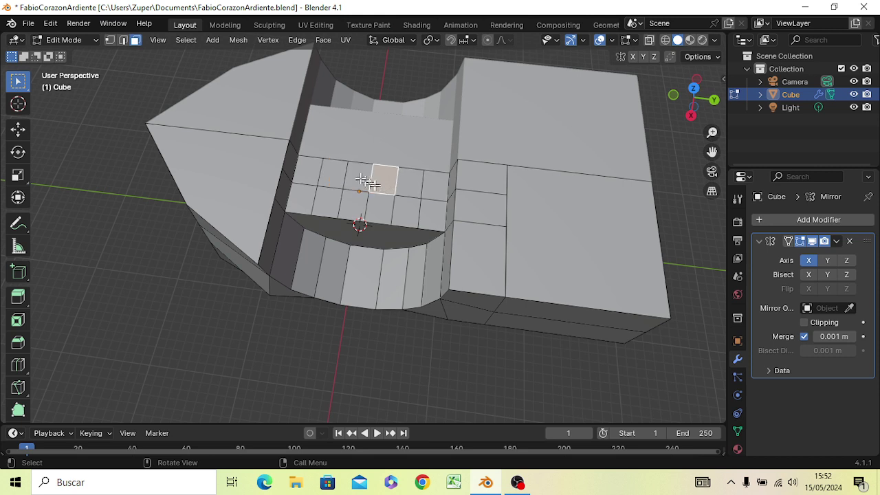
left_click(359, 178, "shift")
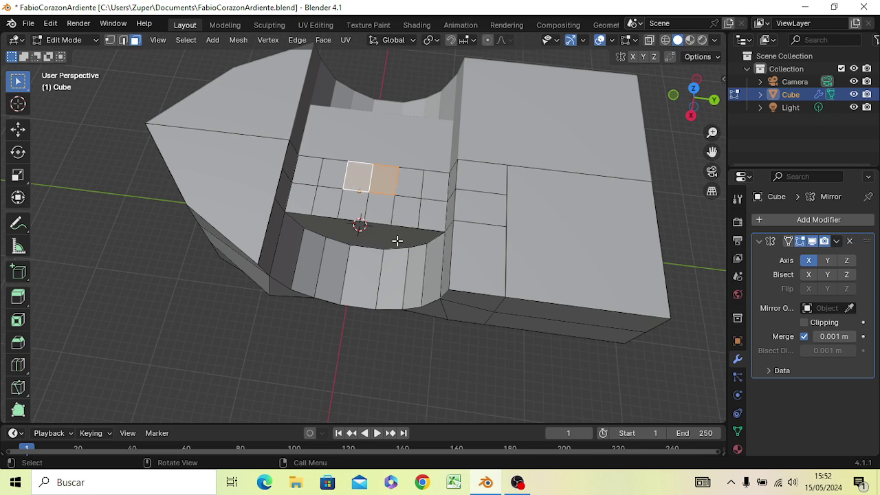
key("KP_3")
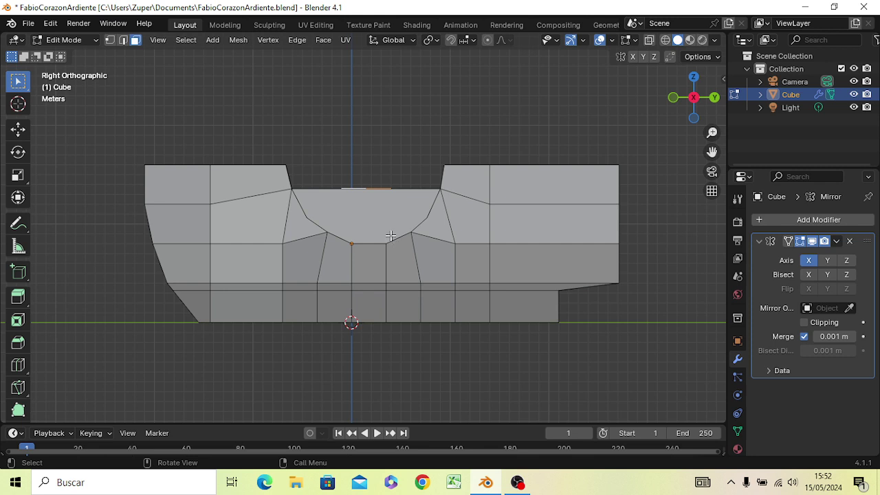
Move the two selected faces up along global Z into a raised block.
key("g")
key("z")
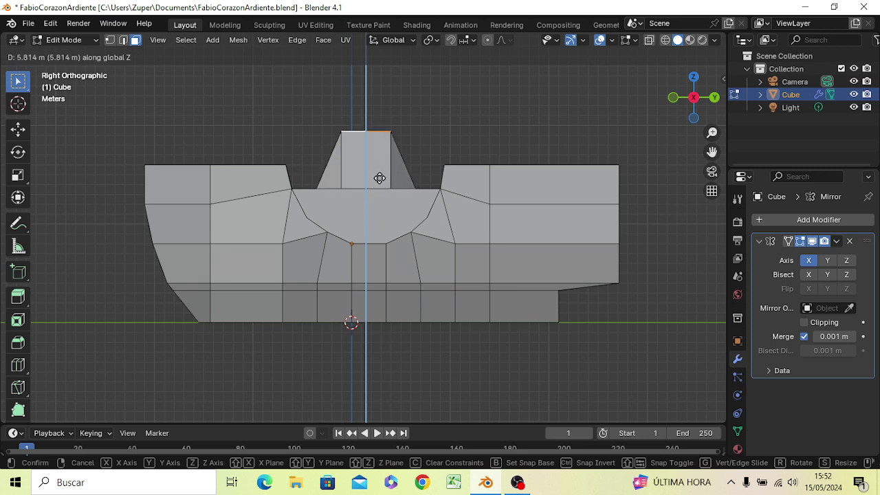
left_click(380, 172)
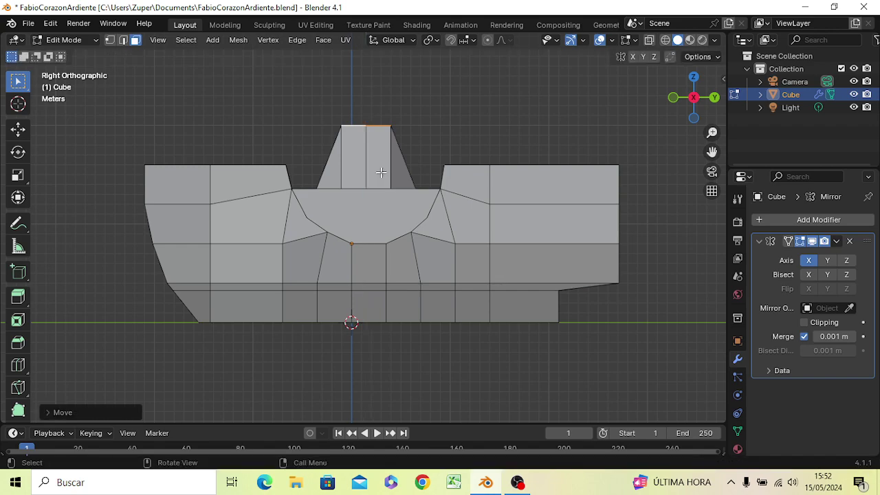
mouse_move(404, 247)
middle_mouse_down()
mouse_move(398, 336)
mouse_move(134, 313)
mouse_move(59, 327)
mouse_move(35, 409)
mouse_move(133, 407)
mouse_move(225, 358)
mouse_move(309, 398)
mouse_move(264, 401)
mouse_move(264, 375)
middle_mouse_up()
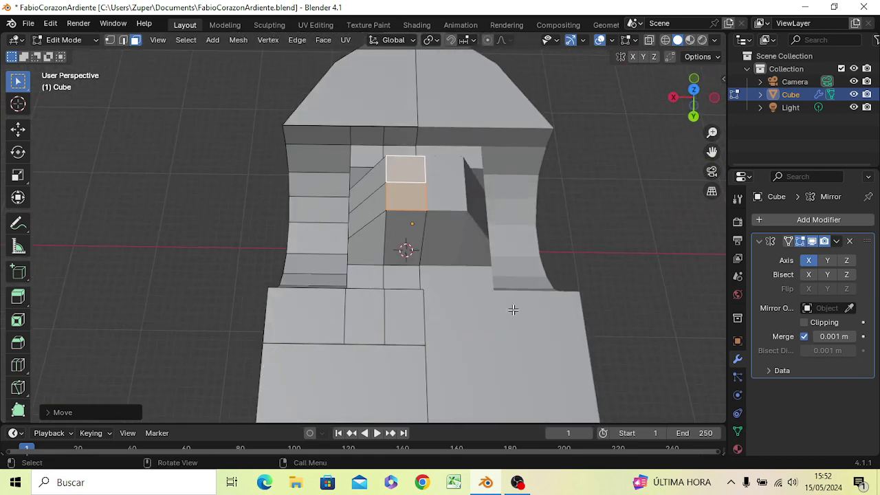
Undo the upward move, try triangulating the faces, and undo that too.
key("ctrl+z")
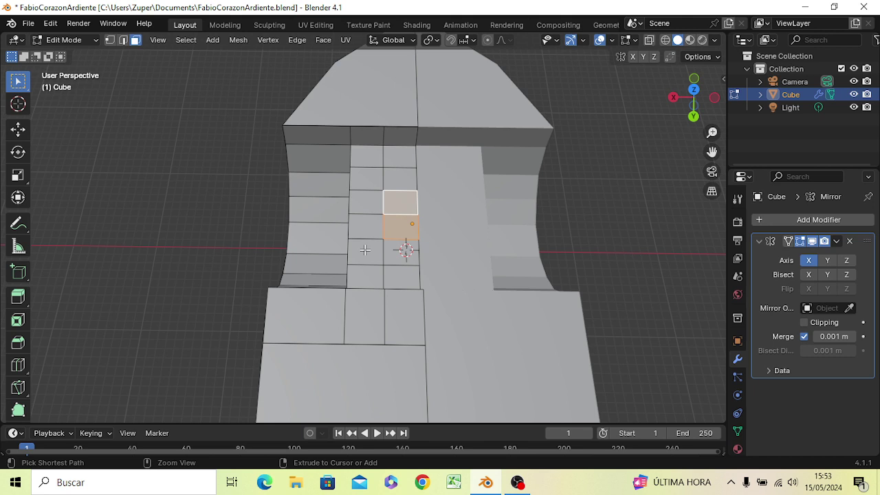
key("ctrl+shift+z")
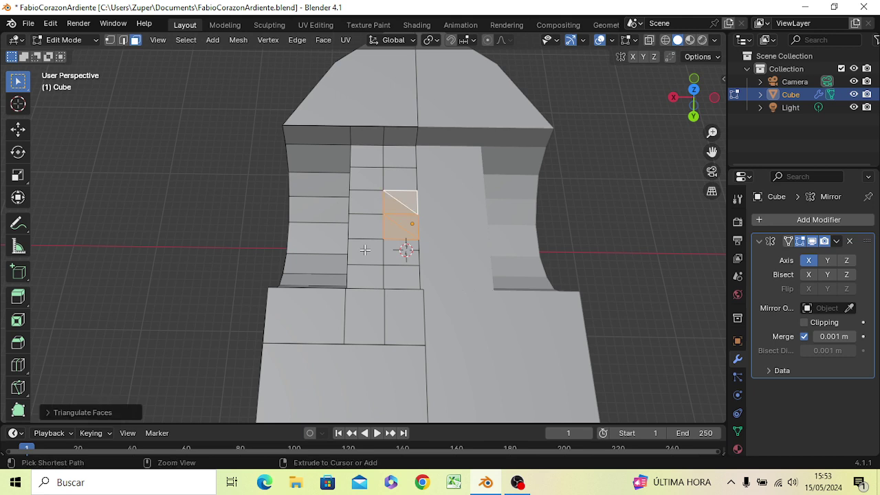
key("ctrl+z")
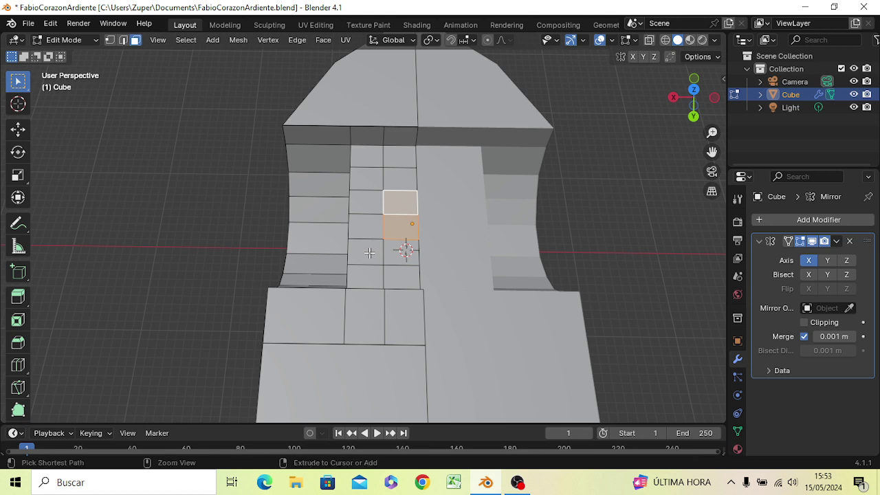
Loop-cut a new lengthwise edge loop through the narrow face strip.
key("ctrl+r")
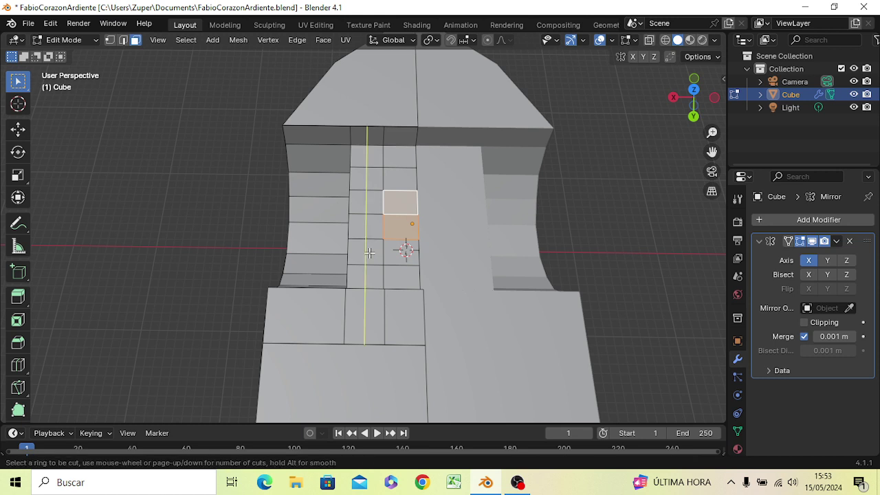
left_click(369, 252)
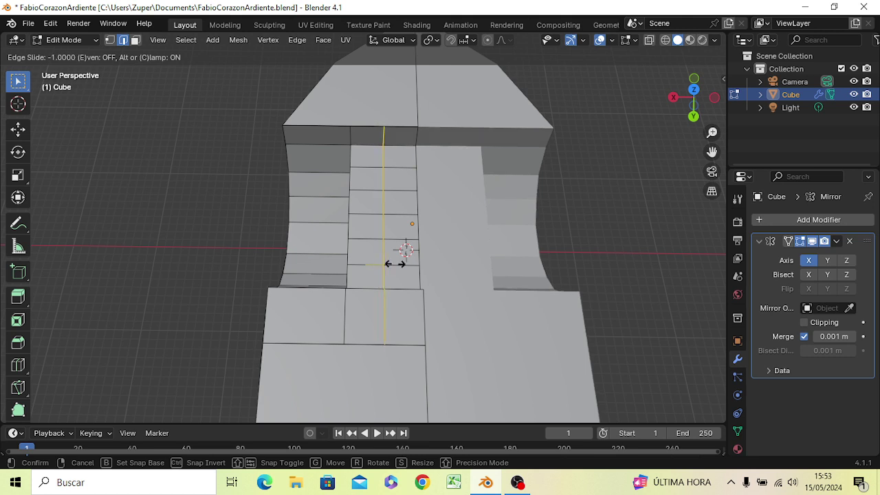
left_click(395, 263)
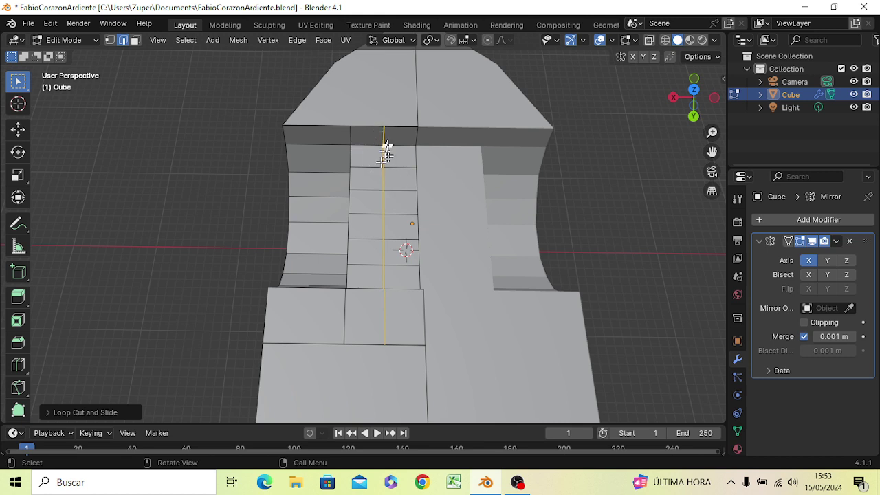
Select two stacked faces in the strip in Face mode and view from the right.
left_click(400, 201)
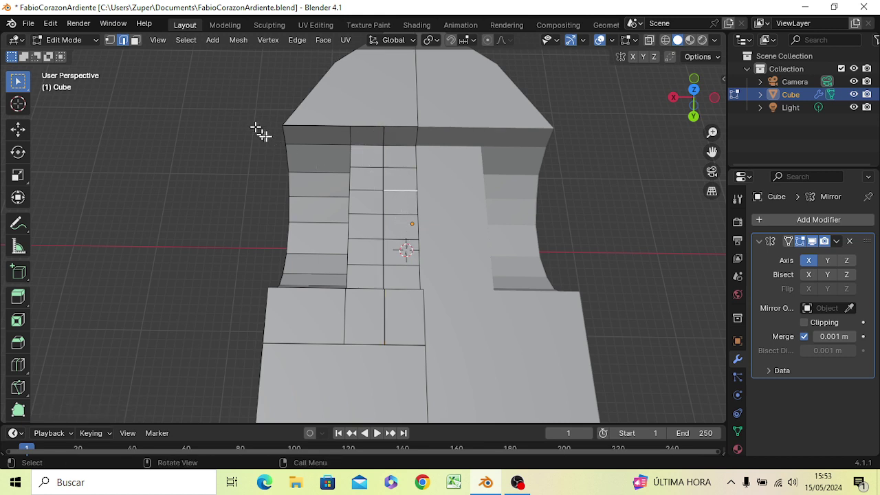
key("3")
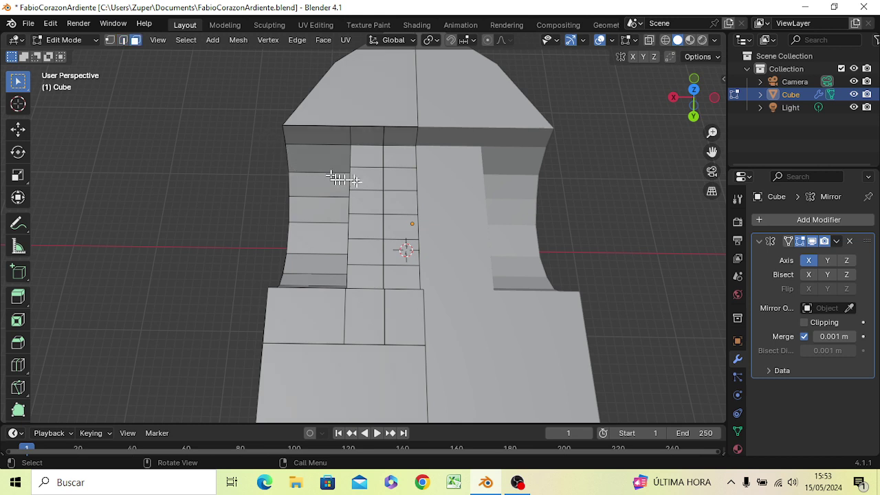
left_click(396, 202)
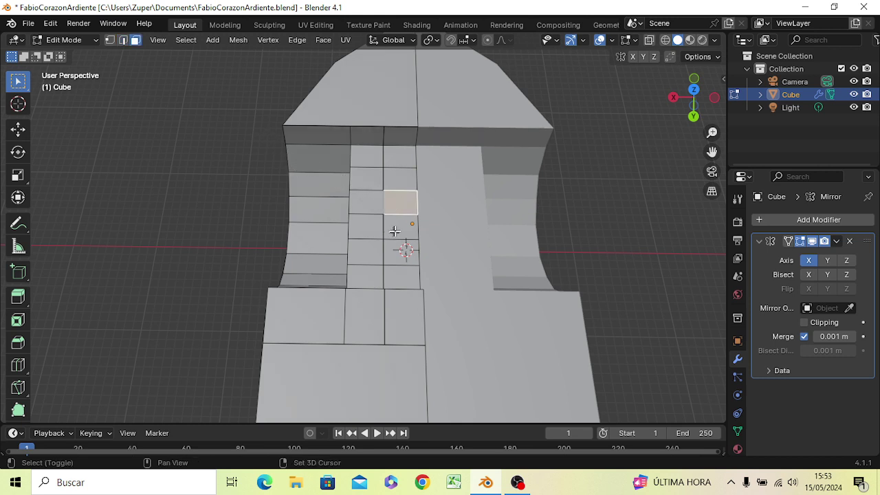
left_click(392, 230, "shift")
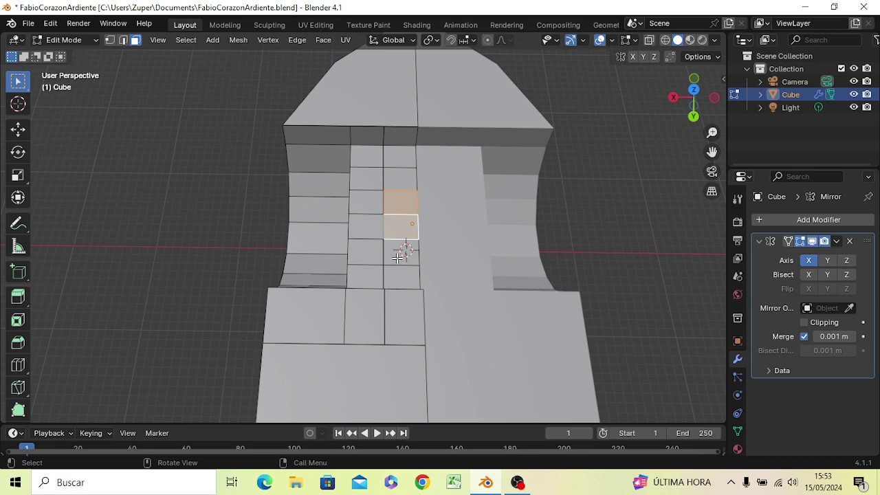
key("KP_3")
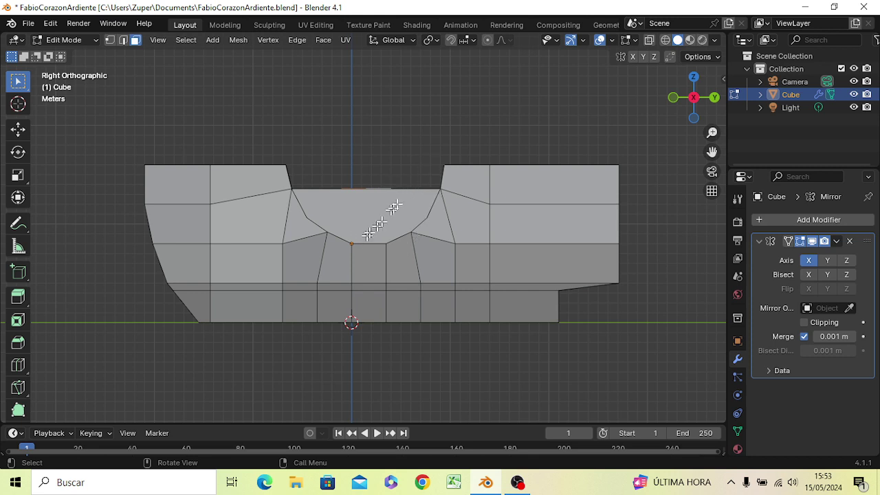
Add two more edge loops across the upper grid row, then clear the selection.
mouse_move(408, 226)
middle_mouse_down()
mouse_move(403, 309)
mouse_move(413, 247)
middle_mouse_up()
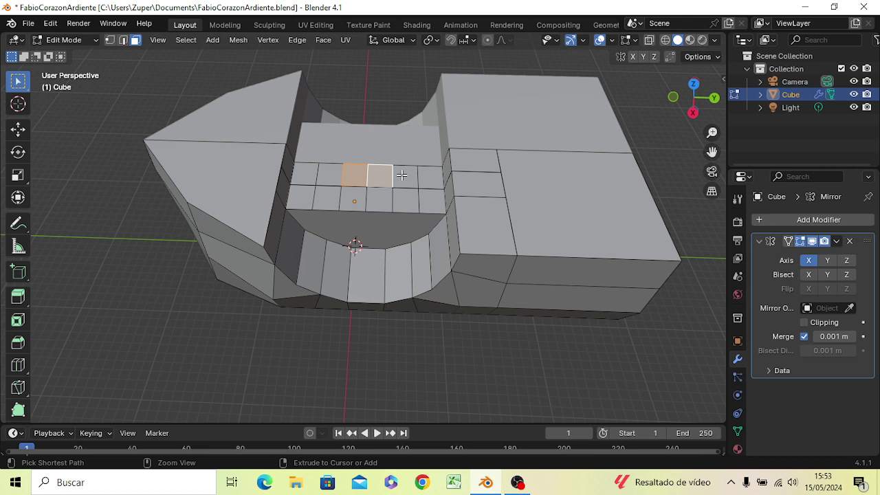
key("ctrl+r")
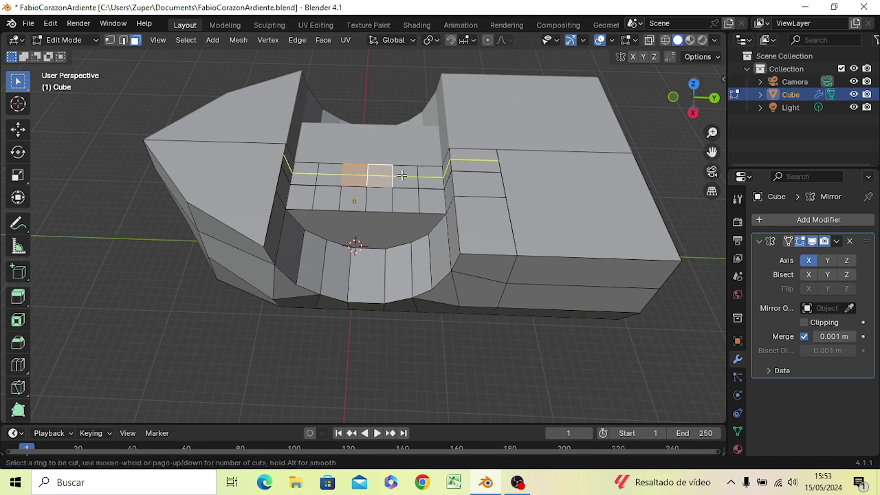
left_click(401, 185)
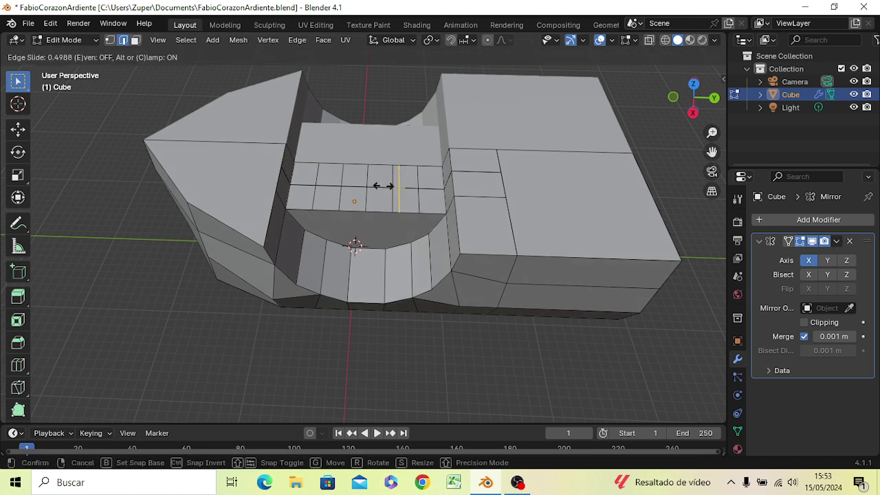
left_click(359, 183)
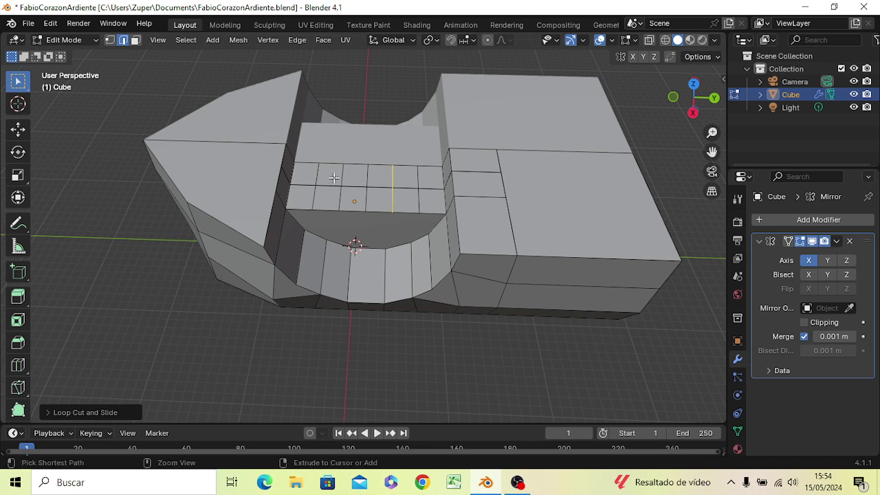
key("ctrl+r")
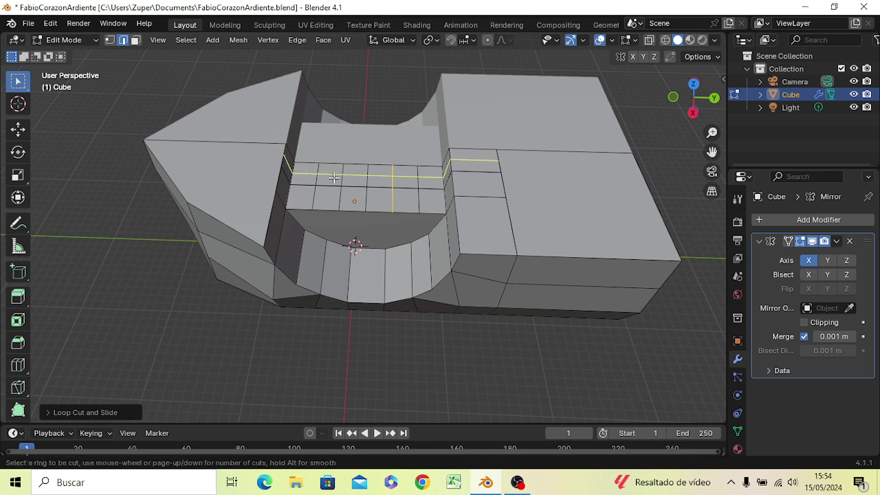
left_click(332, 184)
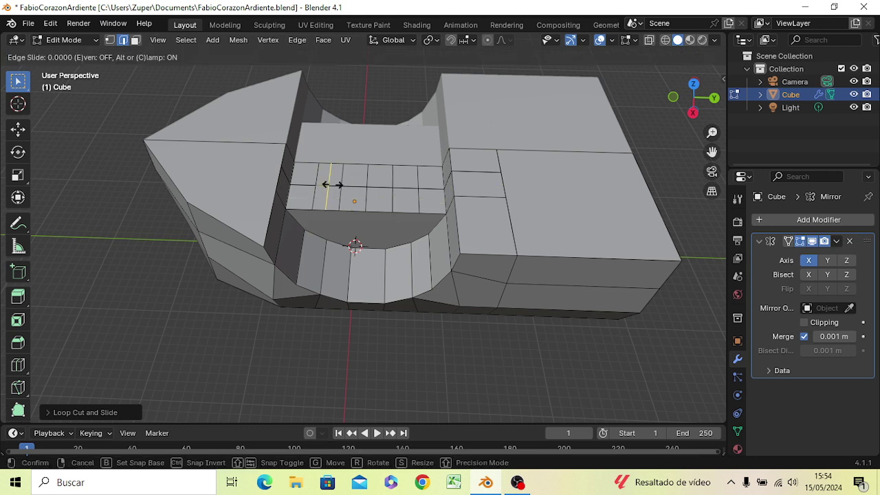
left_click(356, 189)
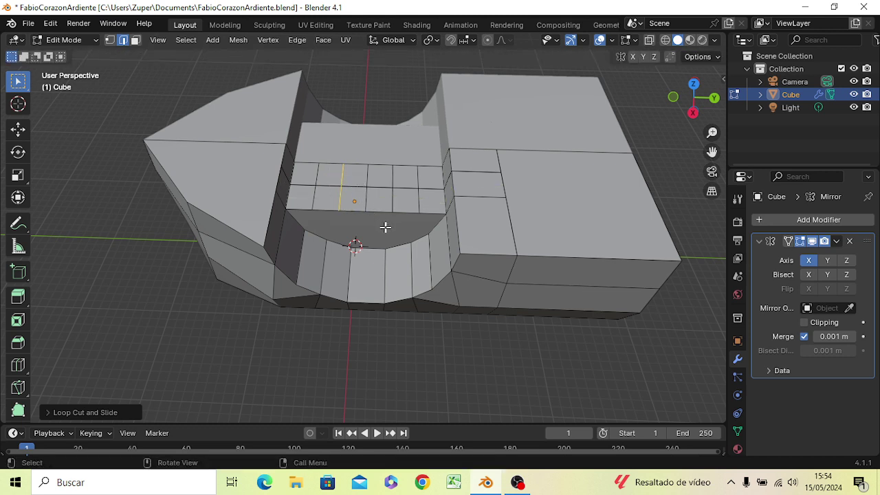
left_click(360, 176)
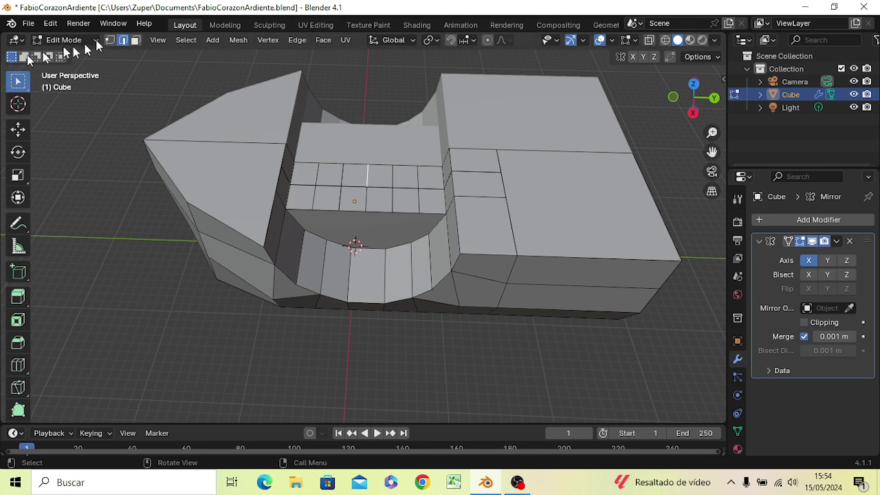
In Face select mode, select two neighbouring faces in the top grid.
left_click(135, 40)
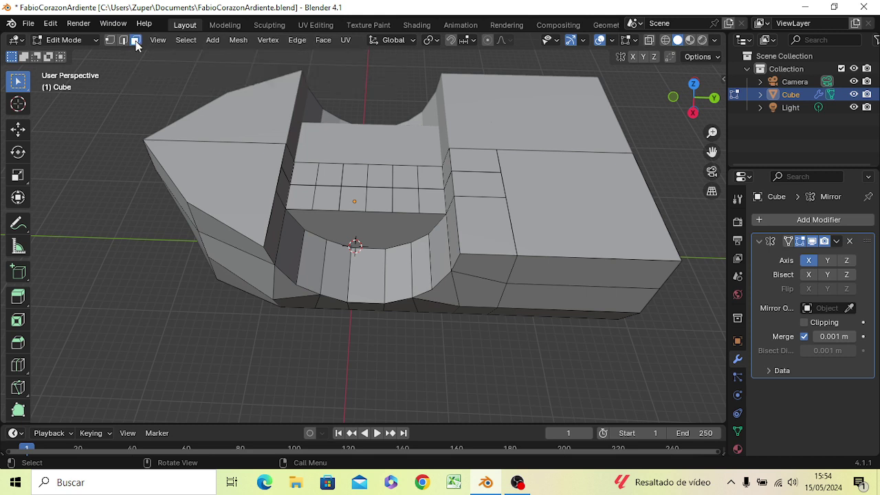
left_click(351, 176)
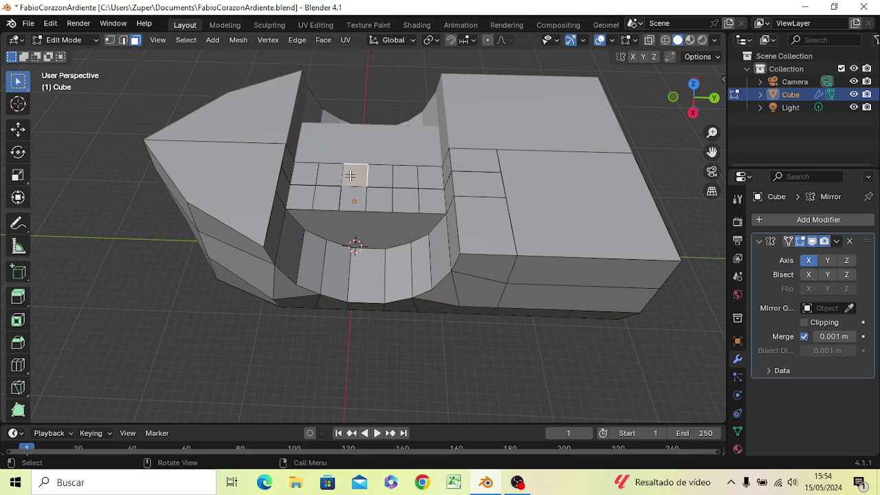
left_click(382, 176, "shift")
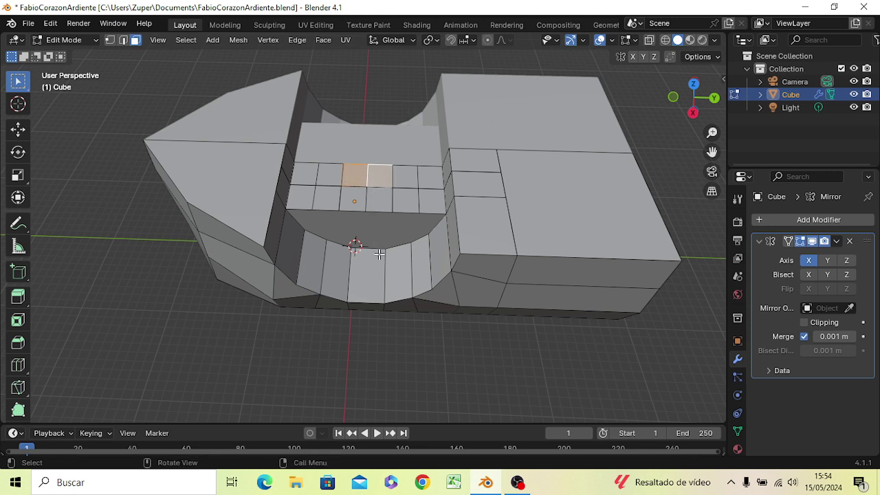
key("KP_3")
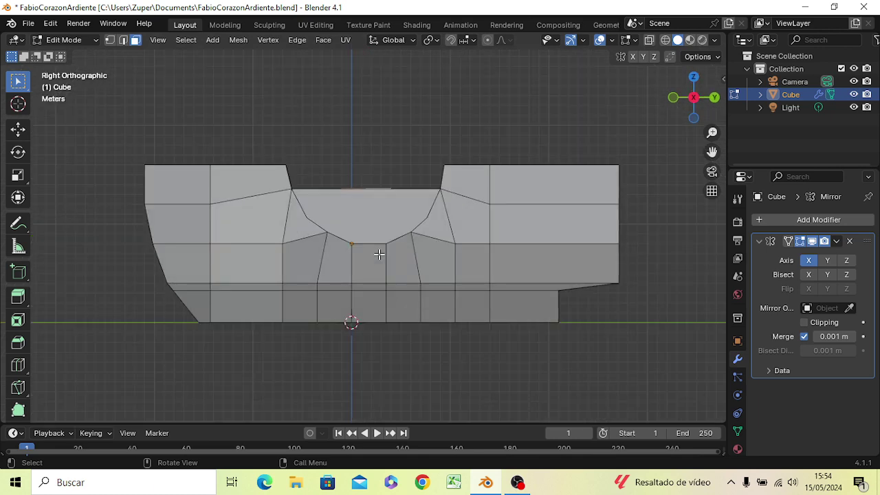
key("g")
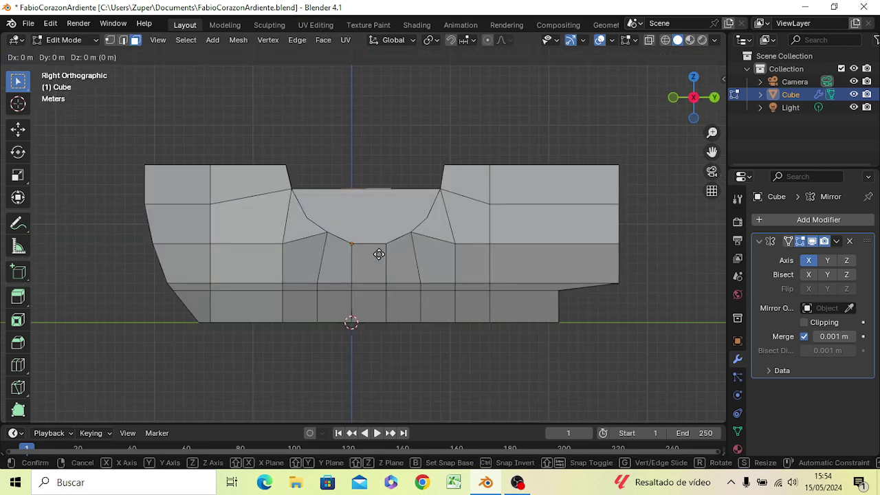
key("z")
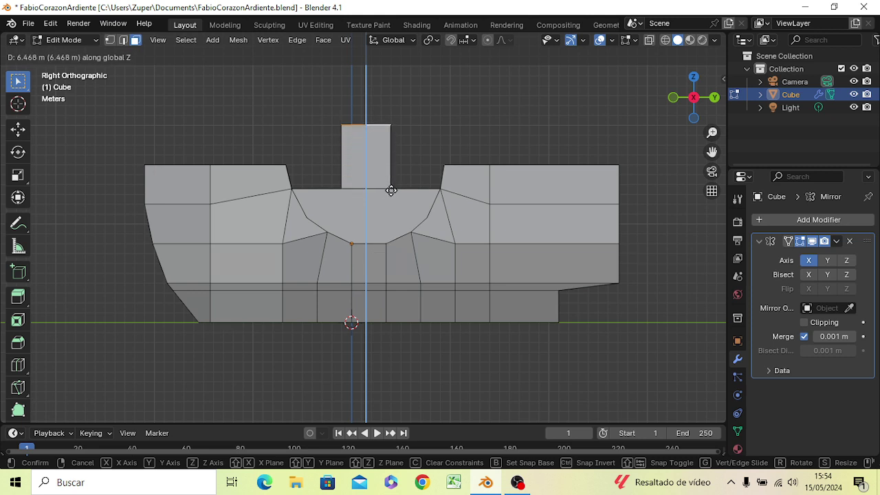
left_click(390, 191)
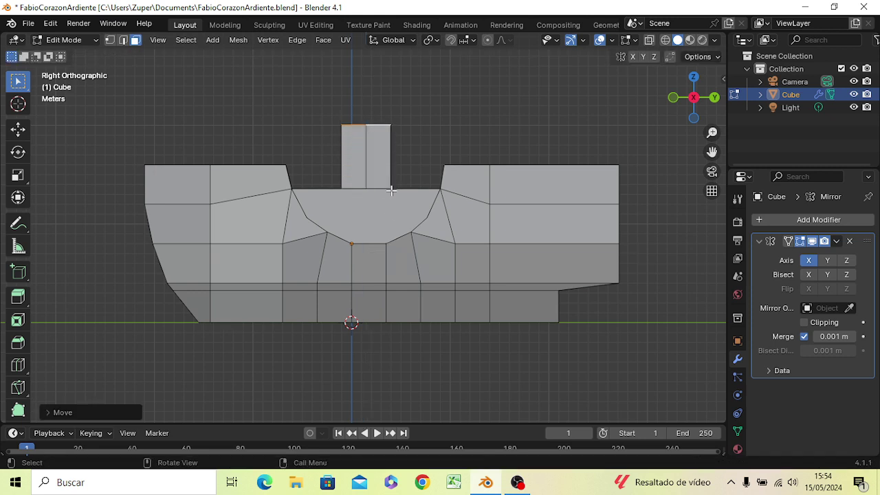
mouse_move(390, 199)
middle_mouse_down()
mouse_move(399, 243)
mouse_move(452, 310)
mouse_move(585, 280)
mouse_move(455, 289)
mouse_move(418, 229)
mouse_move(408, 193)
mouse_move(385, 301)
mouse_move(471, 290)
mouse_move(343, 393)
mouse_move(365, 130)
mouse_move(420, 381)
mouse_move(420, 344)
mouse_move(410, 347)
mouse_move(391, 310)
mouse_move(396, 216)
mouse_move(397, 237)
middle_mouse_up()
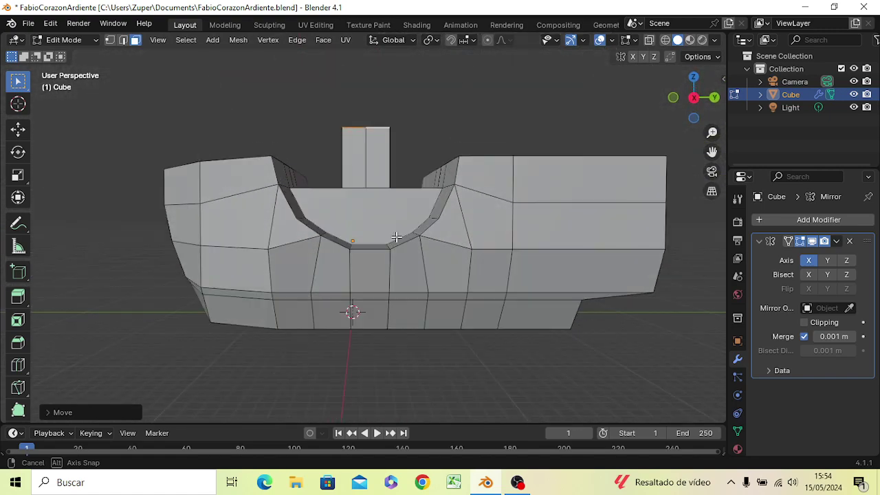
mouse_move(417, 271)
middle_mouse_down()
mouse_move(486, 307)
mouse_move(589, 275)
mouse_move(412, 349)
mouse_move(392, 330)
mouse_move(507, 314)
mouse_move(471, 255)
mouse_move(412, 271)
mouse_move(389, 290)
mouse_move(408, 270)
mouse_move(424, 290)
mouse_move(451, 288)
mouse_move(468, 270)
middle_mouse_up()
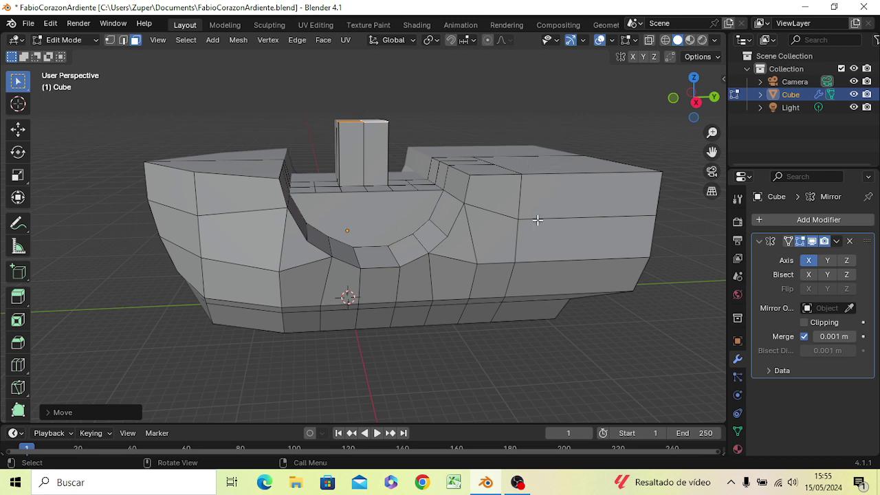
key("ctrl+z")
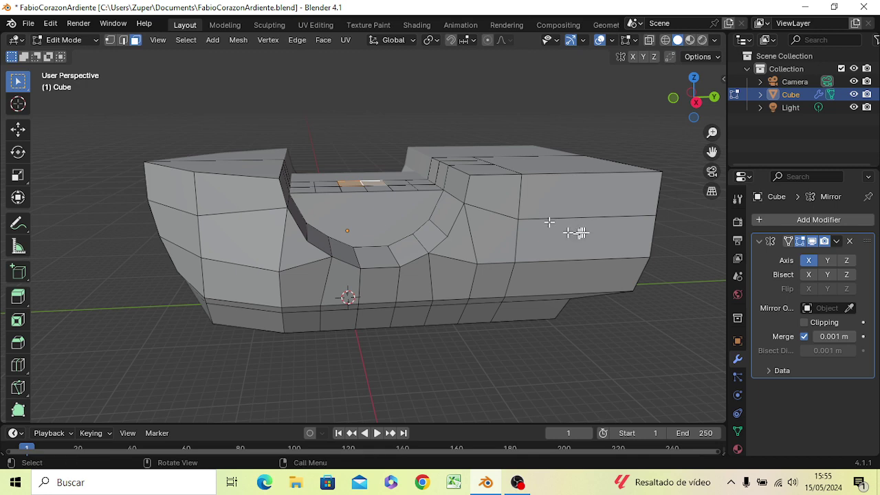
middle_click_drag(592, 230, 582, 237)
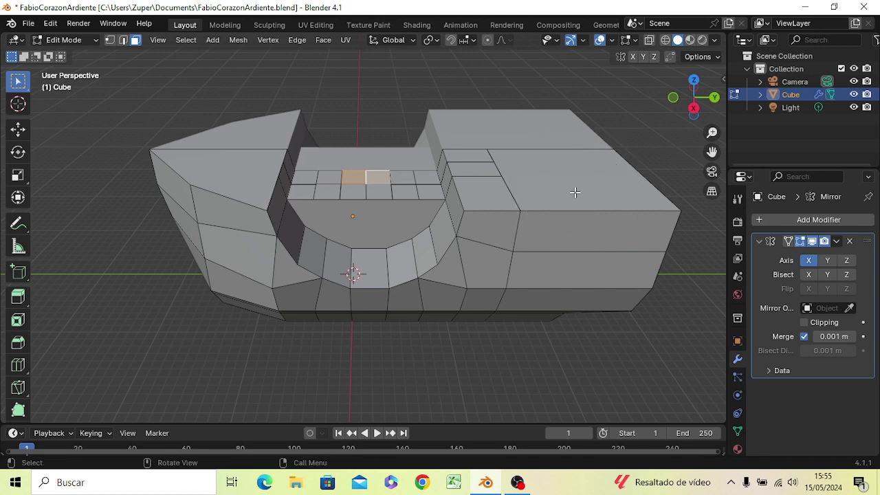
In top view, loop-cut two crosswise edge loops through the upper block and deselect them.
key("KP_7")
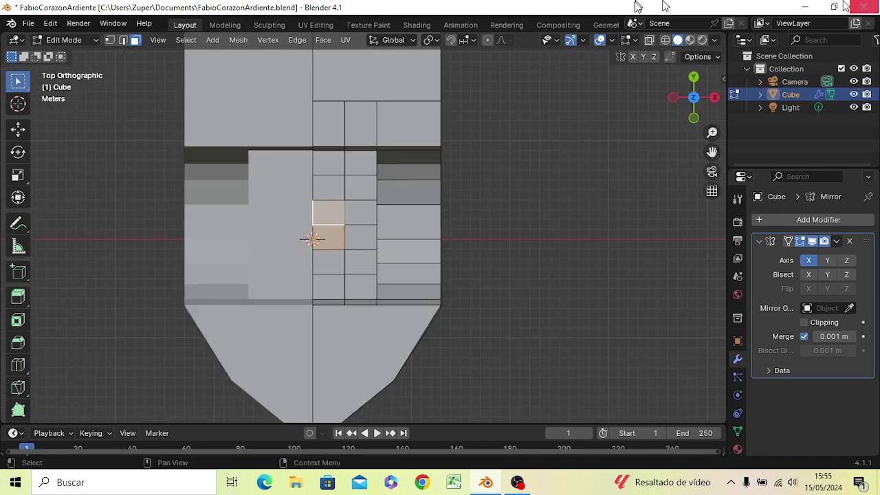
scroll(574, 174, "down", 3)
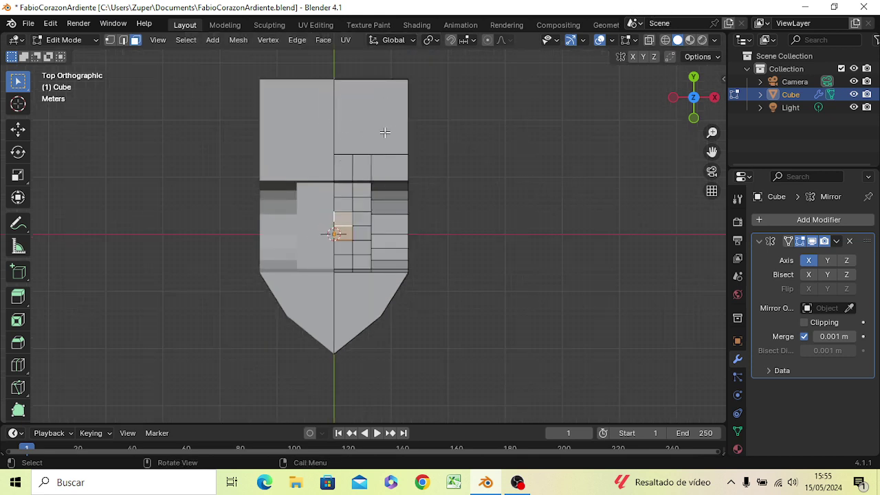
key("ctrl")
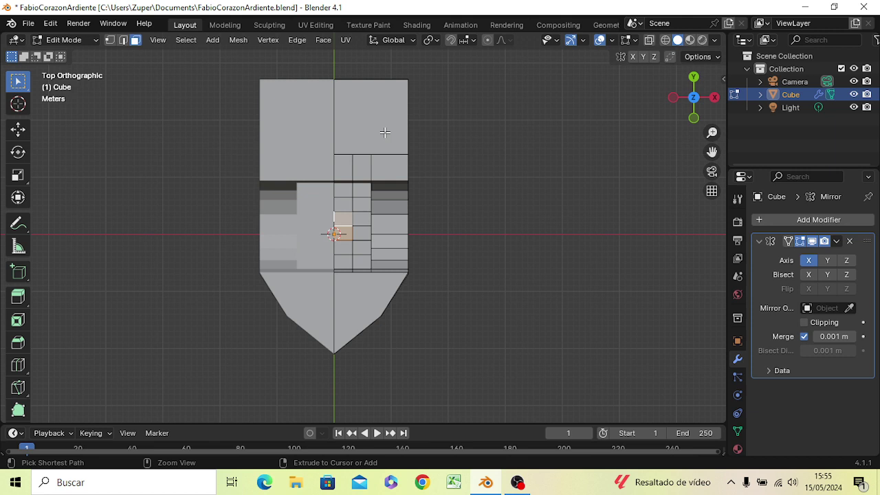
key("ctrl+r")
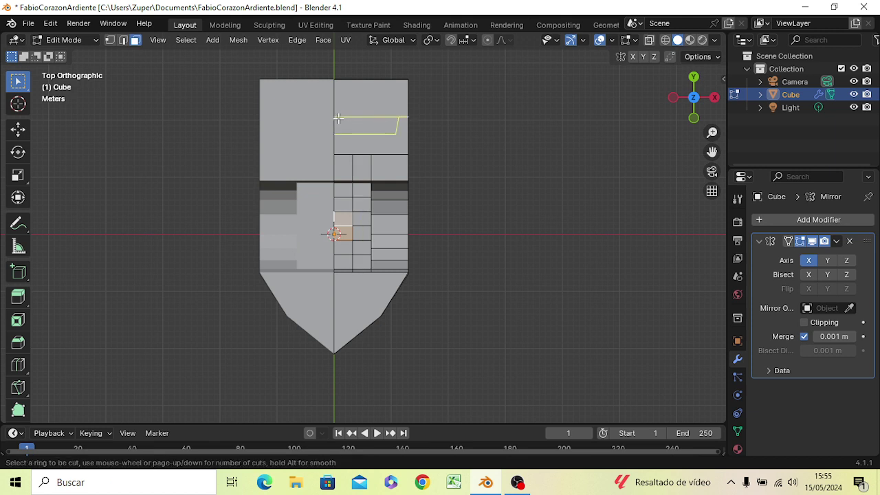
scroll(338, 118, "up", 1)
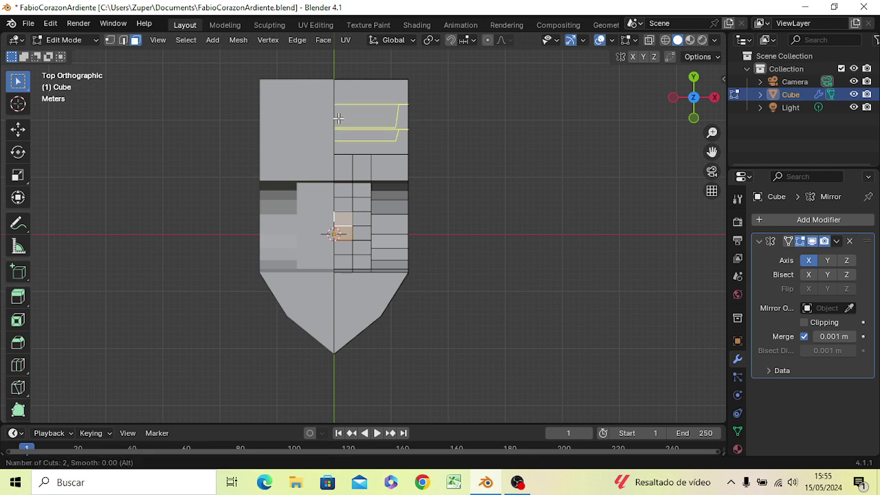
left_click(338, 118)
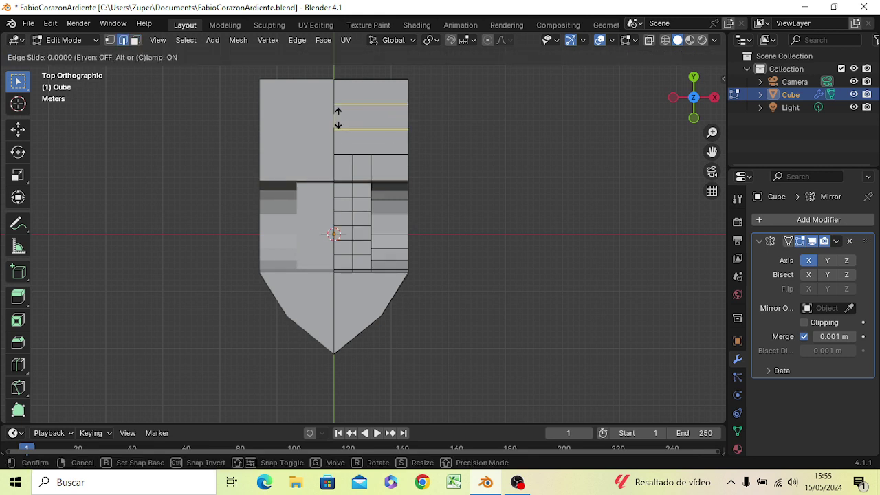
left_click(338, 118)
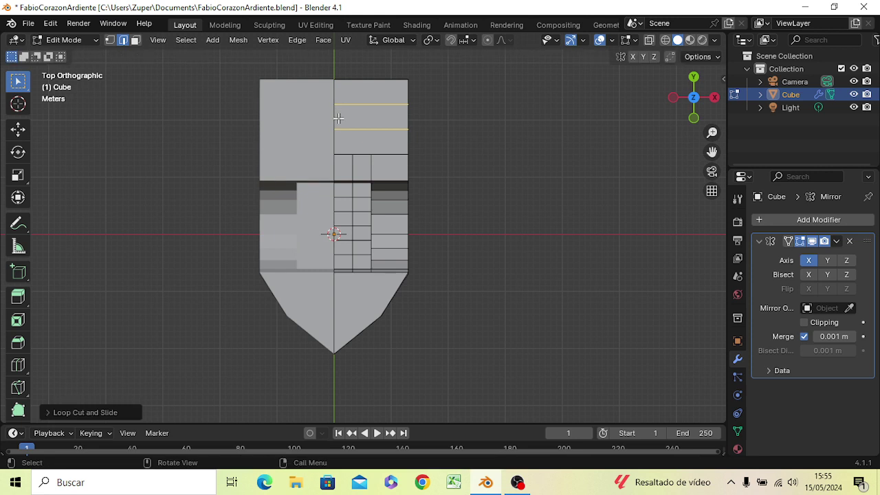
left_click(423, 133)
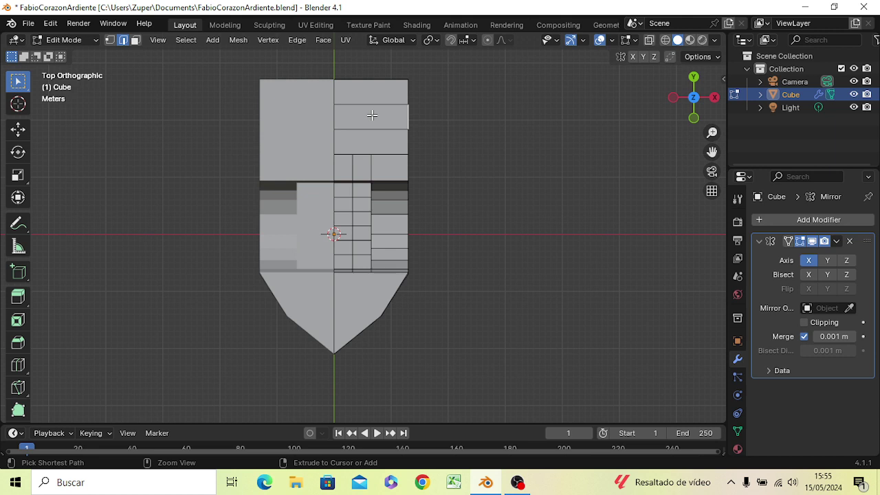
key("ctrl+r")
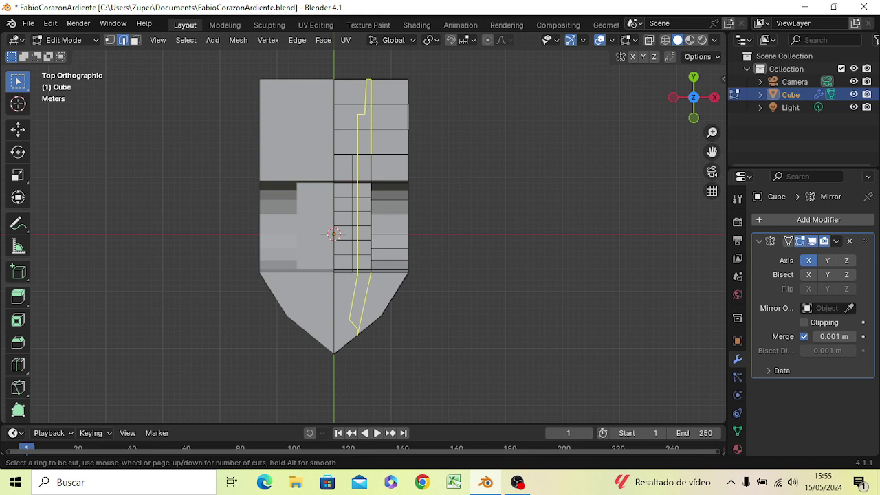
Replace a single lengthwise loop cut with two lengthwise loops in the top section.
left_click(371, 114)
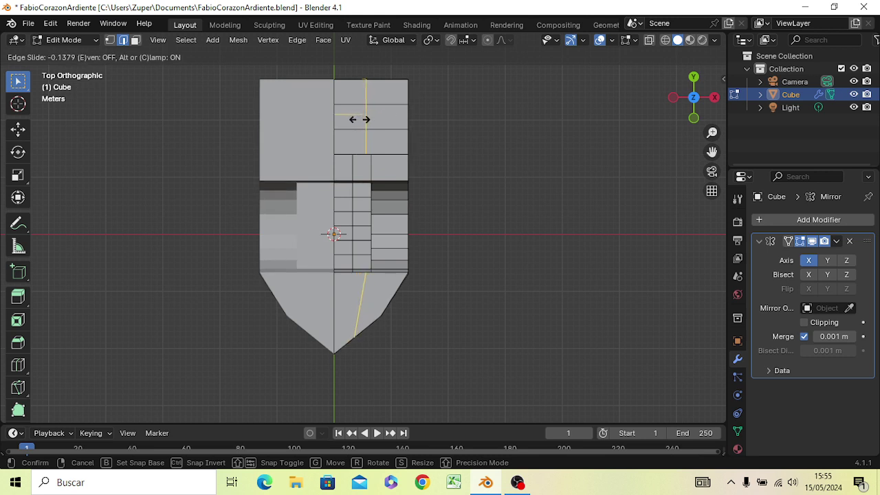
left_click(359, 119)
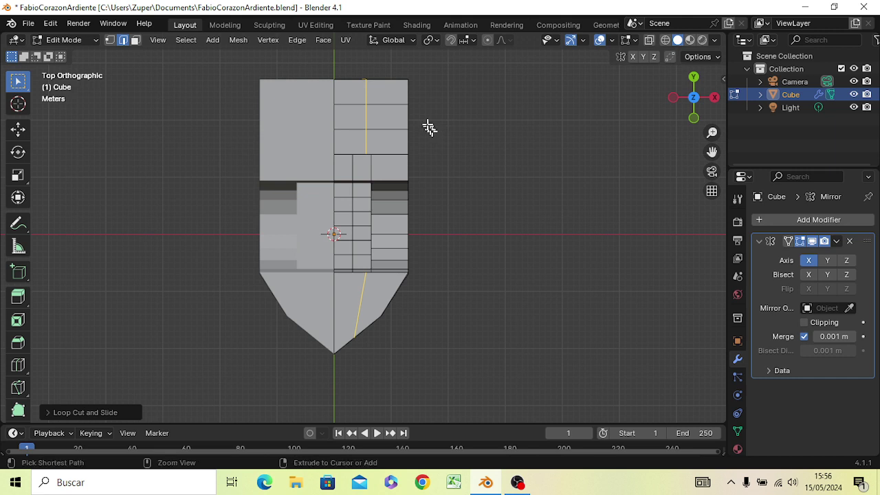
key("ctrl+z")
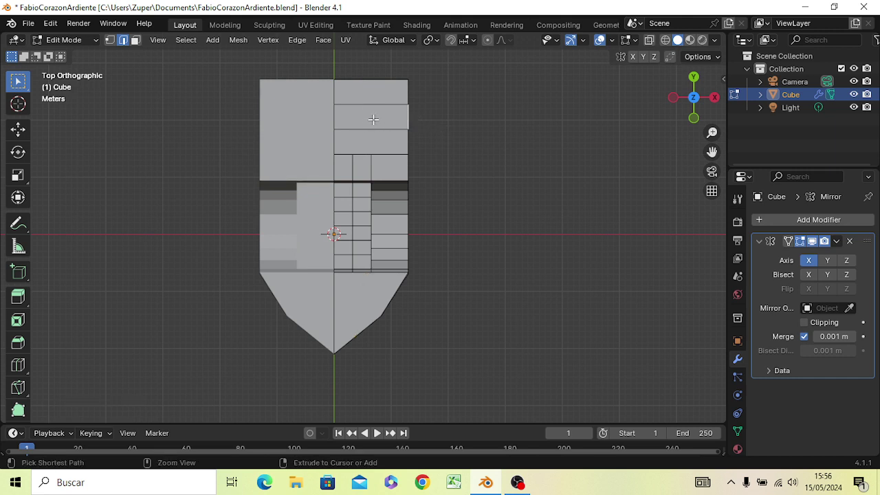
key("ctrl+r")
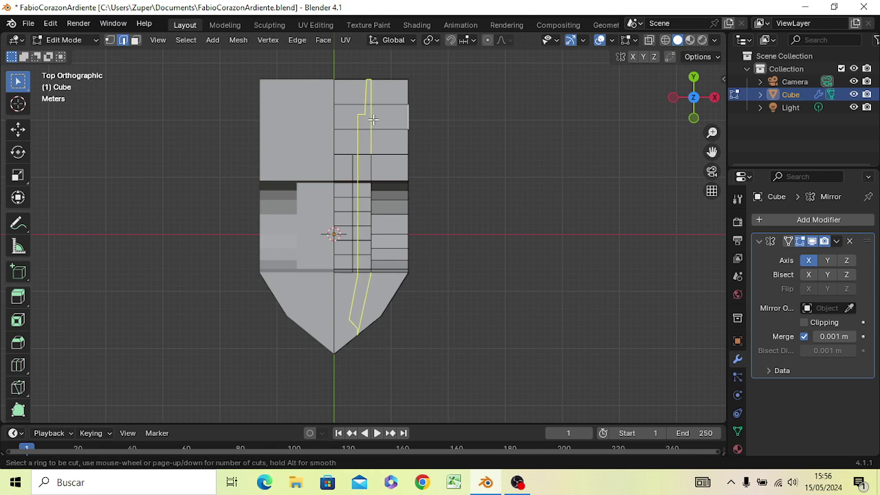
scroll(372, 119, "up", 1)
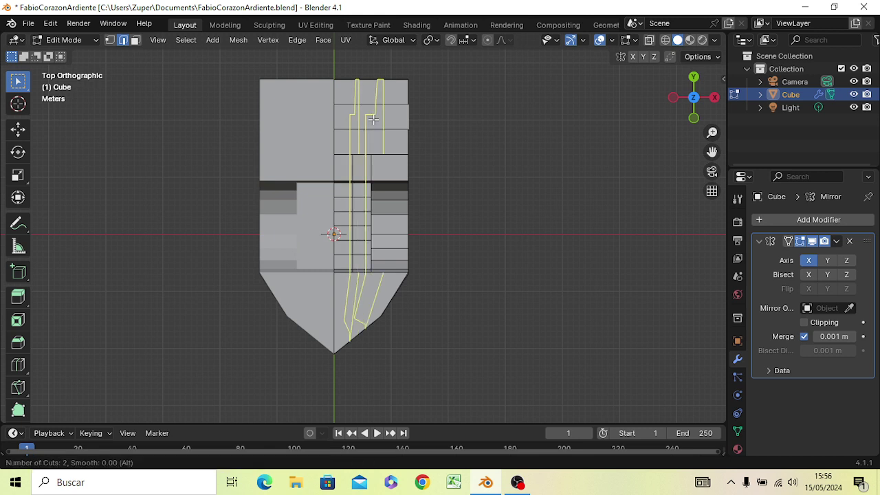
left_click(372, 120)
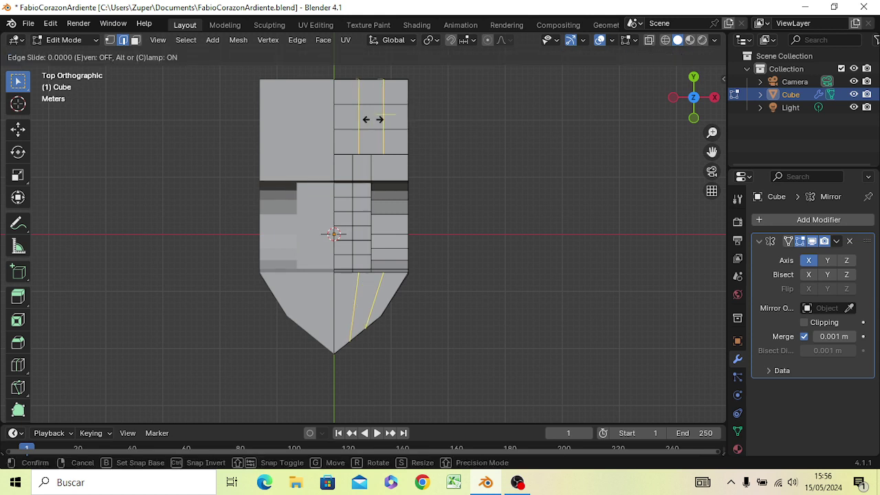
left_click(373, 120)
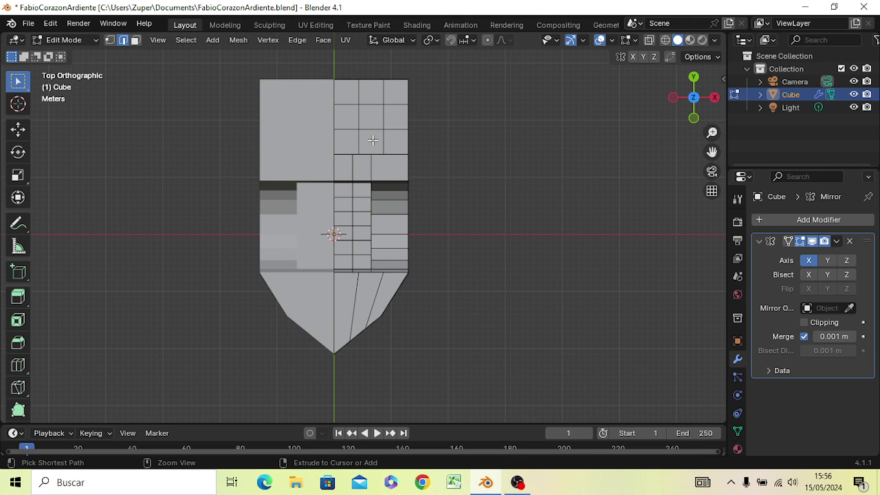
Add one more crosswise and one more lengthwise edge loop, then pick a top edge.
key("ctrl+r")
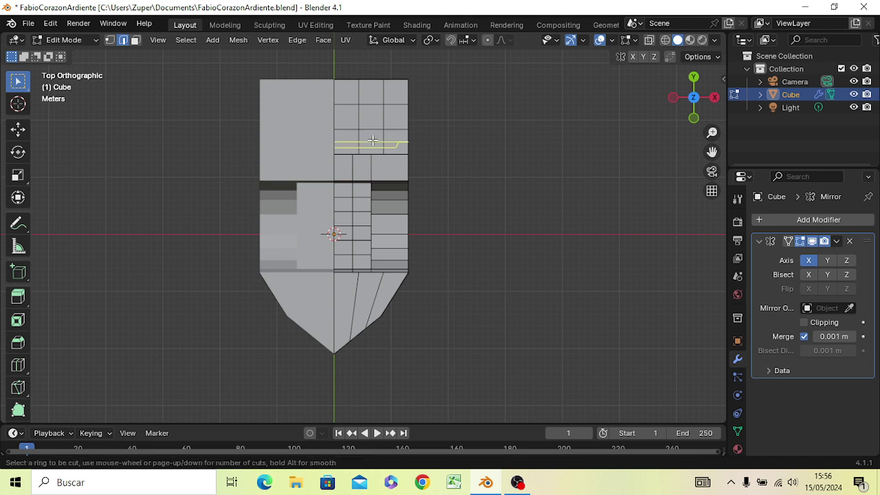
left_click(371, 141)
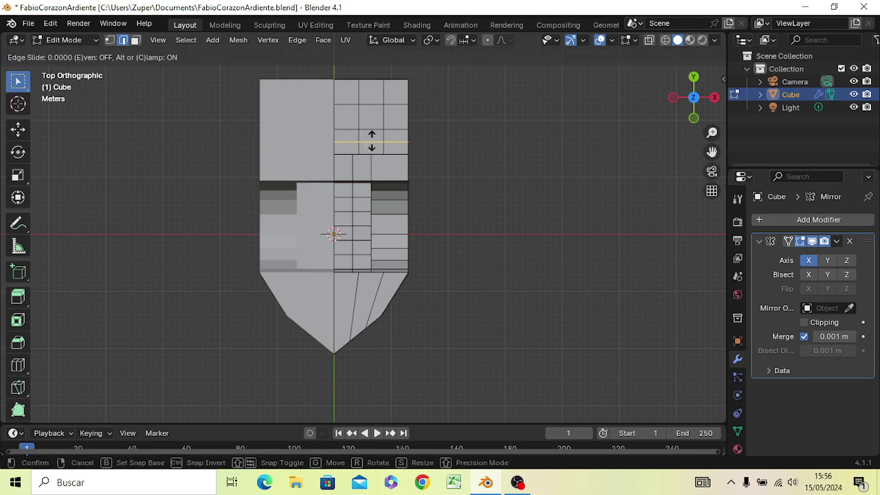
left_click(372, 110)
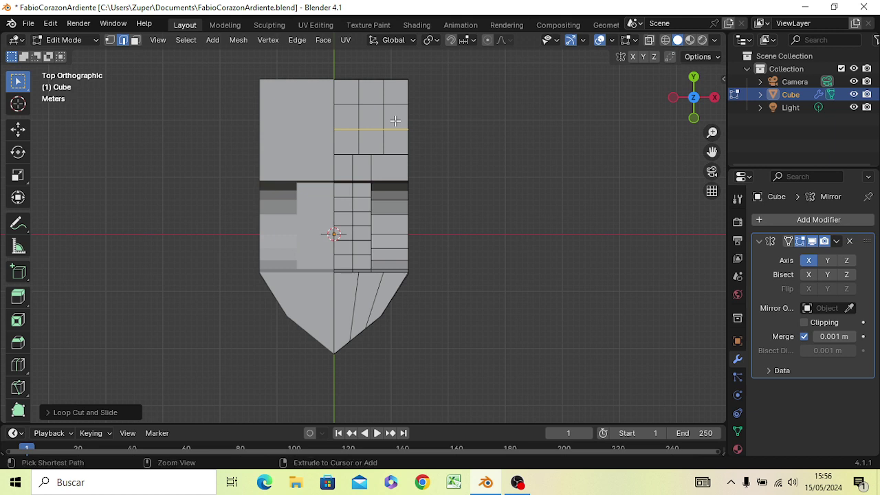
key("ctrl+r")
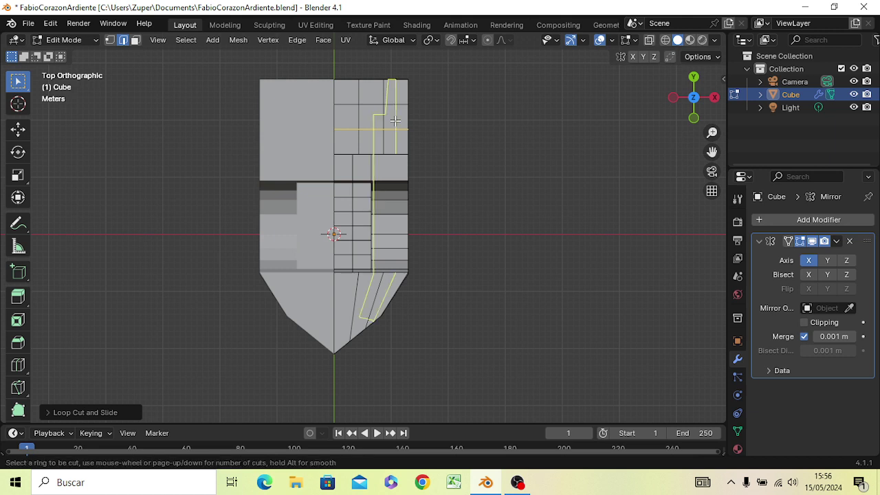
left_click(396, 121)
left_click(373, 118)
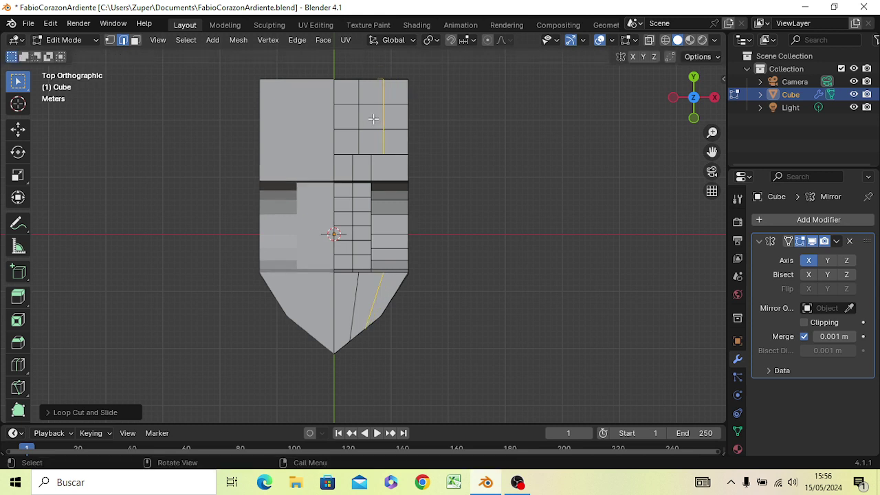
left_click(450, 170)
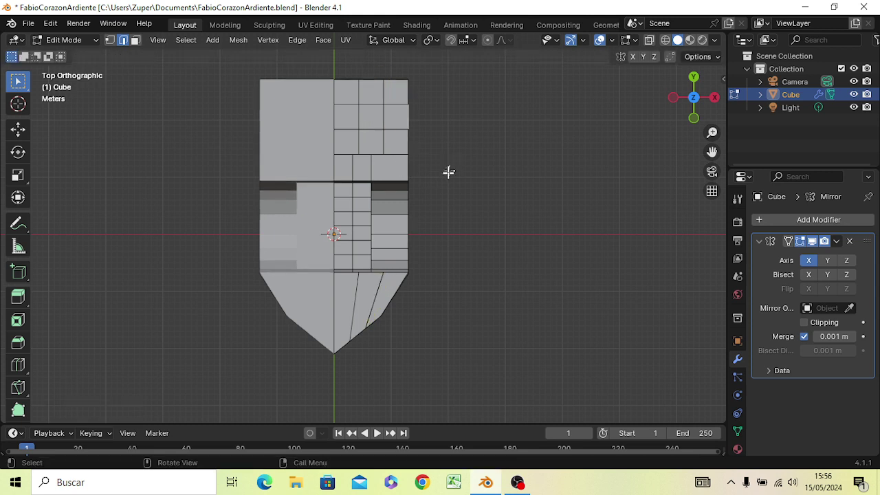
left_click(348, 95)
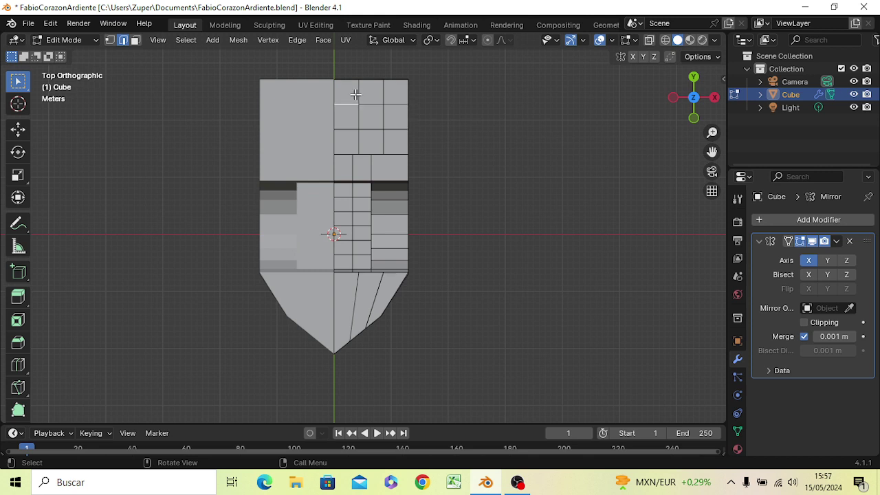
In face select mode, try picking faces at the top of the right column, then clear them.
key("3")
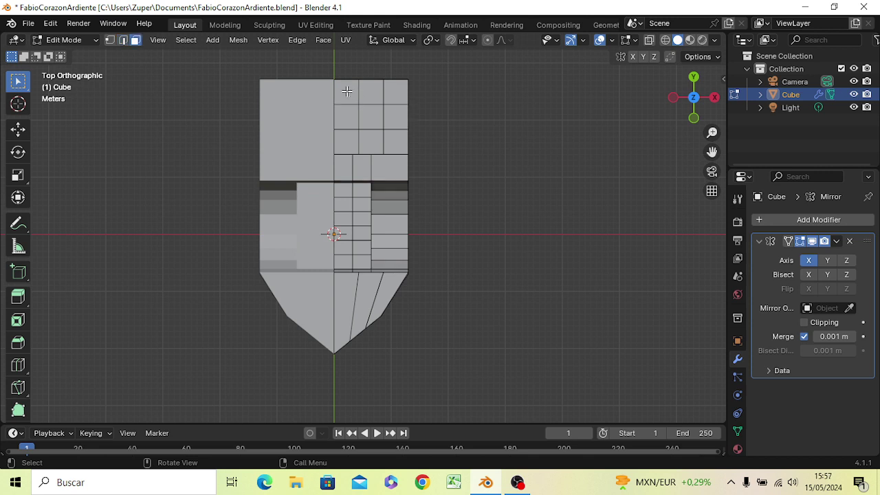
left_click(347, 92)
left_click(369, 93, "ctrl")
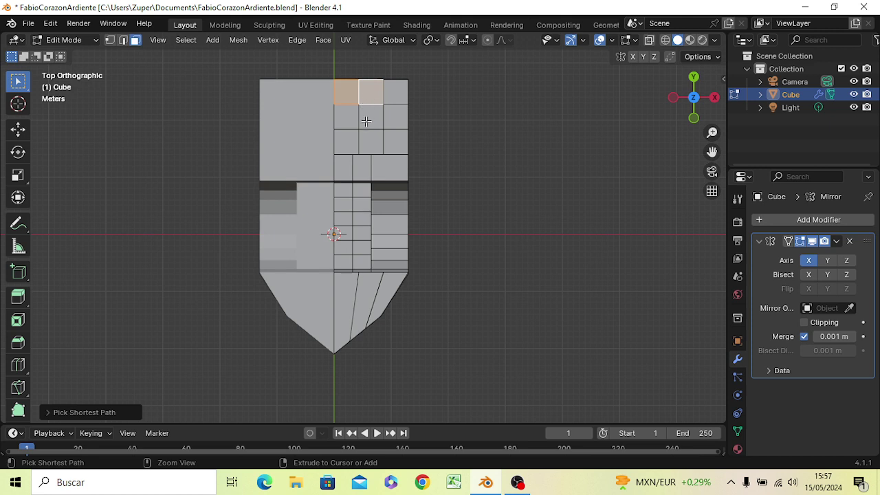
left_click(366, 121, "ctrl")
left_click(353, 119, "ctrl")
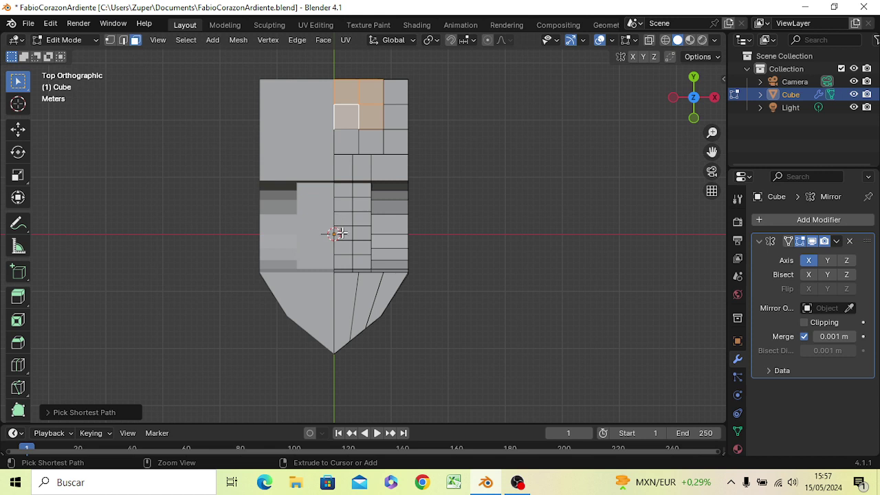
left_click(341, 231, "ctrl")
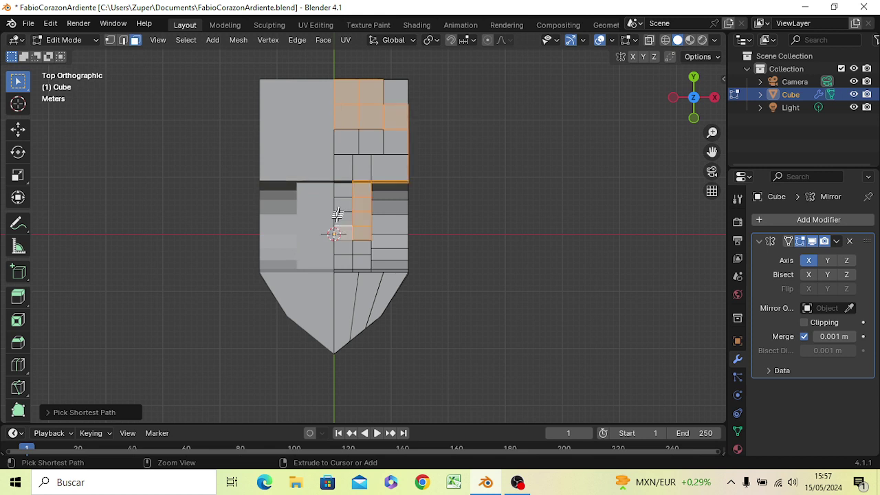
left_click(355, 100)
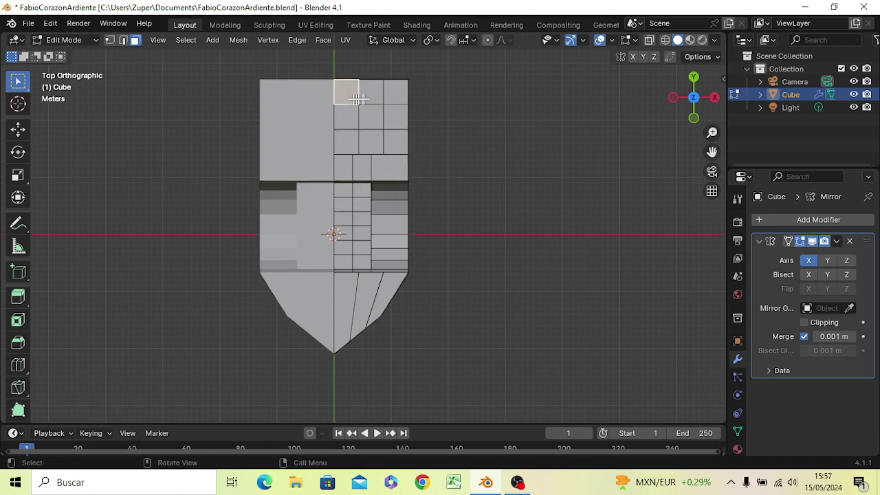
left_click(364, 97)
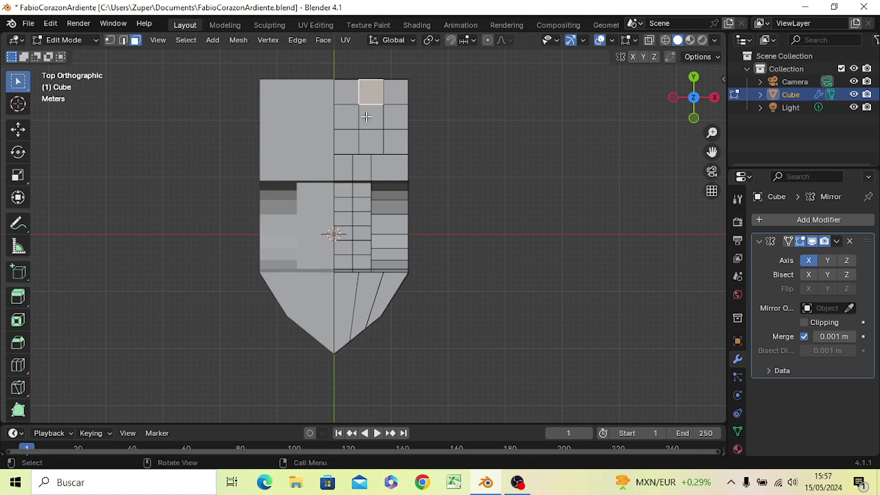
left_click(440, 117)
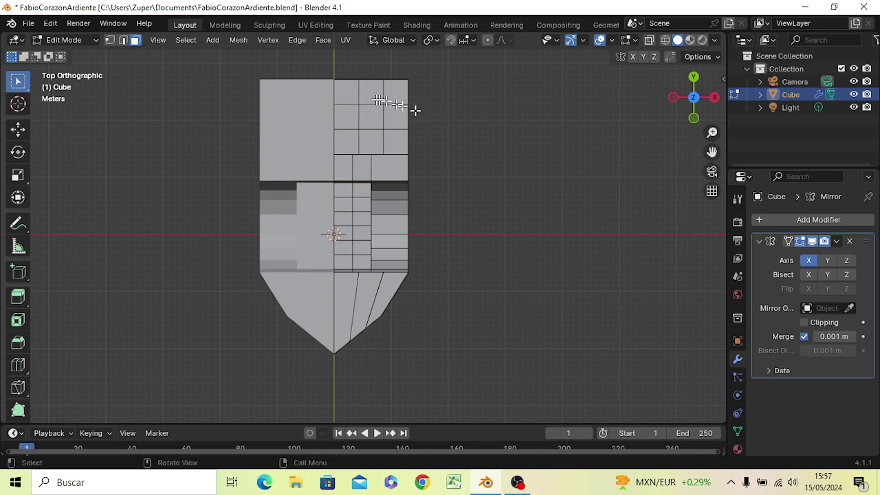
Reselect the 2×2 block of top faces in the right column and add one centre face.
left_click(339, 94)
left_click(369, 100, "shift")
left_click(369, 115, "shift")
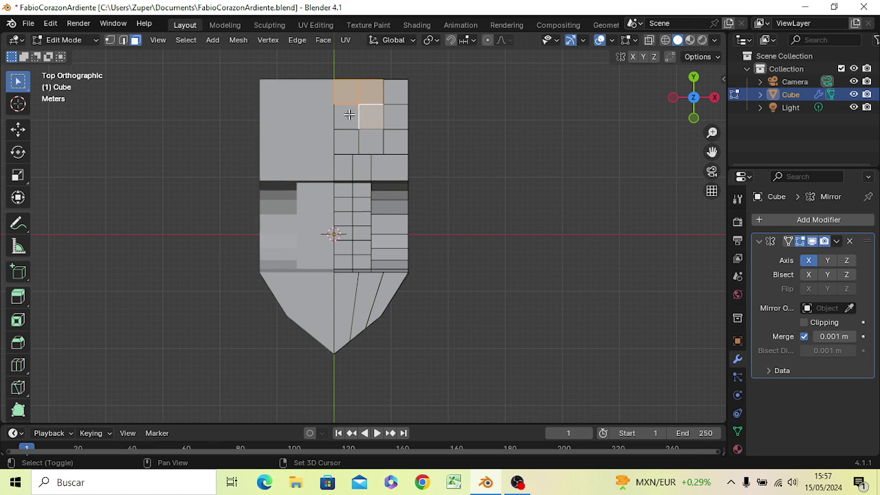
left_click(350, 114, "shift")
left_click(343, 220, "shift")
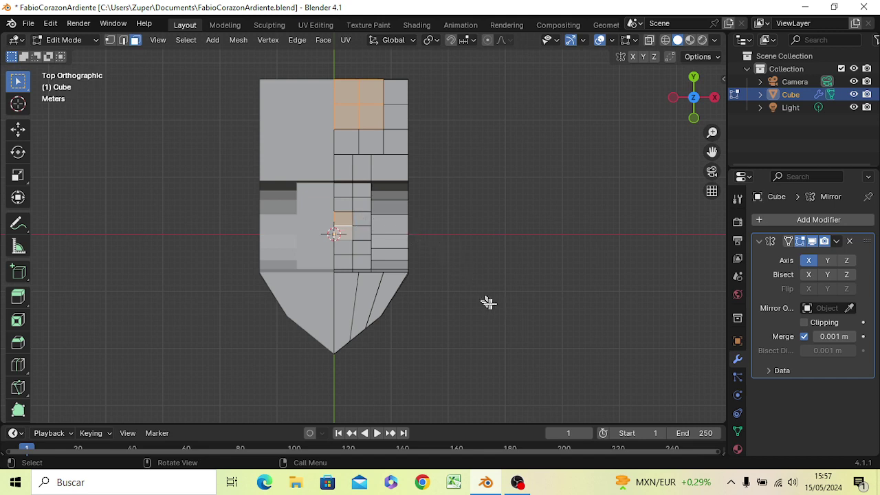
key("KP_3")
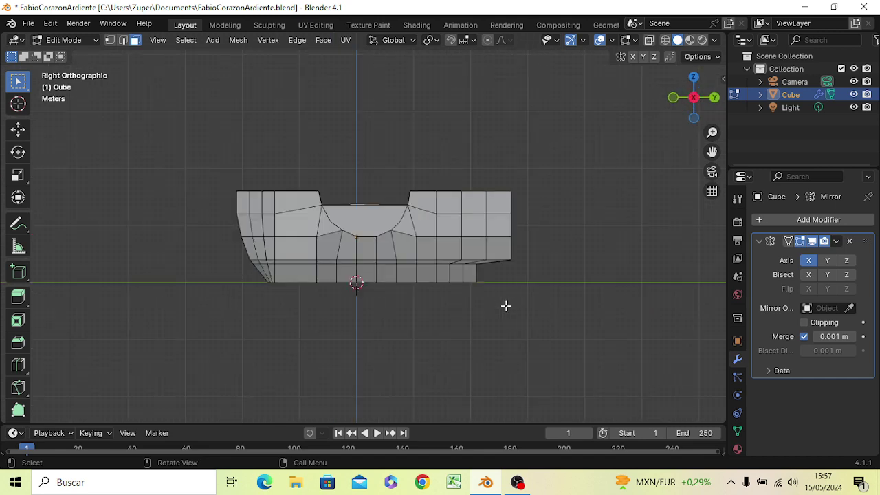
Raise the selected faces straight up along Z.
key("g")
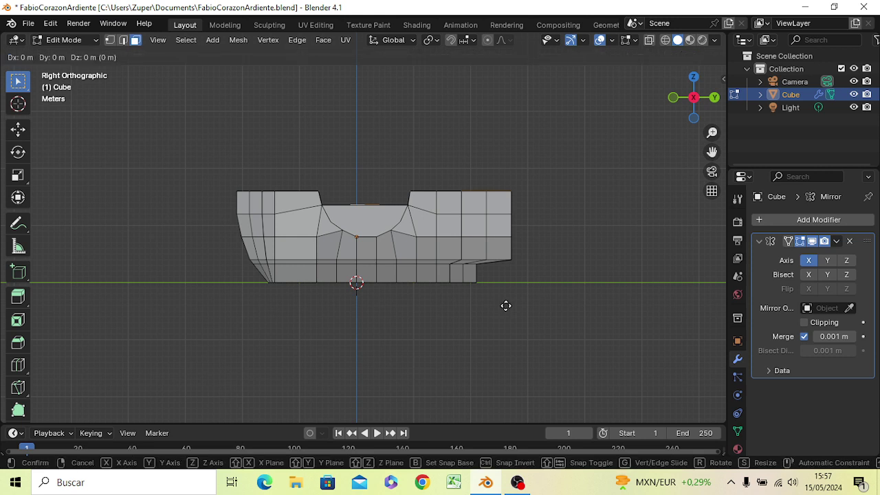
key("z")
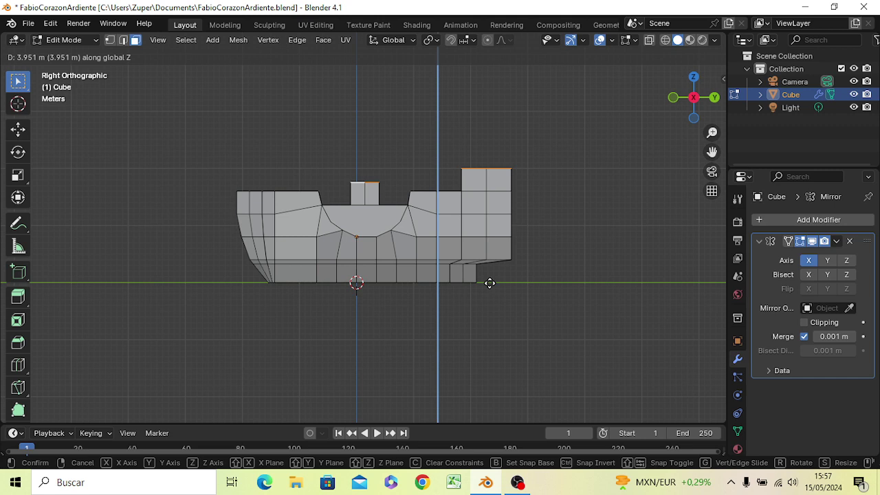
left_click(489, 284)
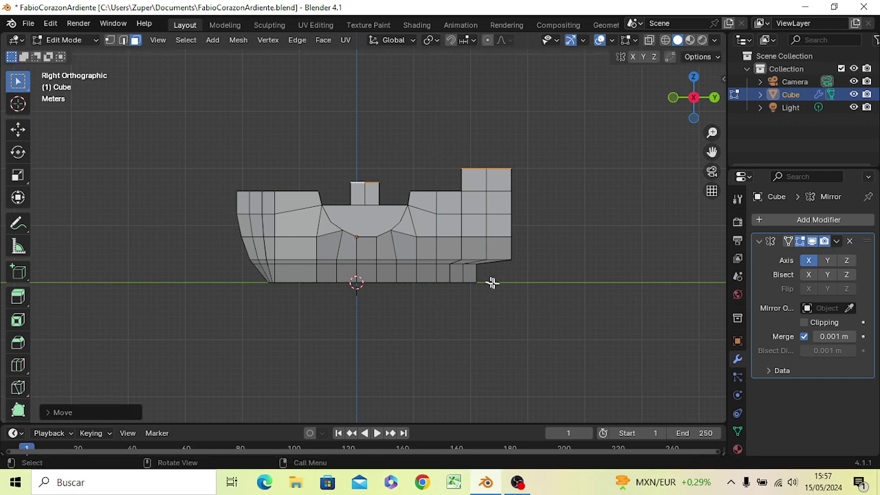
mouse_move(571, 314)
middle_mouse_down()
mouse_move(576, 331)
mouse_move(394, 292)
mouse_move(382, 231)
mouse_move(386, 266)
middle_mouse_up()
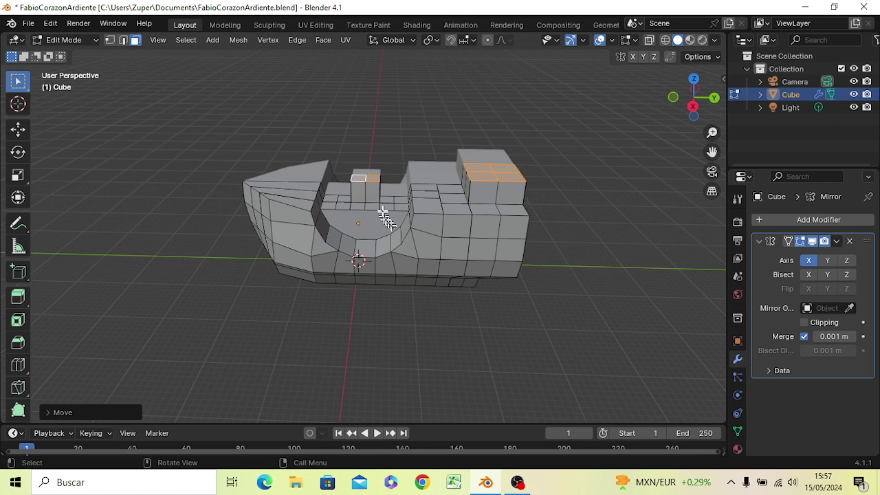
Select the central tab's two top faces and lift them much higher along Z.
left_click(360, 179)
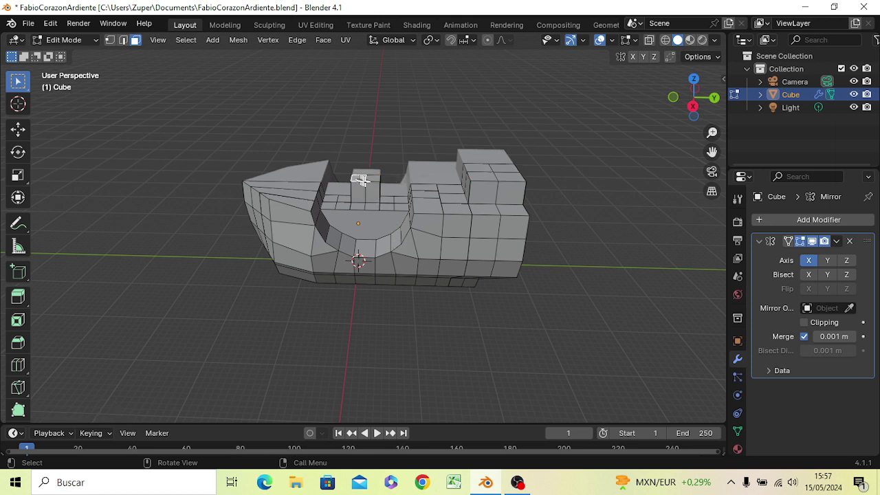
left_click(374, 178, "shift")
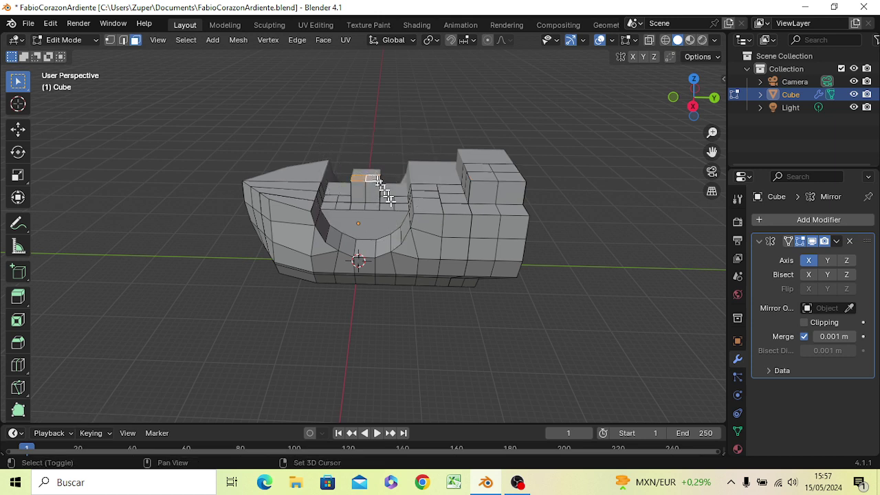
key("KP_3")
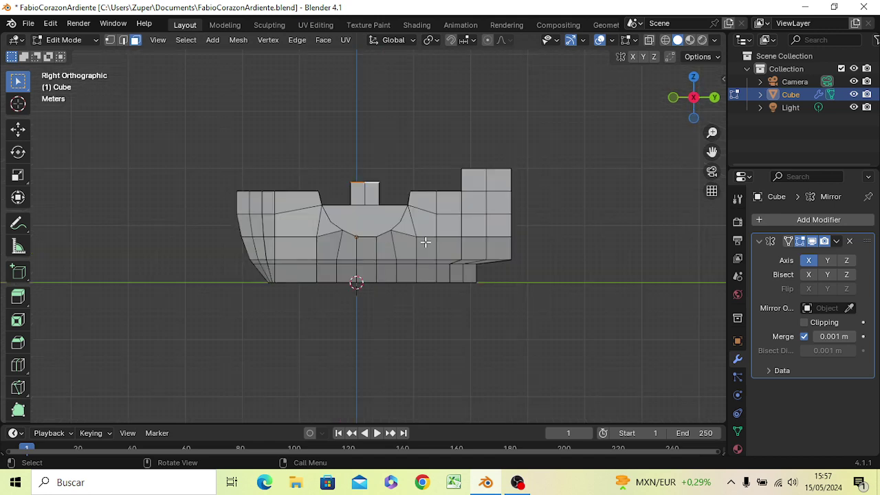
scroll(360, 213, "up", 4)
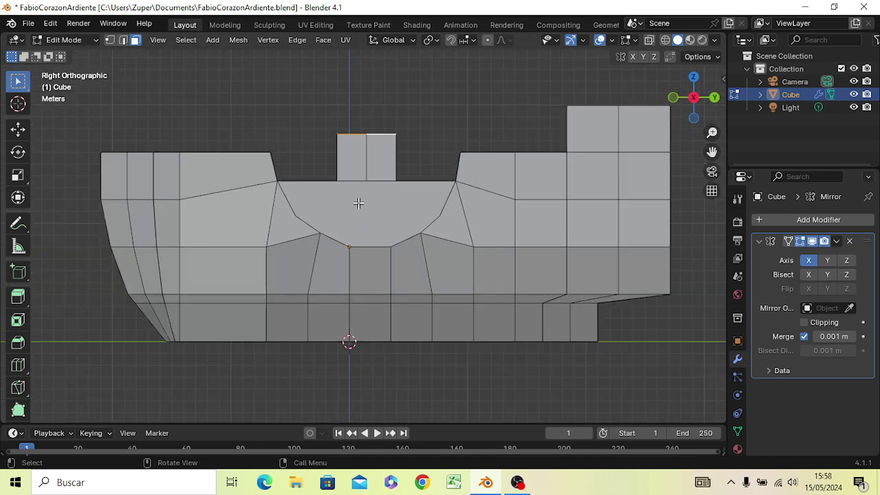
key("g")
key("z")
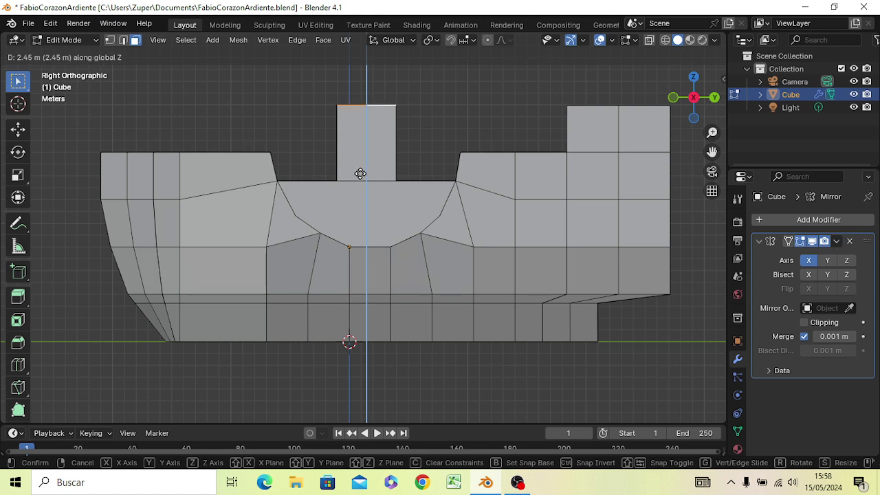
left_click(361, 173)
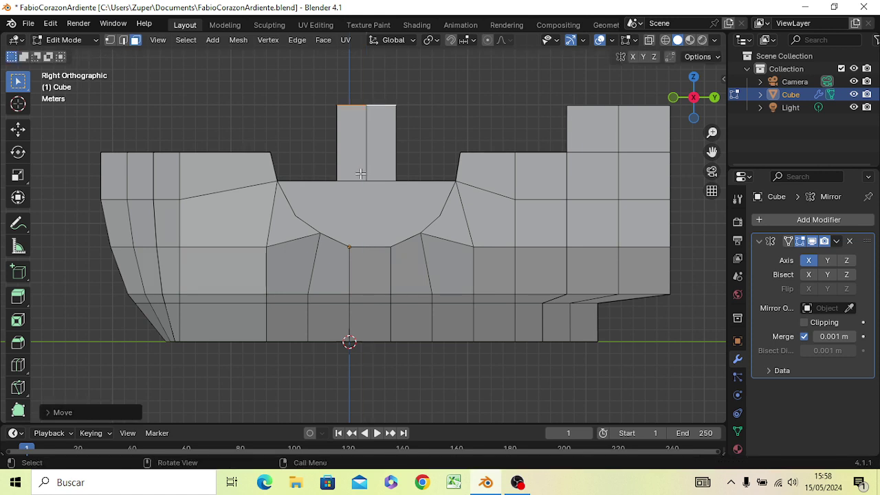
mouse_move(495, 269)
middle_mouse_down()
mouse_move(503, 299)
mouse_move(658, 383)
mouse_move(526, 288)
mouse_move(249, 271)
mouse_move(596, 329)
mouse_move(589, 314)
mouse_move(495, 323)
mouse_move(504, 266)
mouse_move(555, 333)
mouse_move(642, 314)
mouse_move(523, 347)
mouse_move(447, 305)
mouse_move(523, 259)
mouse_move(536, 296)
mouse_move(589, 308)
mouse_move(589, 290)
mouse_move(616, 296)
middle_mouse_up()
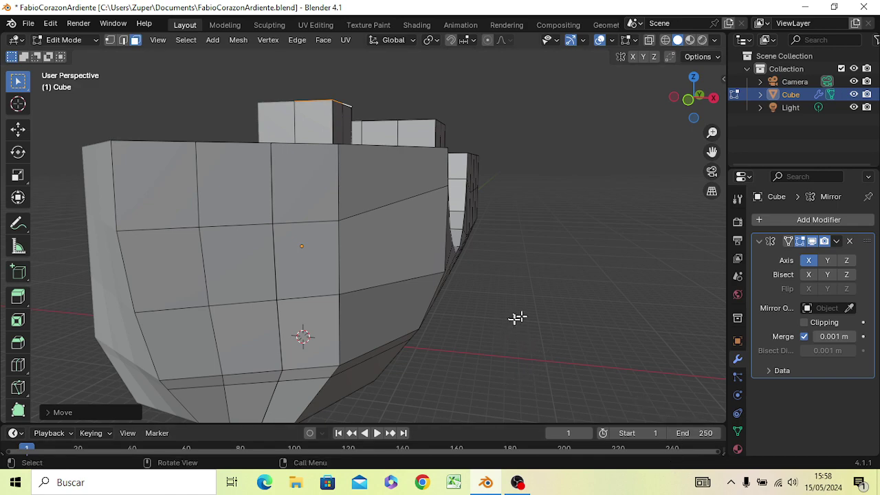
Orbit to the toe end and switch to vertex select mode.
mouse_move(517, 318)
middle_mouse_down()
mouse_move(598, 236)
mouse_move(539, 206)
mouse_move(546, 222)
middle_mouse_up()
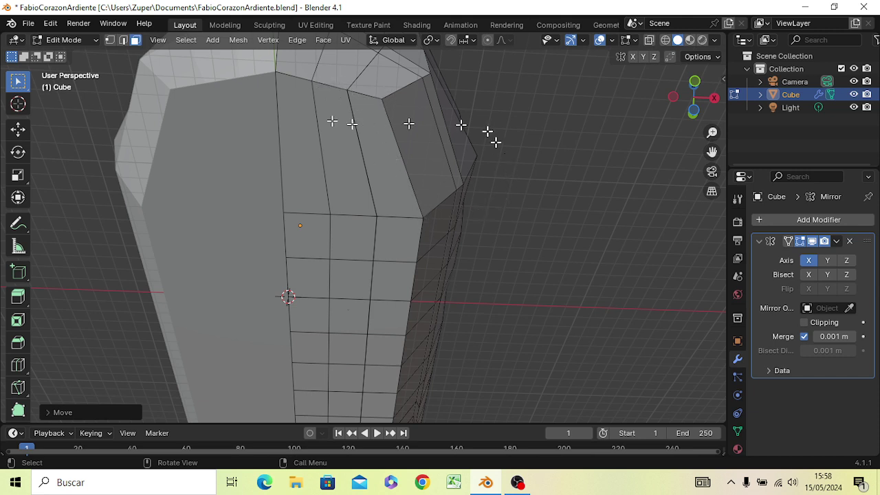
left_click(111, 41)
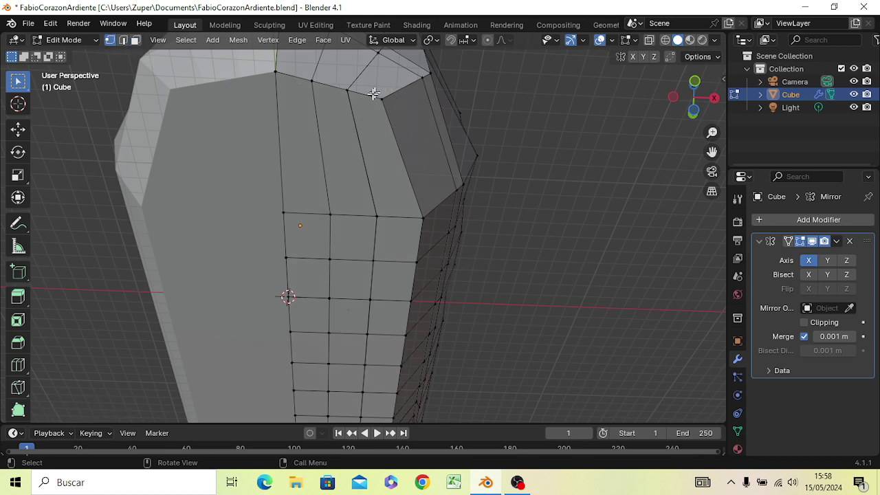
Box-select the toe corner vertex and move it along Y, then along X.
key("b")
left_click_drag(378, 115, 393, 114)
key("g")
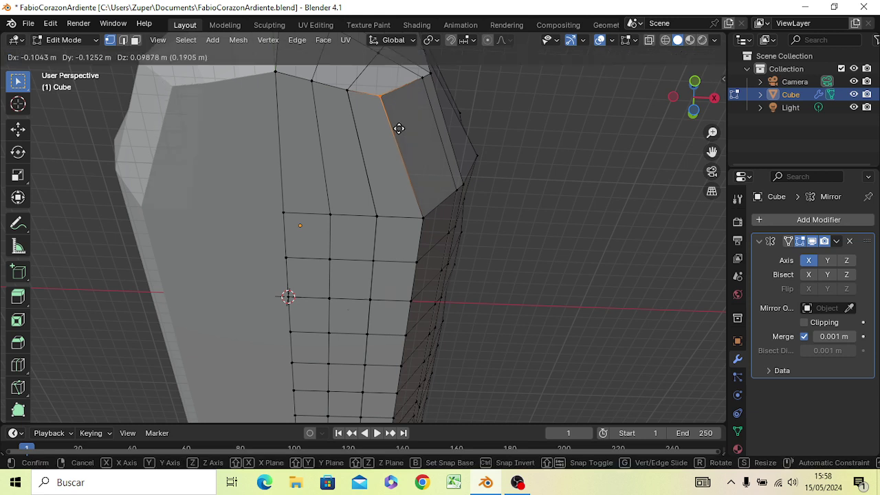
key("y")
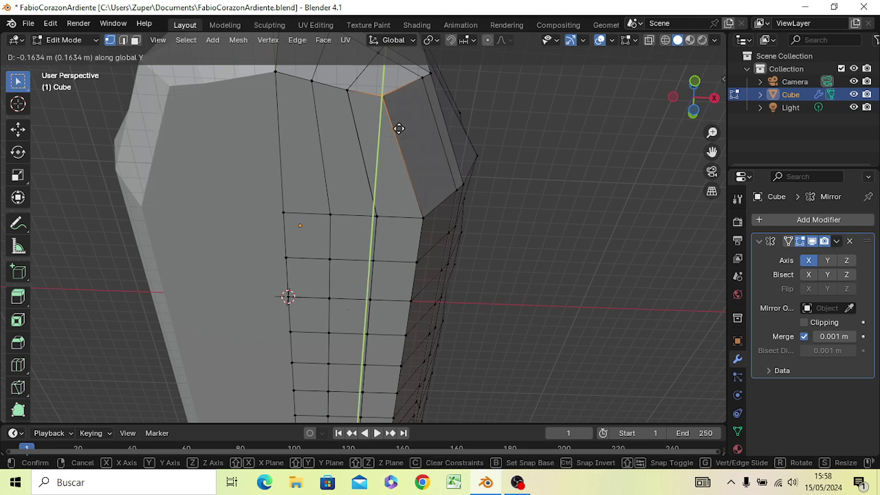
left_click(392, 168)
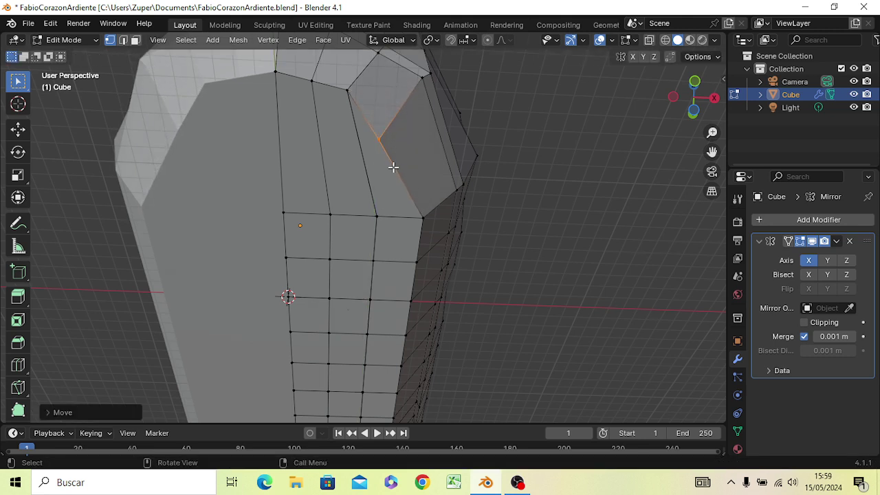
key("g")
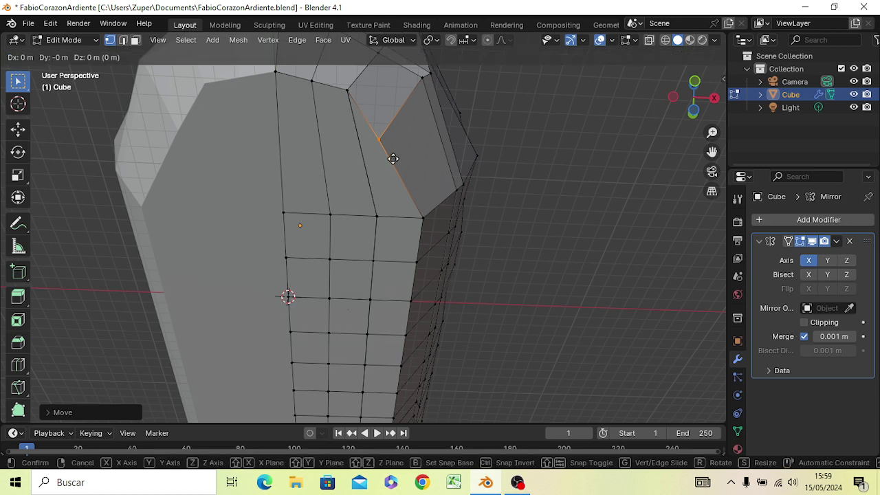
key("x")
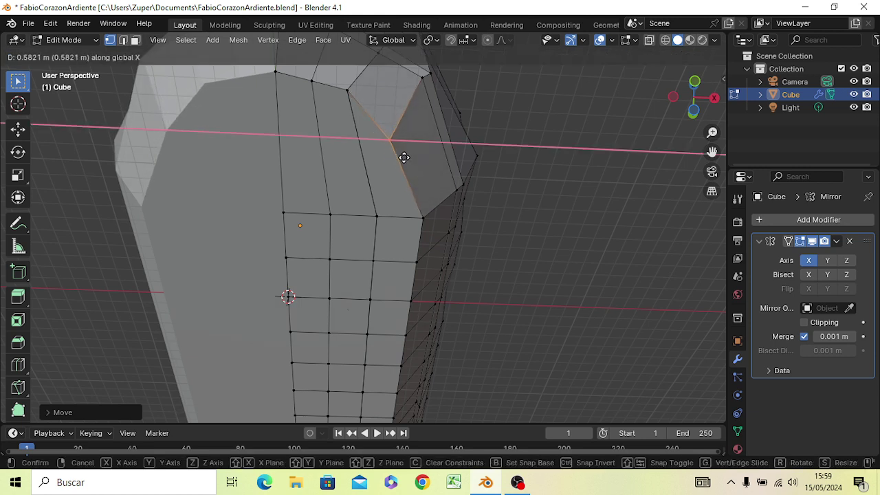
left_click(403, 158)
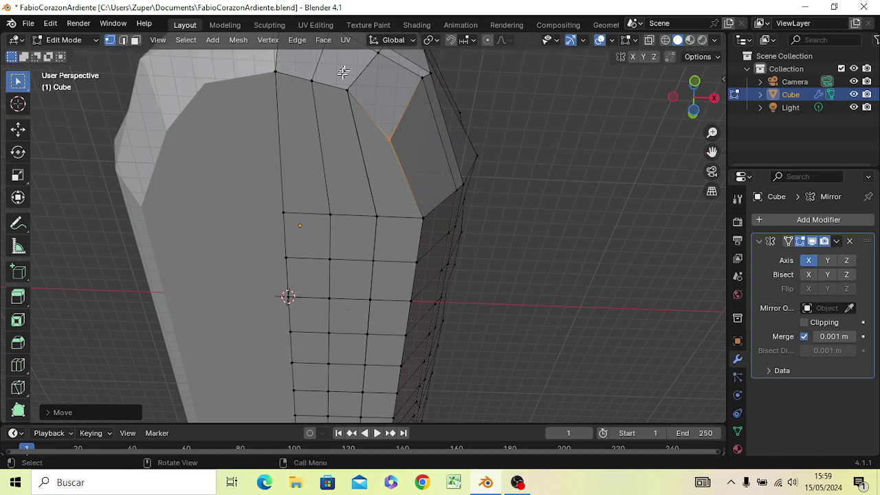
Select the neighbouring toe-top vertex and slide it along Y.
left_click(354, 102)
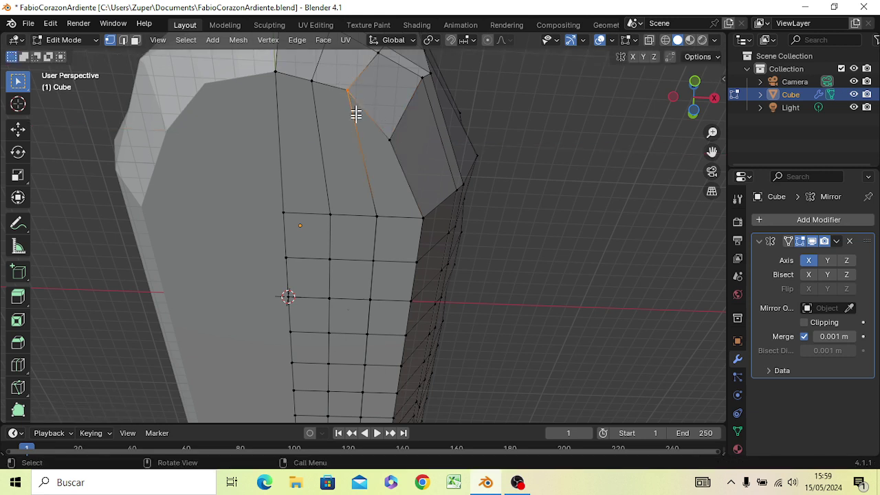
key("g")
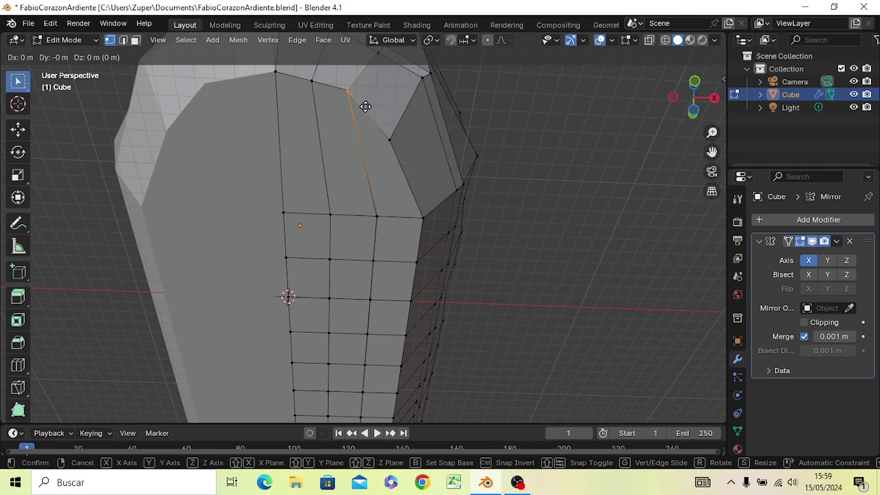
key("y")
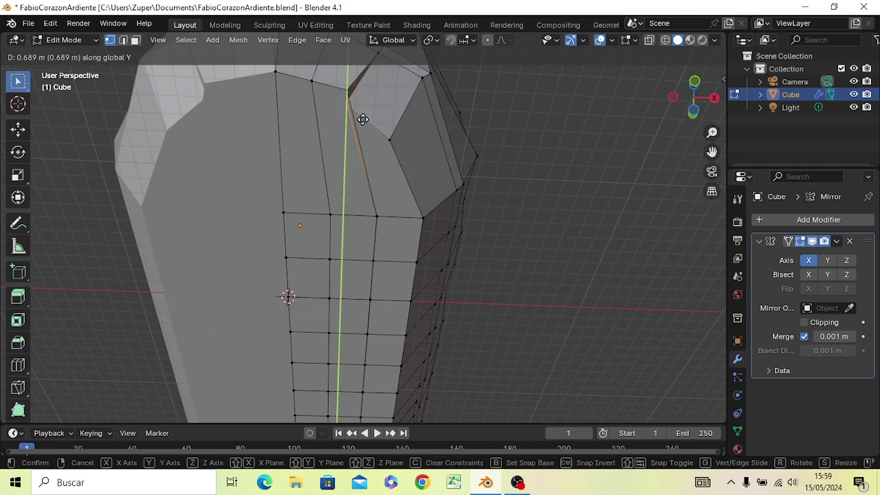
left_click(363, 119)
Box-select the vertex at the top of the toe, move it freely, then reselect it.
left_click_drag(334, 67, 361, 105)
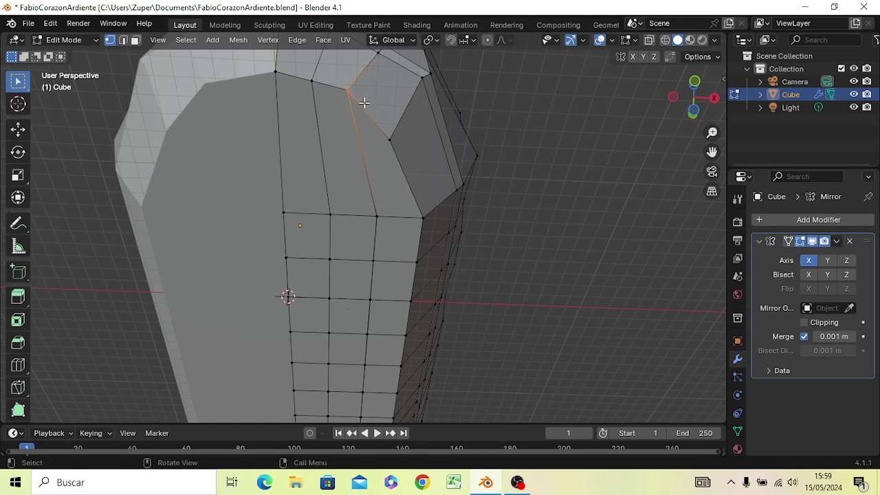
left_click_drag(337, 77, 356, 115)
key("g")
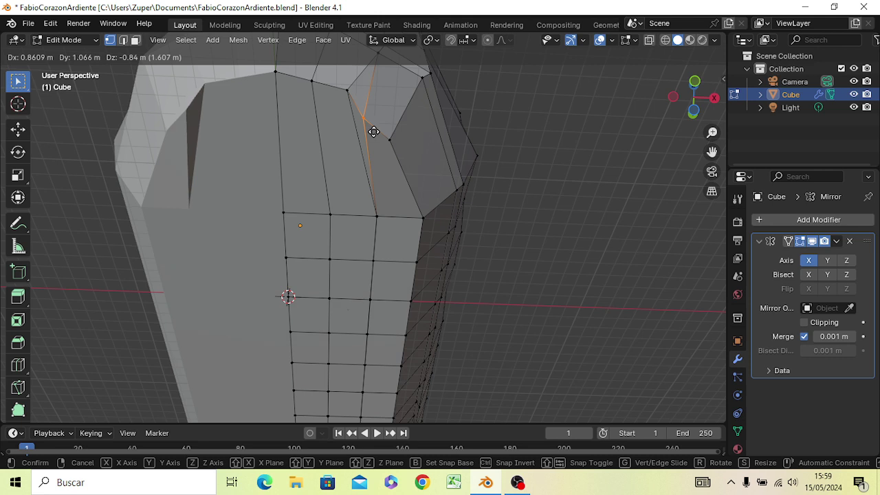
left_click(371, 130)
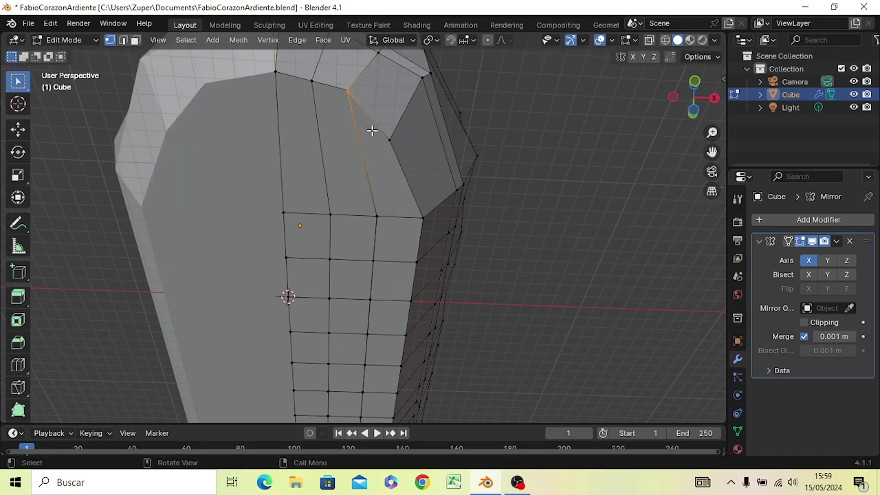
left_click(501, 93)
left_click(348, 91)
Delete the toe vertex as a trial and undo it, then add the adjoining edge in wireframe.
key("x")
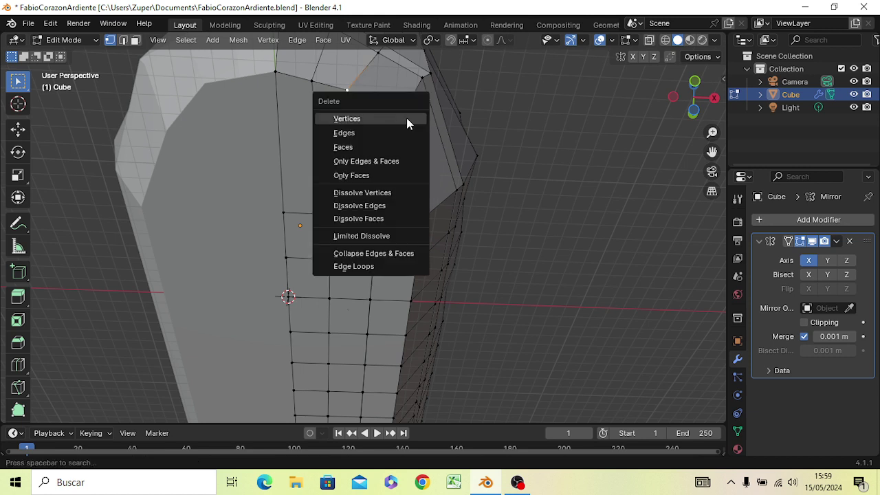
left_click(406, 118)
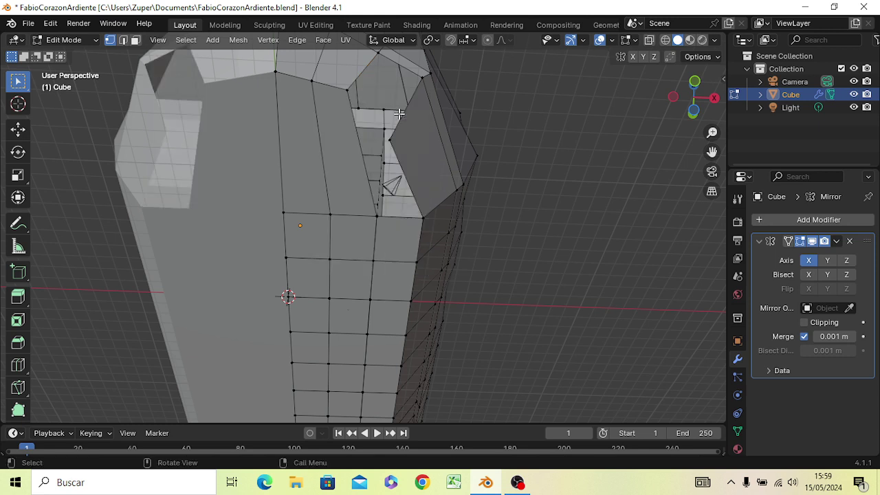
key("ctrl+z")
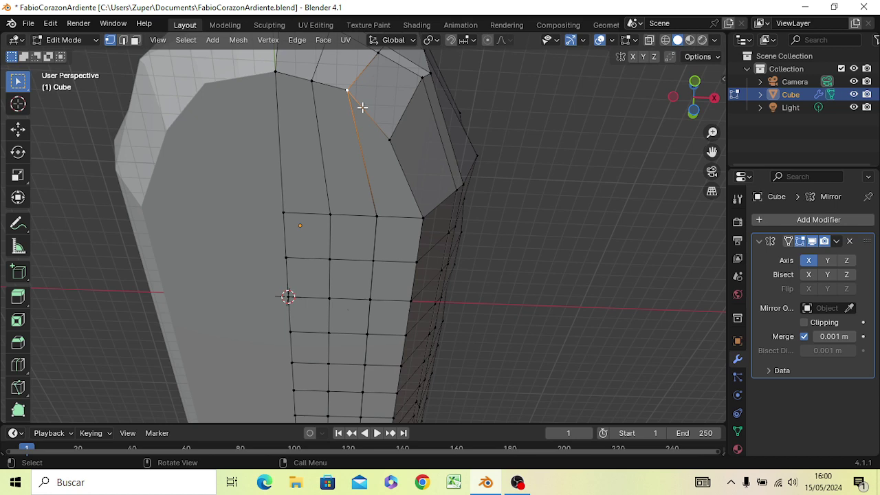
key("z")
left_click(271, 111)
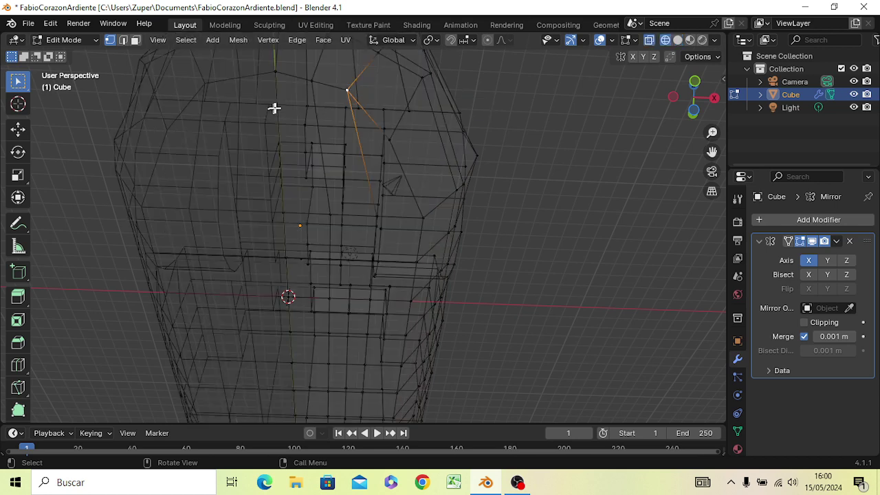
scroll(368, 125, "up", 2)
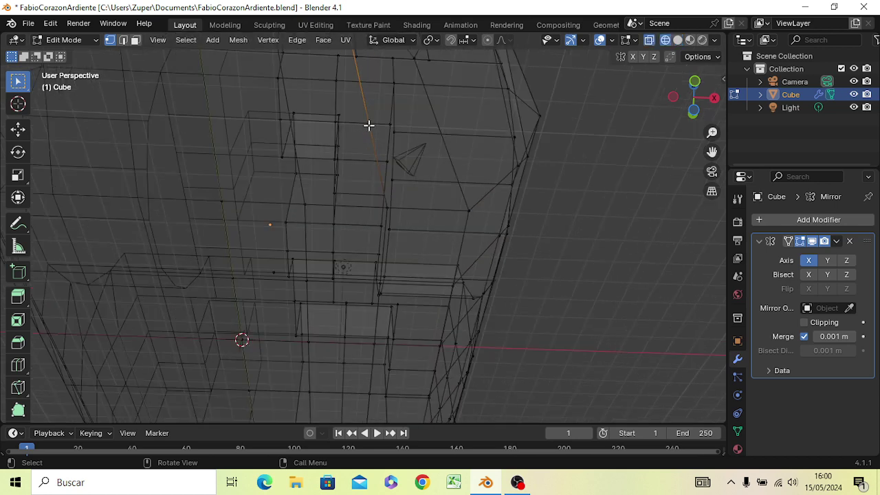
mouse_move(368, 125)
middle_mouse_down("shift")
mouse_move(369, 246)
mouse_move(388, 216)
middle_mouse_up("shift")
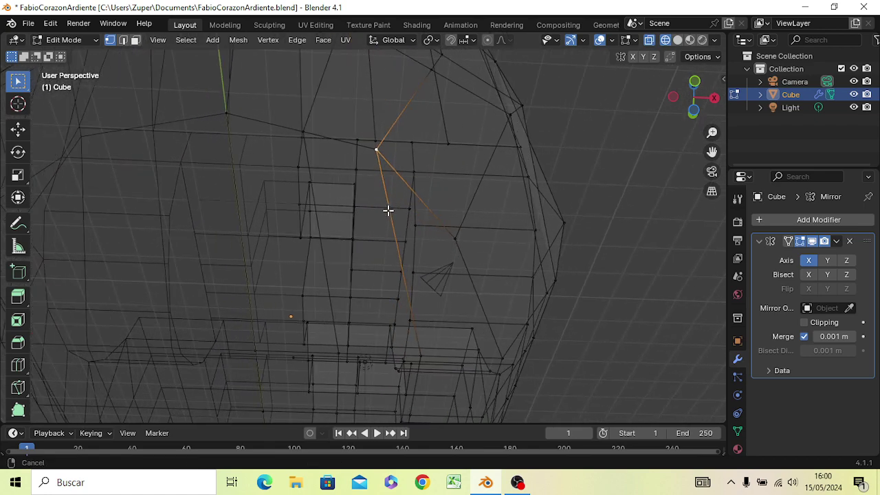
key("b")
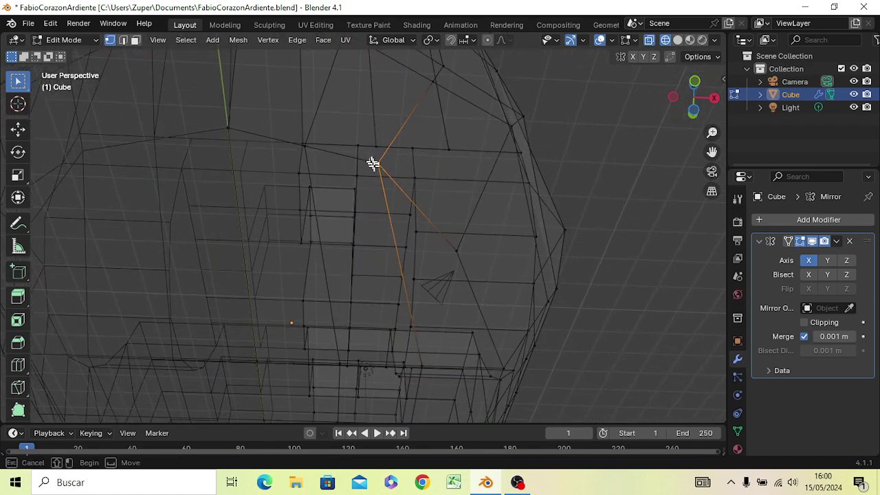
left_click_drag(377, 168, 389, 172)
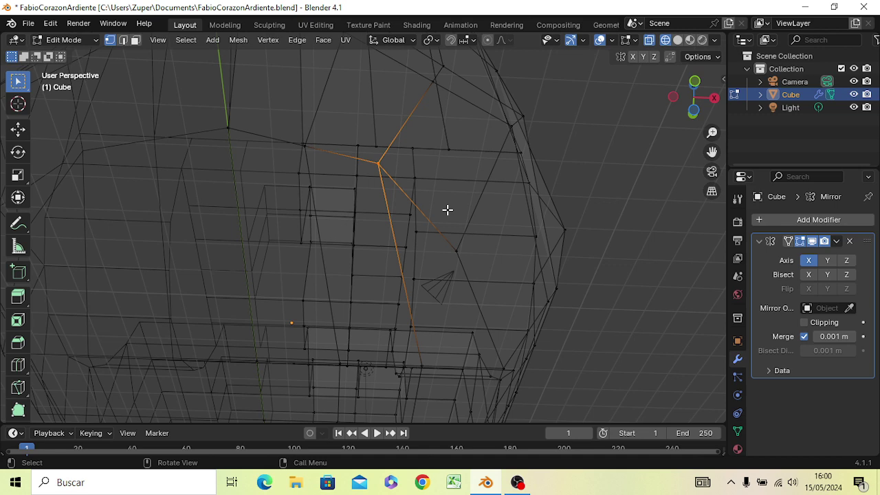
Return to solid shading and check the mesh from the back, right and front views.
key("ctrl+KP_1")
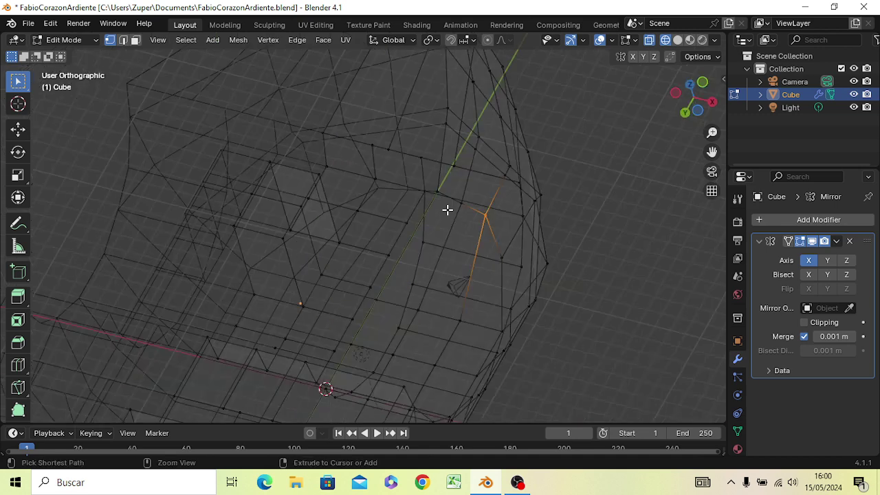
key("KP_8")
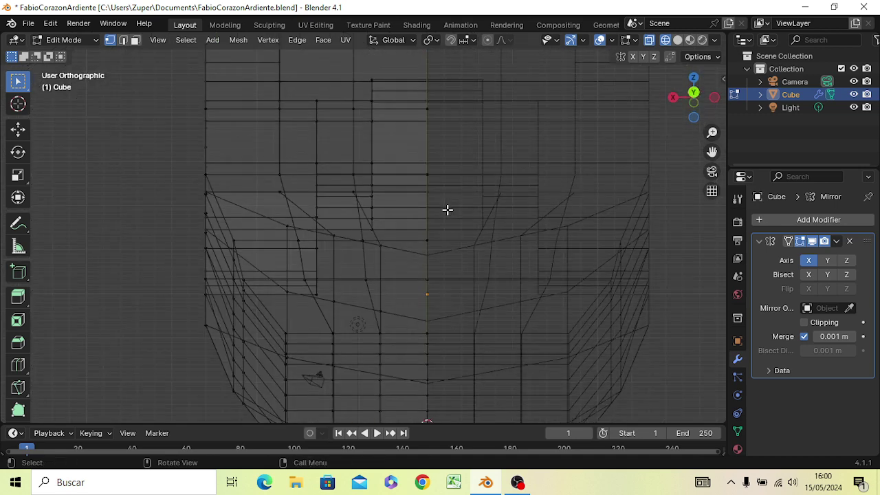
key("z")
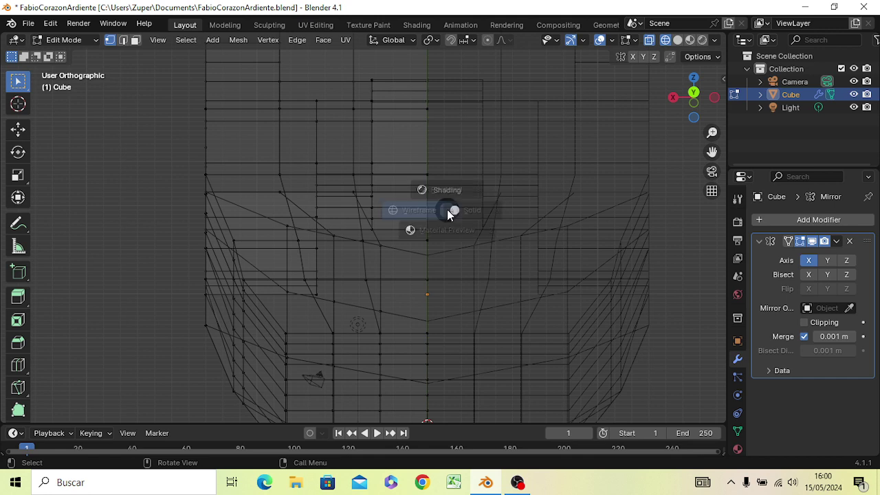
left_click(540, 210)
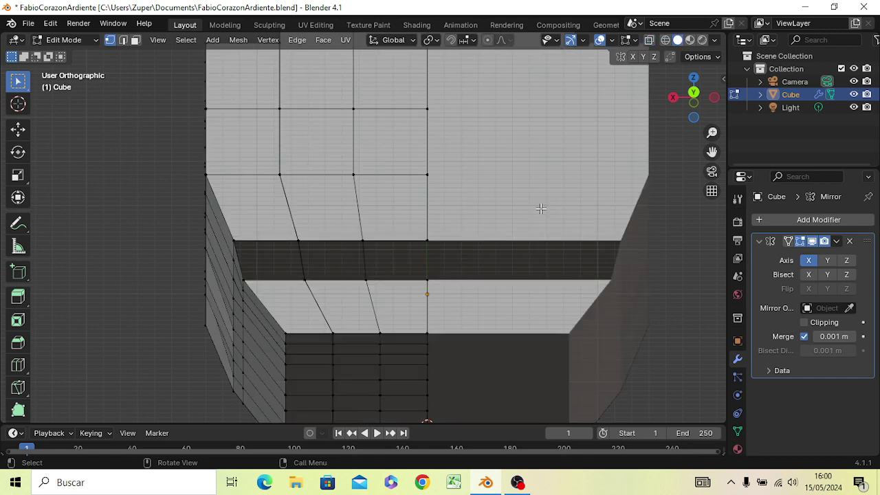
key("KP_3")
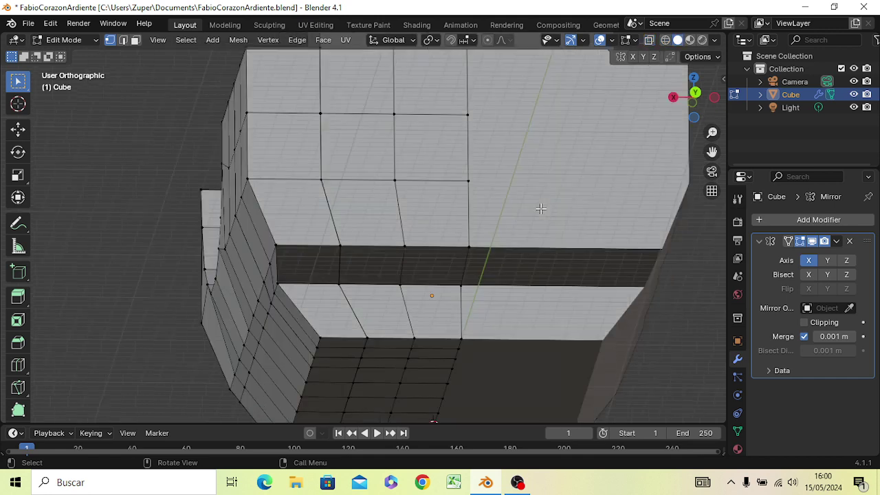
key("KP_1")
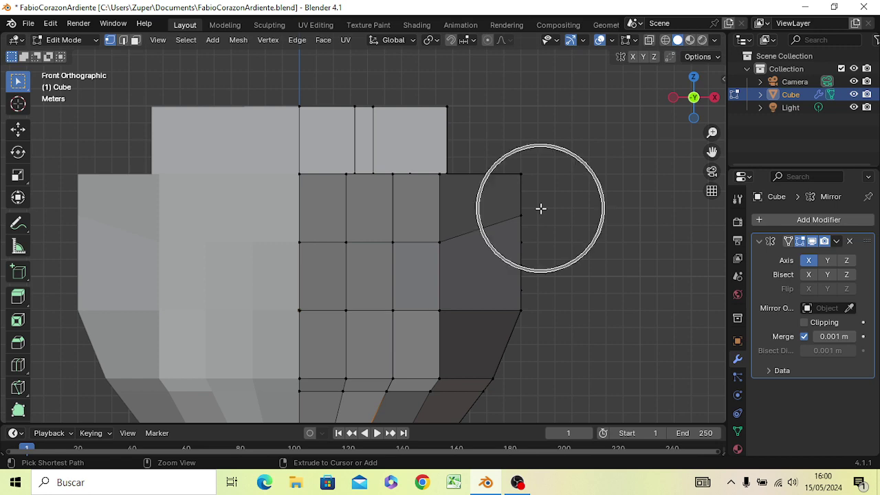
From the bottom view, move the selected toe vertex along Y.
middle_click_drag(540, 208, 541, 210)
key("KP_7")
key("ctrl+KP_7")
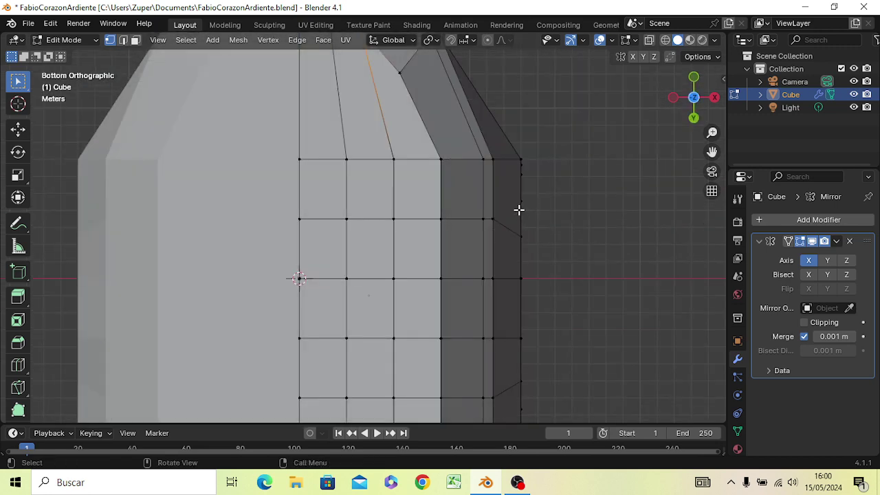
key("KP_7")
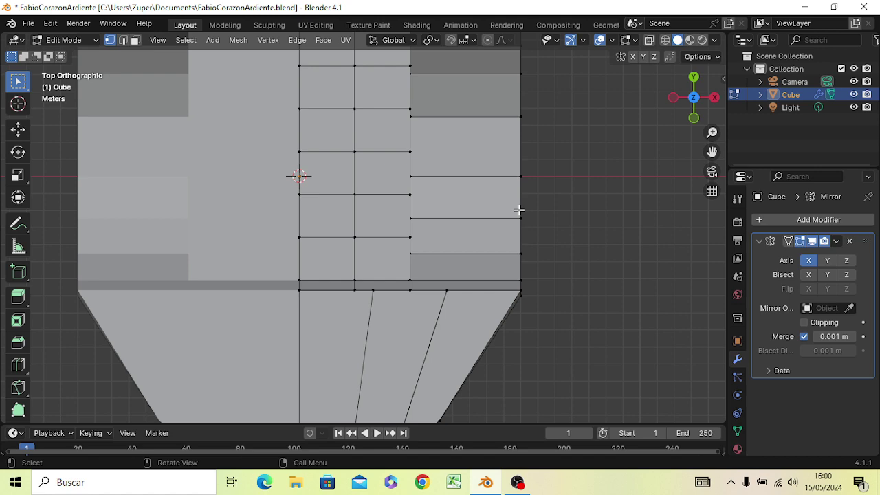
key("ctrl")
key("ctrl+KP_7")
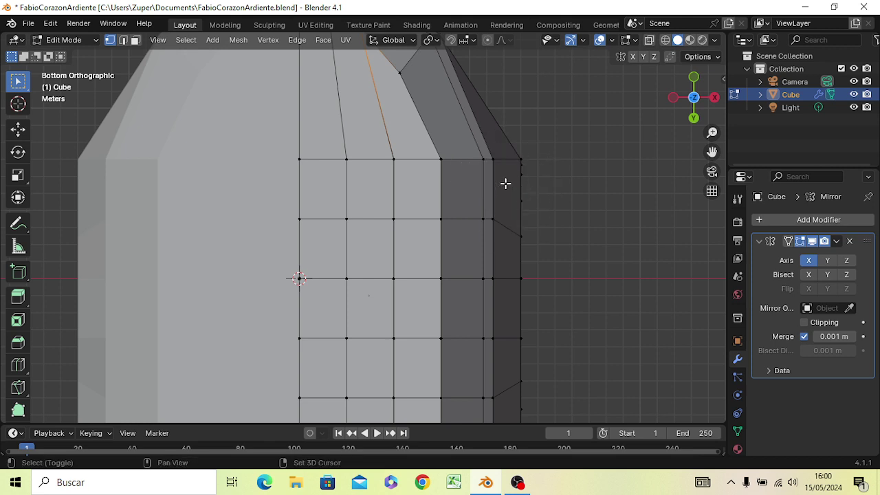
mouse_move(505, 168)
middle_mouse_down("shift")
mouse_move(519, 261)
mouse_move(515, 255)
middle_mouse_up("shift")
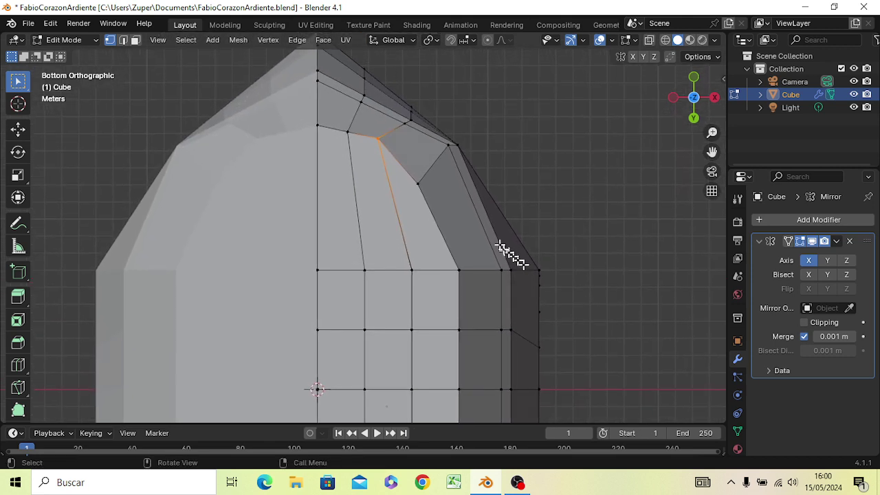
key("g")
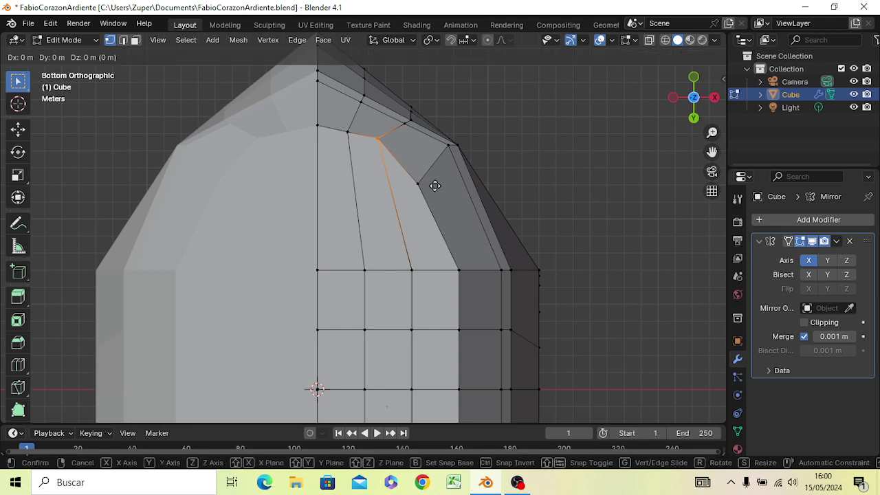
key("y")
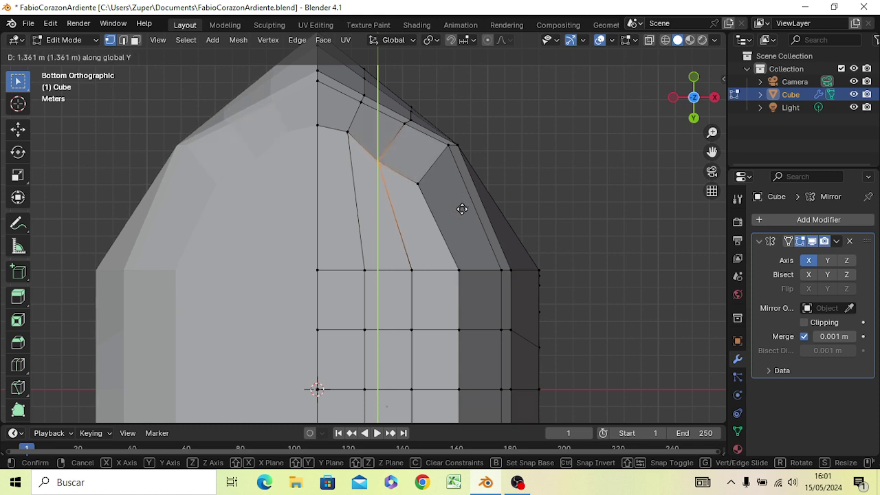
left_click(466, 211)
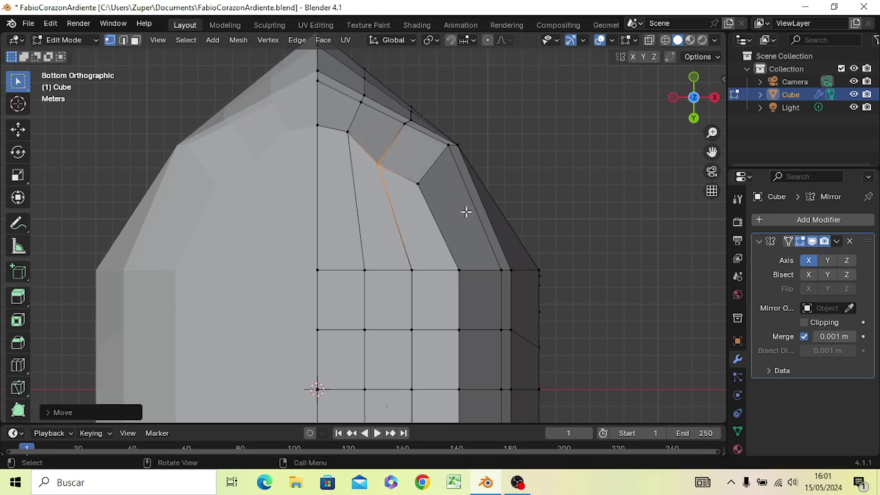
Nudge the toe vertex along X, then along Y again.
key("g")
key("x")
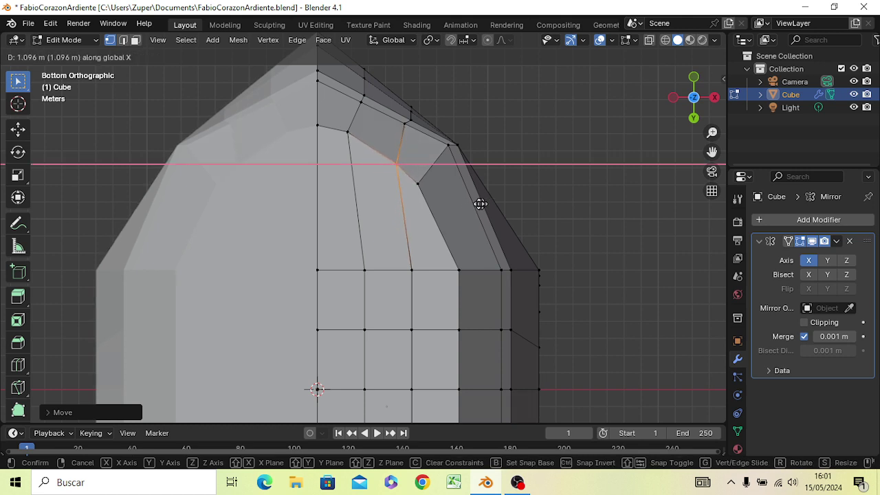
left_click(477, 204)
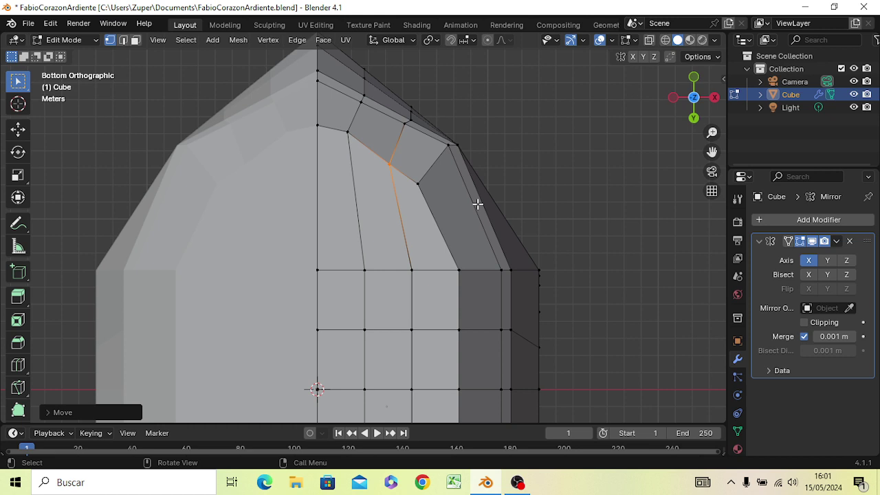
key("g")
key("y")
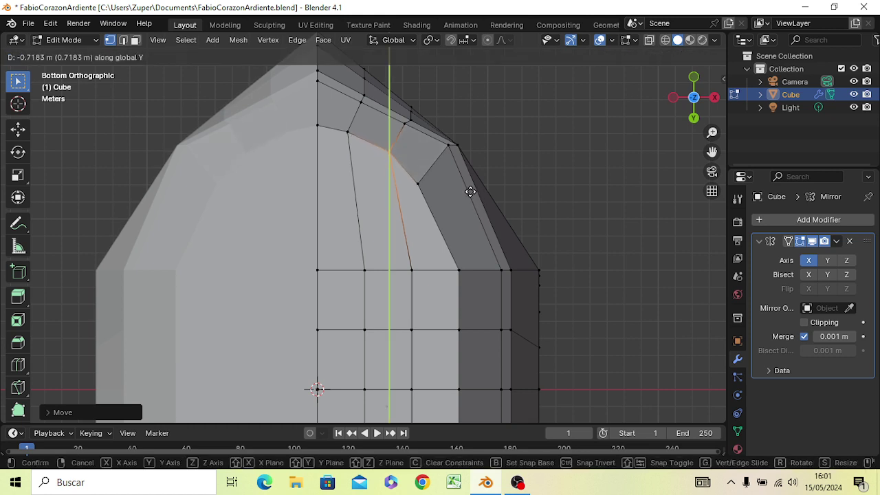
left_click(470, 191)
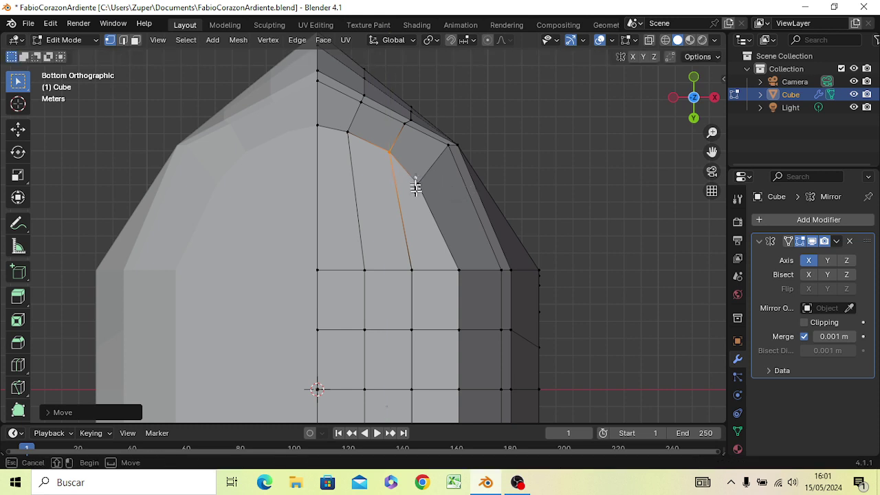
Select the neighbouring toe edge and slide it along global X.
left_click(423, 188)
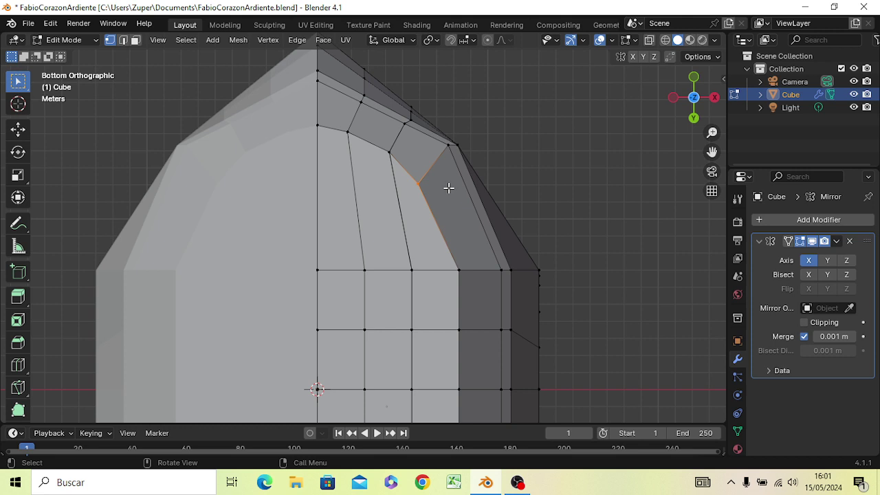
key("g")
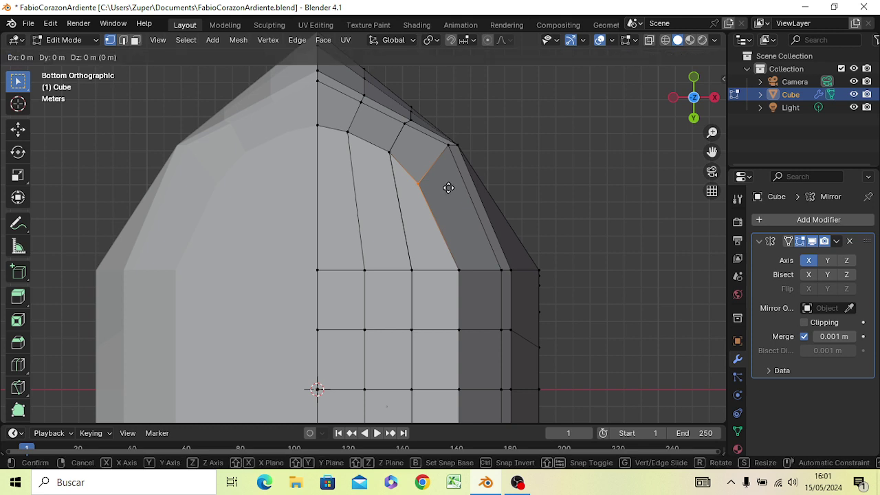
key("x")
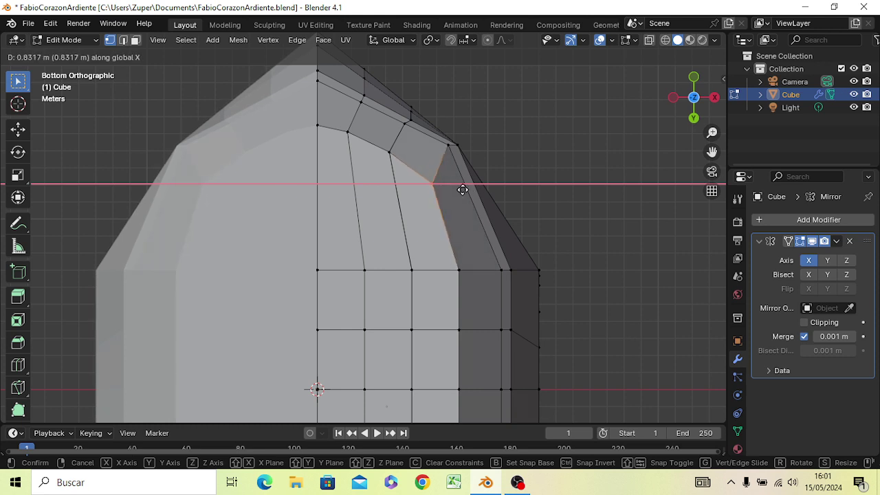
left_click(462, 189)
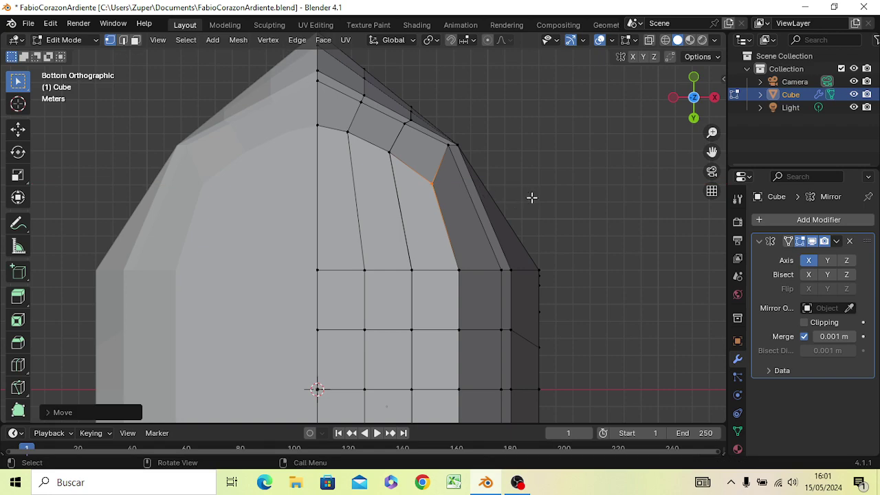
mouse_move(530, 197)
middle_mouse_down()
mouse_move(532, 240)
mouse_move(419, 285)
mouse_move(413, 309)
mouse_move(435, 338)
mouse_move(463, 330)
mouse_move(463, 291)
mouse_move(446, 275)
mouse_move(388, 292)
mouse_move(398, 295)
middle_mouse_up()
In face mode, select four faces along the shoe's side band and remove the stray face above it.
scroll(402, 292, "down", 5)
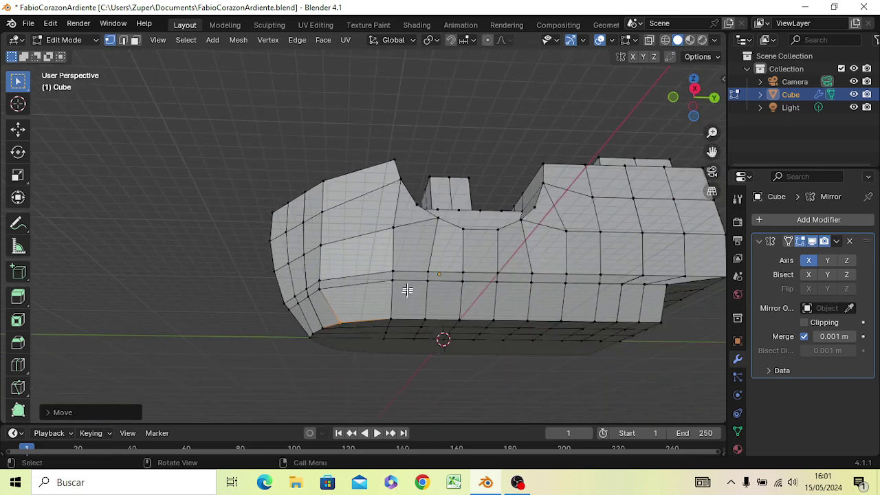
scroll(409, 283, "up", 2)
scroll(408, 272, "up", 2)
scroll(409, 269, "down", 2)
middle_click_drag(298, 303, 373, 294)
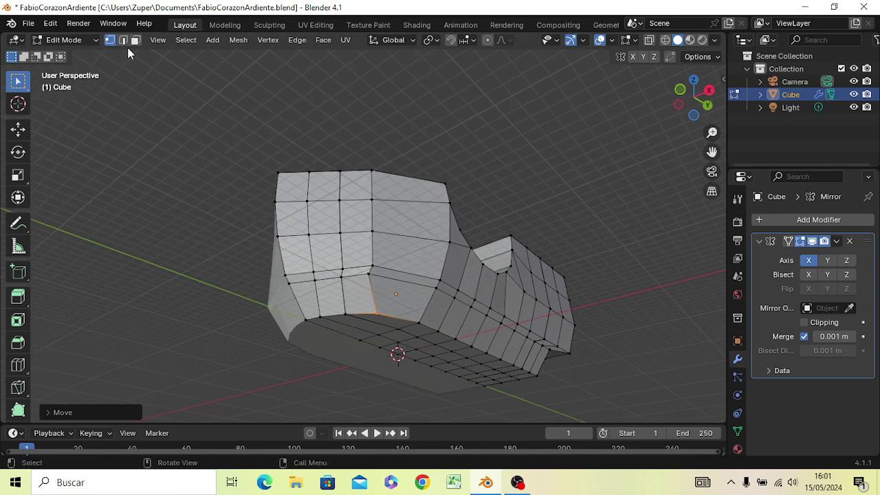
left_click(134, 39)
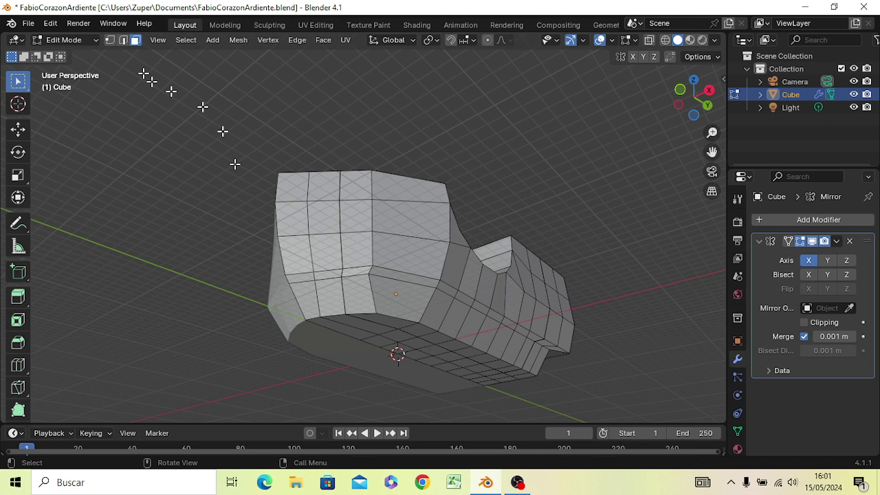
left_click(300, 277)
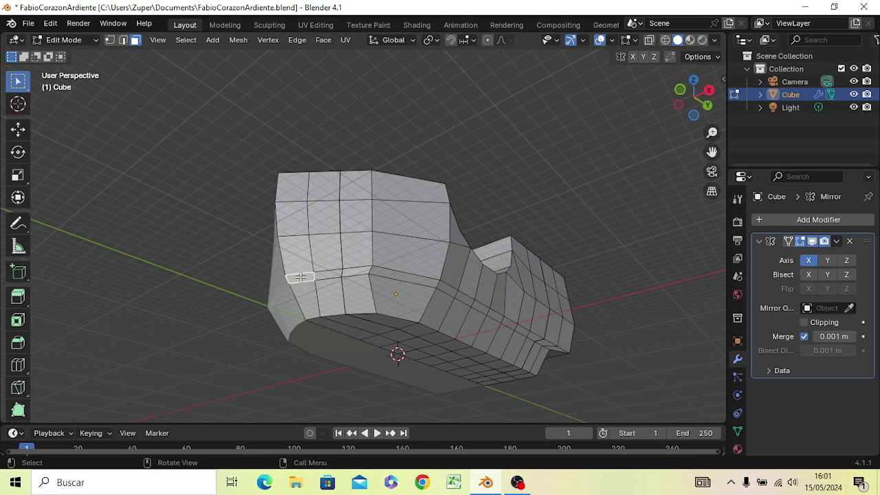
left_click(406, 279, "shift")
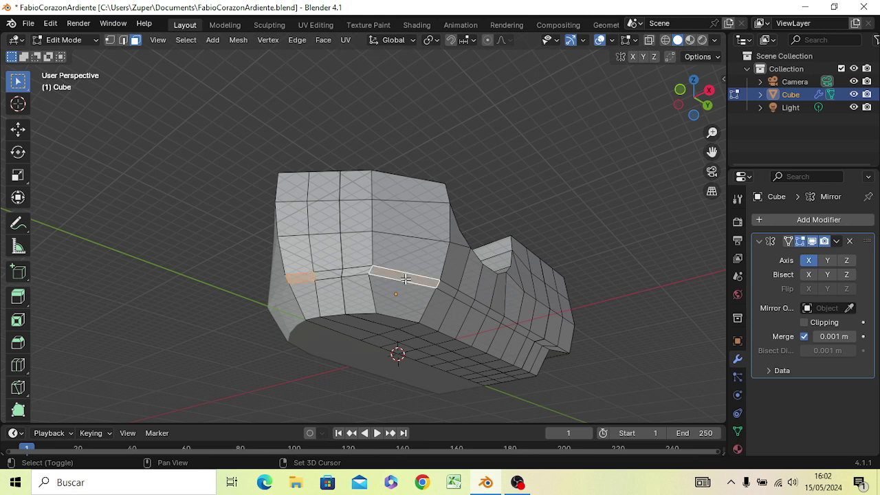
left_click(349, 273, "shift")
left_click(323, 269, "shift")
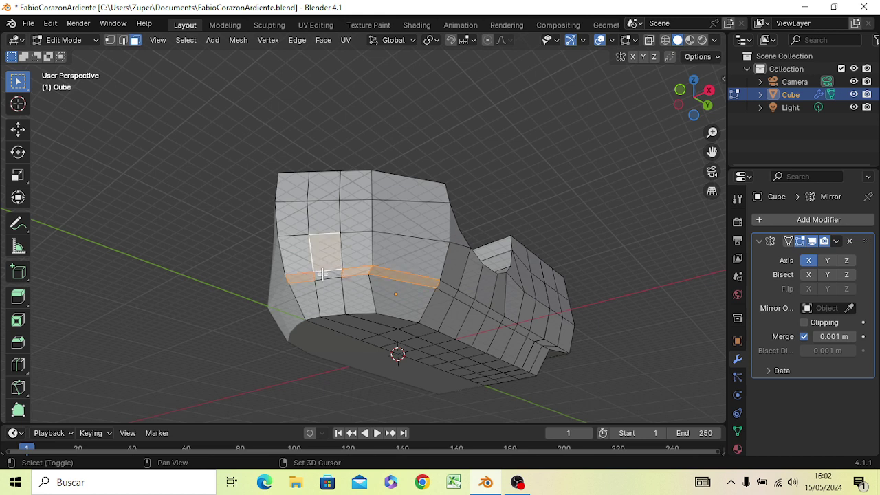
left_click(329, 259, "shift")
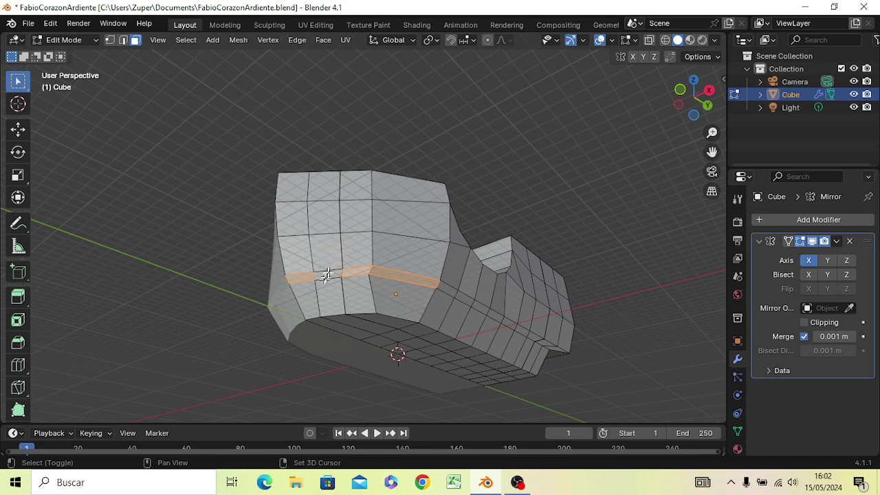
left_click(328, 276, "shift")
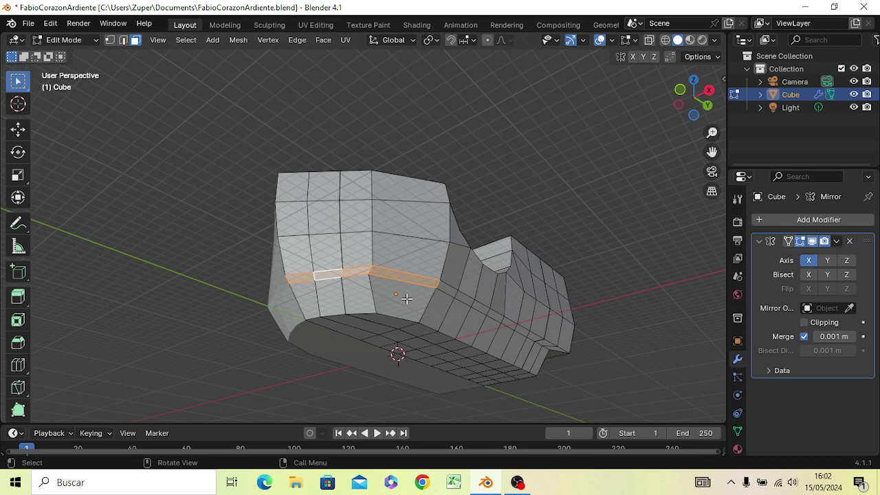
key("KP_7")
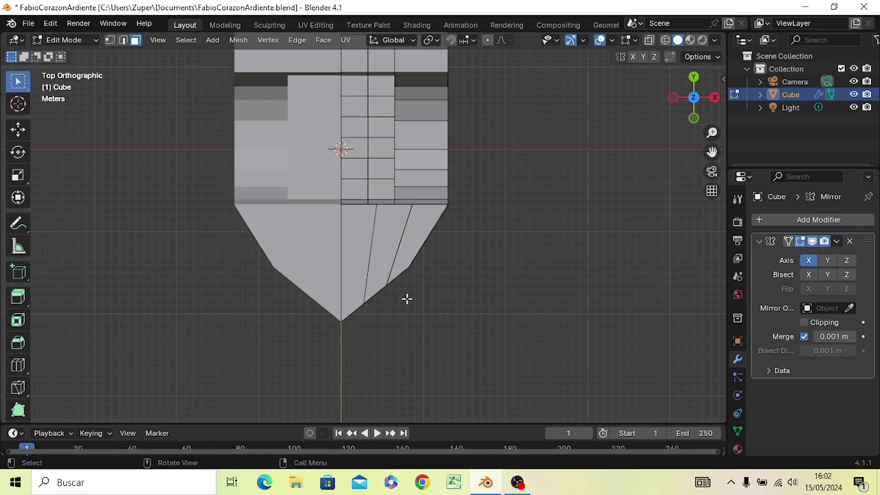
From the bottom view, scale the toe edges up about 1.13 and deselect one edge.
key("ctrl+KP_7")
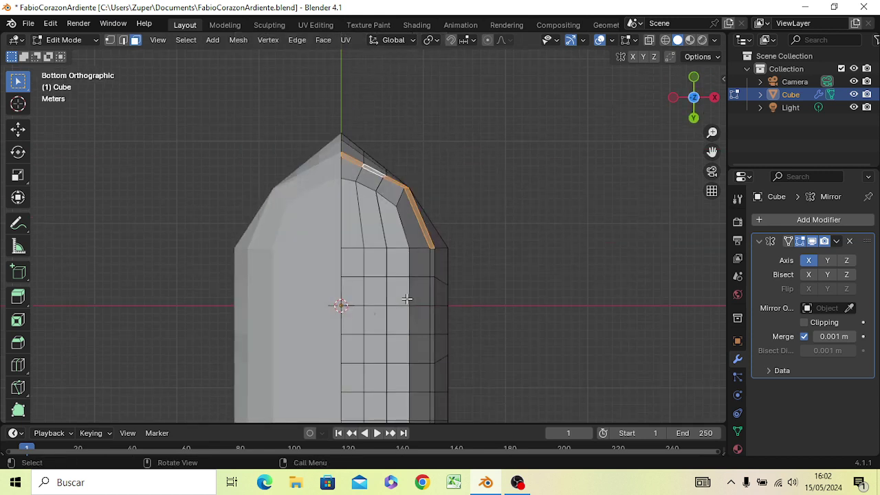
key("s")
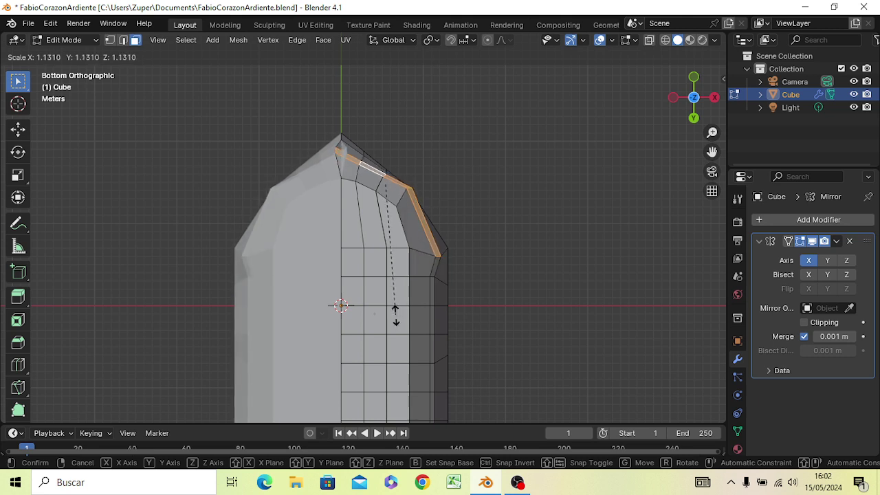
left_click(395, 296)
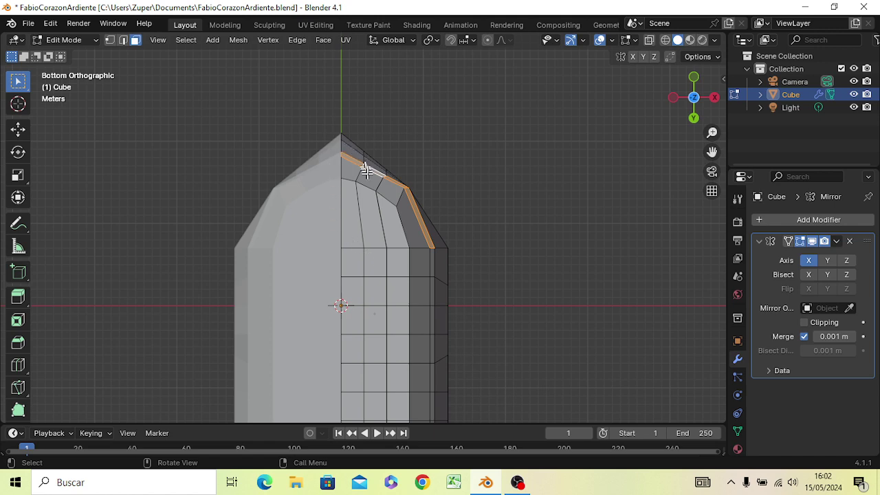
middle_click_drag(367, 173, 353, 222)
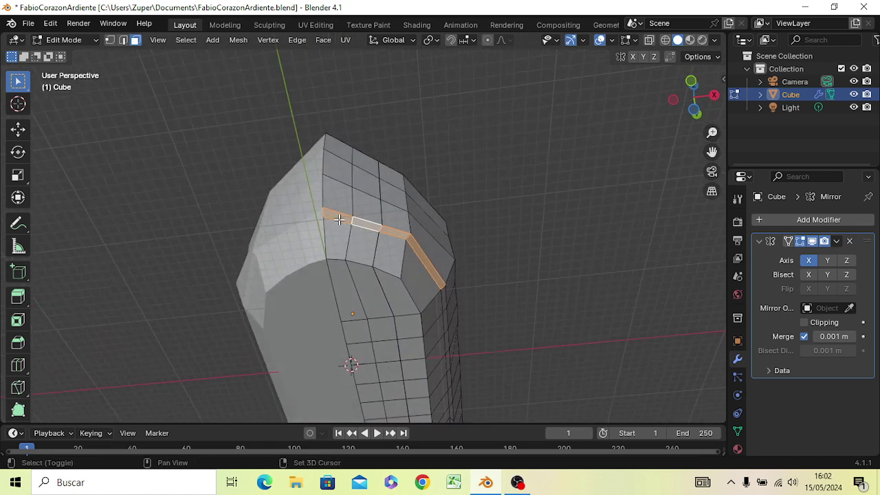
left_click(339, 218, "shift")
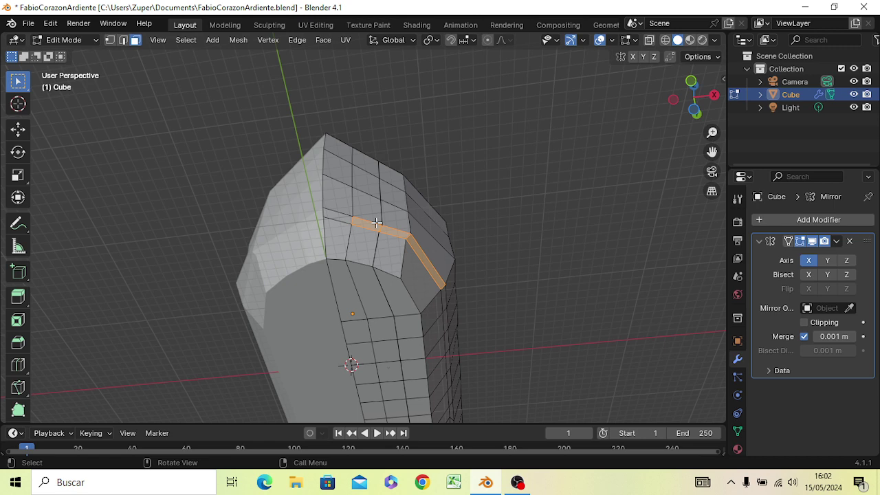
key("KP_7")
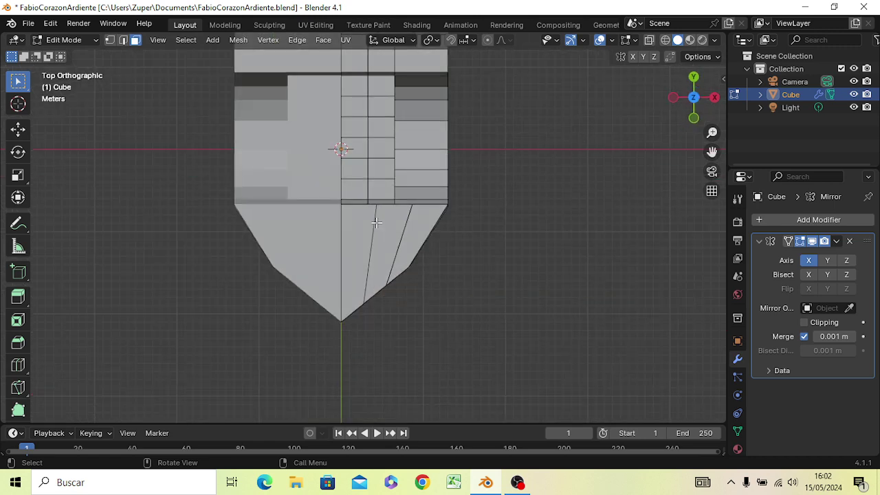
In wireframe, scale the toe edge strip down to about 0.77, then return to solid shading.
key("z")
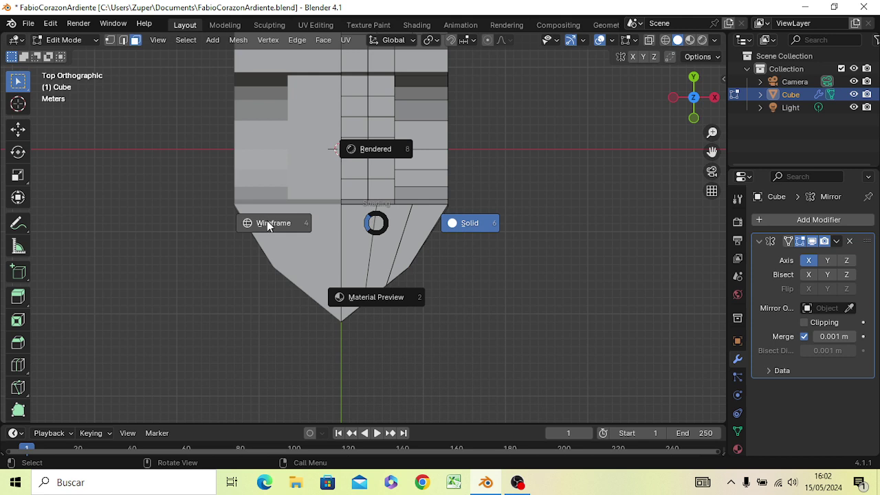
left_click(268, 226)
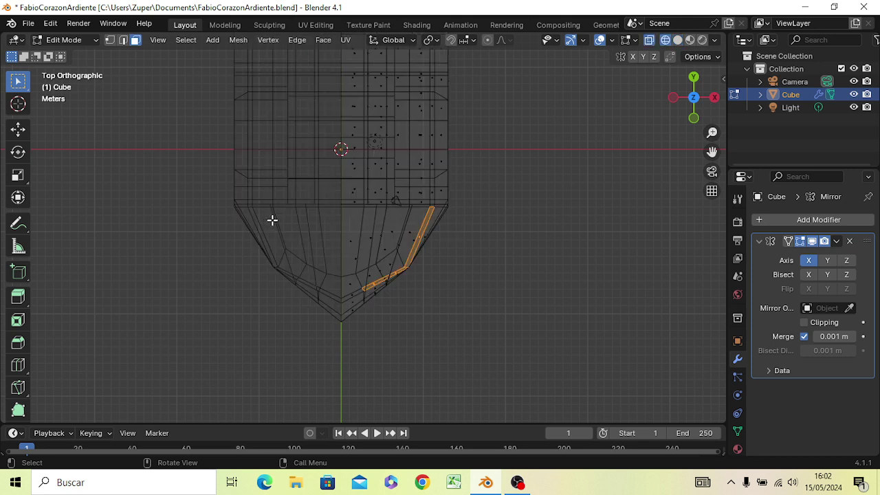
key("s")
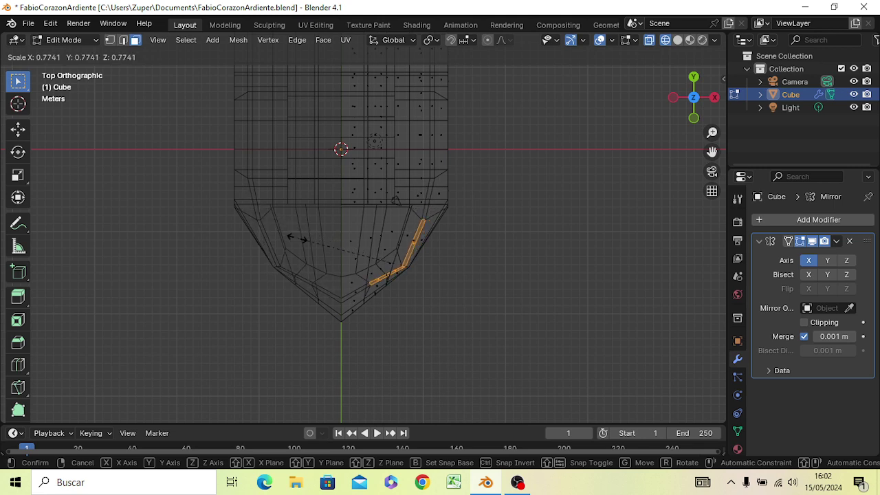
left_click(297, 237)
mouse_move(481, 334)
middle_mouse_down()
mouse_move(426, 278)
mouse_move(385, 199)
middle_mouse_up()
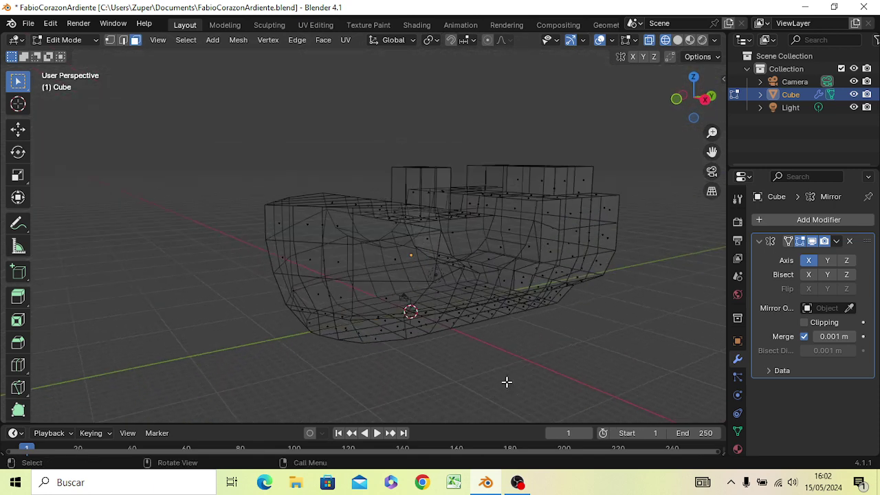
key("z")
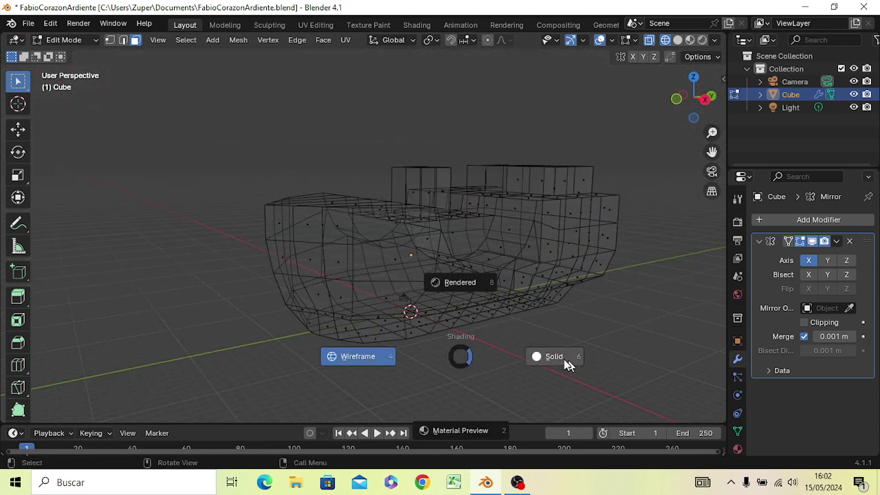
left_click(564, 359)
mouse_move(396, 338)
middle_mouse_down()
mouse_move(412, 268)
mouse_move(334, 255)
mouse_move(304, 275)
mouse_move(309, 290)
mouse_move(348, 284)
middle_mouse_up()
Select the shortest-path edge run along the lower side near the toe and zoom out.
left_click(348, 284)
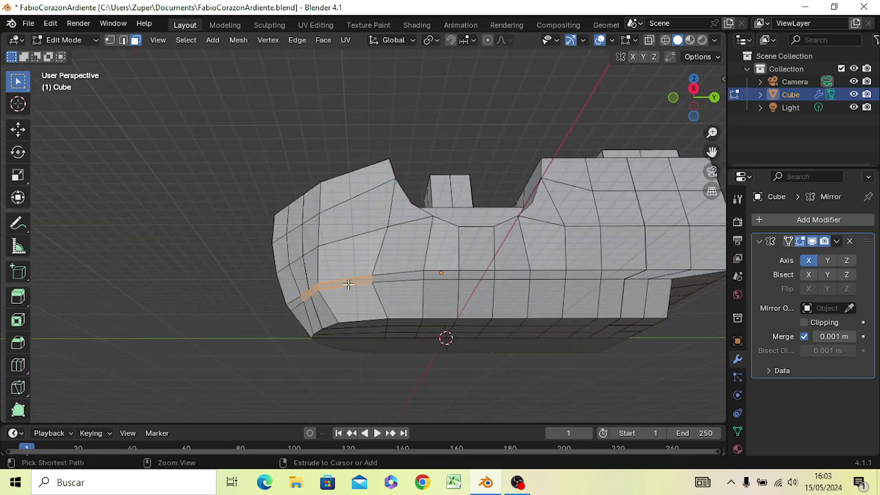
mouse_move(348, 284)
middle_mouse_down()
mouse_move(355, 334)
mouse_move(392, 373)
mouse_move(399, 409)
mouse_move(502, 391)
mouse_move(452, 389)
mouse_move(378, 421)
mouse_move(559, 363)
mouse_move(554, 416)
mouse_move(520, 398)
mouse_move(369, 376)
mouse_move(557, 387)
mouse_move(507, 391)
mouse_move(556, 373)
mouse_move(534, 354)
mouse_move(428, 367)
mouse_move(444, 385)
mouse_move(516, 378)
mouse_move(503, 348)
mouse_move(485, 367)
mouse_move(497, 365)
middle_mouse_up()
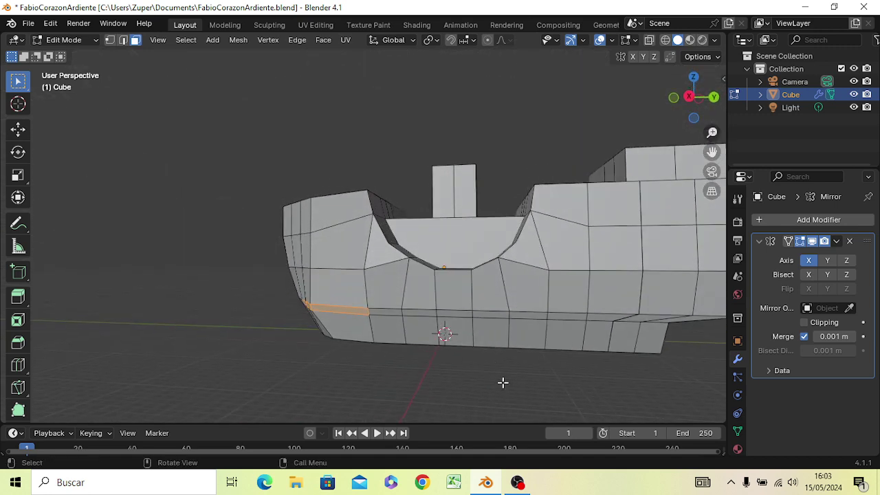
scroll(502, 382, "down", 1)
mouse_move(503, 372)
middle_mouse_down()
mouse_move(378, 378)
mouse_move(393, 375)
middle_mouse_up()
middle_click_drag(442, 392, 446, 385)
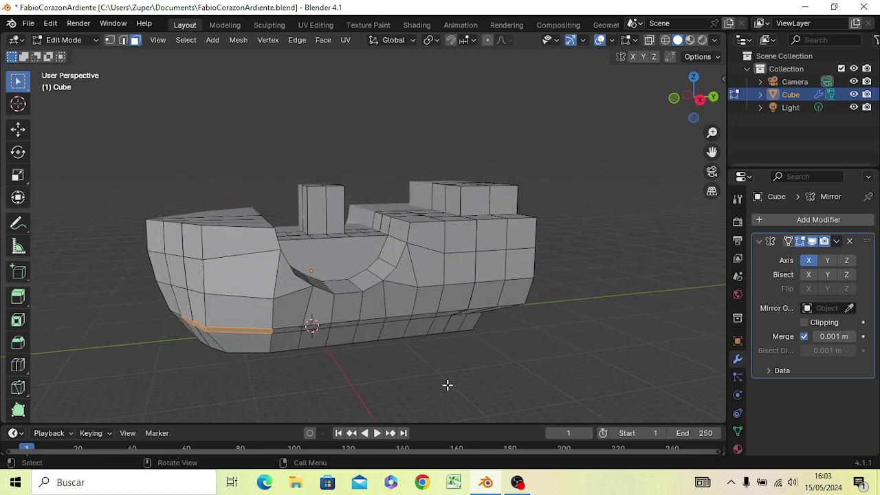